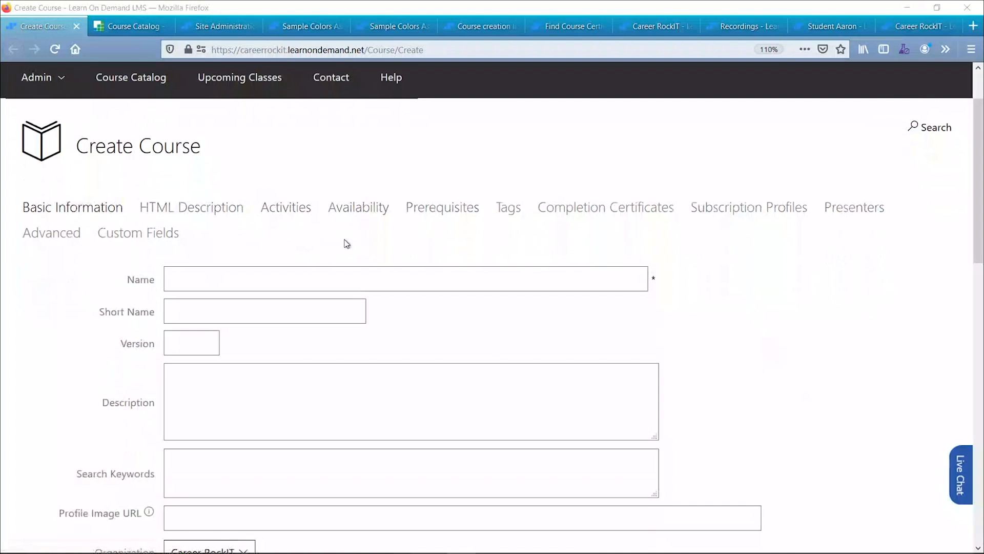
# - Enter "Sample Course for Launch" as the name of the new course
pyautogui.click(209, 272)
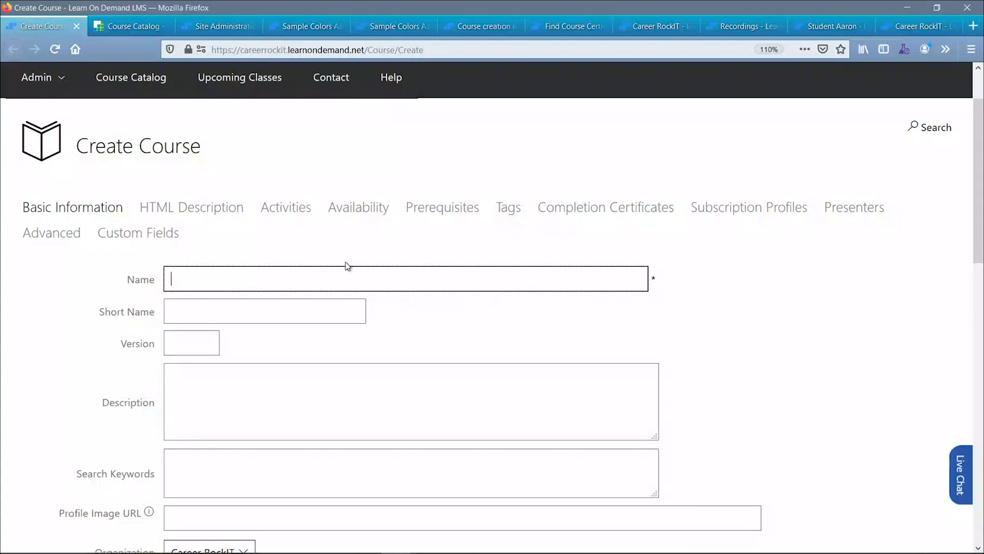
pyautogui.write('sAMPLE')
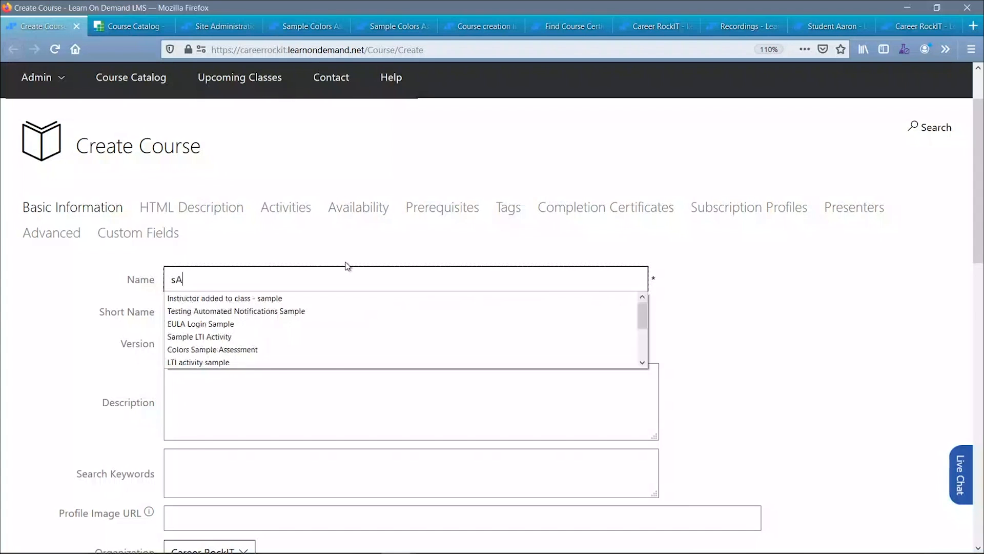
pyautogui.press('BackSpace')
pyautogui.press('BackSpace')
pyautogui.press('BackSpace')
pyautogui.press('BackSpace')
pyautogui.press('BackSpace')
pyautogui.press('BackSpace')
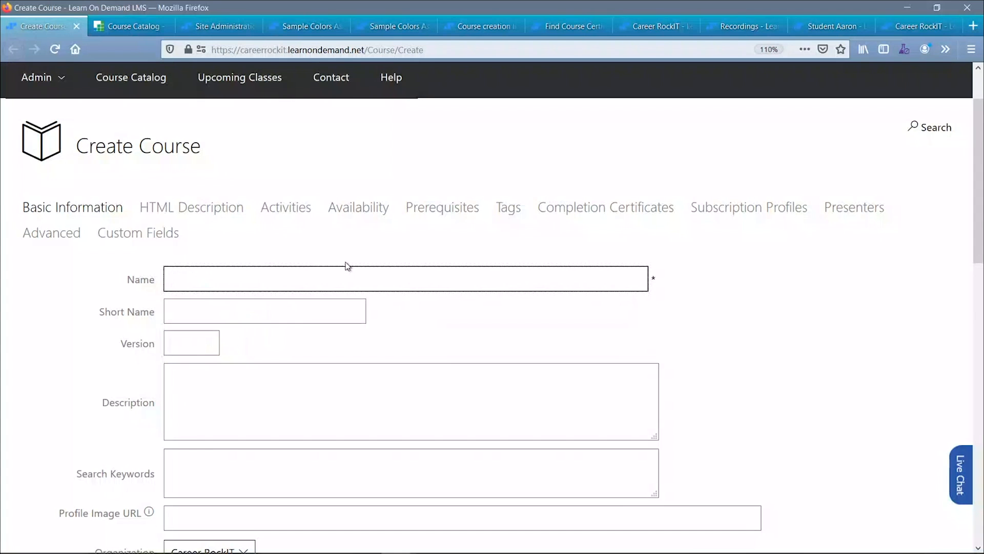
pyautogui.write('Sampl')
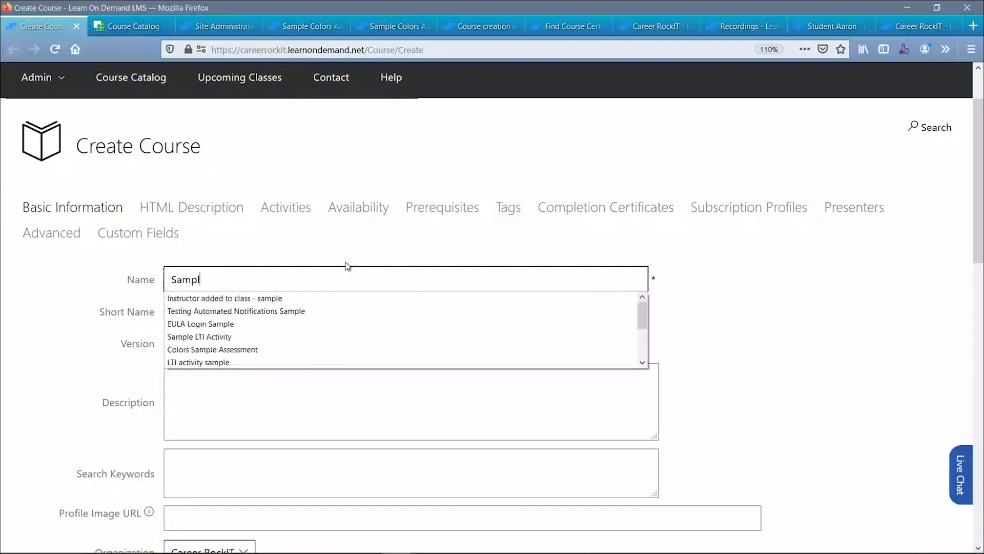
pyautogui.write('e Cours')
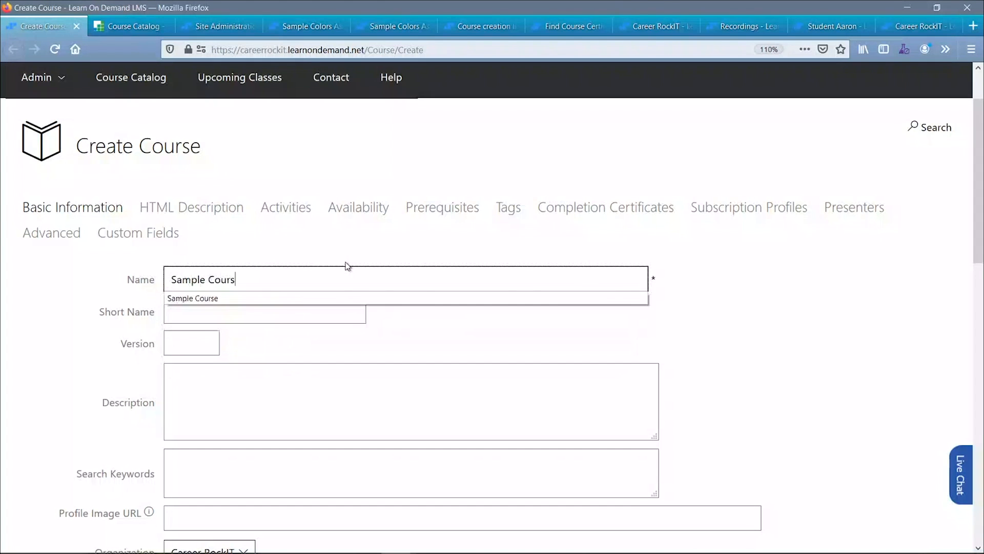
pyautogui.write('e for L')
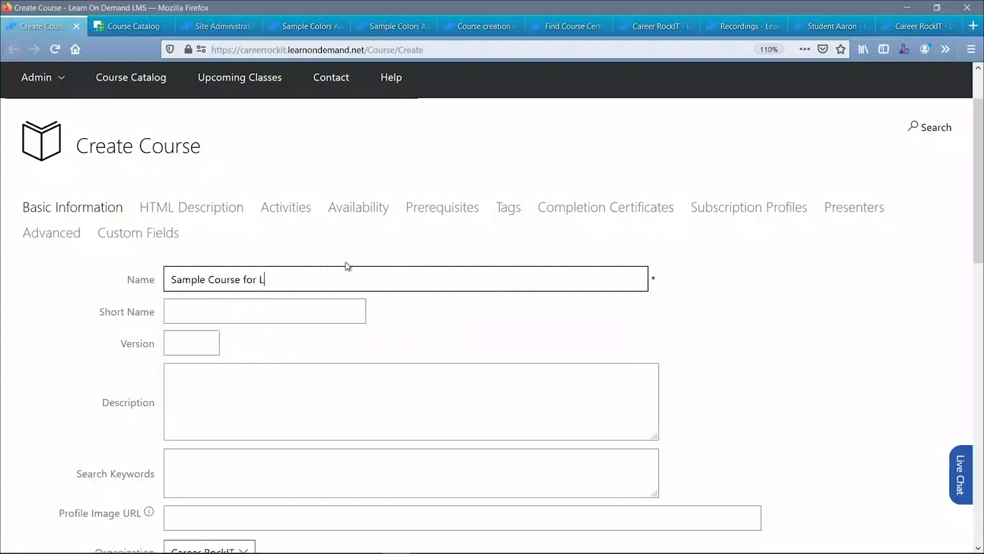
pyautogui.write('aunch')
# - Examine the Organization, Program and Duration settings in the course's basic information
pyautogui.scroll(-2, 372, 274)
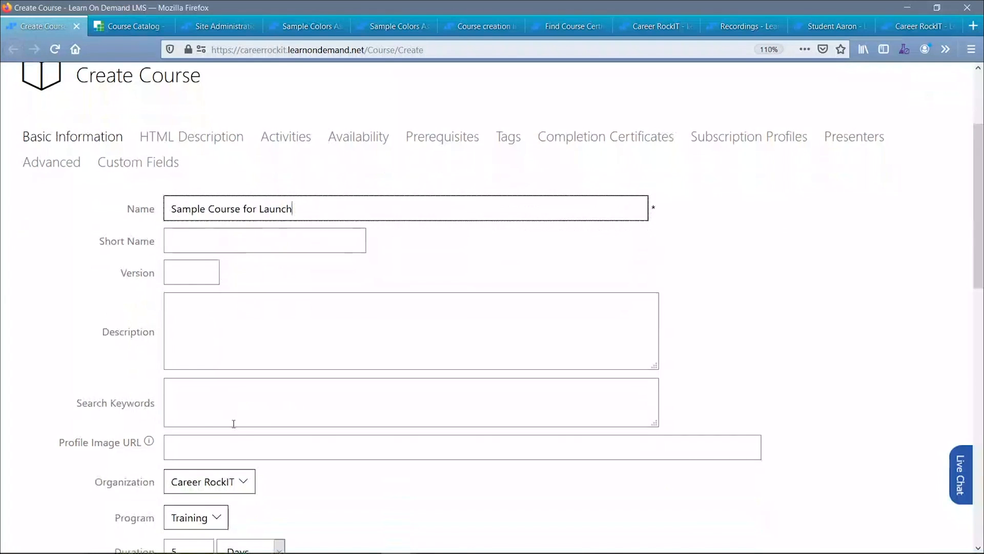
pyautogui.scroll(-2, 233, 424)
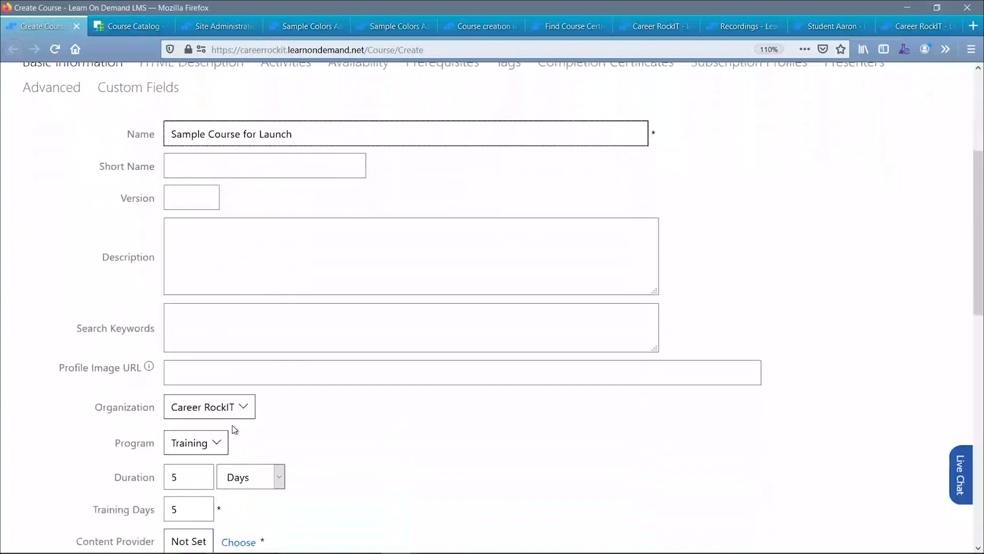
pyautogui.scroll(-6, 231, 424)
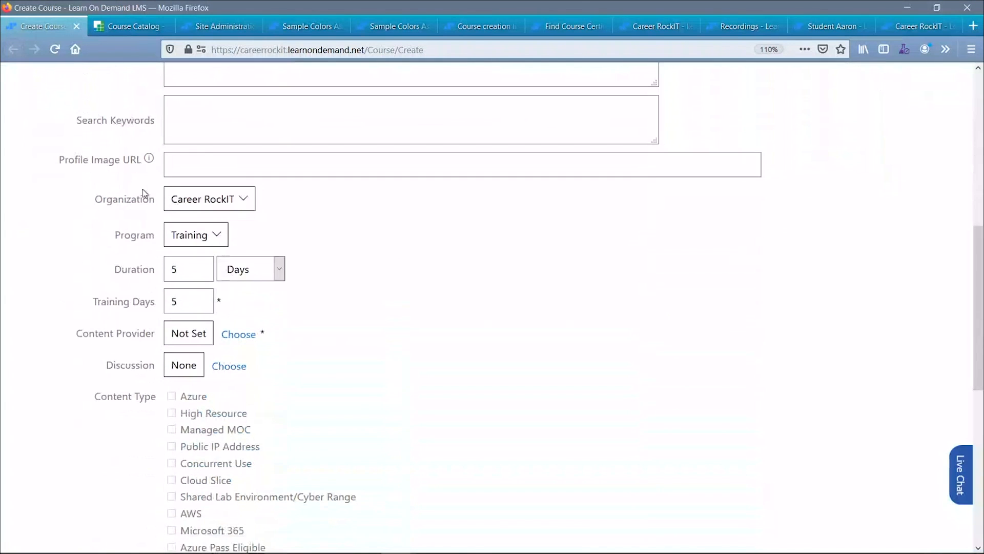
pyautogui.moveTo(93, 200); pyautogui.dragTo(159, 199)
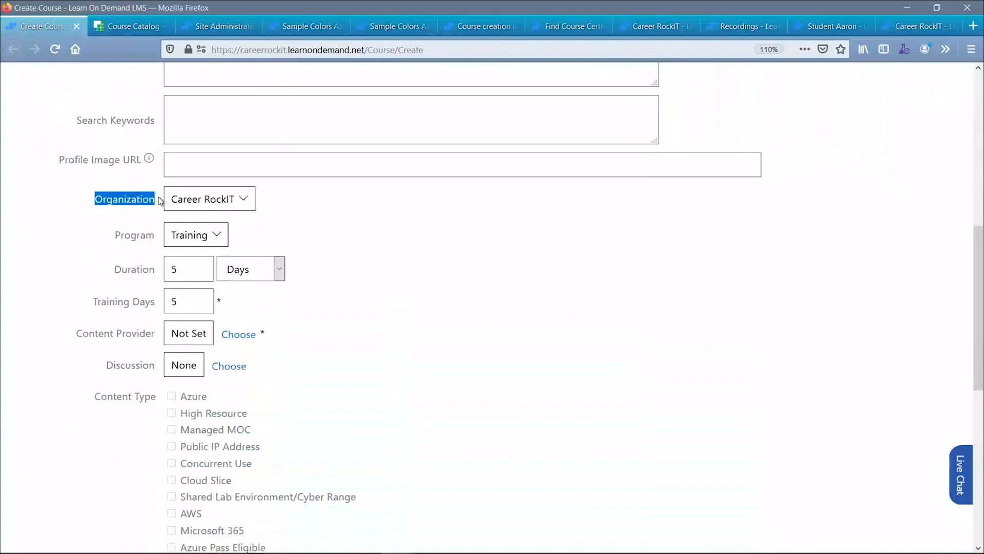
pyautogui.click(309, 206)
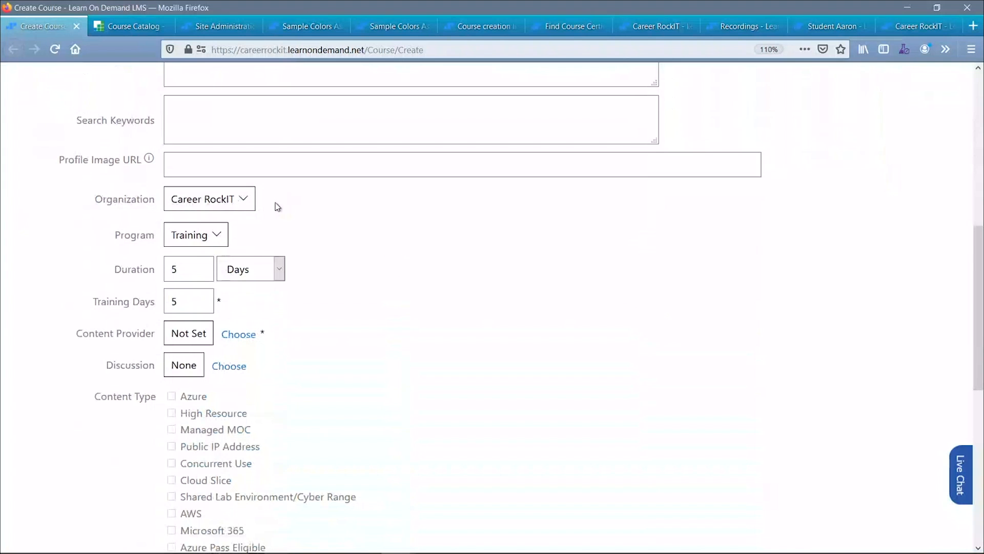
pyautogui.scroll(-3, 278, 206)
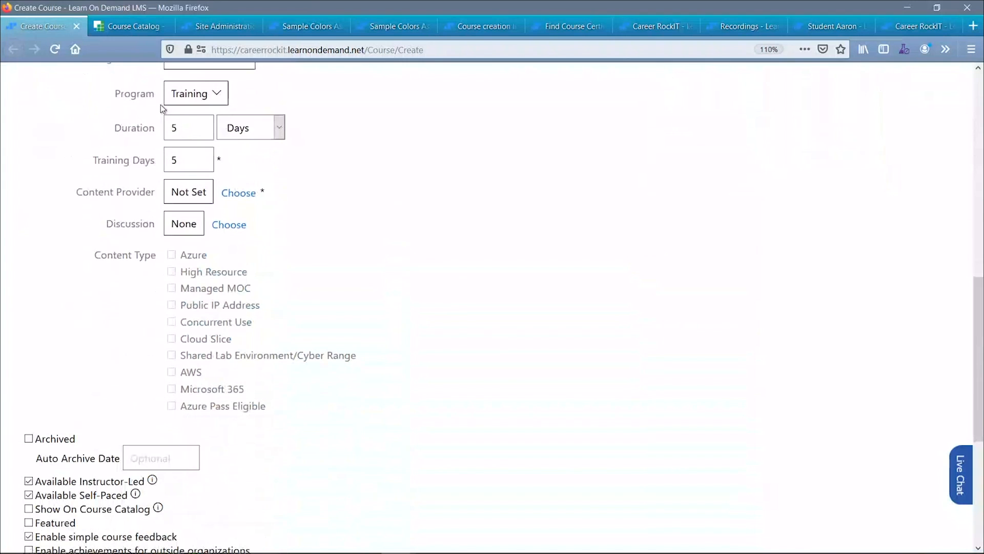
pyautogui.moveTo(155, 97); pyautogui.dragTo(97, 108)
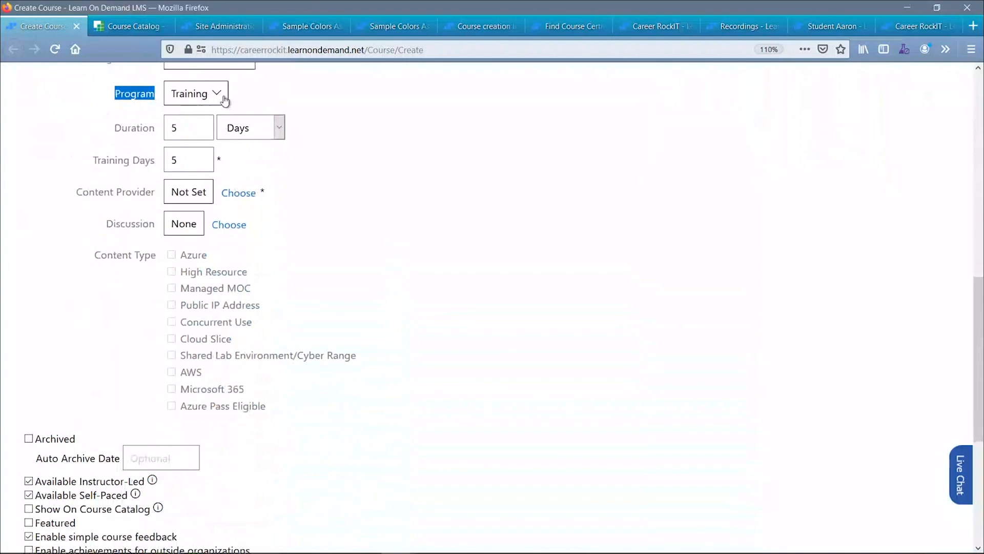
pyautogui.click(137, 132)
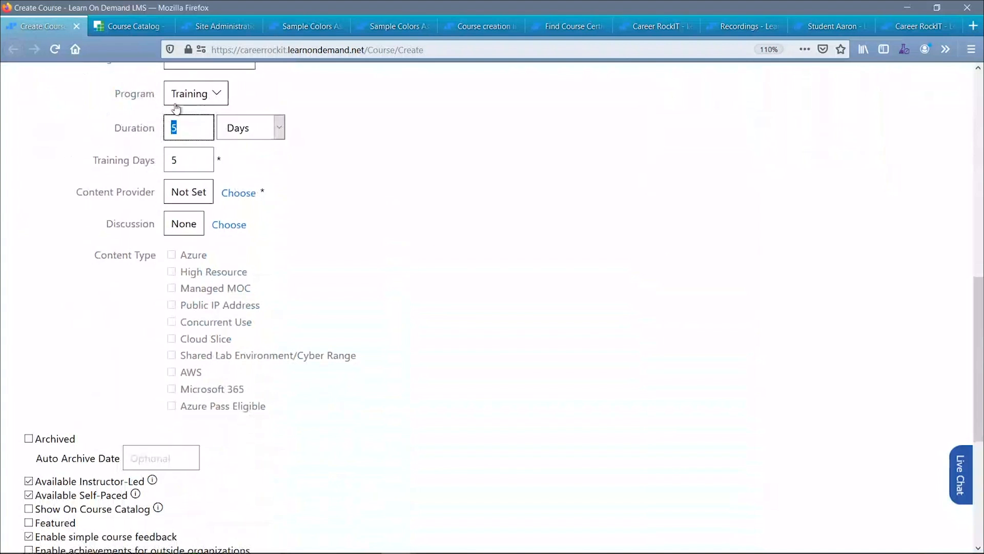
pyautogui.click(203, 99)
pyautogui.click(203, 99)
# - Set the course duration to 1 day and its training days to 1
pyautogui.doubleClick(187, 128)
pyautogui.click(166, 127)
pyautogui.write('1')
pyautogui.press('Delete')
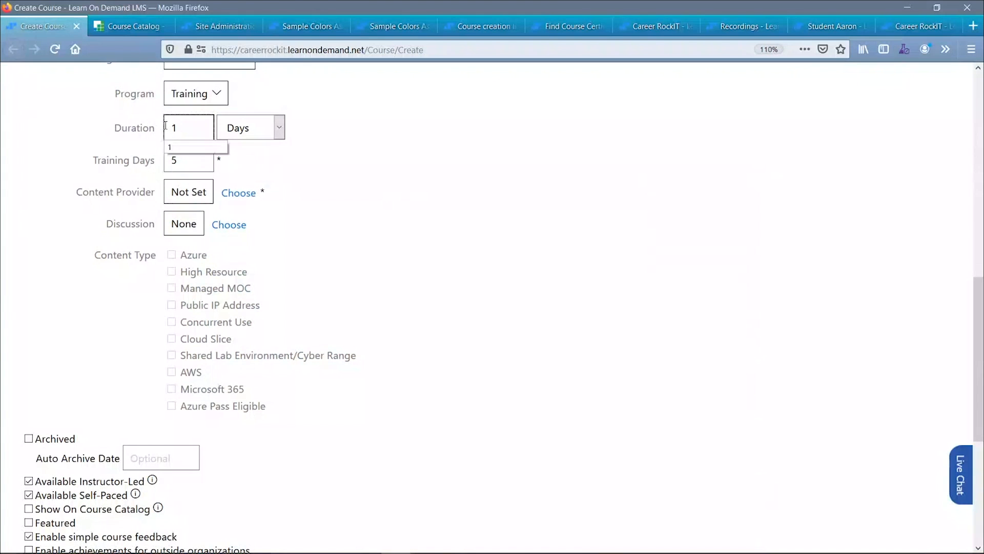
pyautogui.click(253, 152)
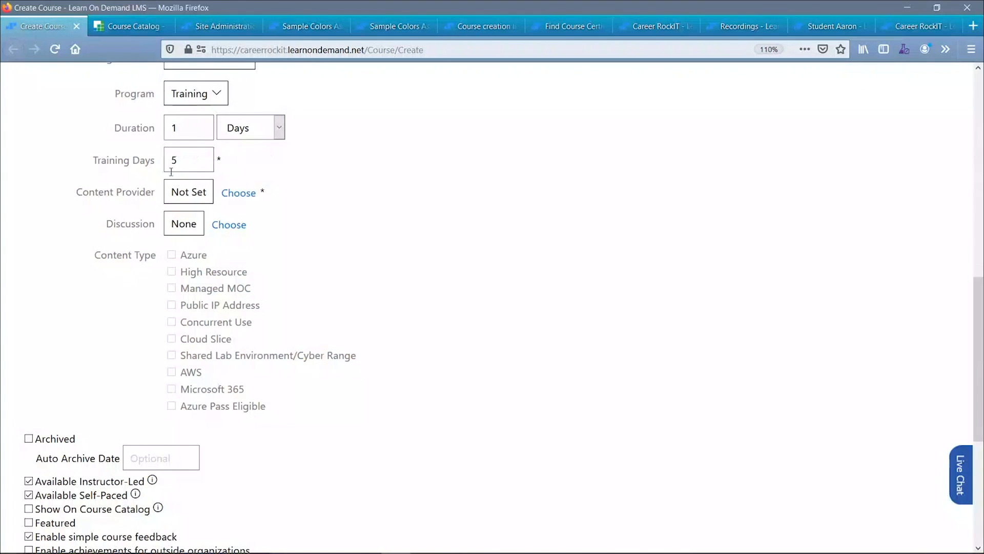
pyautogui.doubleClick(183, 163)
pyautogui.write('1')
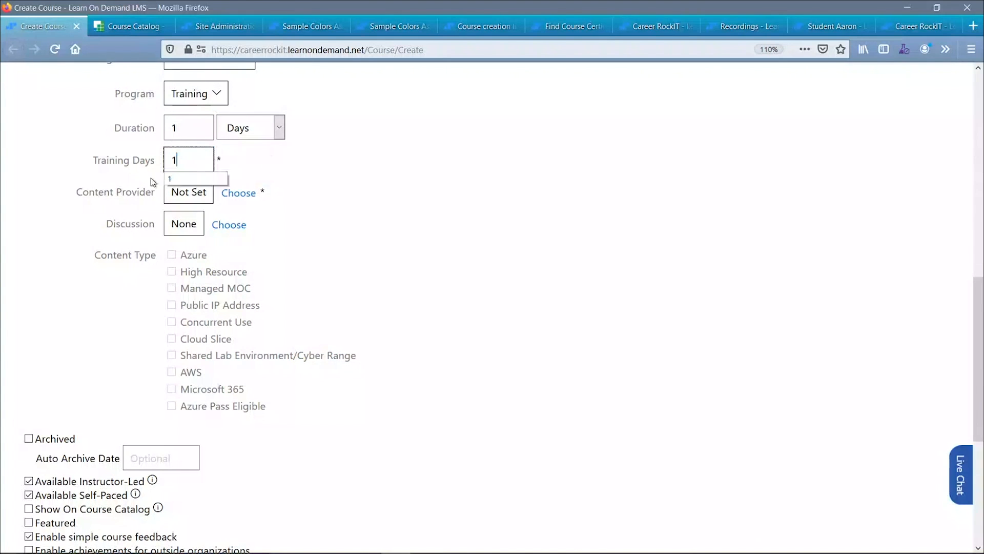
pyautogui.click(247, 170)
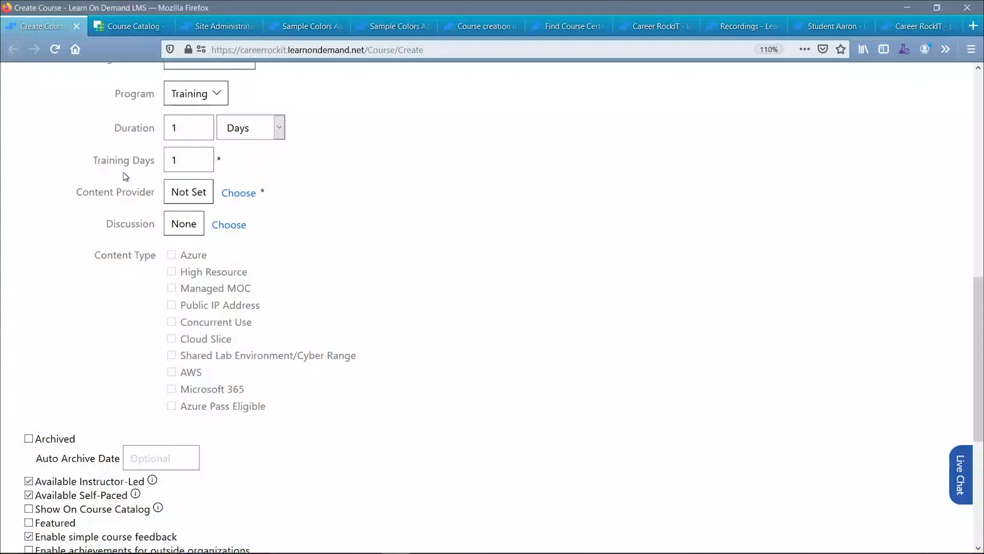
pyautogui.moveTo(156, 163); pyautogui.dragTo(87, 165)
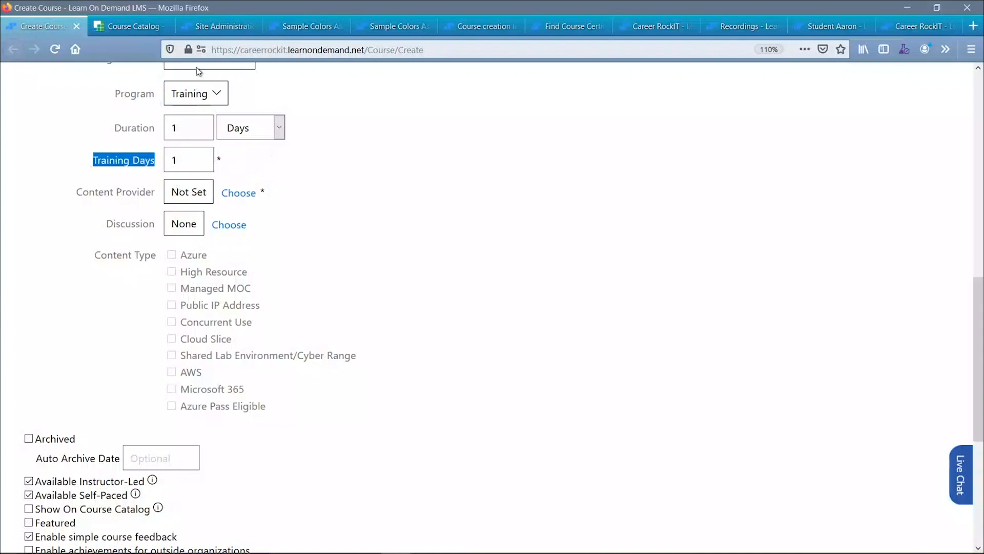
pyautogui.click(306, 32)
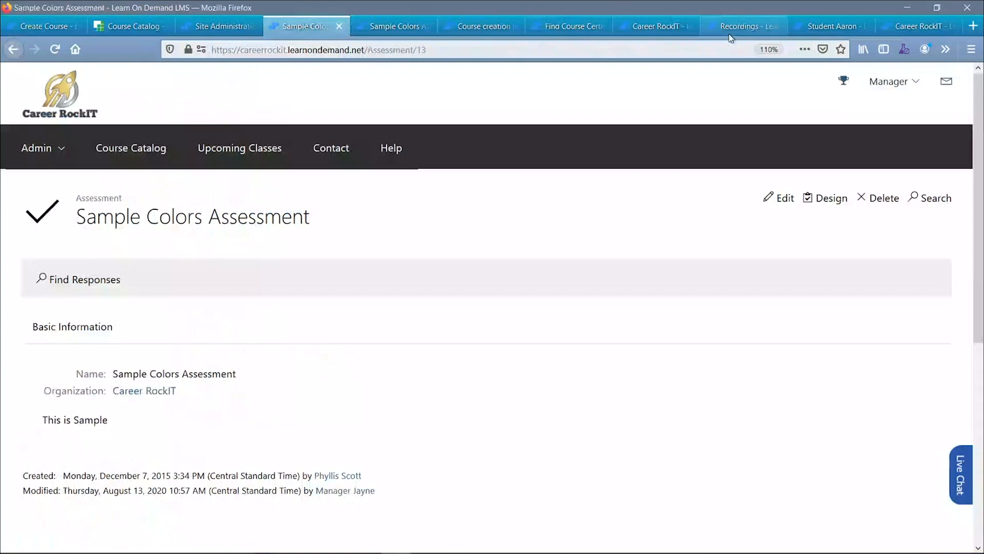
pyautogui.click(663, 28)
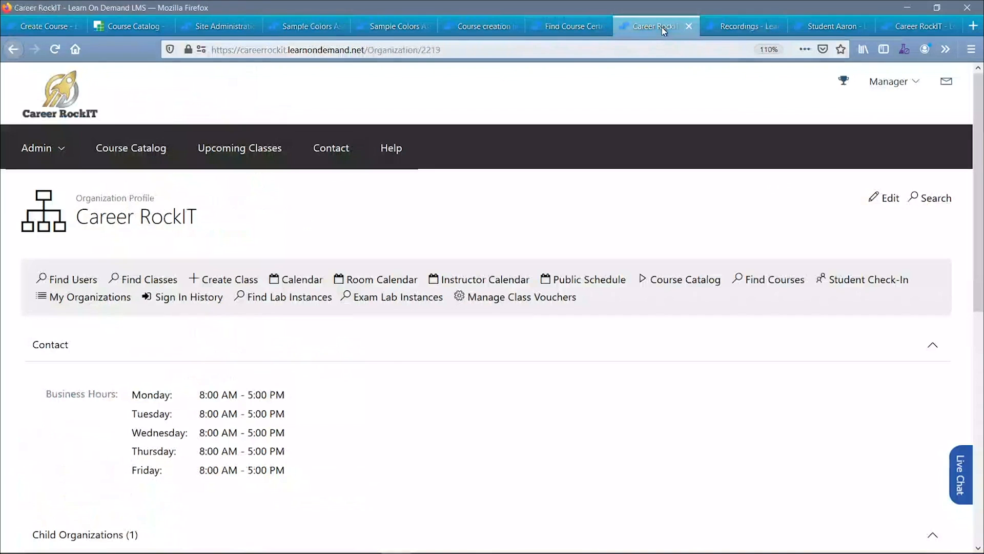
pyautogui.click(566, 27)
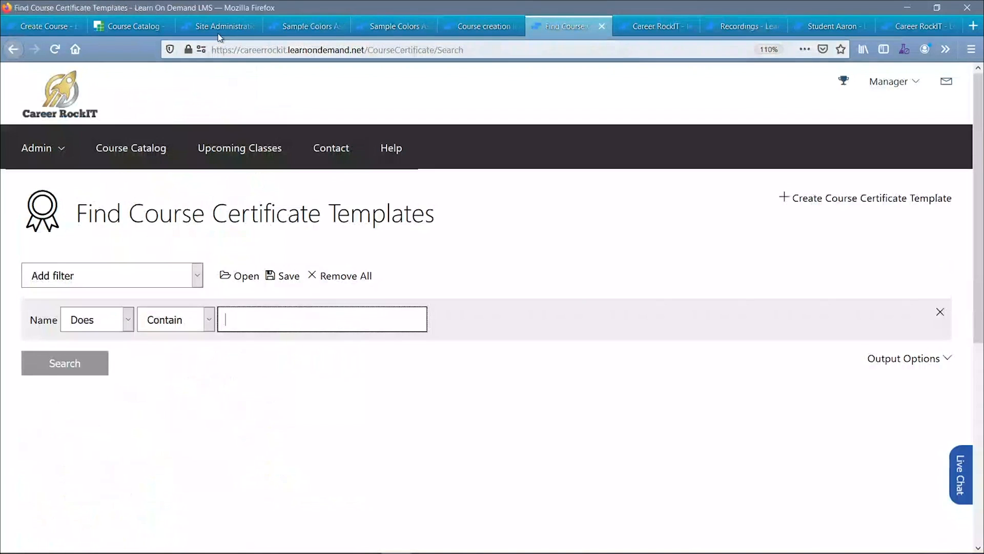
pyautogui.click(33, 29)
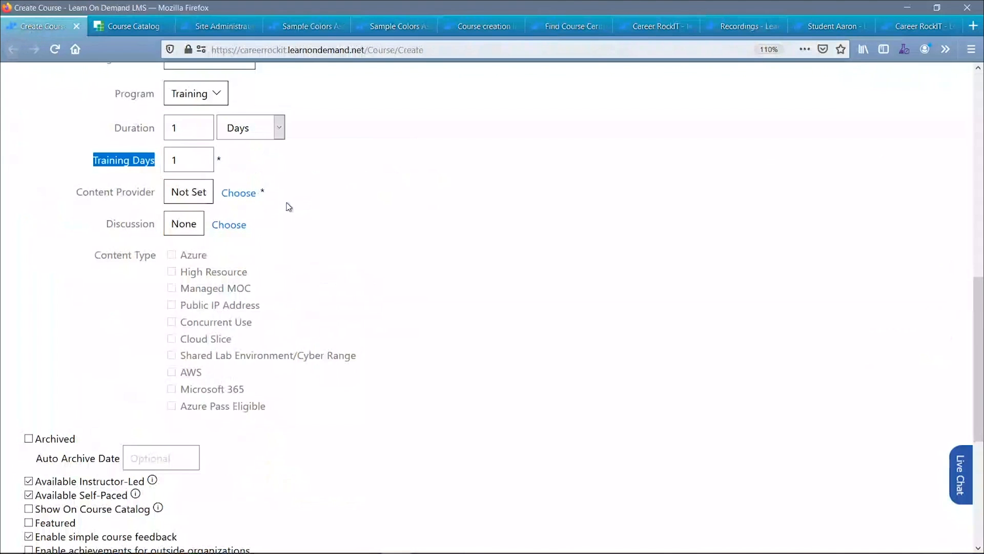
pyautogui.doubleClick(185, 163)
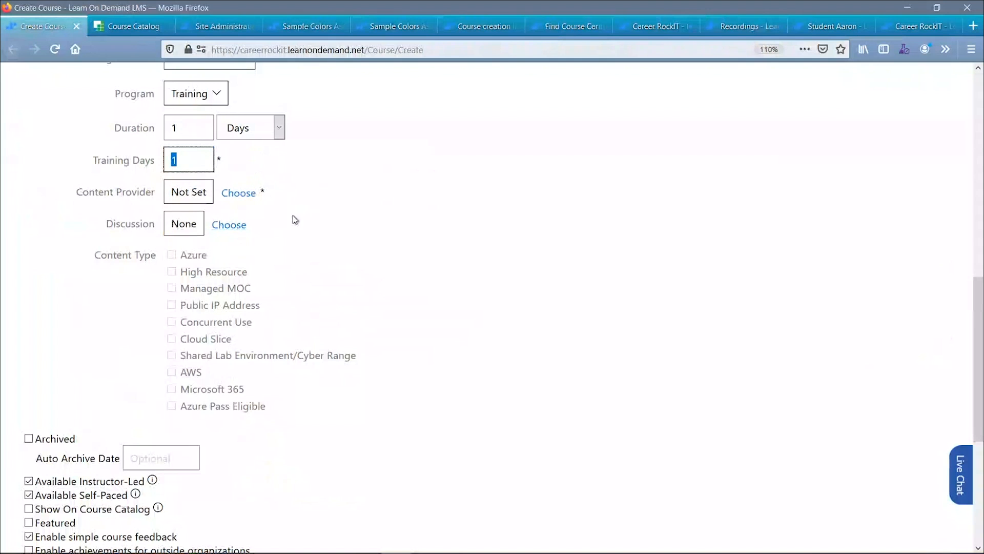
pyautogui.click(326, 183)
# - Search the content providers for "care" and assign Career Rockit as the course's content provider
pyautogui.moveTo(77, 197); pyautogui.dragTo(165, 197)
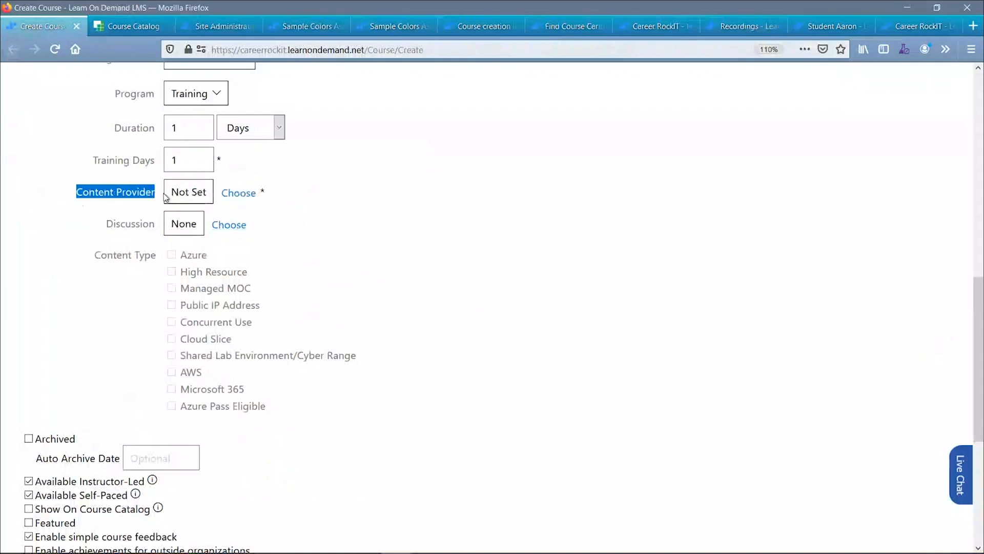
pyautogui.click(316, 198)
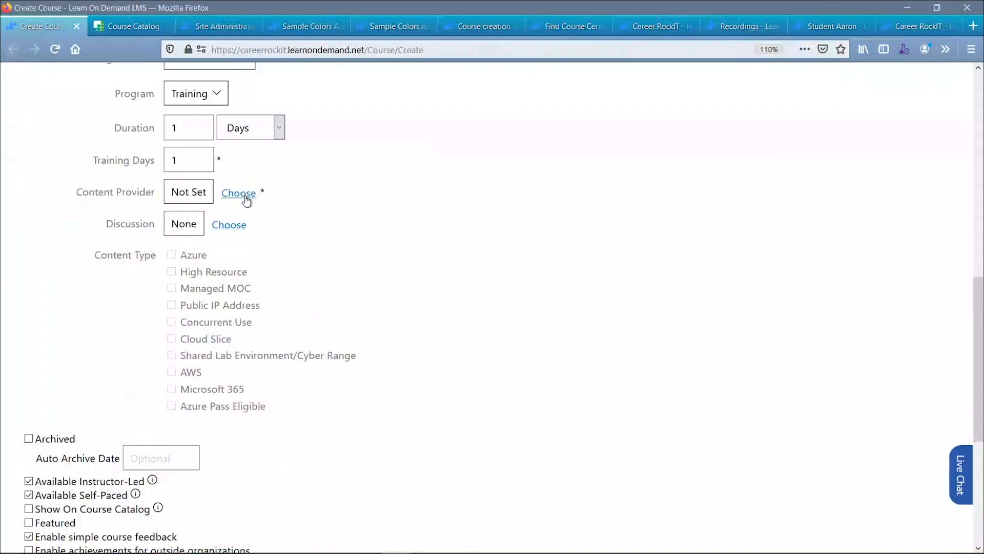
pyautogui.click(245, 198)
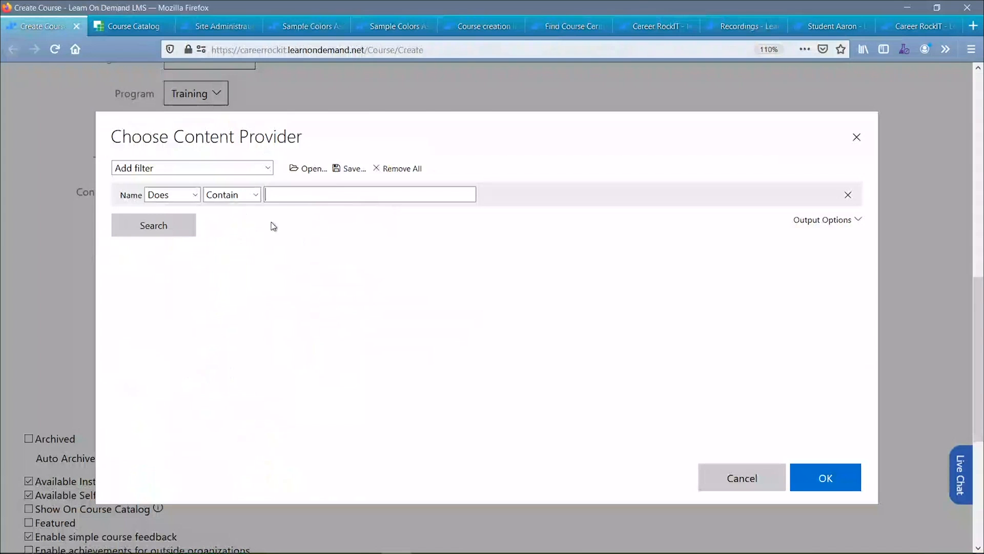
pyautogui.write('care')
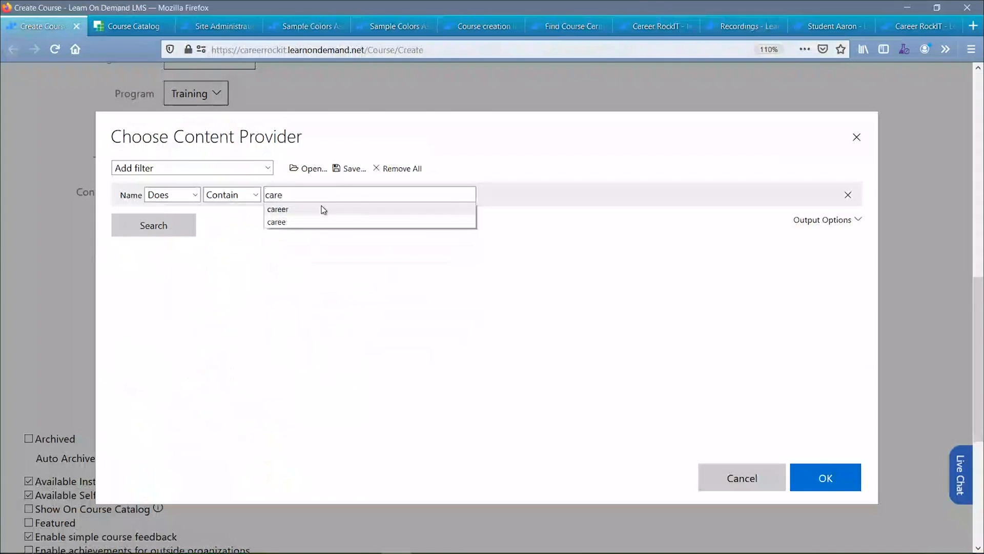
pyautogui.press('Return')
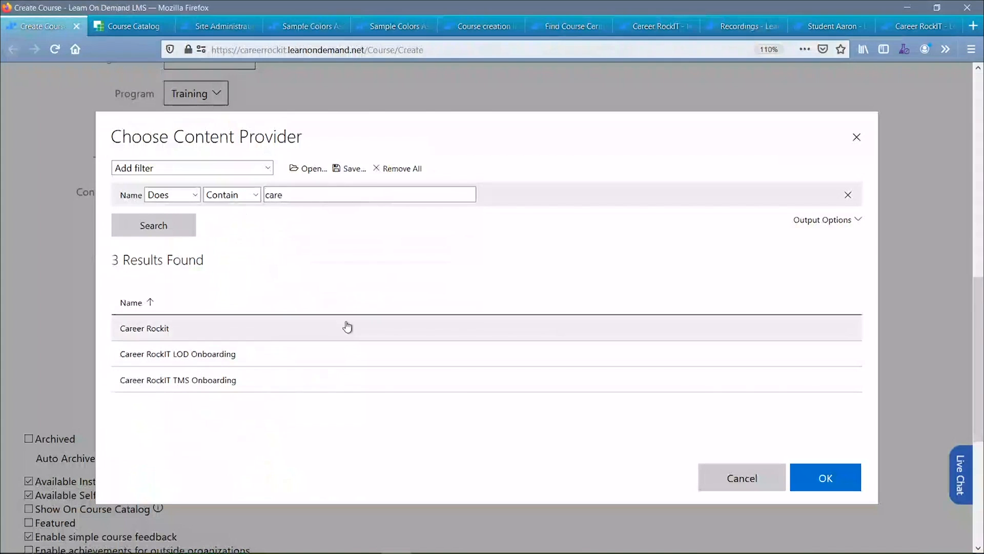
pyautogui.click(347, 329)
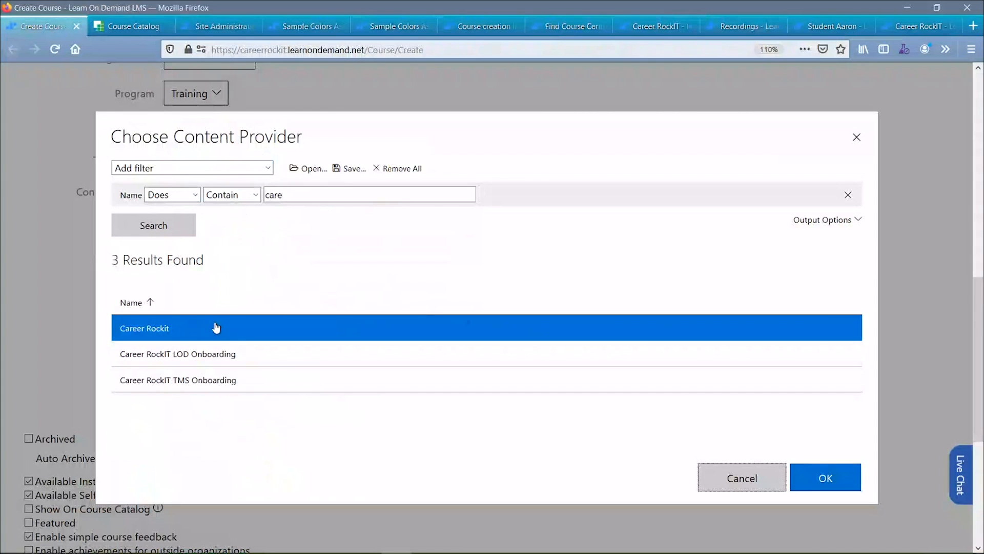
pyautogui.click(847, 484)
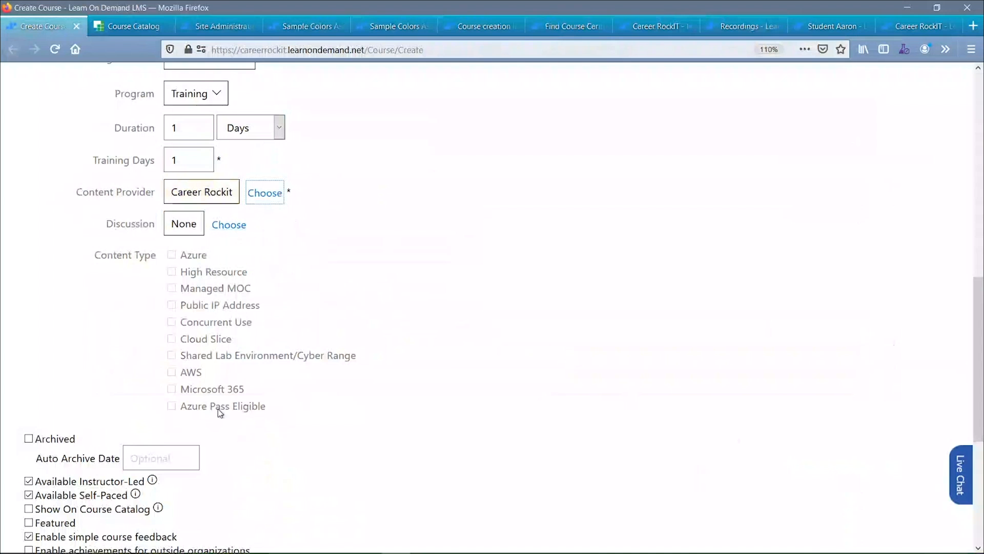
# - Review the Available Instructor-Led and Available Self-Paced options of the course
pyautogui.scroll(-5, 103, 400)
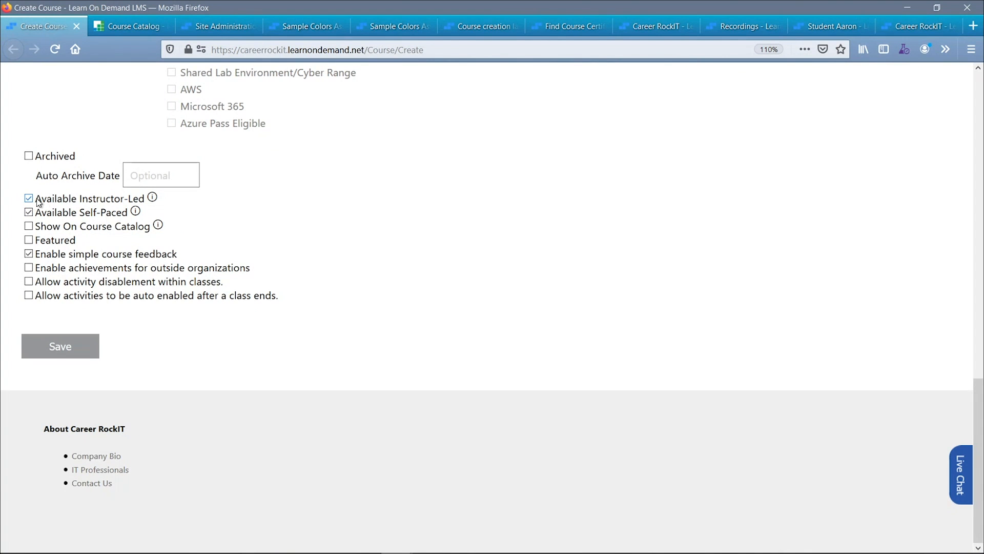
pyautogui.moveTo(34, 200); pyautogui.dragTo(145, 201)
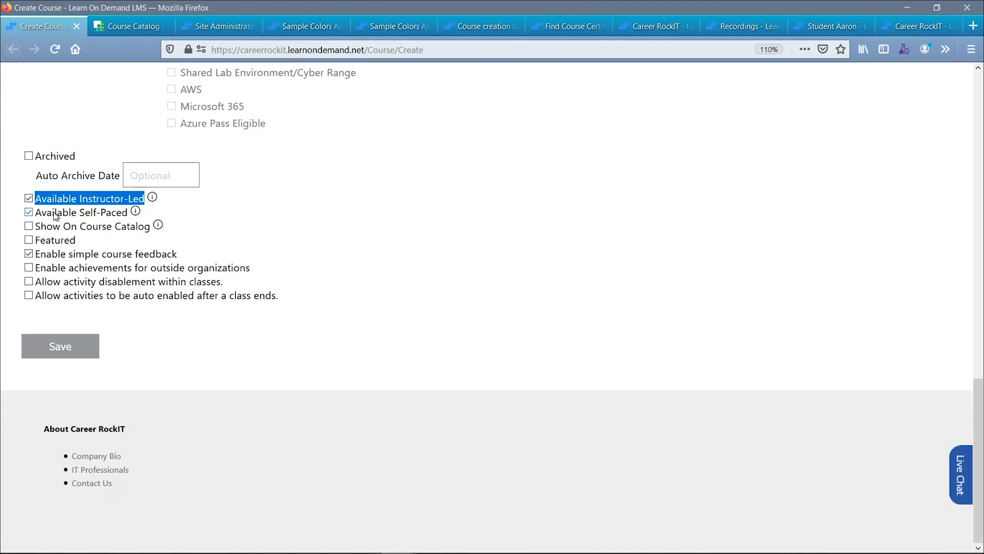
pyautogui.moveTo(35, 213); pyautogui.dragTo(133, 220)
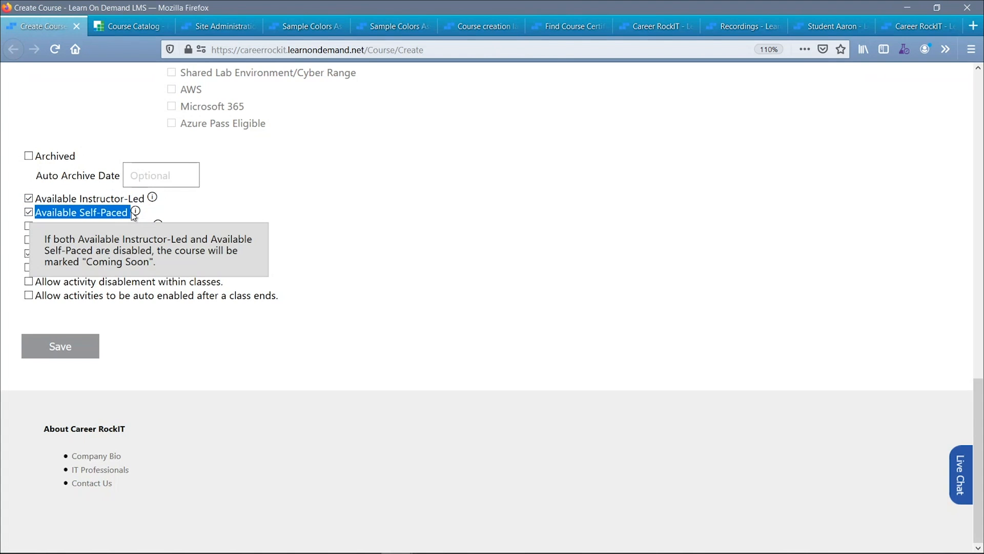
pyautogui.moveTo(133, 216); pyautogui.dragTo(127, 218)
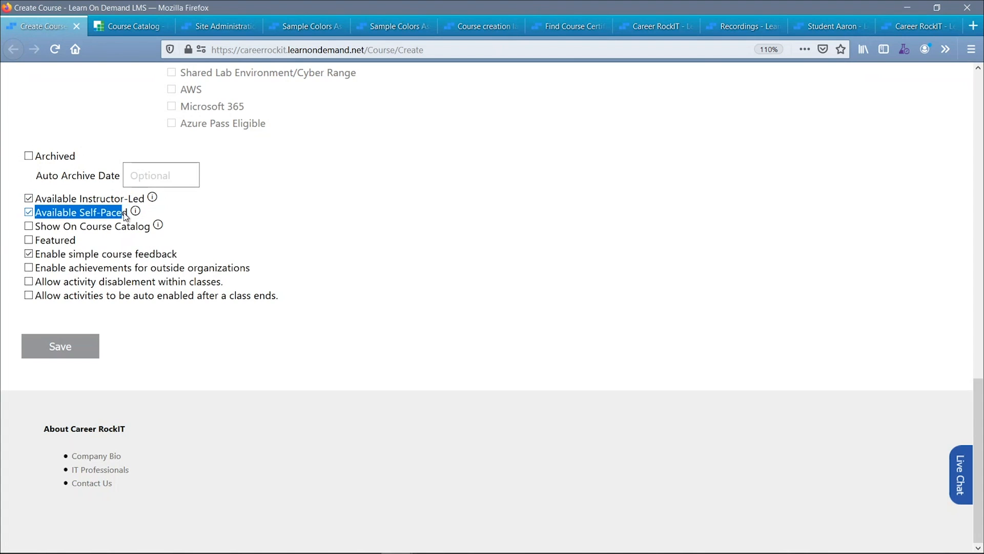
# - Turn off the Available Instructor-Led and Available Self-Paced options and check the Coming Soon courses in the Challenge Labs catalog
pyautogui.click(212, 212)
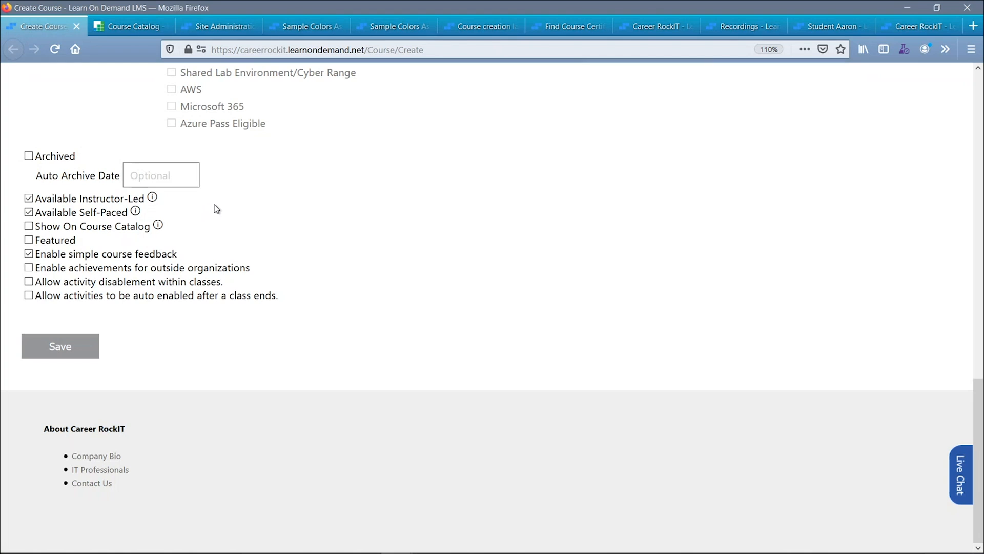
pyautogui.click(28, 199)
pyautogui.click(146, 27)
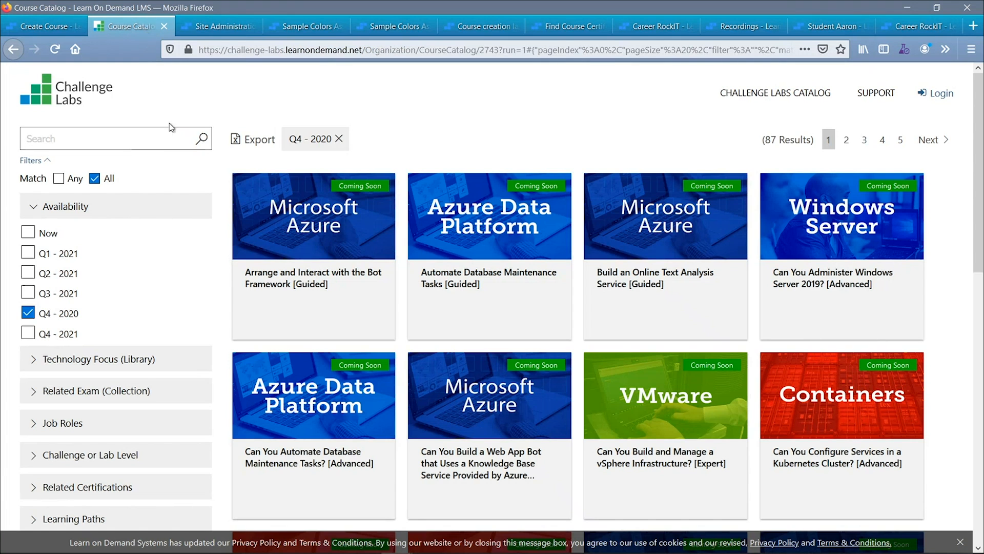
pyautogui.moveTo(388, 188)
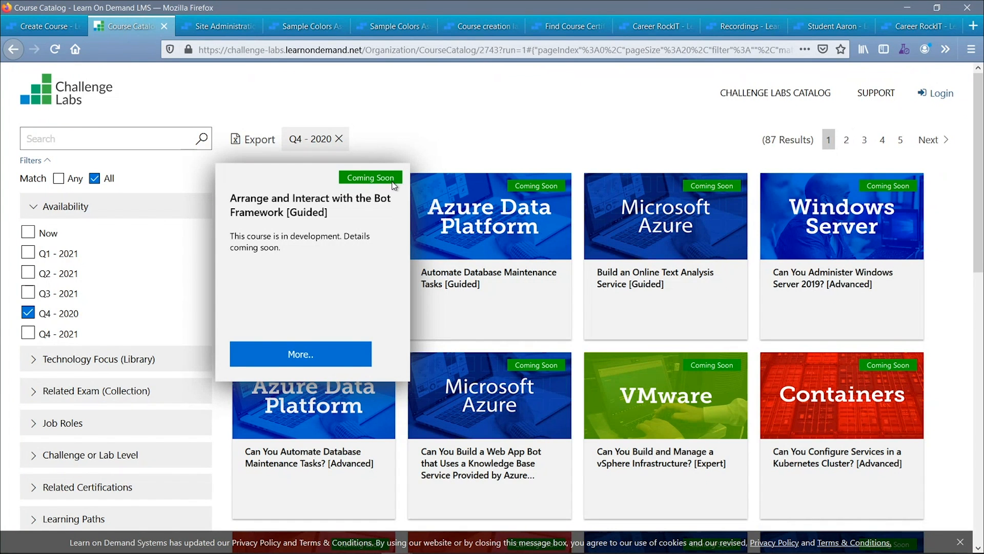
pyautogui.moveTo(531, 185)
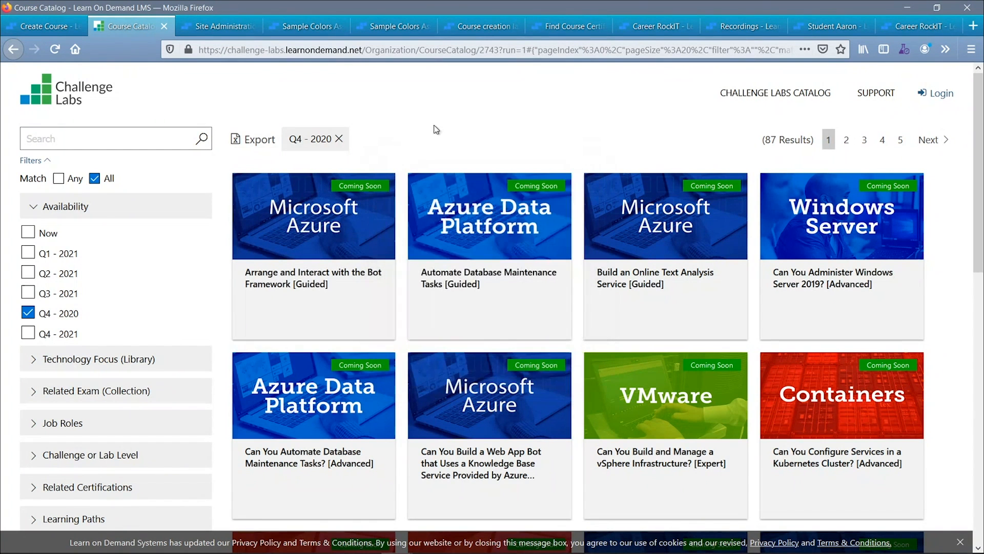
pyautogui.click(42, 28)
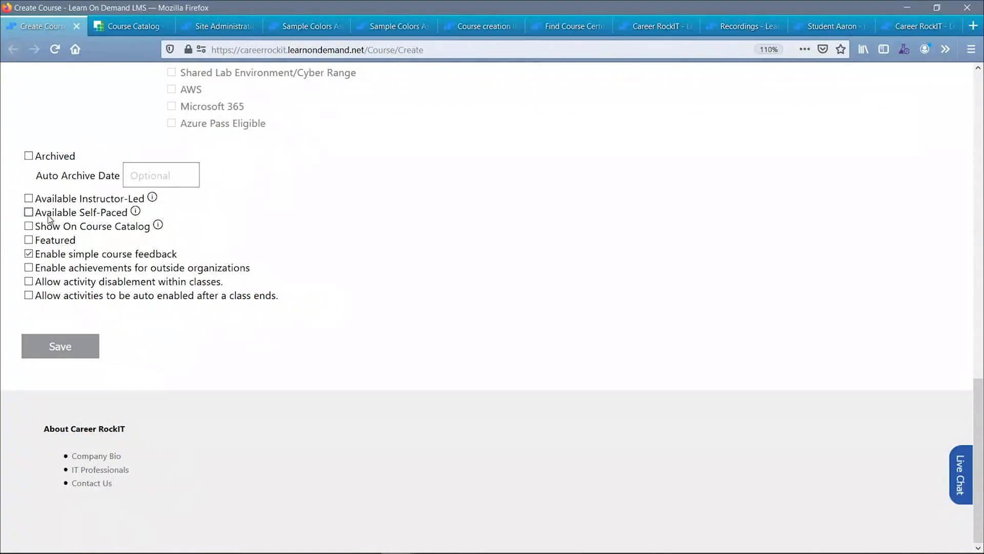
# - Enable Available Instructor-Led and Available Self-Paced for the course and save it
pyautogui.click(29, 199)
pyautogui.click(29, 214)
pyautogui.click(29, 199)
pyautogui.click(27, 199)
pyautogui.click(63, 355)
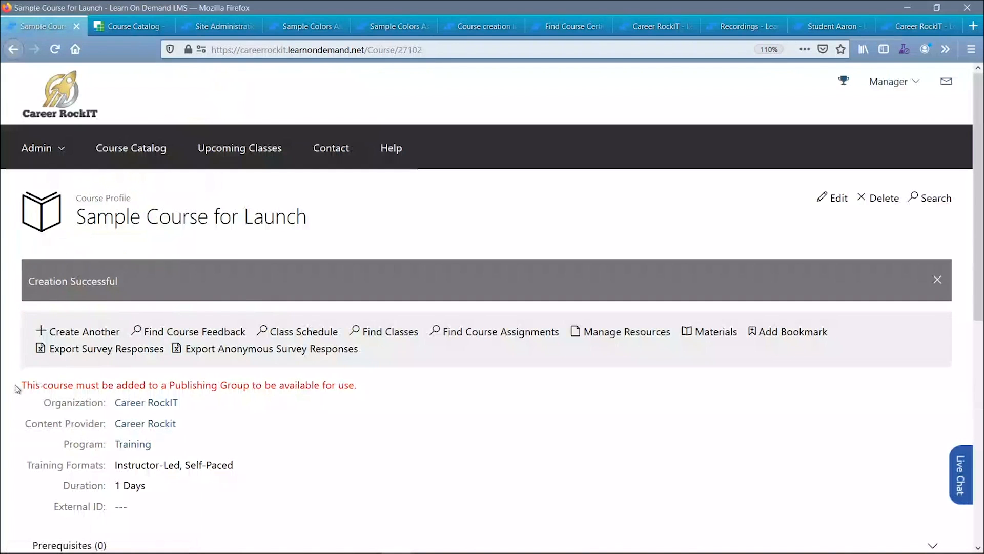
# - Make the new course available to the publishing group "Lab Hosting - Career RockIT TMS Onboarding" and save the course
pyautogui.moveTo(19, 388); pyautogui.dragTo(385, 388)
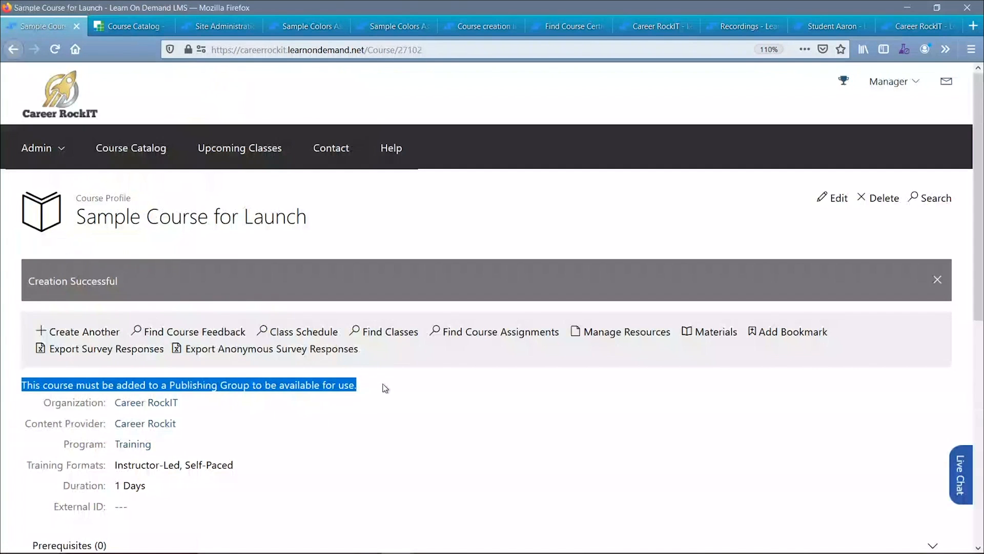
pyautogui.click(385, 388)
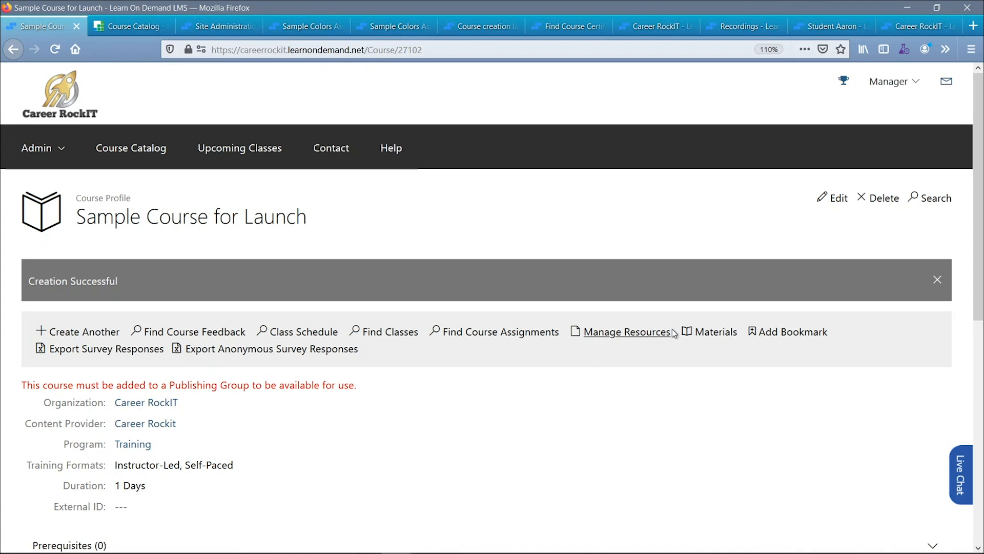
pyautogui.click(835, 203)
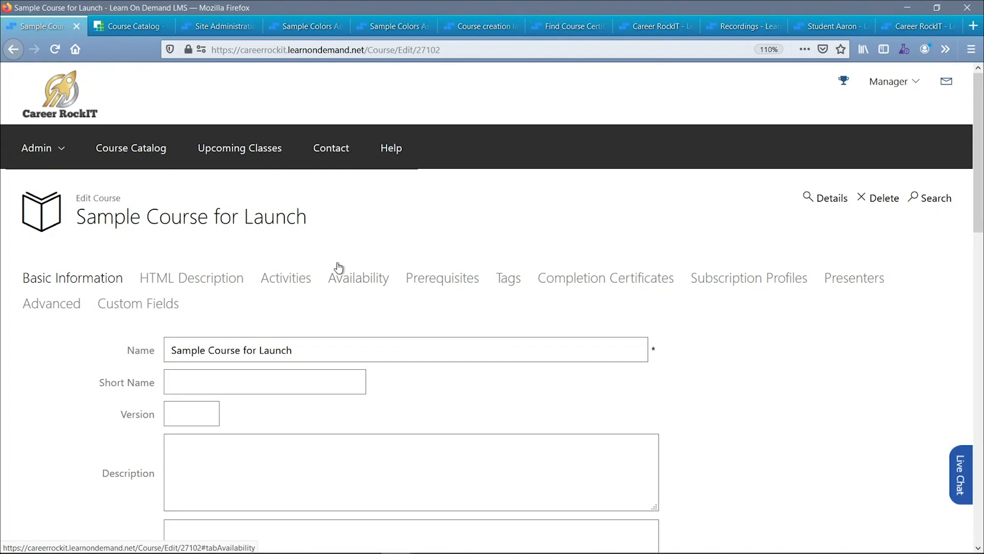
pyautogui.click(343, 287)
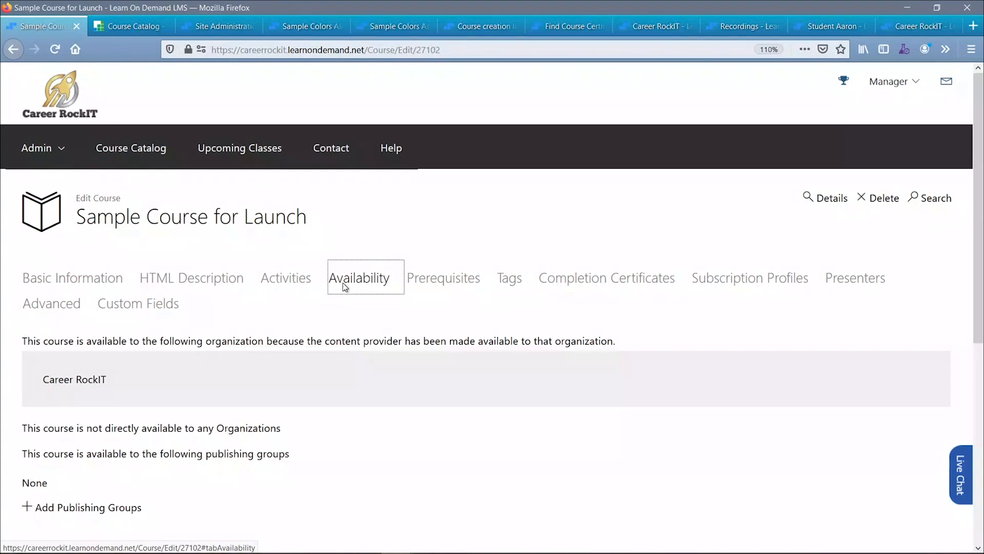
pyautogui.scroll(-4, 314, 385)
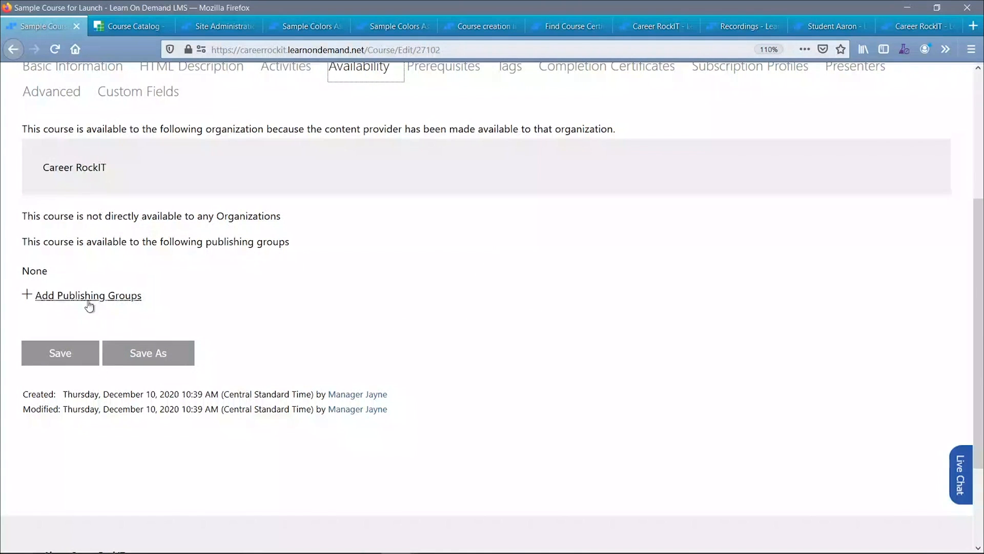
pyautogui.click(101, 300)
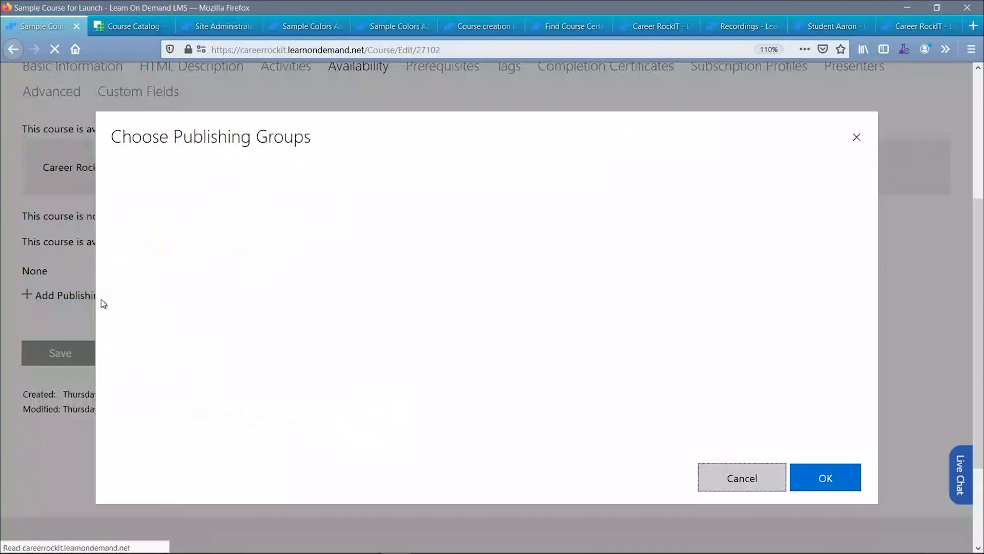
pyautogui.click(162, 234)
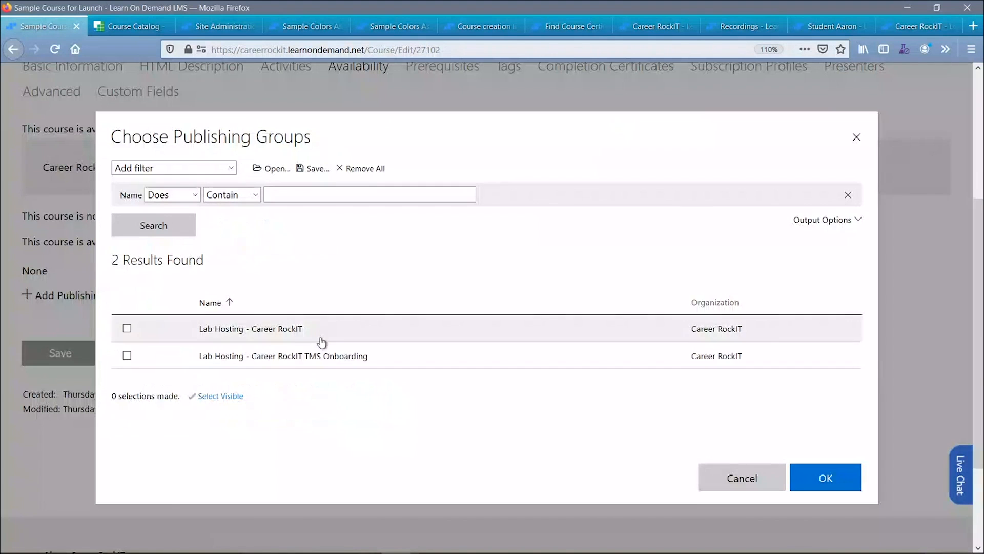
pyautogui.click(334, 362)
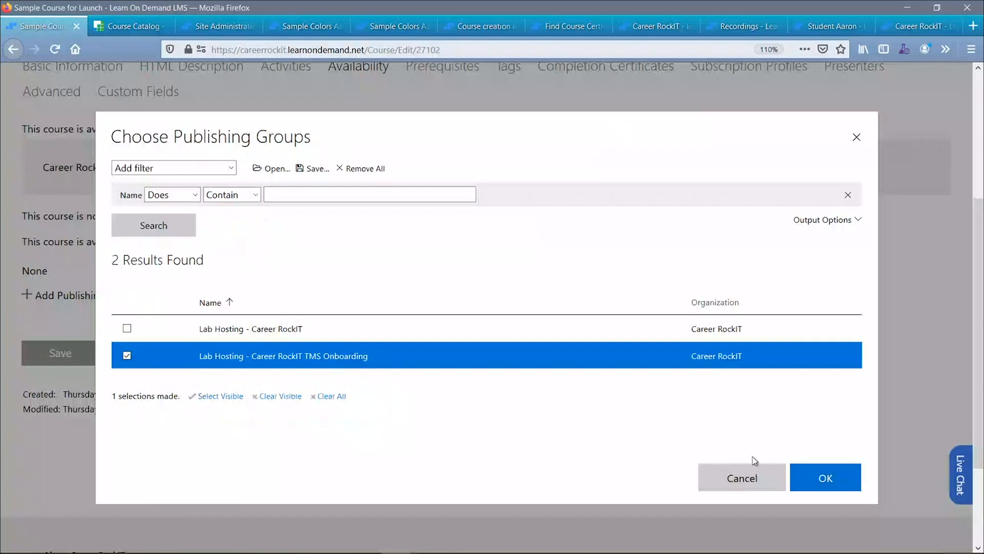
pyautogui.click(814, 477)
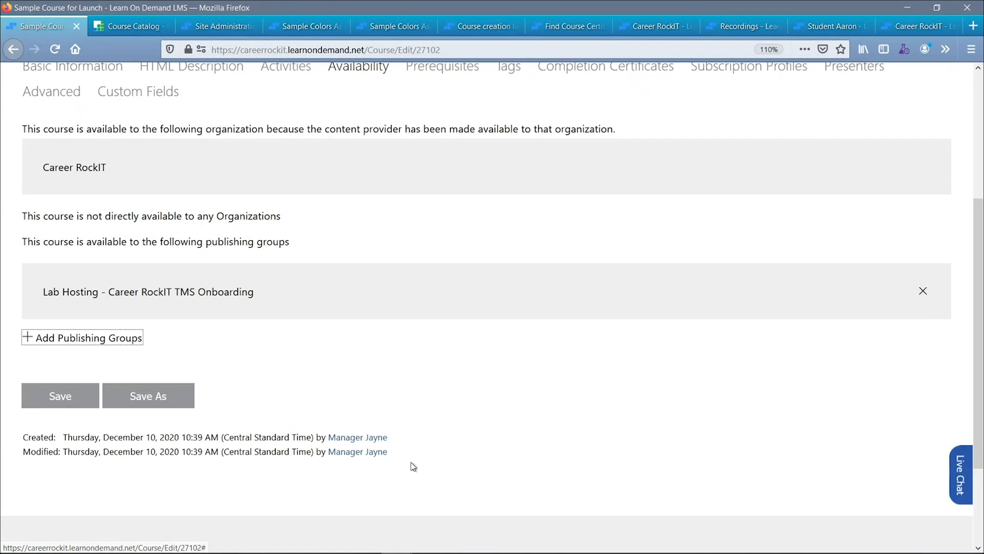
pyautogui.click(71, 397)
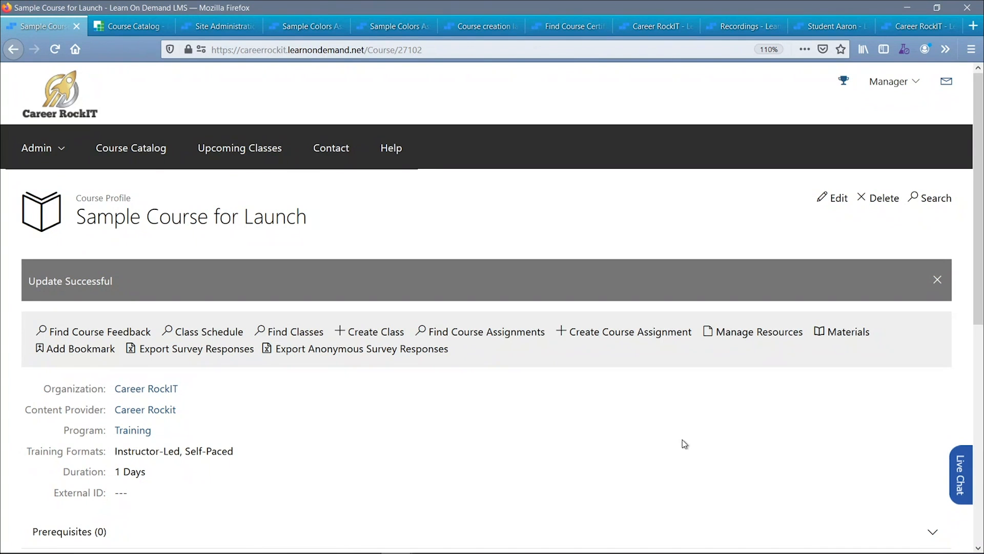
# - Dismiss the update notification on the course profile and open the course's activities for editing
pyautogui.scroll(-3, 371, 367)
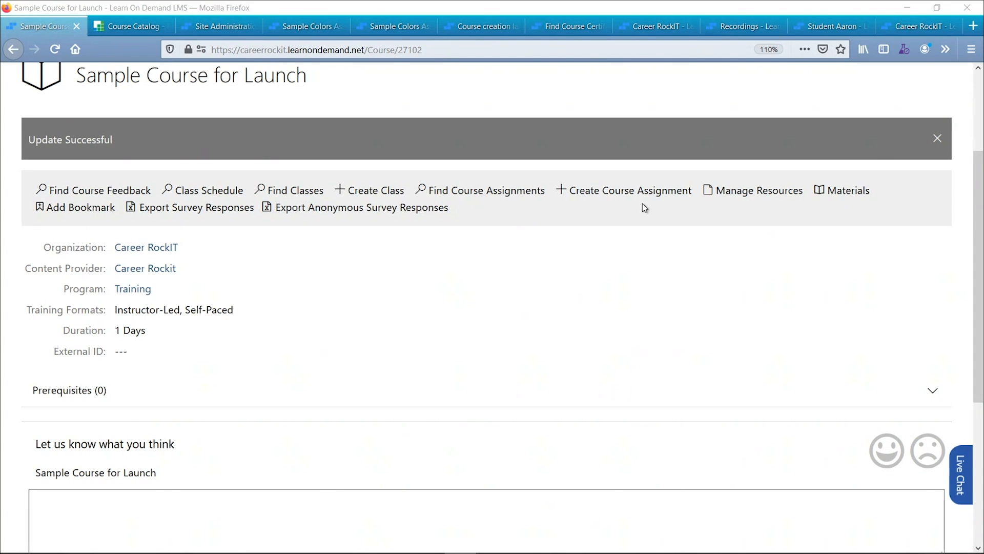
pyautogui.click(938, 138)
pyautogui.scroll(2, 699, 322)
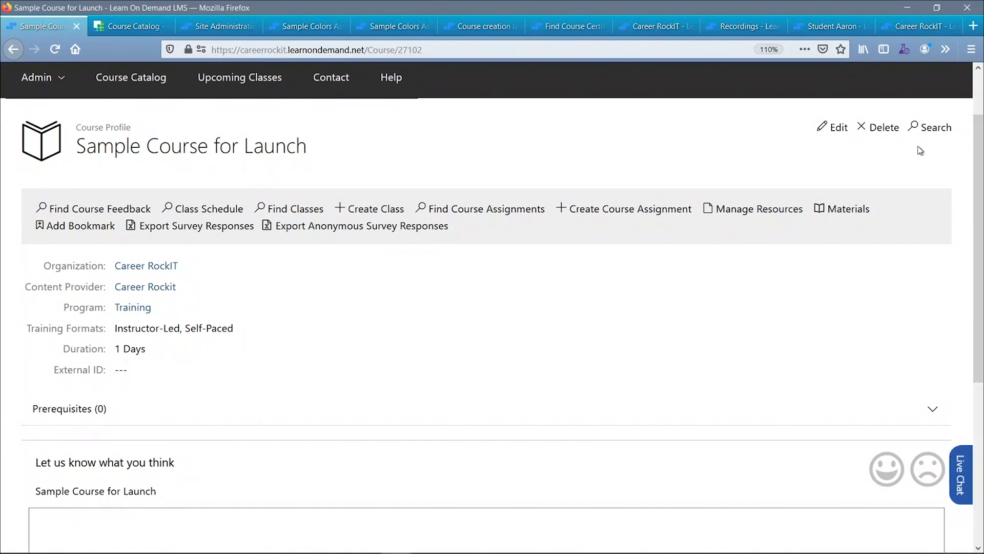
pyautogui.click(839, 128)
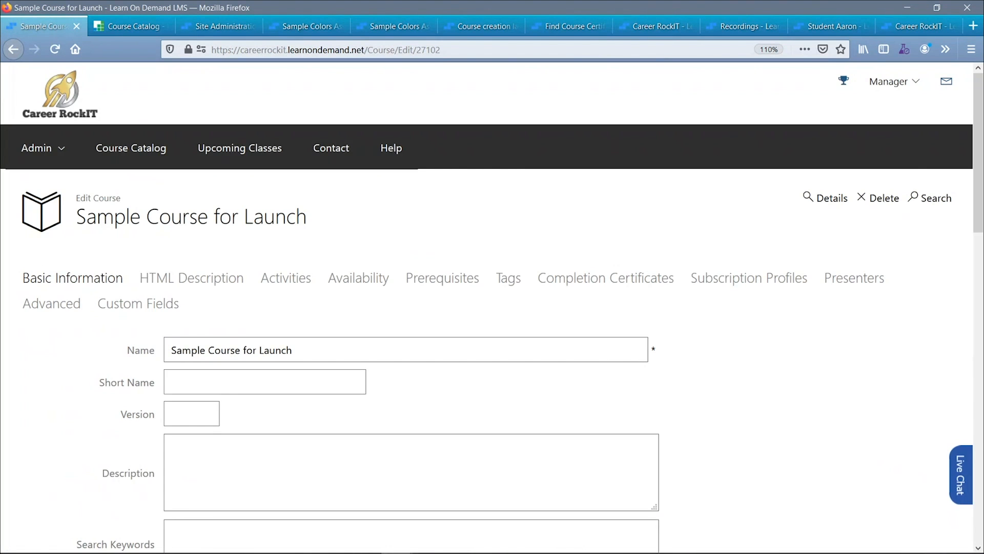
pyautogui.click(303, 280)
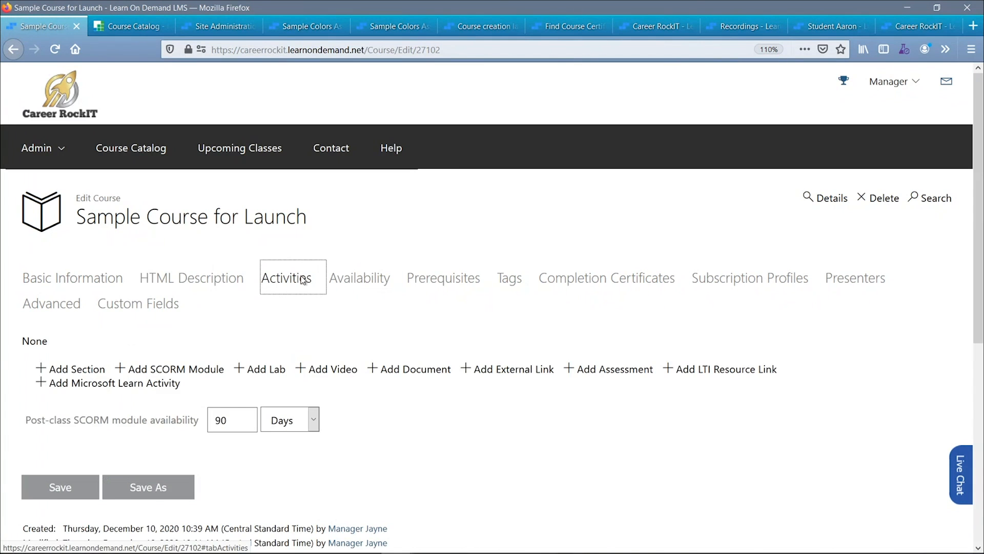
pyautogui.scroll(-3, 375, 245)
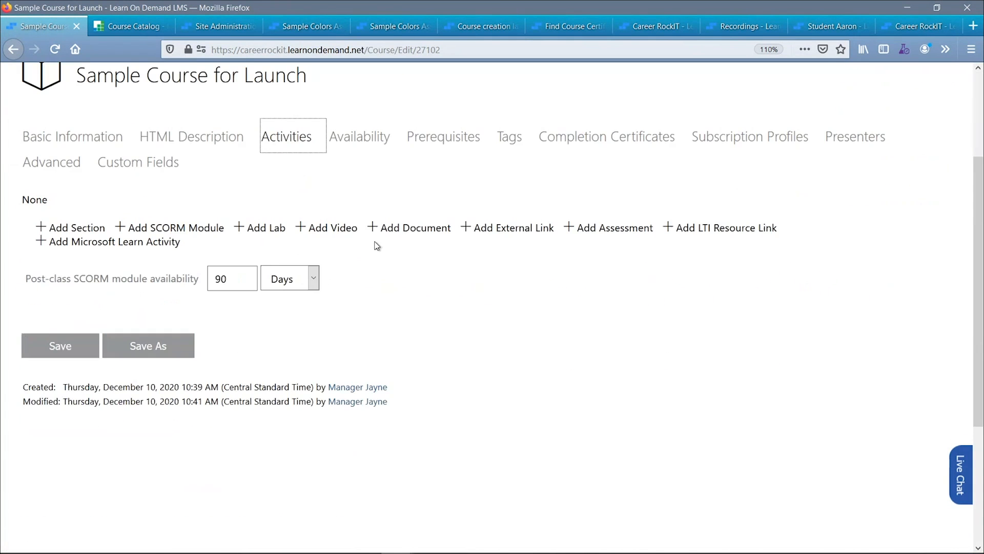
pyautogui.scroll(2, 375, 251)
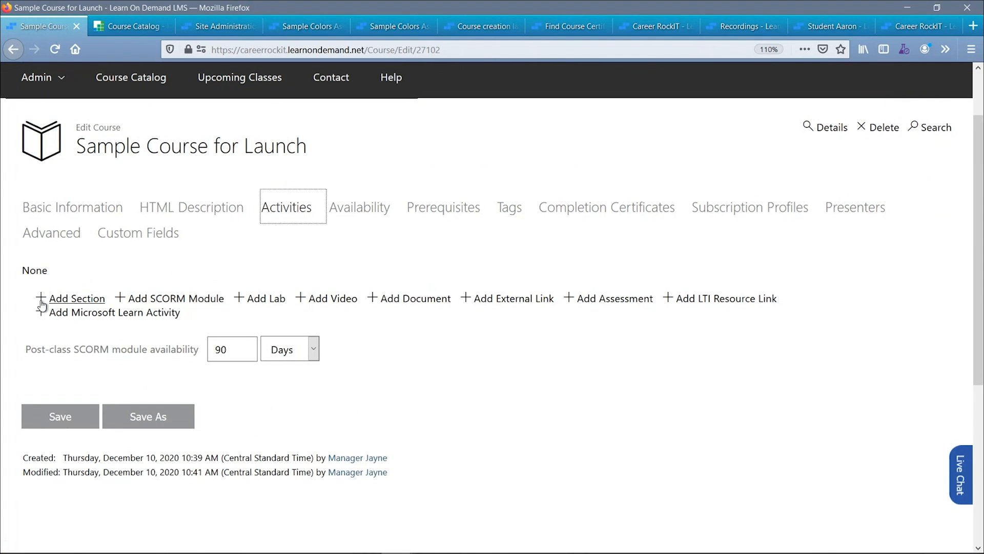
# - Add a section titled "This section one" to the course activities
pyautogui.click(72, 302)
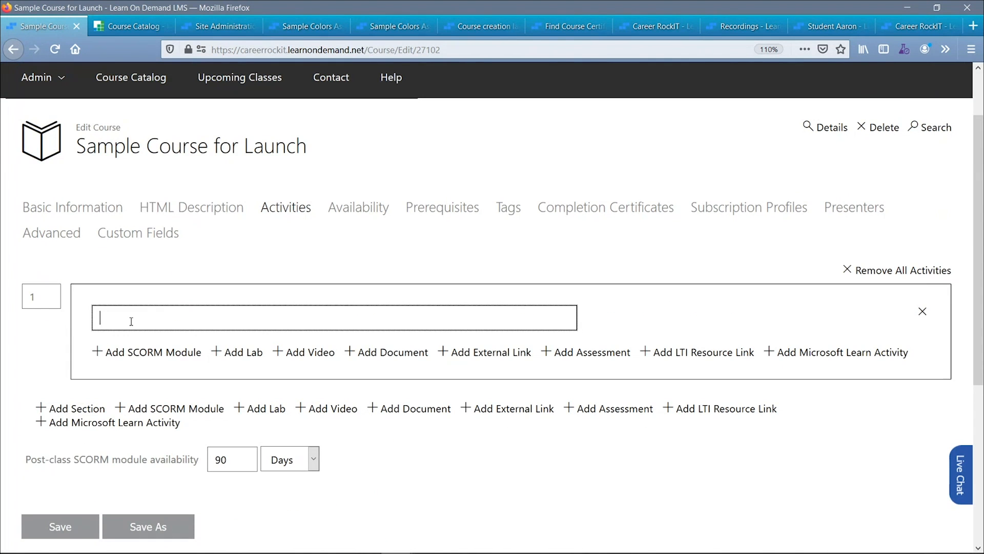
pyautogui.write('This is')
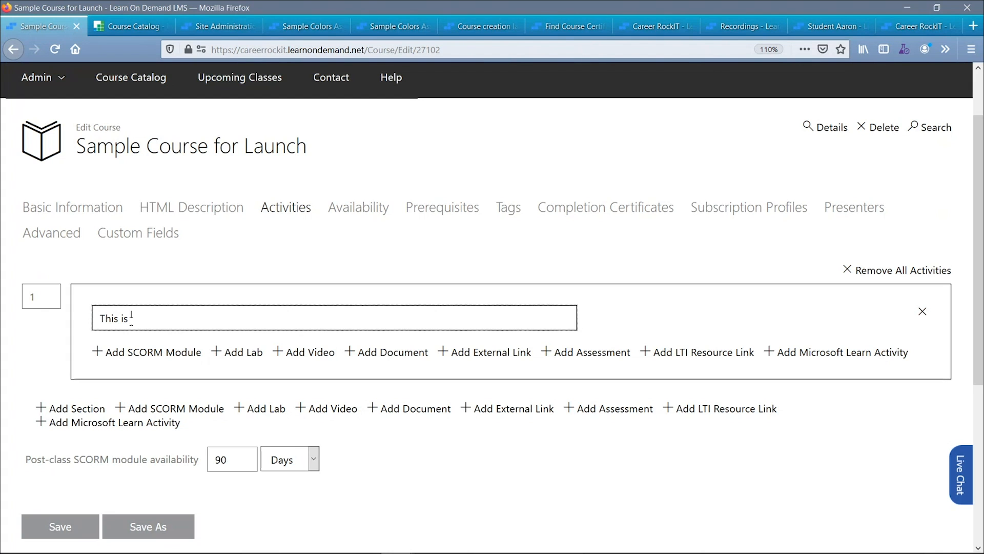
pyautogui.press('BackSpace')
pyautogui.press('BackSpace')
pyautogui.write('se')
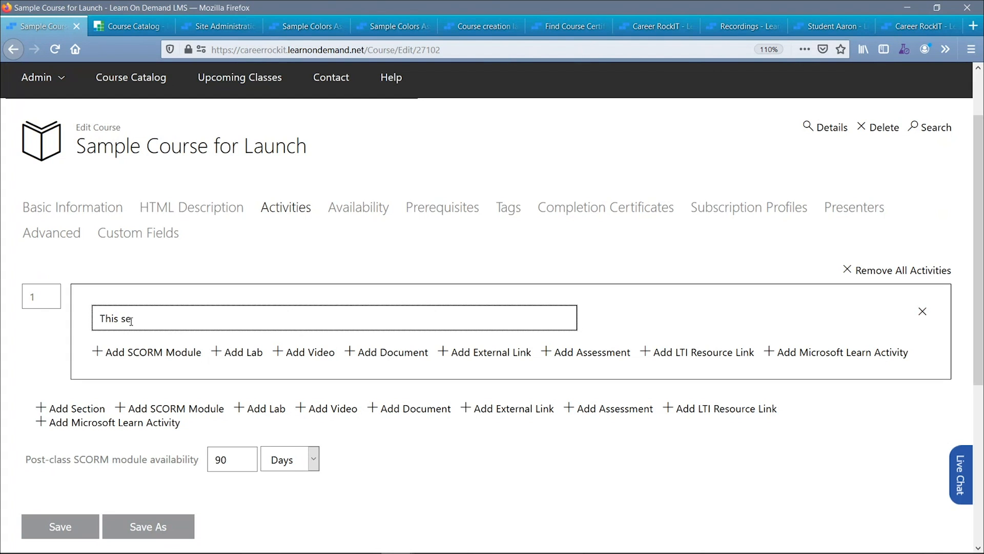
pyautogui.write('ction')
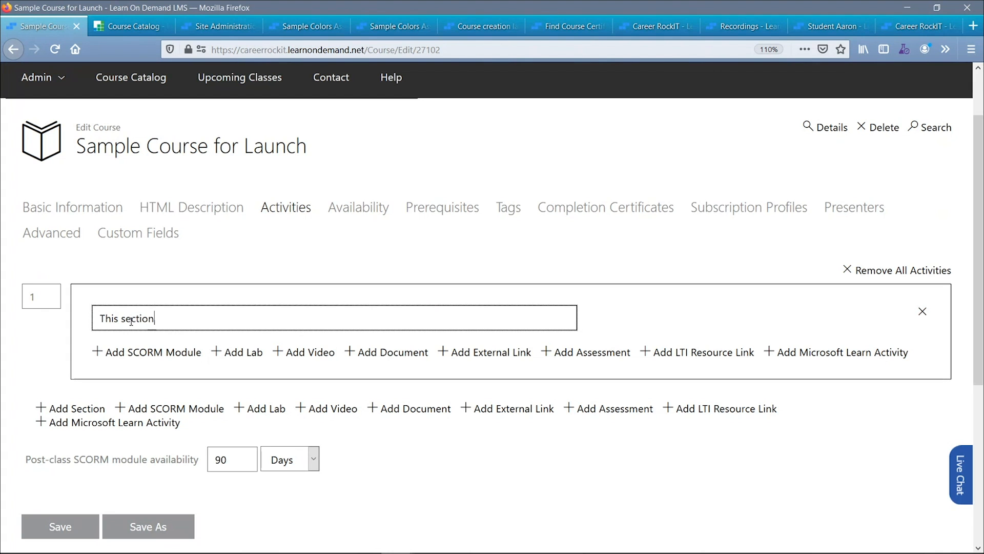
pyautogui.write(' one')
pyautogui.click(737, 319)
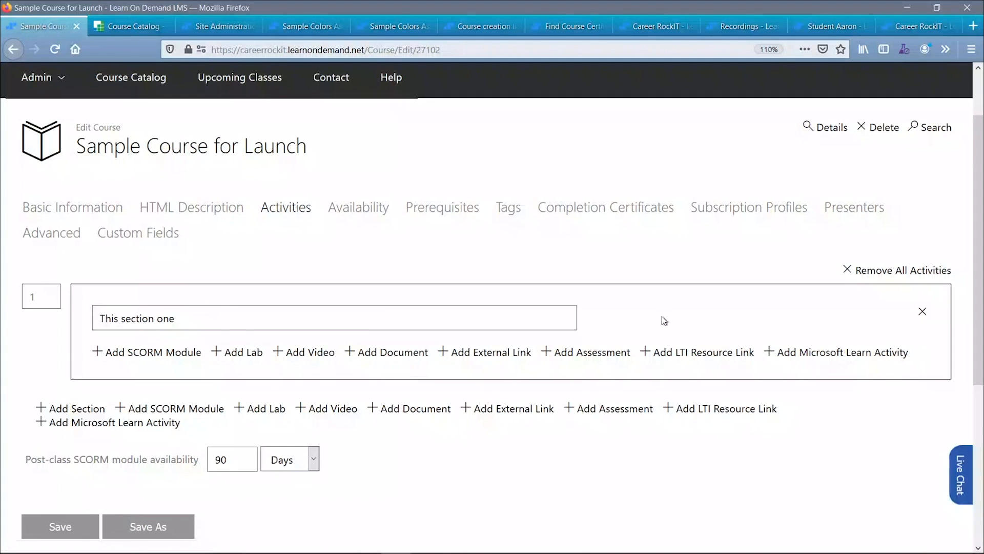
# - Add the SCORM module "Demo SCORM" to the section and review its completion and availability settings
pyautogui.click(163, 362)
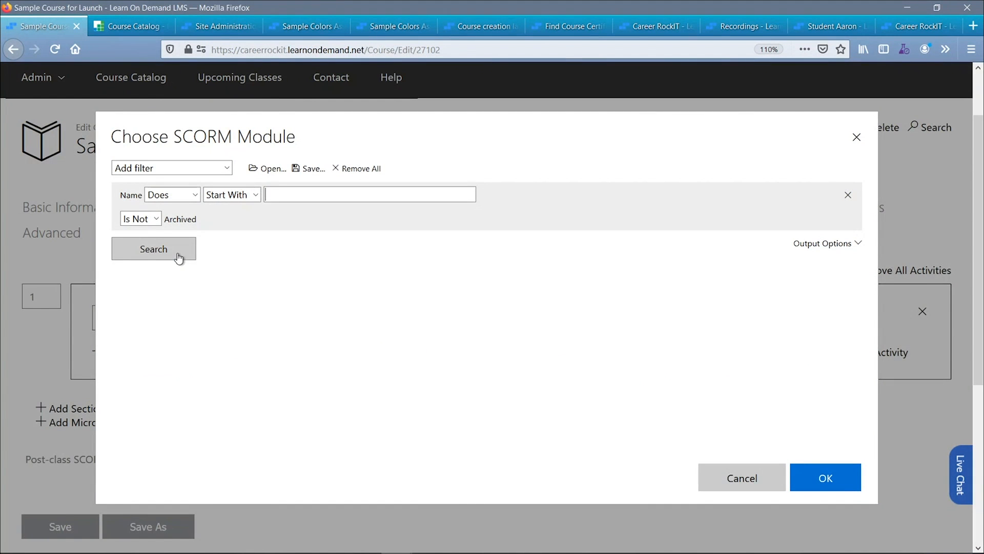
pyautogui.click(179, 258)
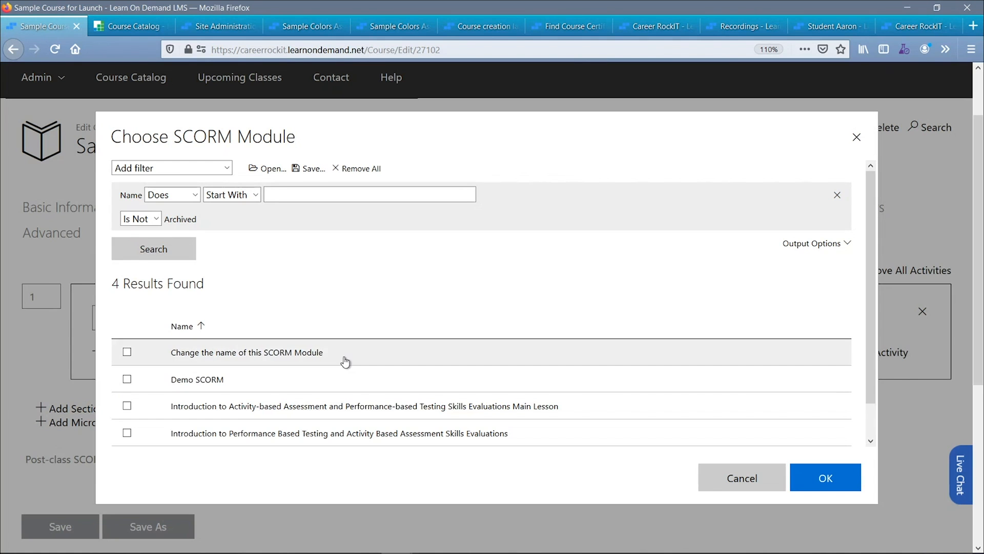
pyautogui.click(352, 379)
pyautogui.click(825, 478)
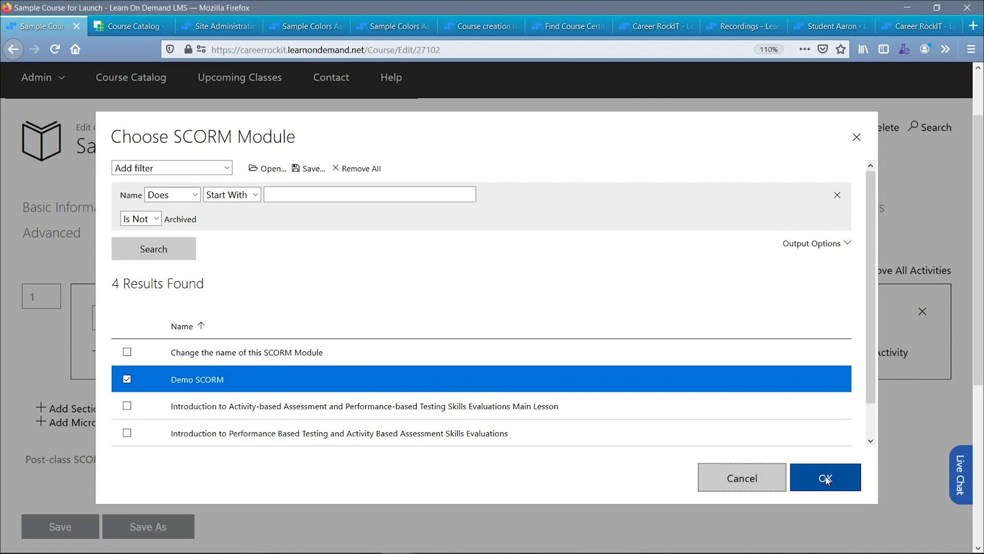
pyautogui.scroll(-3, 235, 329)
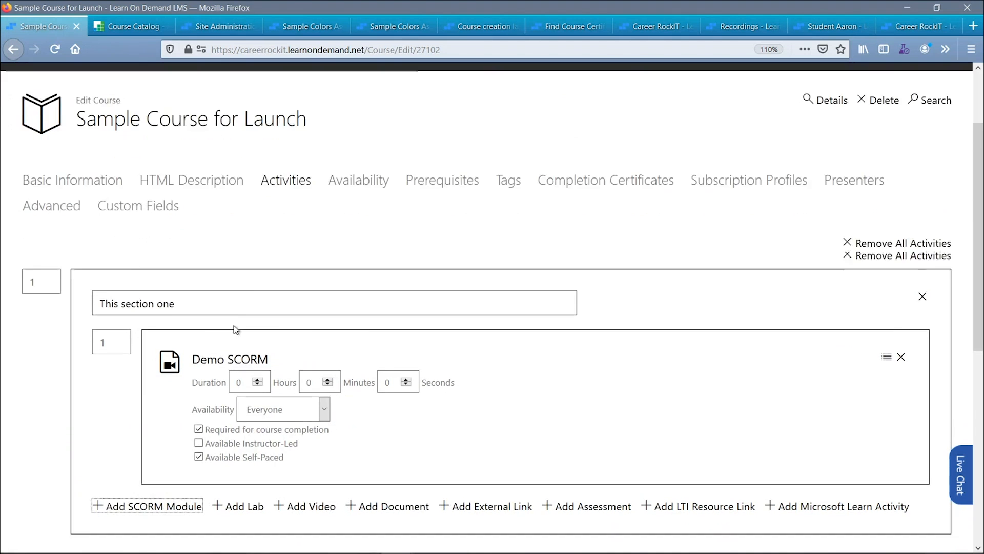
pyautogui.scroll(-2, 235, 325)
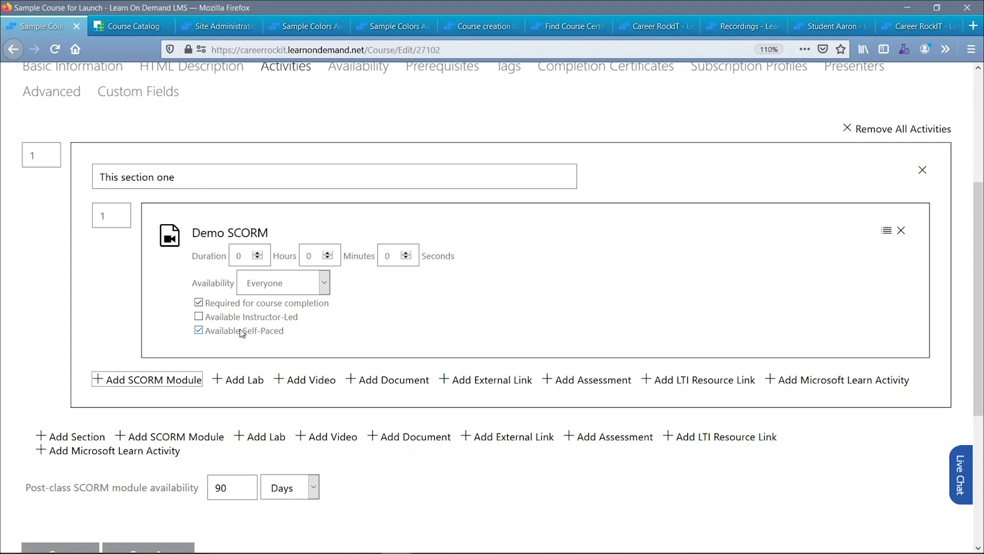
# - Open a new SCORM module profile from Site Administration and examine the package upload requirements and basic information settings
pyautogui.click(225, 34)
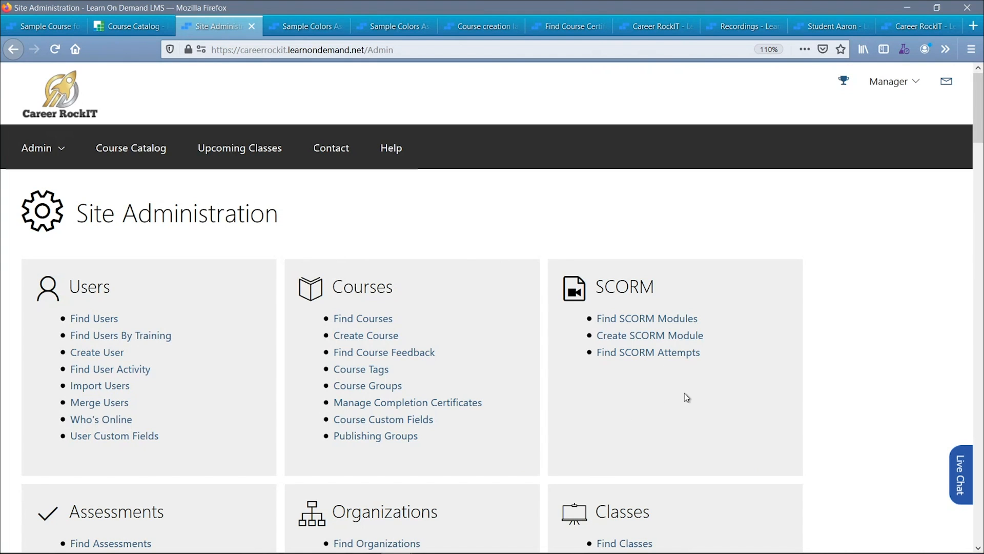
pyautogui.click(658, 336)
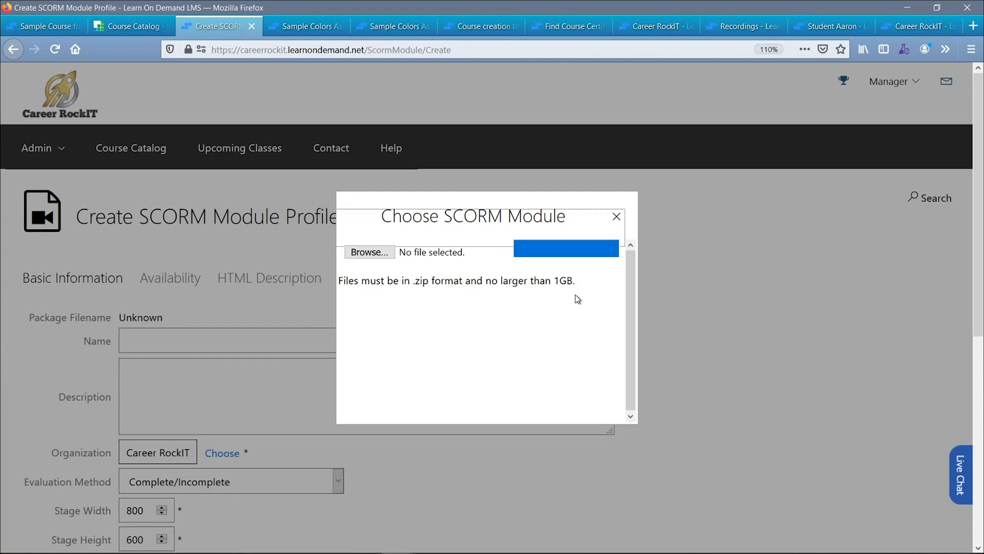
pyautogui.moveTo(576, 285); pyautogui.dragTo(496, 289)
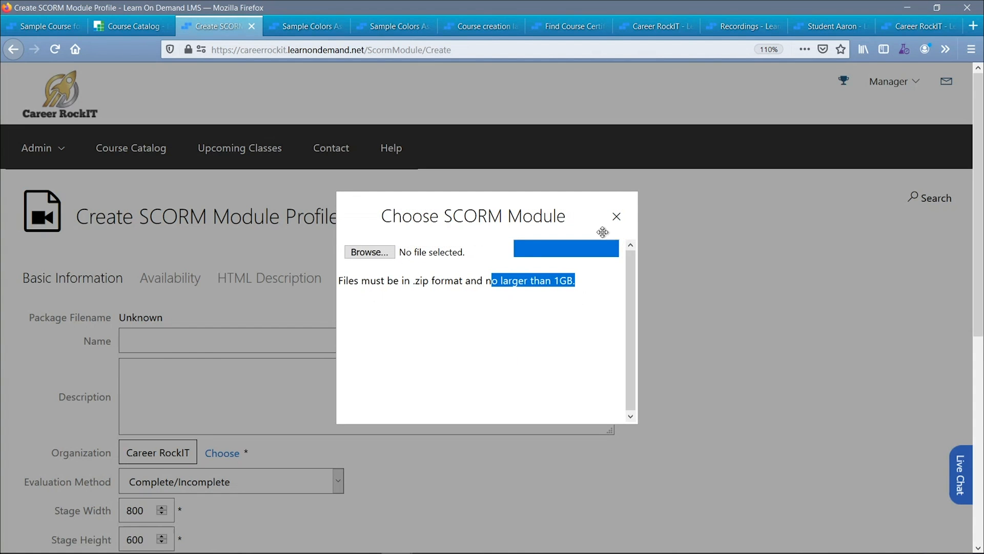
pyautogui.click(617, 216)
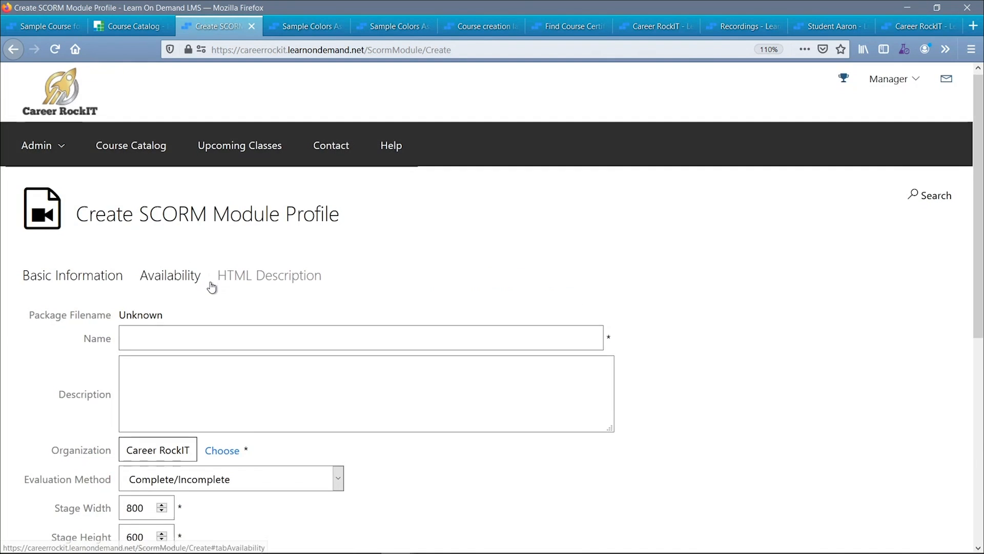
pyautogui.scroll(-5, 213, 286)
pyautogui.scroll(1, 301, 320)
pyautogui.scroll(1, 301, 320)
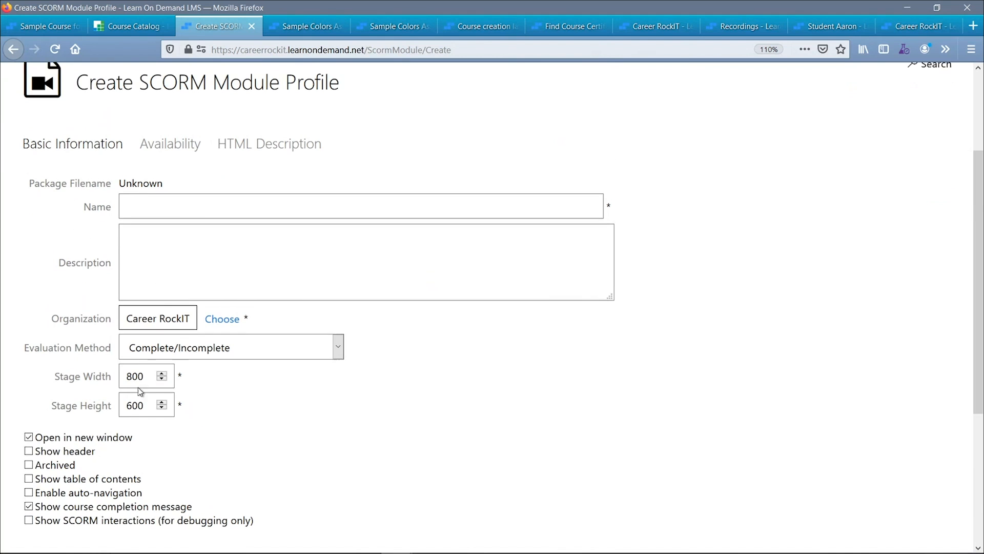
pyautogui.scroll(3, 137, 386)
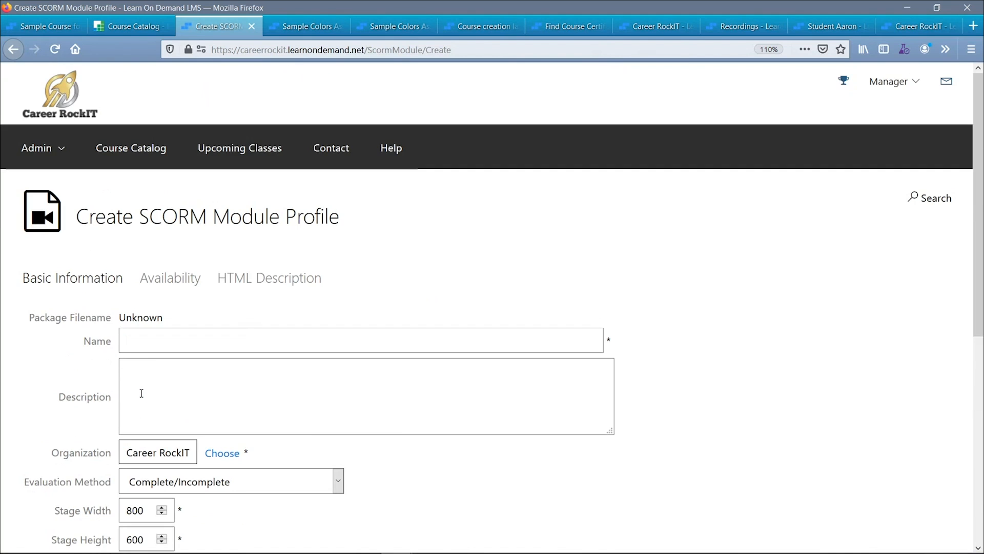
# - Return to the course's activities and set the Demo SCORM duration to 30 minutes, leaving its availability at Everyone
pyautogui.click(42, 25)
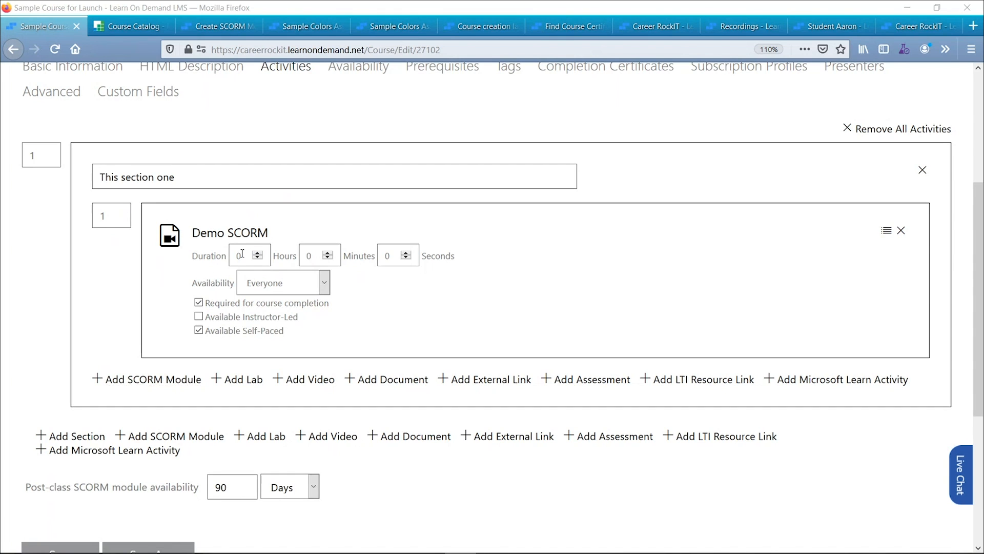
pyautogui.doubleClick(312, 260)
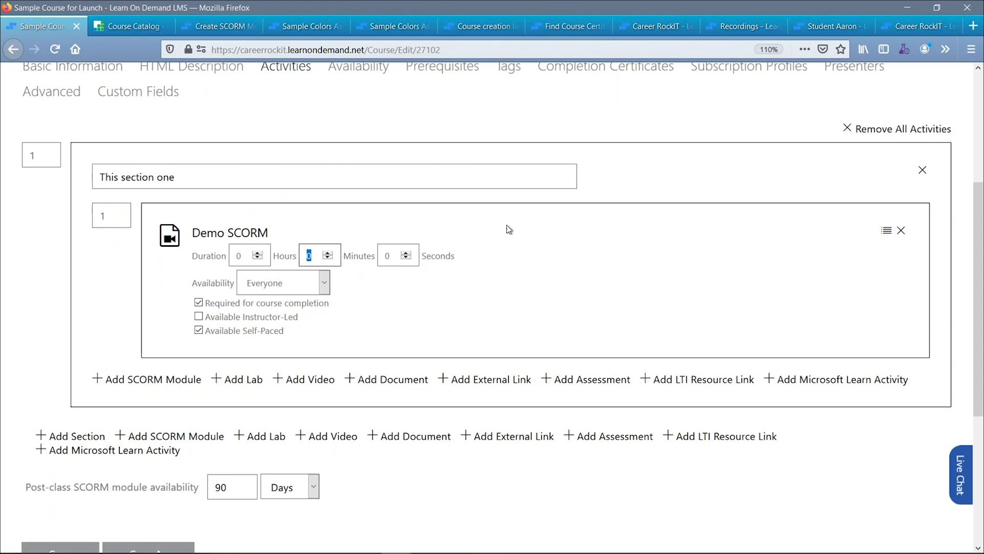
pyautogui.write('30')
pyautogui.click(287, 291)
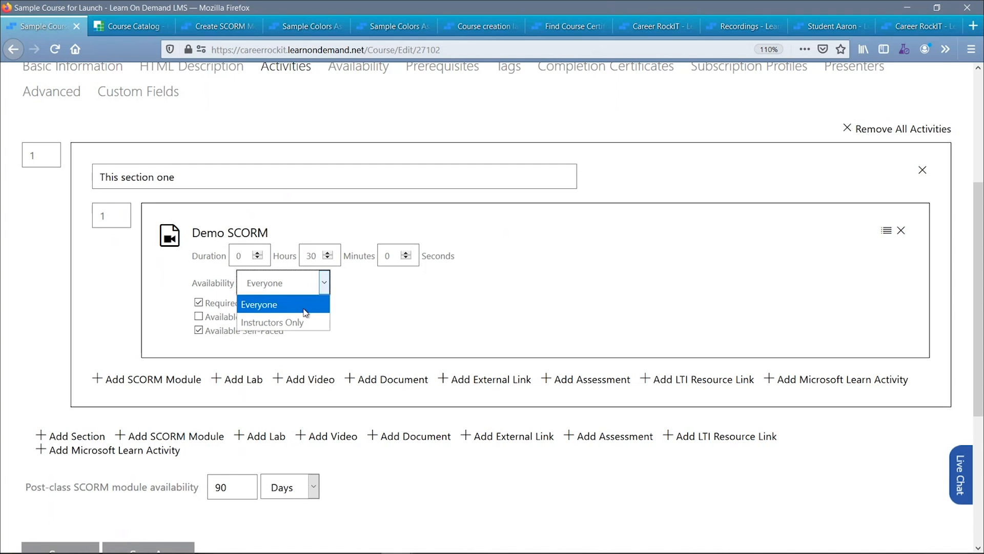
pyautogui.click(431, 303)
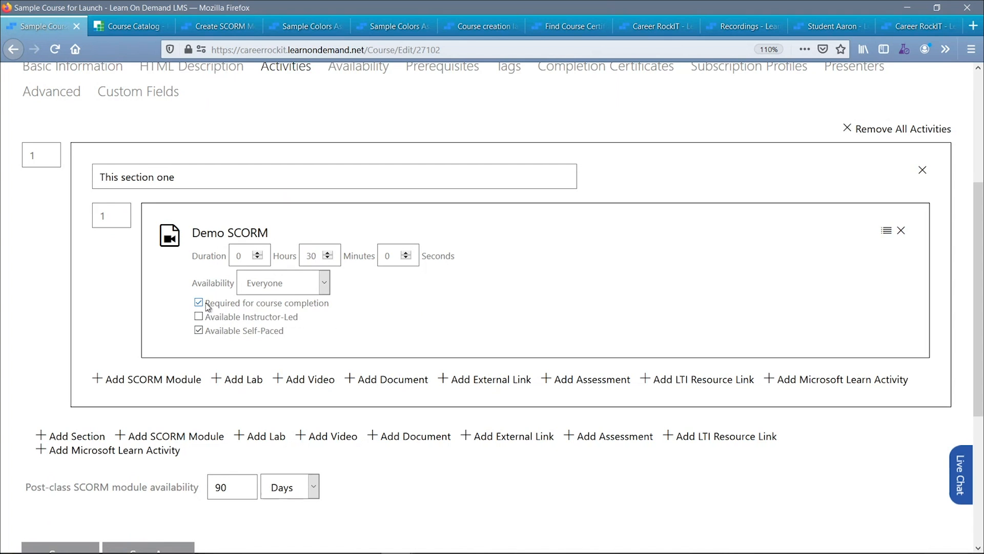
pyautogui.moveTo(204, 306); pyautogui.dragTo(345, 311)
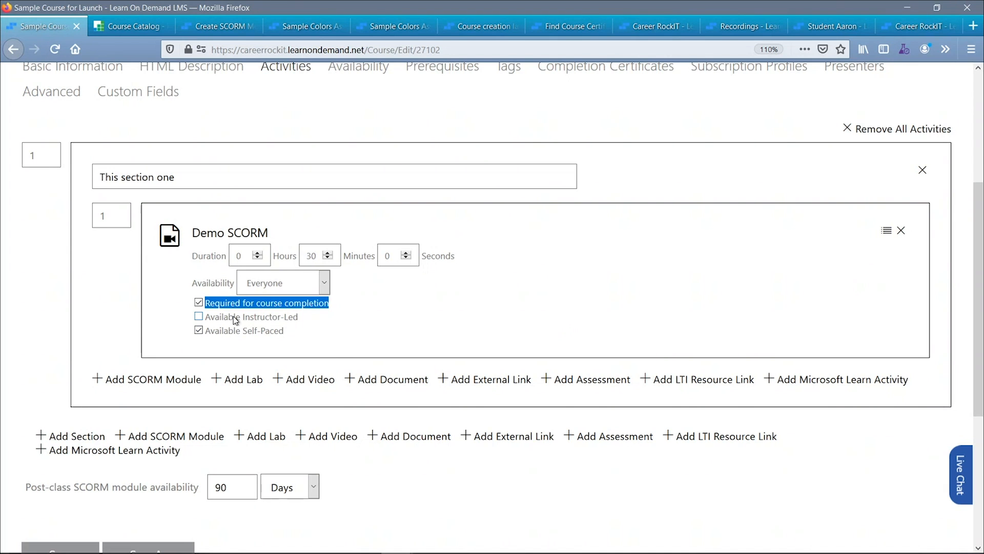
pyautogui.moveTo(268, 235); pyautogui.dragTo(194, 235)
# - Make the Demo SCORM module available for instructor-led delivery in addition to self-paced delivery
pyautogui.click(248, 319)
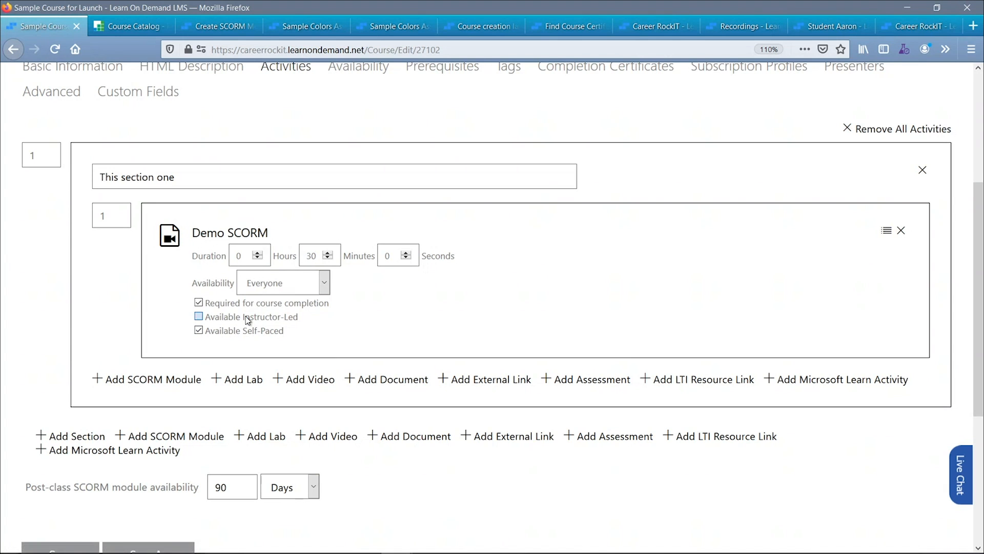
pyautogui.click(247, 319)
pyautogui.moveTo(302, 318); pyautogui.dragTo(207, 318)
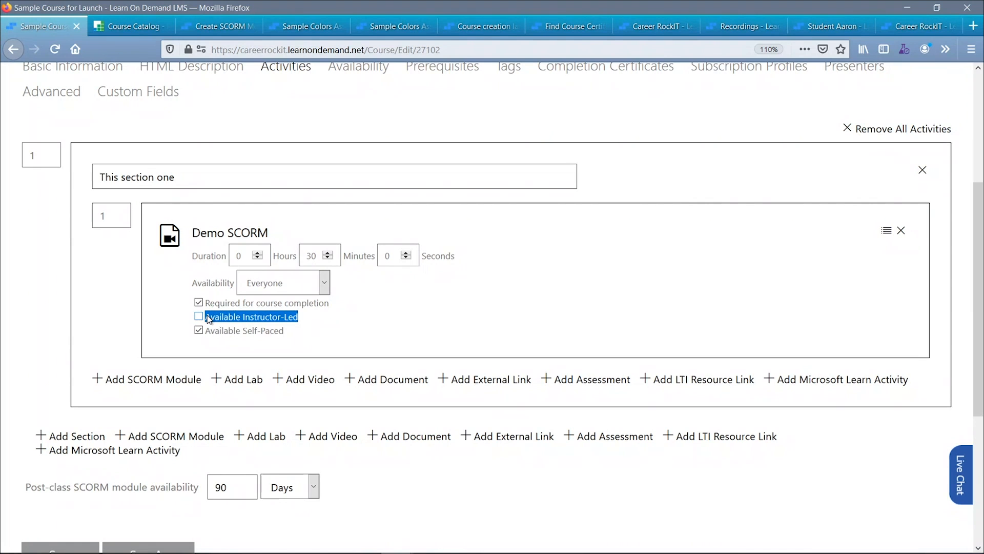
pyautogui.click(238, 318)
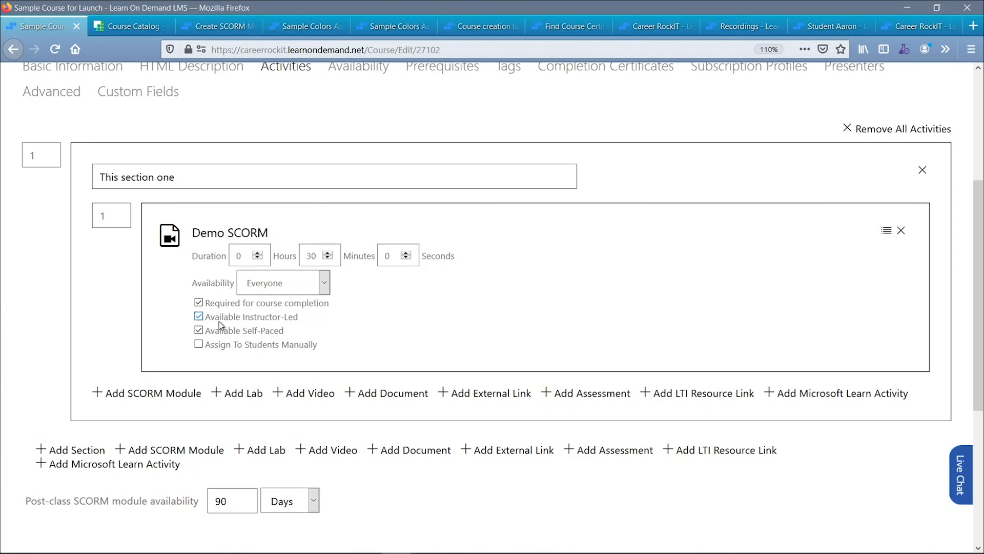
pyautogui.moveTo(290, 333); pyautogui.dragTo(191, 342)
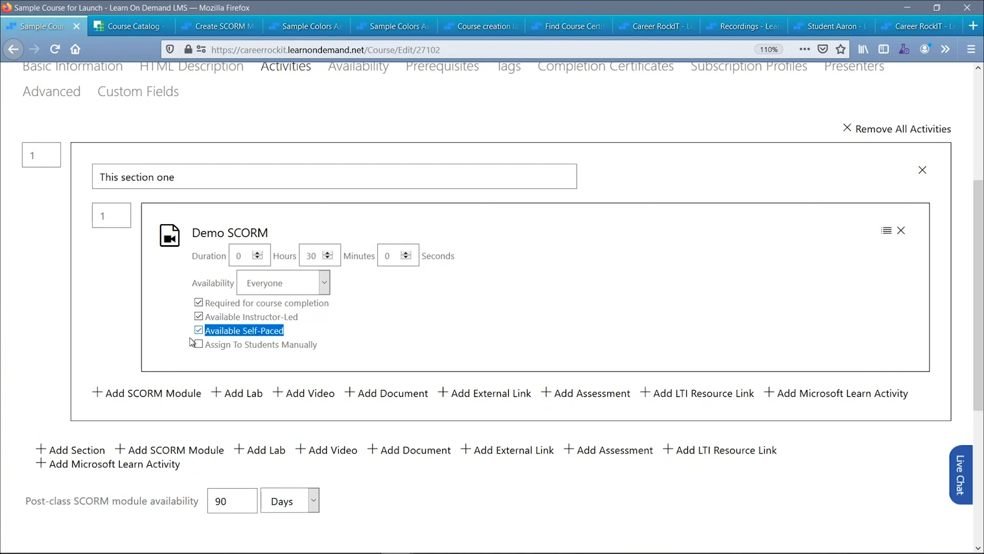
pyautogui.click(199, 330)
pyautogui.click(321, 327)
pyautogui.click(277, 318)
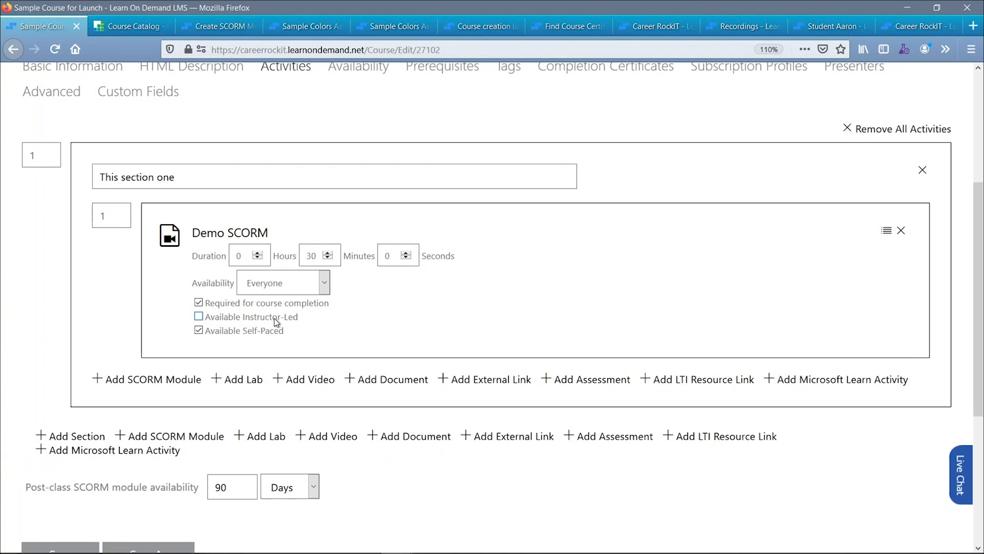
pyautogui.click(277, 322)
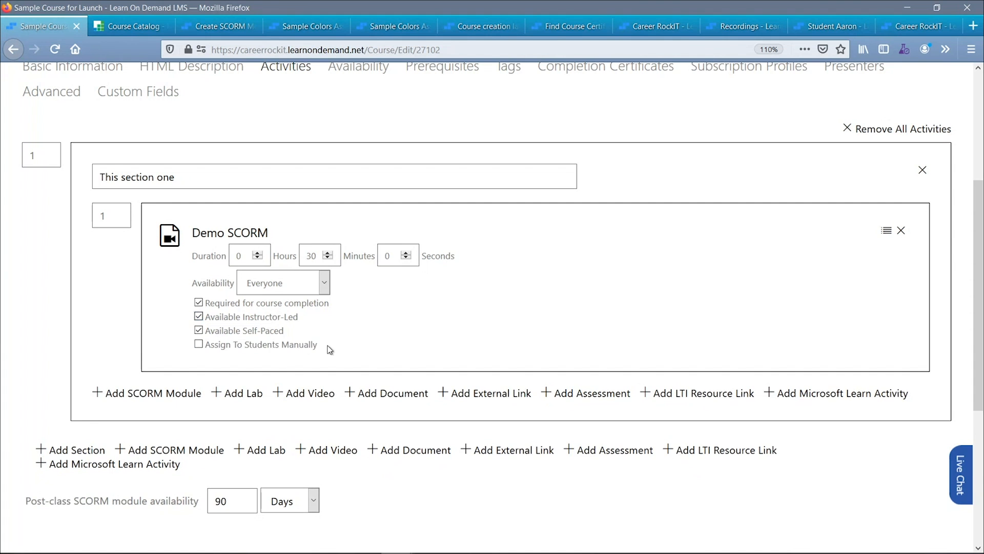
# - Toggle the Assign To Students Manually option for the Demo SCORM module
pyautogui.moveTo(323, 345); pyautogui.dragTo(208, 356)
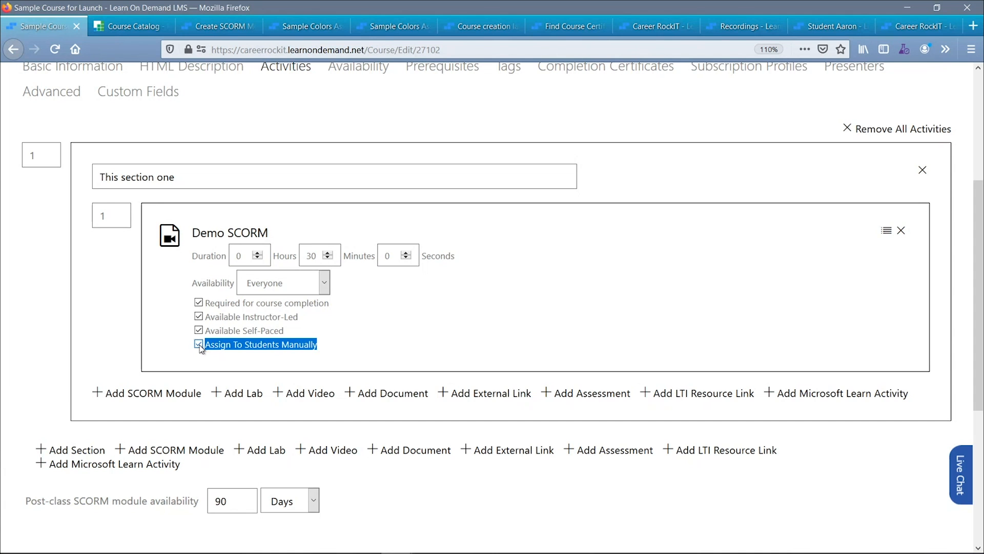
pyautogui.click(199, 345)
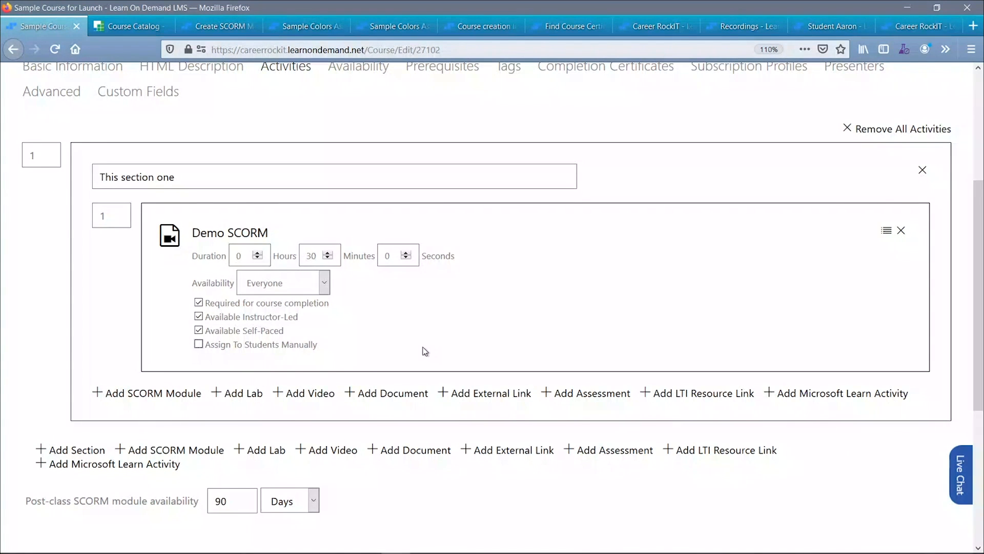
pyautogui.click(307, 346)
# - Open the "Course creation launch session" class and examine its list of activities
pyautogui.click(738, 26)
pyautogui.click(842, 198)
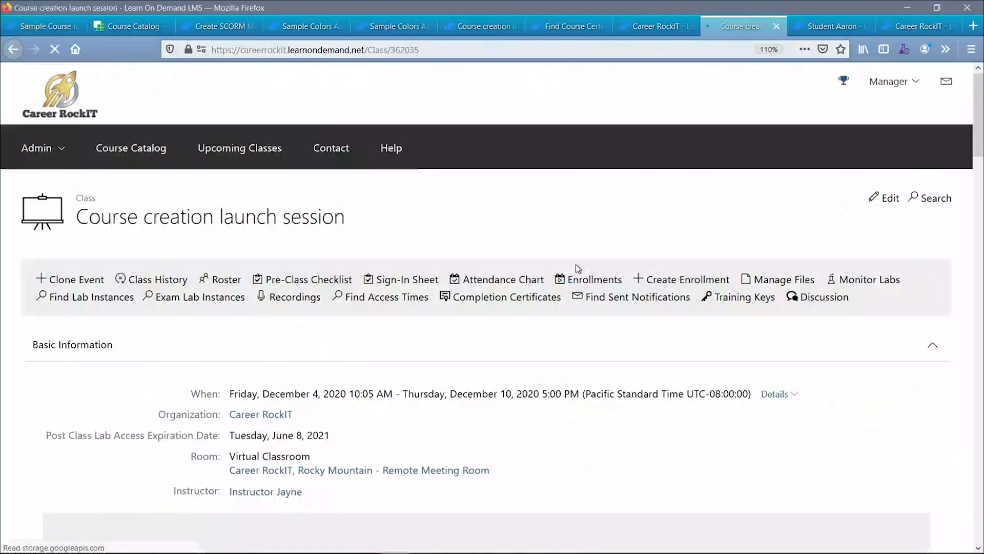
pyautogui.scroll(-4, 577, 265)
pyautogui.scroll(-5, 576, 264)
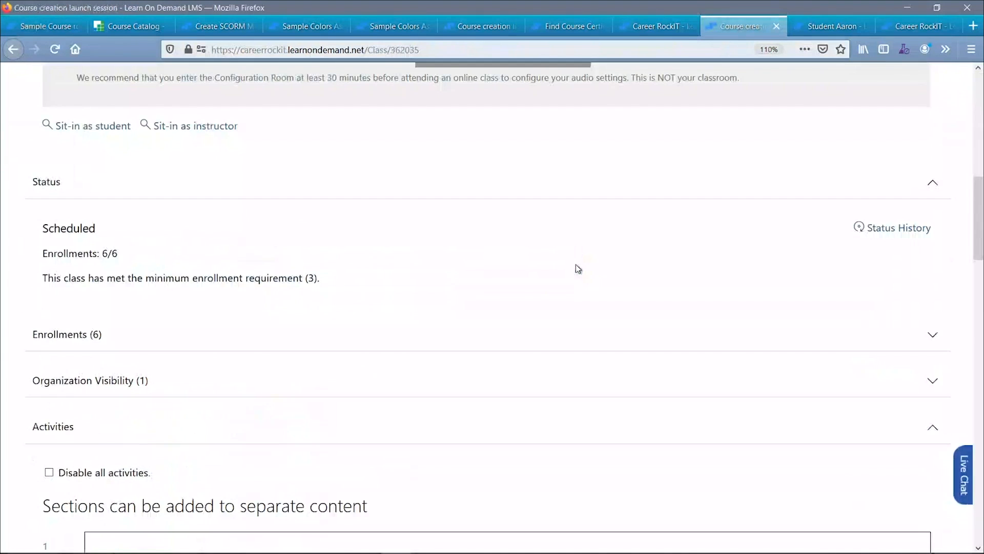
pyautogui.scroll(-5, 577, 264)
pyautogui.scroll(-5, 576, 264)
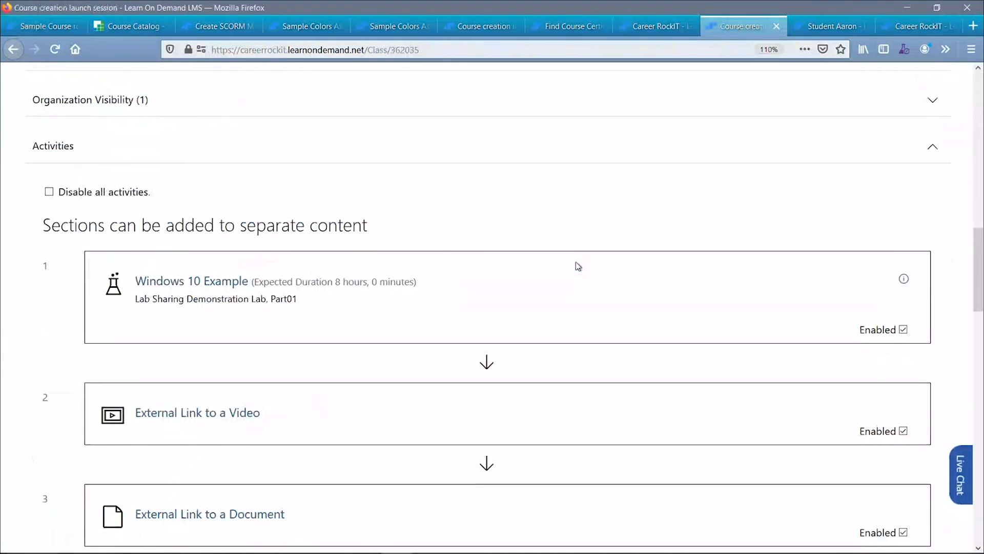
pyautogui.scroll(1, 576, 263)
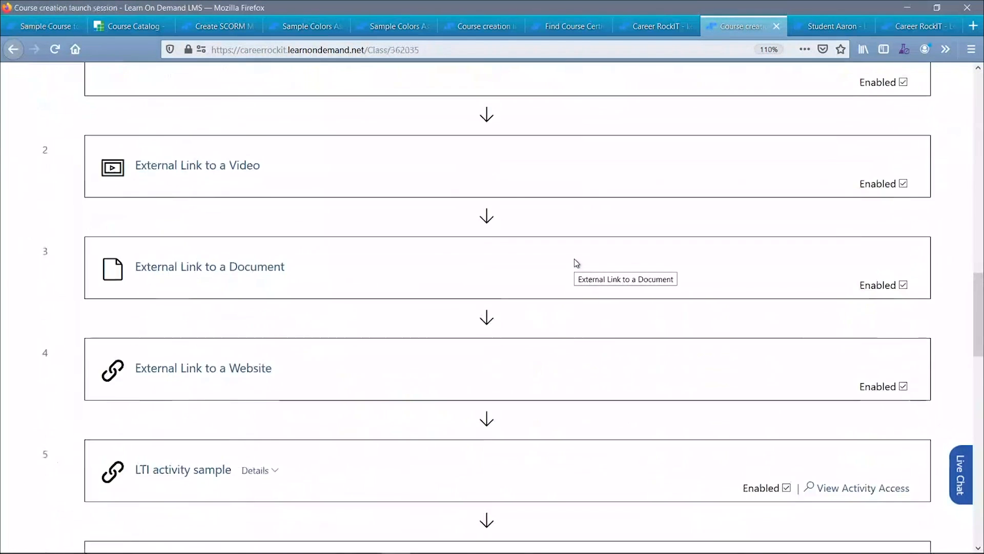
pyautogui.scroll(-2, 576, 264)
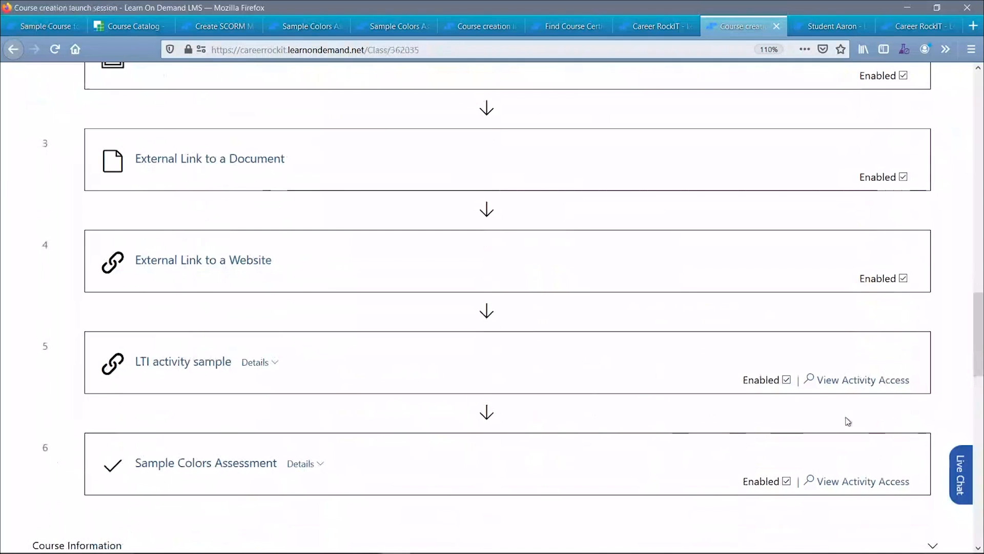
# - View which students have access to the "LTI activity sample" and "Sample Colors Assessment" activities
pyautogui.click(859, 382)
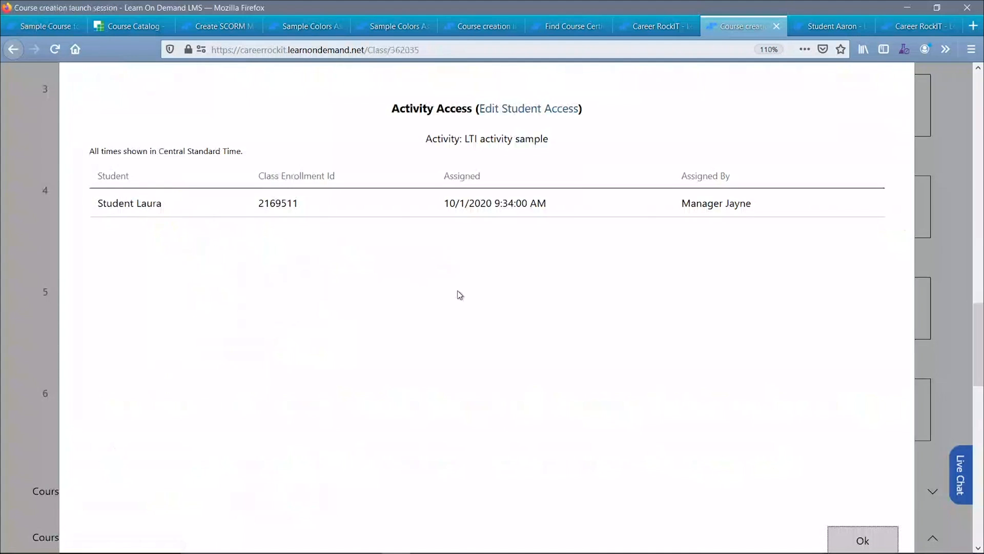
pyautogui.moveTo(171, 204); pyautogui.dragTo(81, 213)
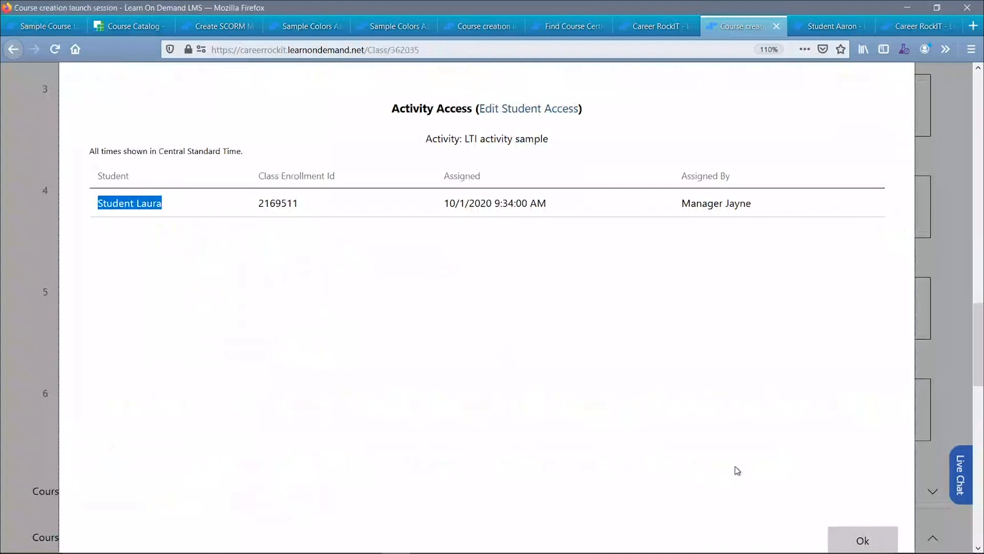
pyautogui.click(866, 545)
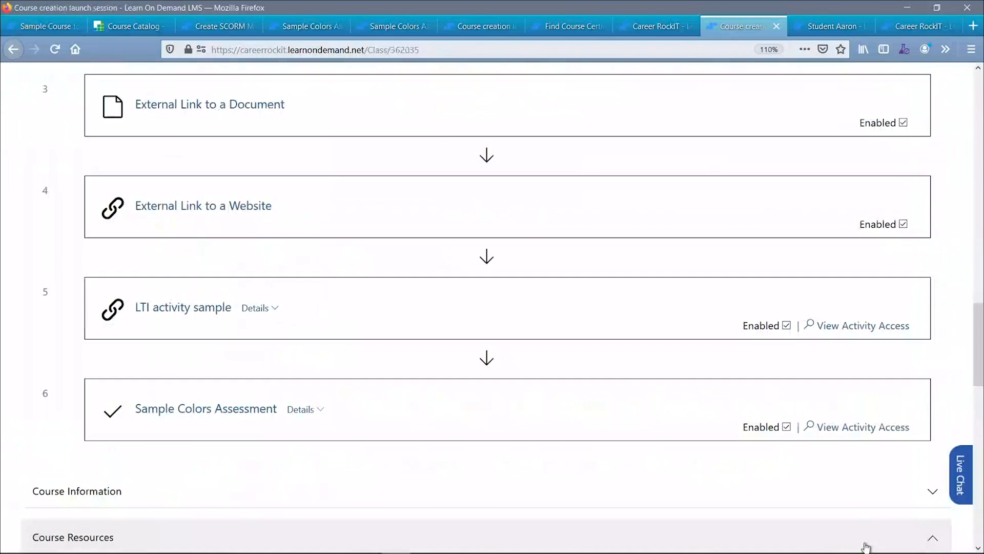
pyautogui.click(852, 433)
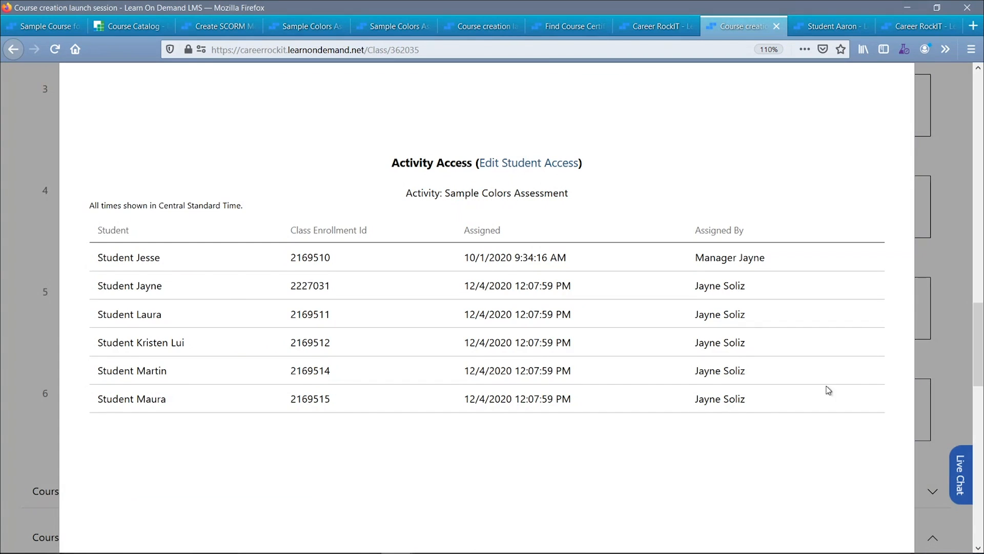
pyautogui.scroll(-4, 748, 369)
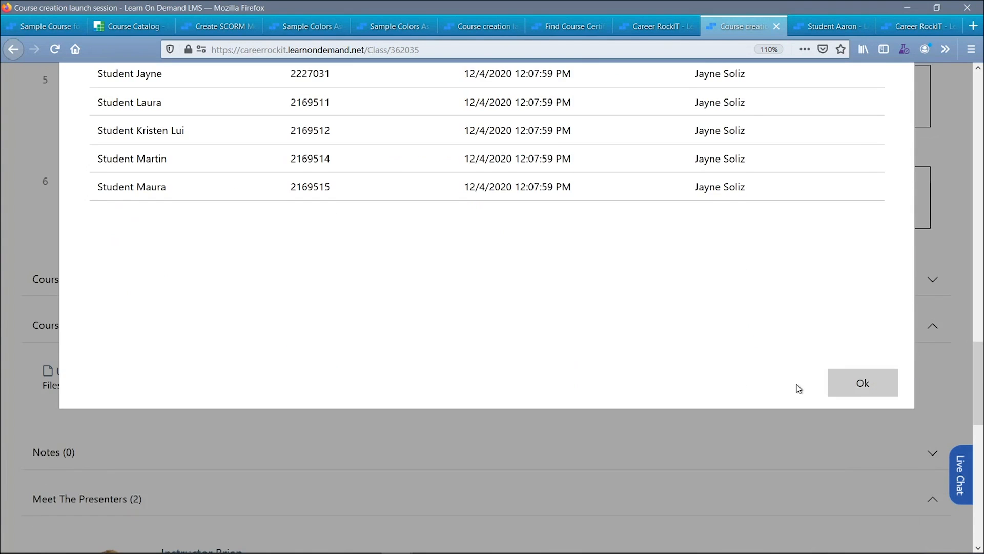
pyautogui.click(865, 384)
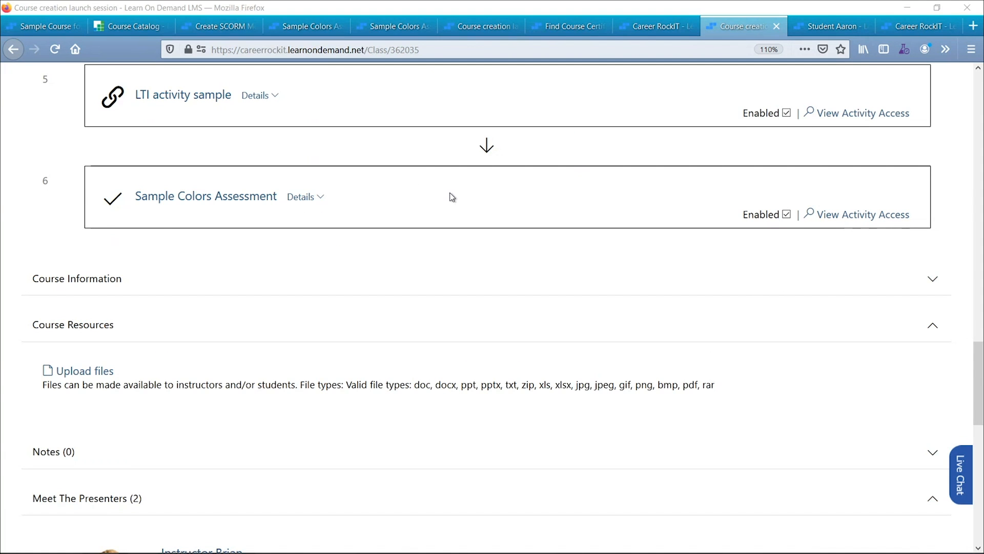
# - Switch to the student's private browsing window and open the enrollment for "Course creation launch session"
pyautogui.hotkey('alt', 'Tab')
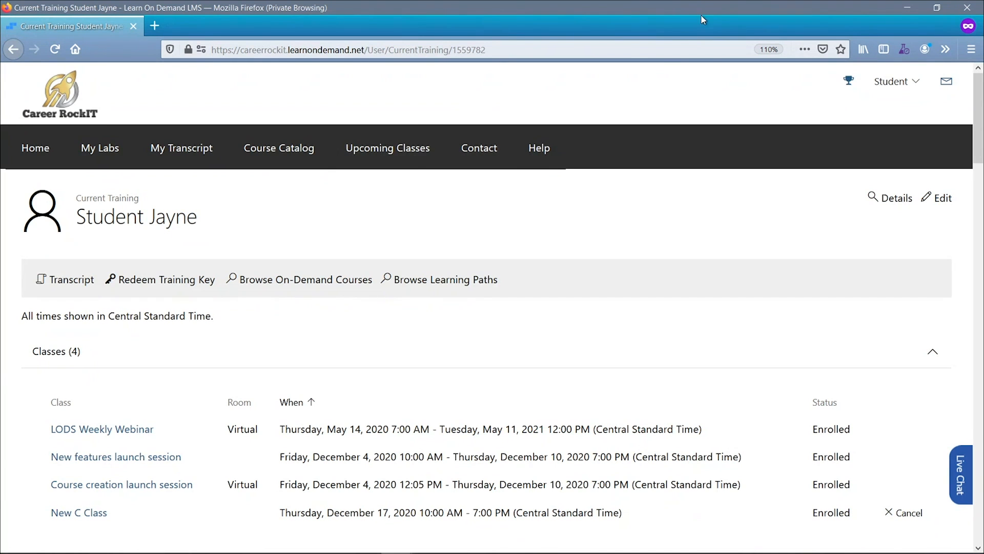
pyautogui.moveTo(706, 5); pyautogui.dragTo(579, 228)
pyautogui.scroll(15, 220, 183)
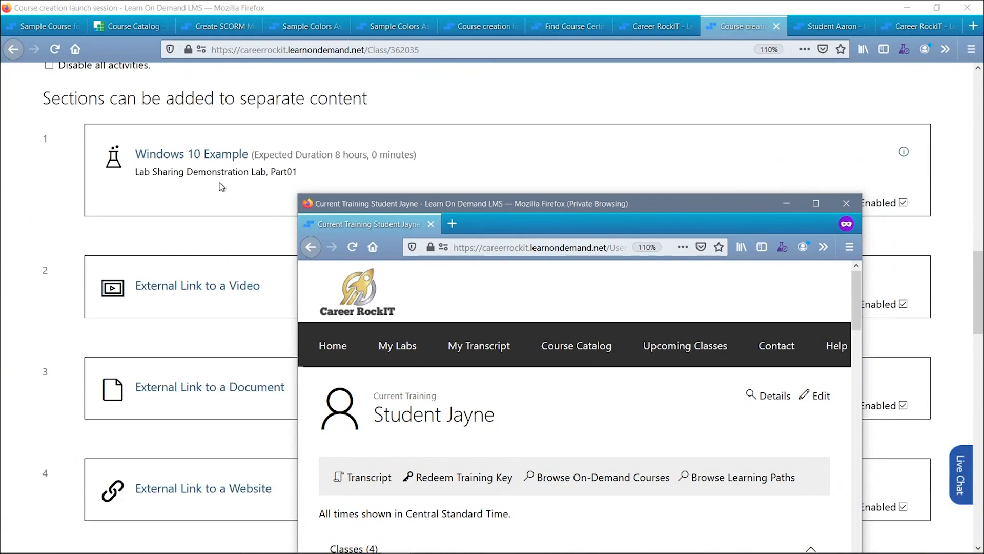
pyautogui.scroll(10, 219, 183)
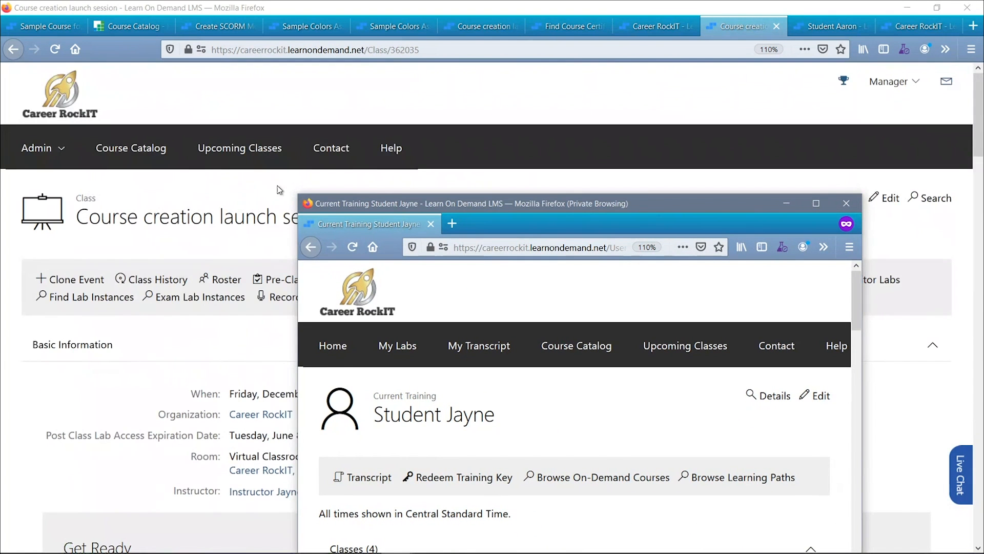
pyautogui.doubleClick(524, 204)
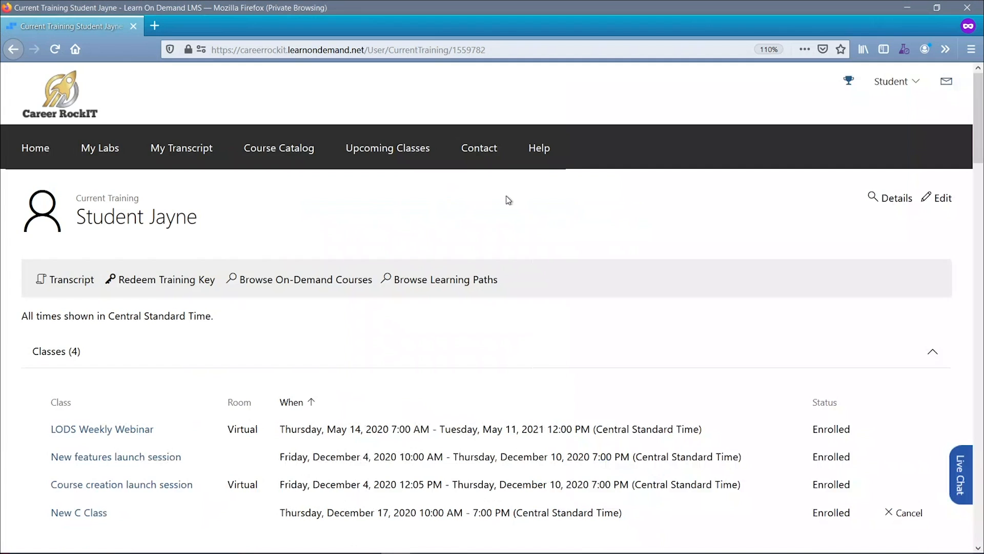
pyautogui.scroll(-1, 204, 260)
pyautogui.scroll(-2, 204, 260)
pyautogui.click(177, 344)
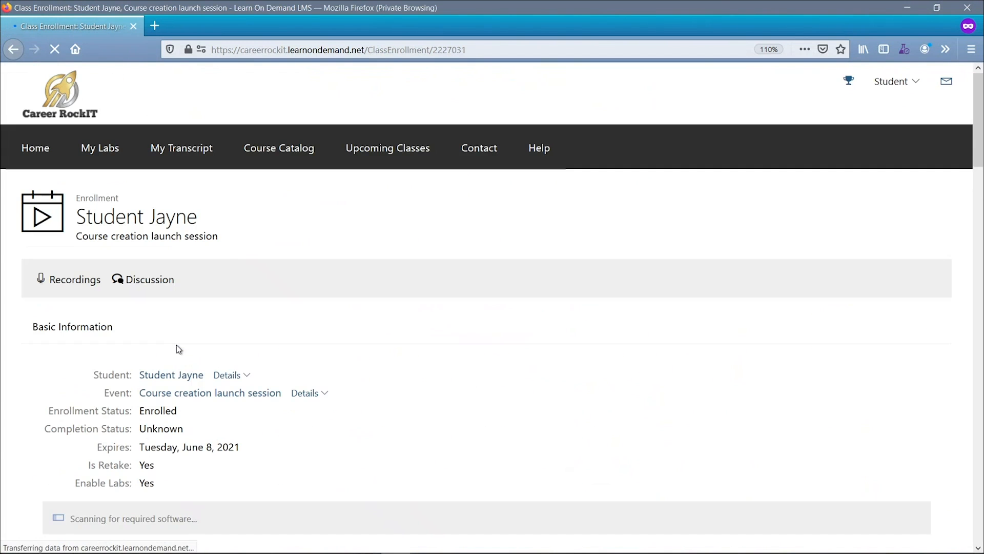
# - Examine the student's progress and the activities available in the "Course creation launch session" enrollment
pyautogui.scroll(-8, 237, 271)
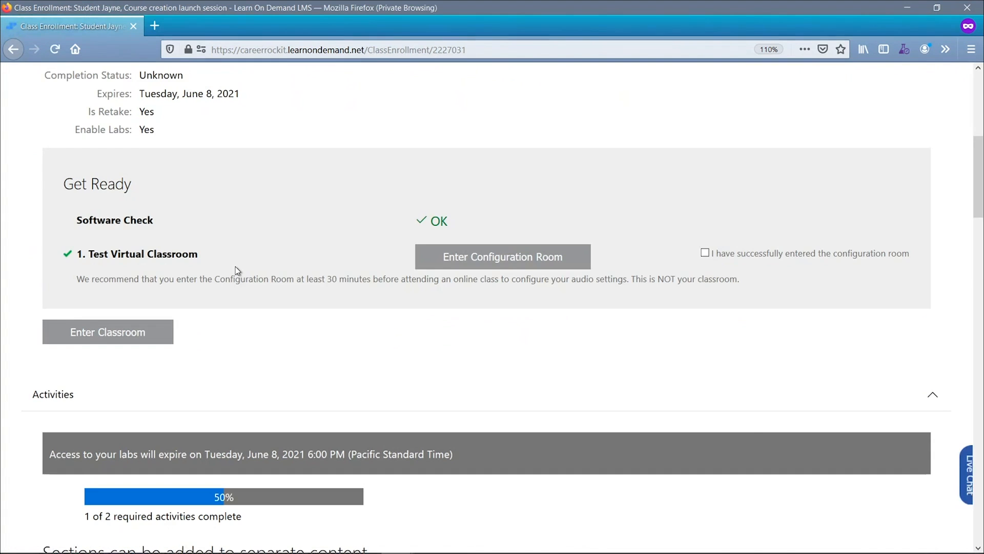
pyautogui.scroll(-7, 237, 271)
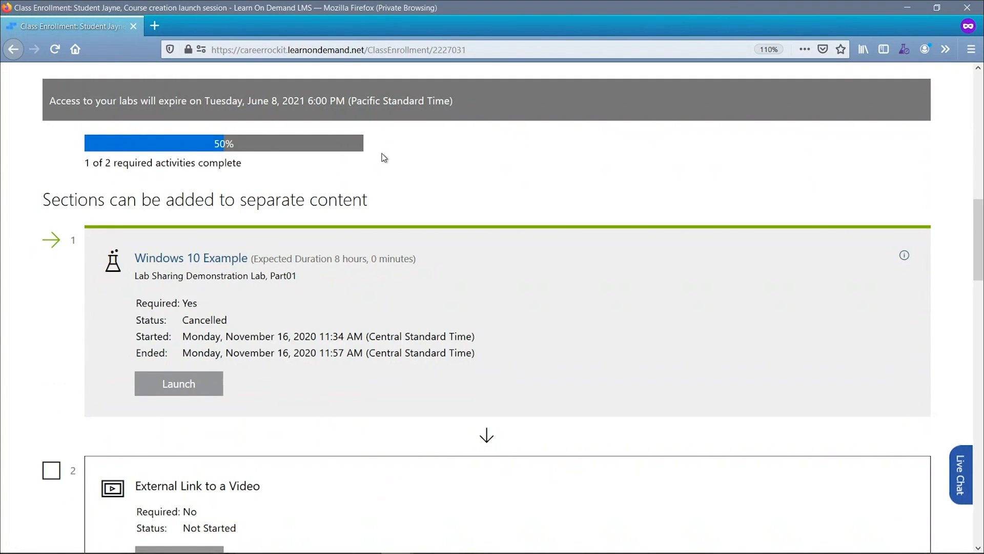
pyautogui.scroll(-4, 352, 182)
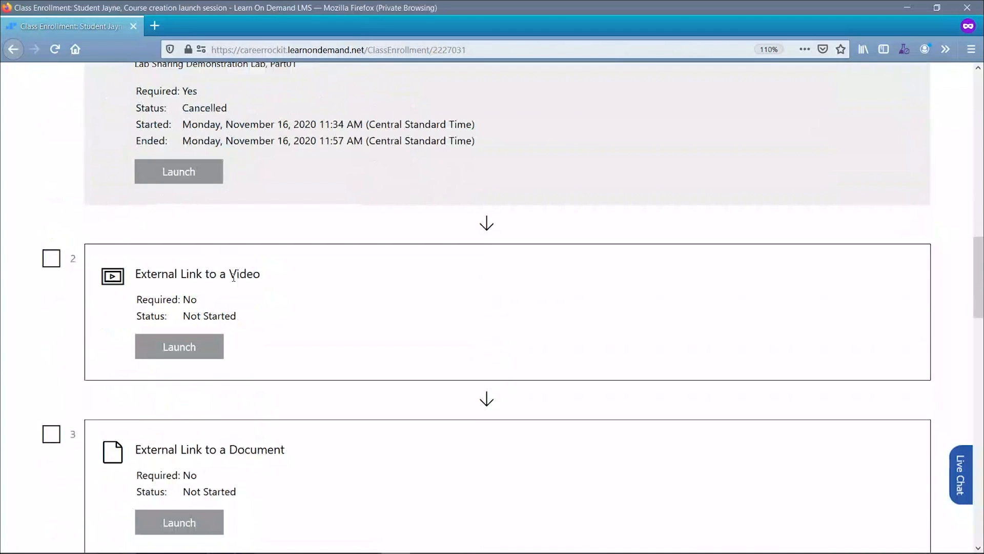
pyautogui.scroll(-4, 272, 274)
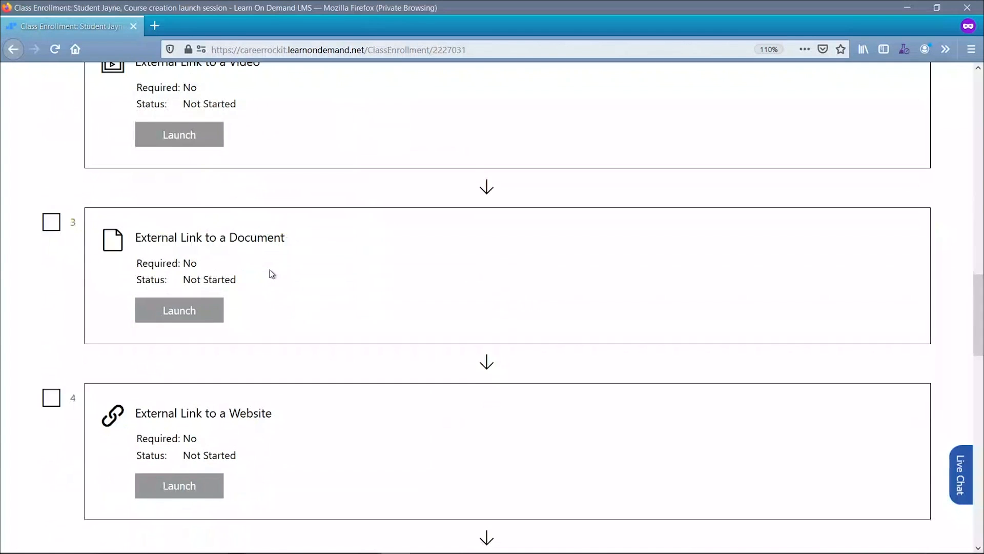
pyautogui.scroll(-8, 273, 275)
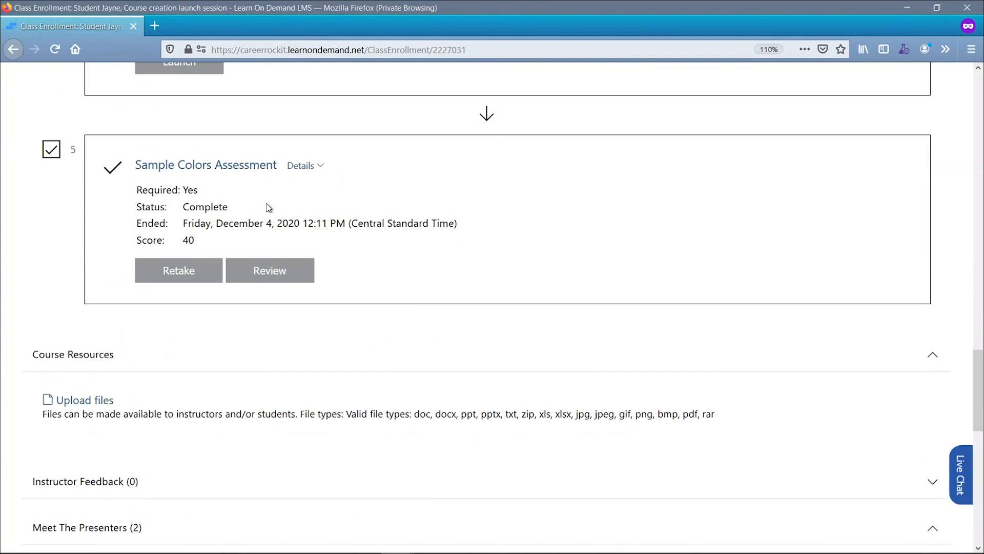
pyautogui.scroll(2, 451, 209)
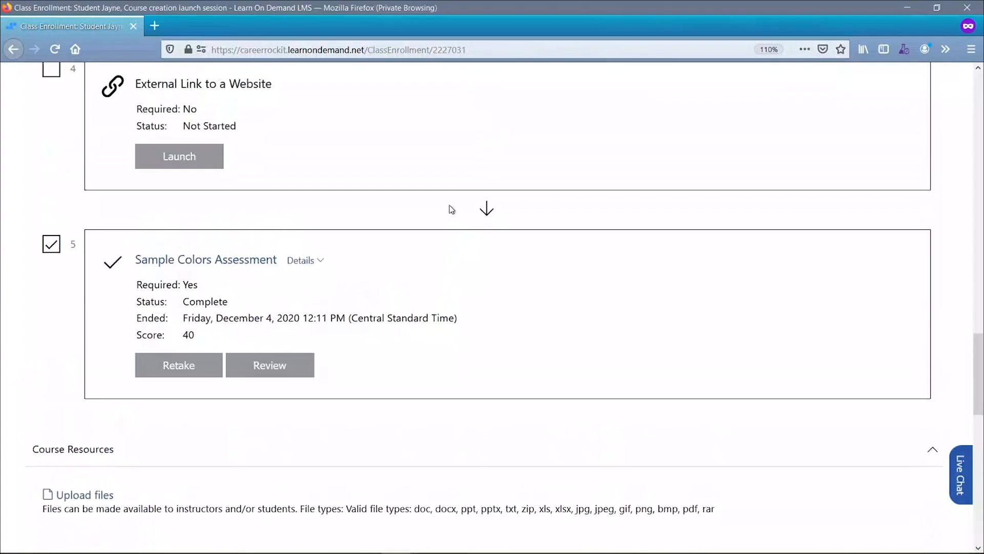
pyautogui.scroll(1, 452, 209)
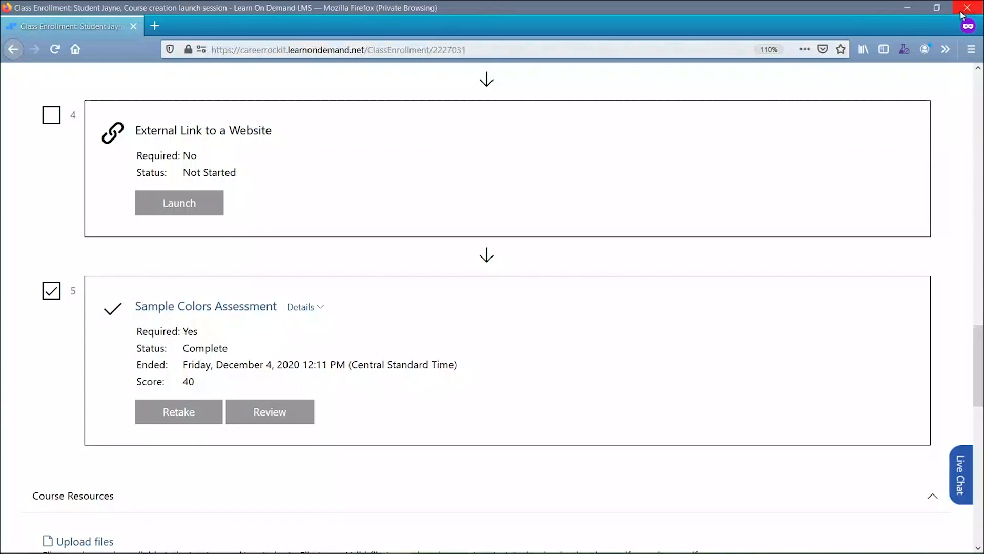
# - Return to the manager's browser window and compare the class's activity list with the one in the student's enrollment
pyautogui.click(906, 8)
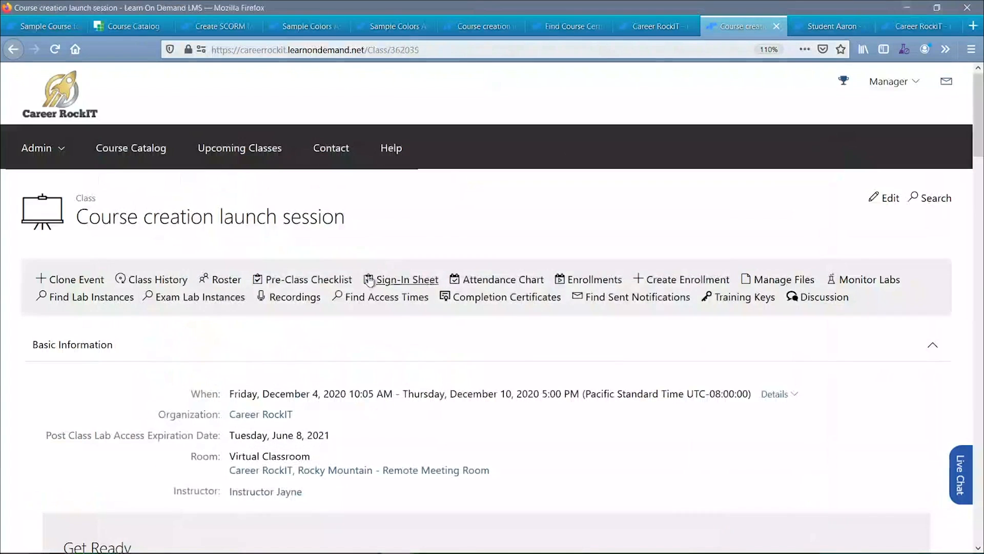
pyautogui.scroll(-6, 369, 280)
pyautogui.scroll(-10, 369, 279)
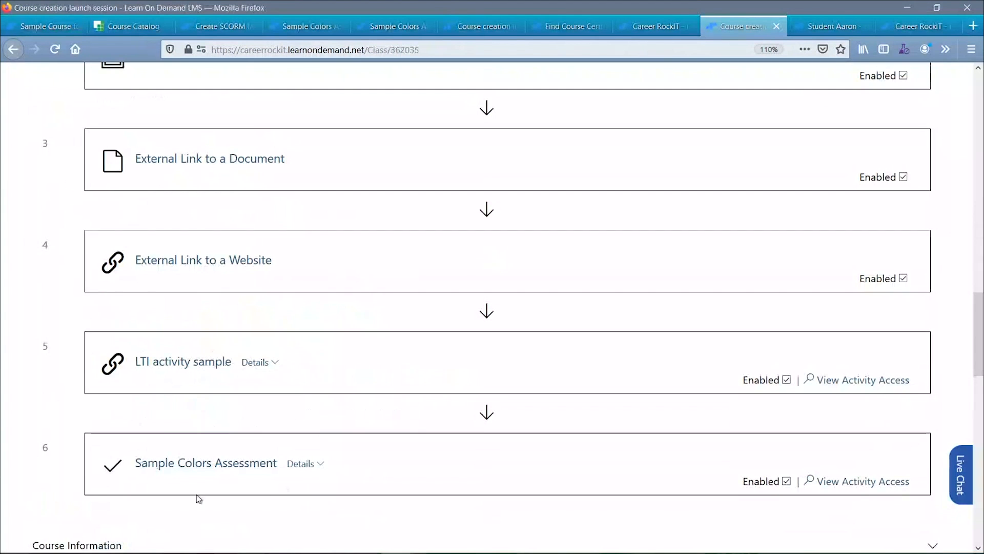
pyautogui.scroll(10, 423, 303)
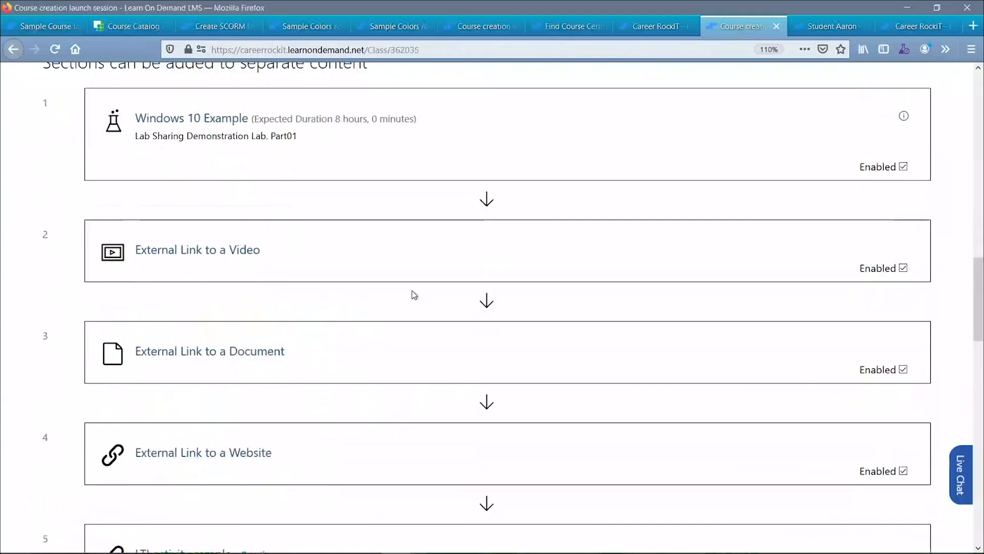
pyautogui.scroll(10, 359, 226)
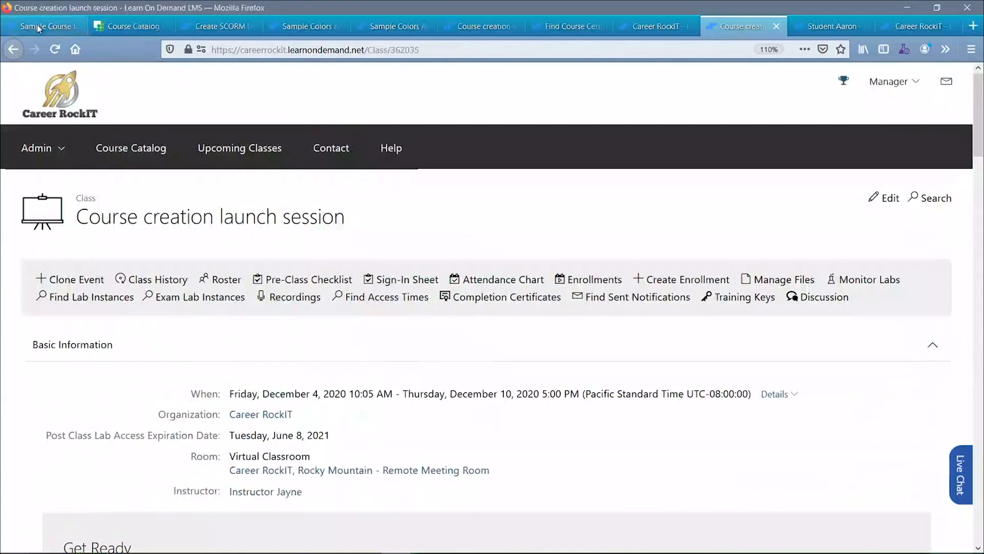
# - Switch back to editing "Sample Course for Launch" and add the "Automatic Course Creation" lab outside the section
pyautogui.click(36, 26)
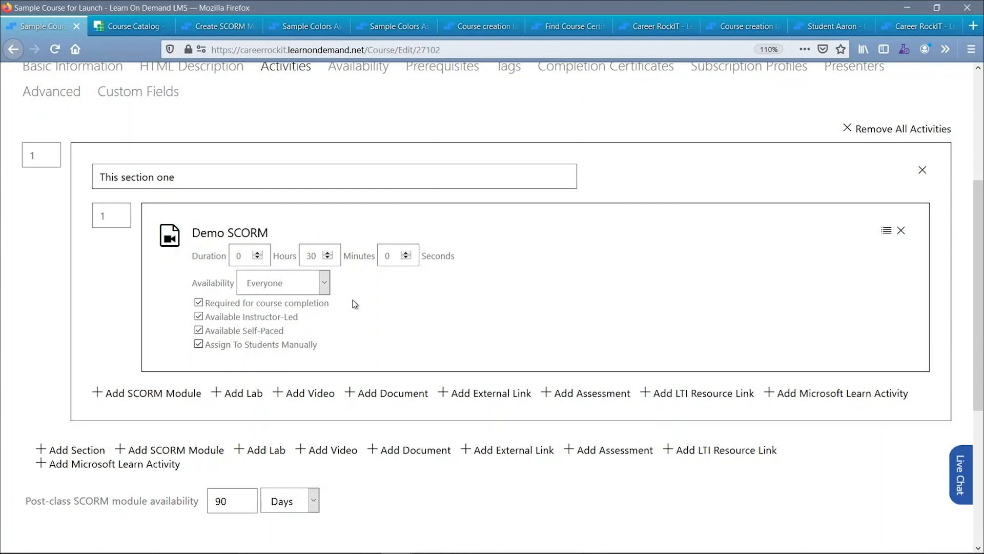
pyautogui.scroll(-2, 394, 326)
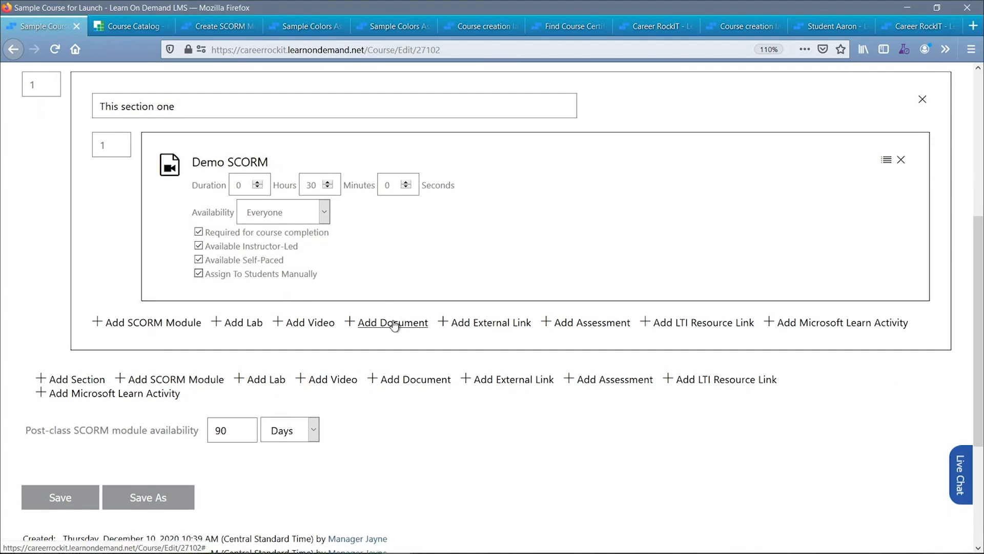
pyautogui.click(268, 380)
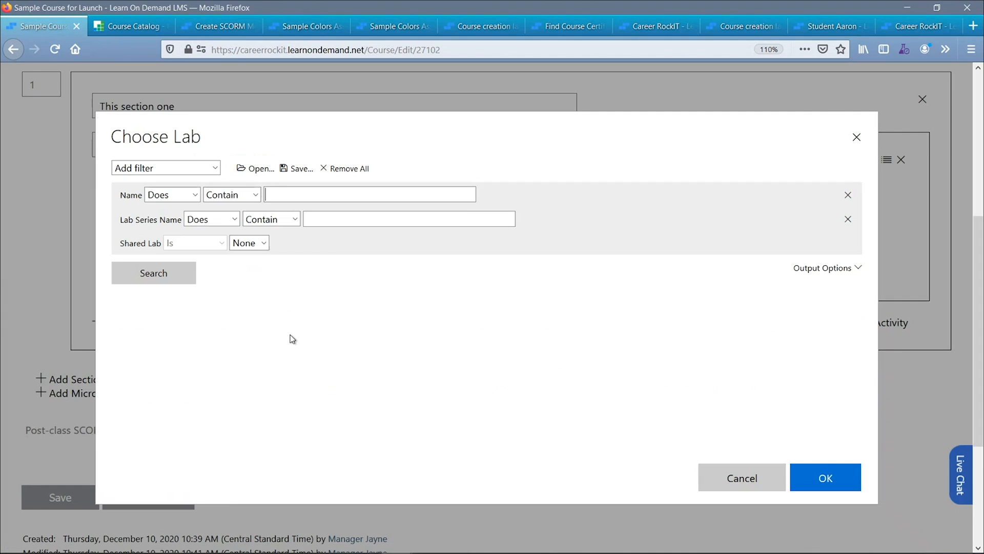
pyautogui.click(177, 275)
pyautogui.click(246, 378)
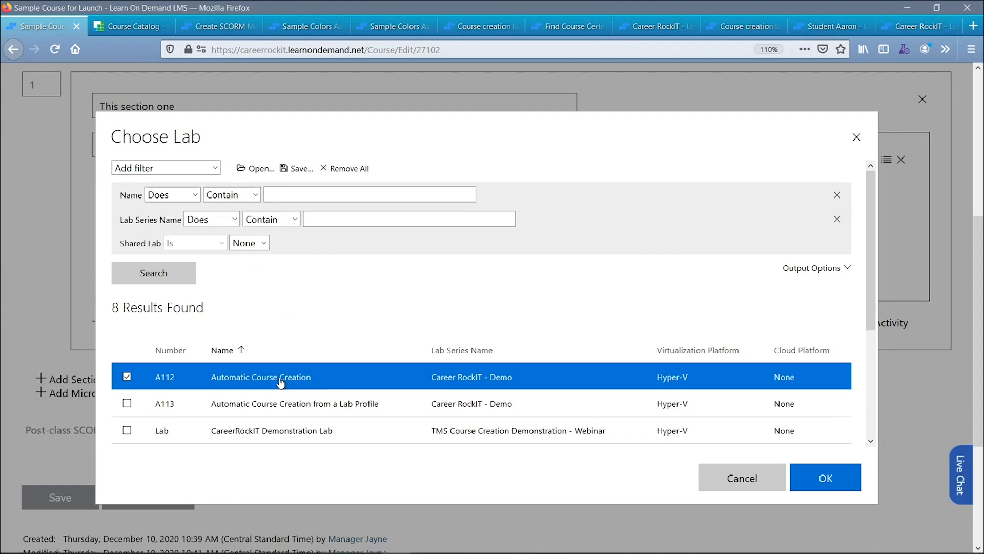
pyautogui.click(826, 478)
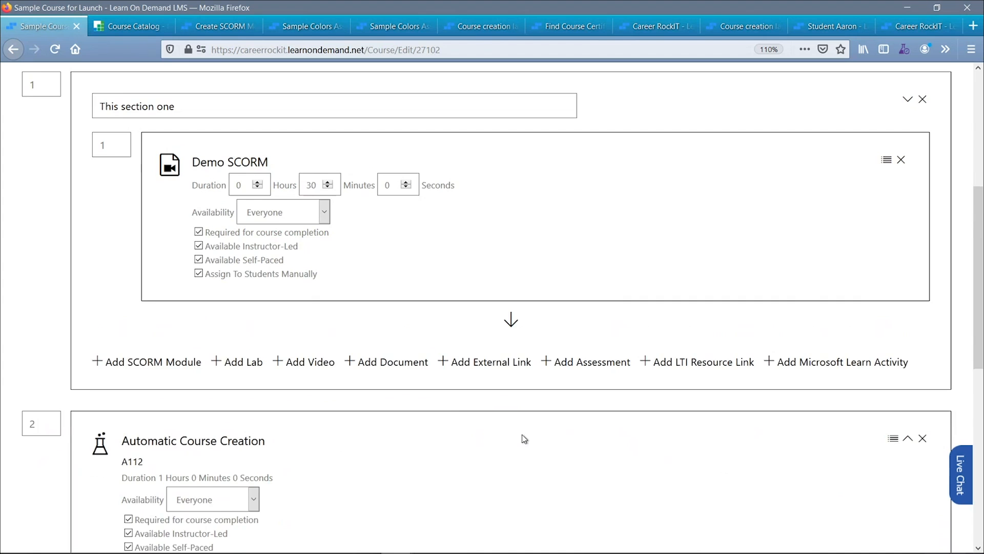
pyautogui.scroll(-1, 464, 425)
pyautogui.scroll(-1, 464, 425)
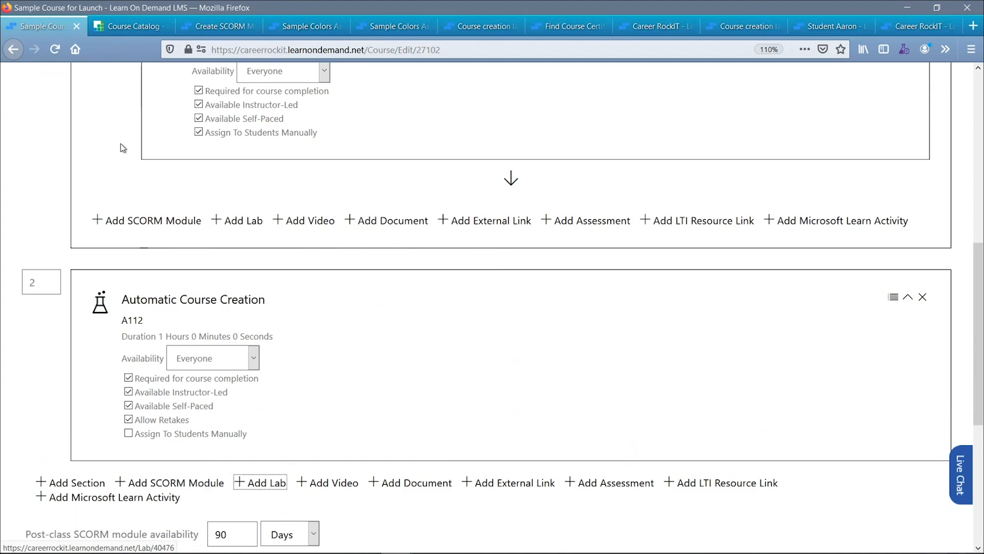
# - Examine the position, duration and Availability choices of the "Automatic Course Creation" lab
pyautogui.scroll(2, 227, 302)
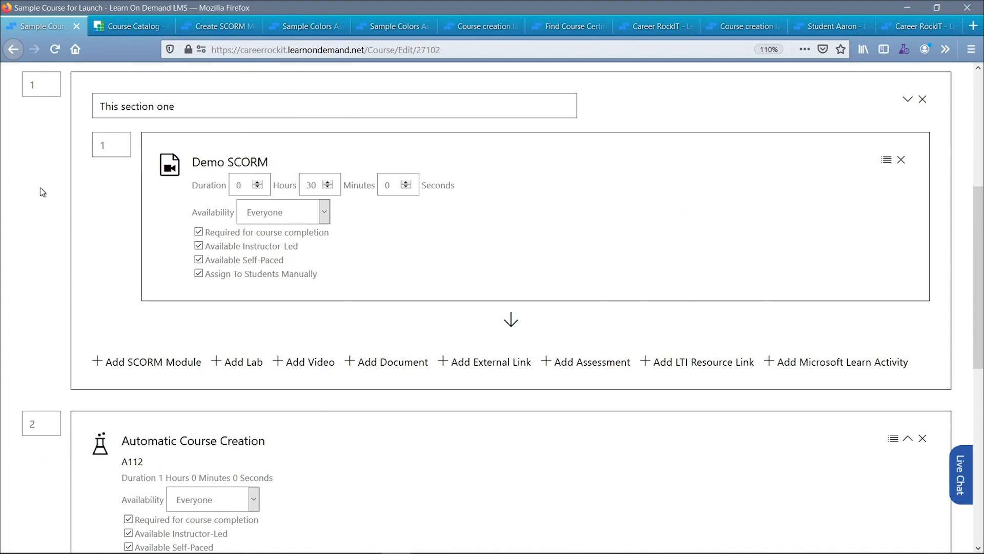
pyautogui.scroll(-3, 406, 440)
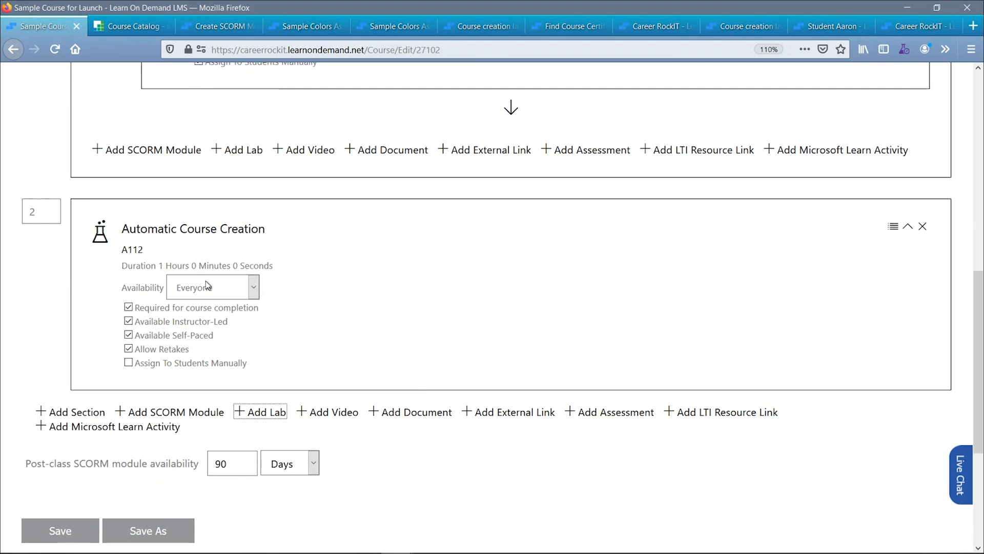
pyautogui.moveTo(126, 265); pyautogui.dragTo(284, 269)
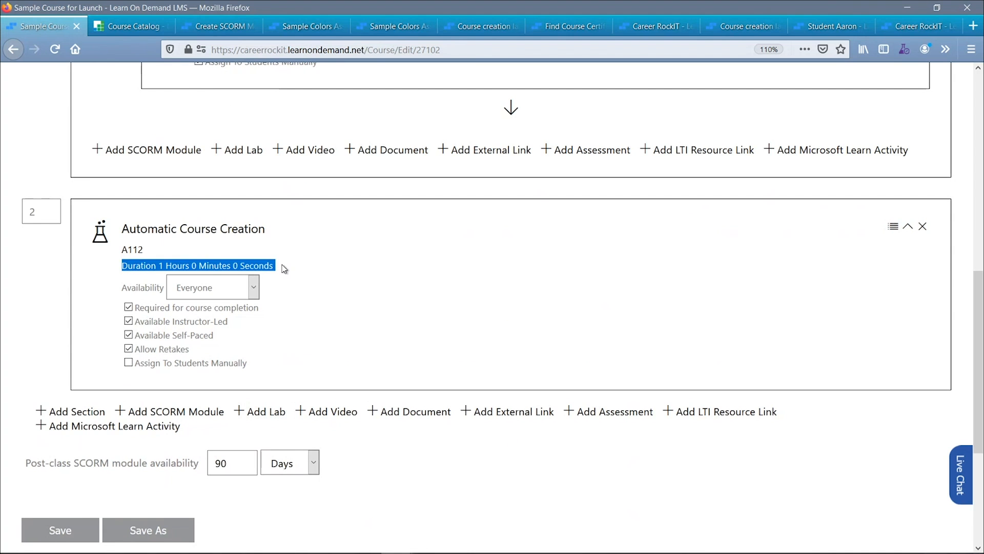
pyautogui.click(295, 279)
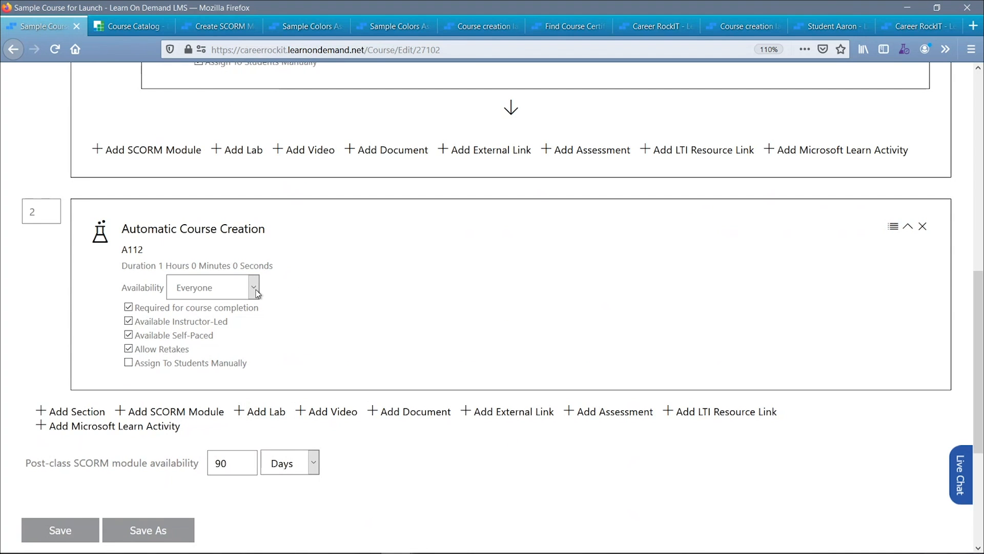
pyautogui.click(257, 291)
pyautogui.click(256, 293)
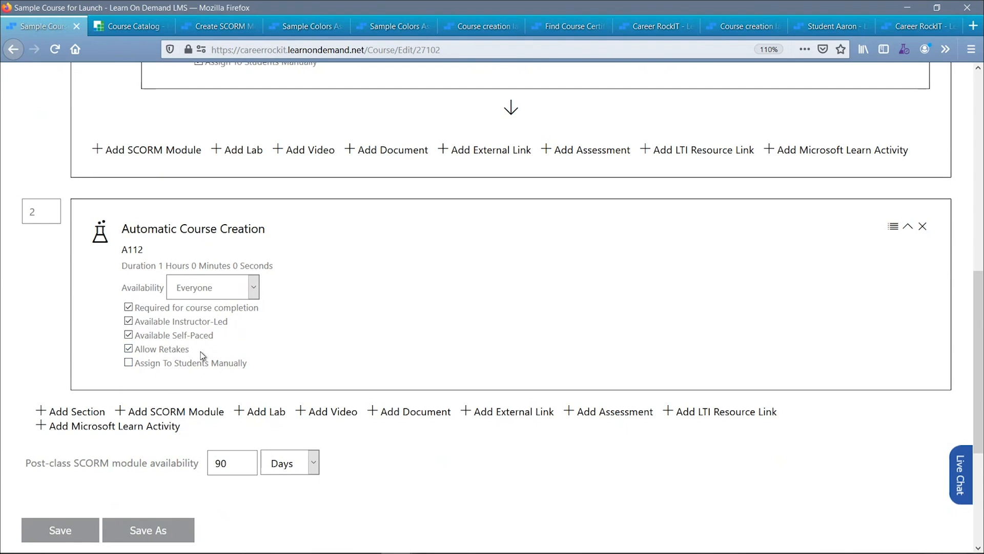
# - Turn Allow Retakes off and back on for the "Automatic Course Creation" lab
pyautogui.moveTo(198, 350); pyautogui.dragTo(134, 351)
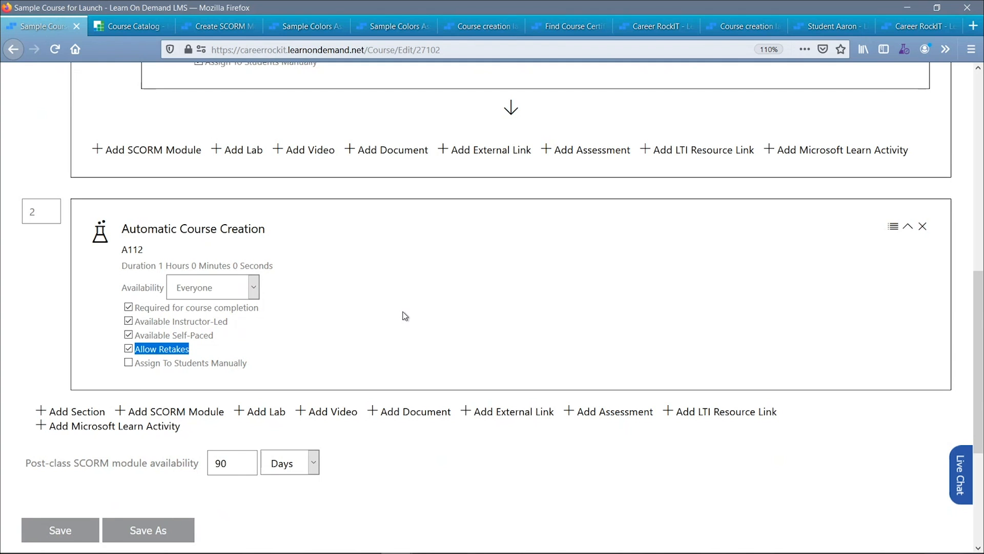
pyautogui.click(184, 351)
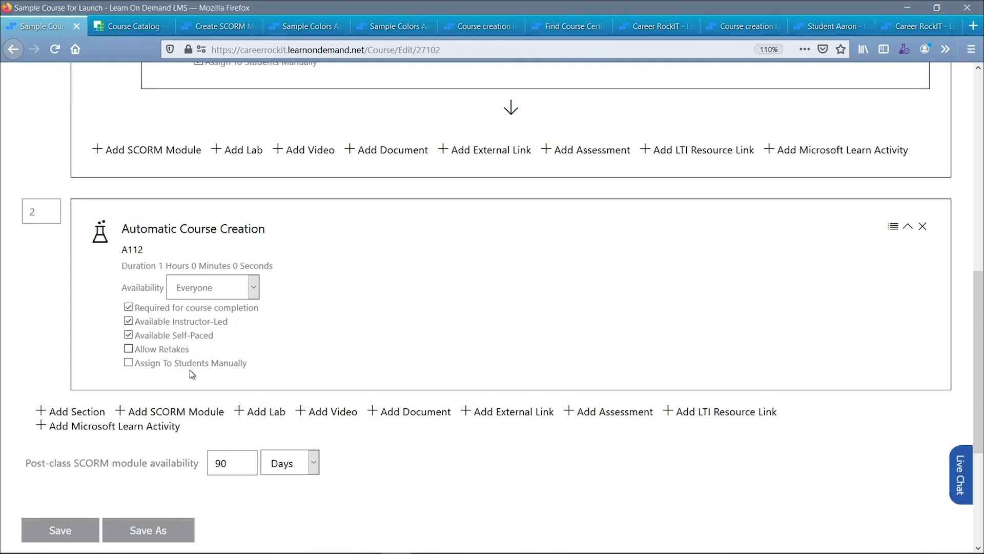
pyautogui.click(135, 354)
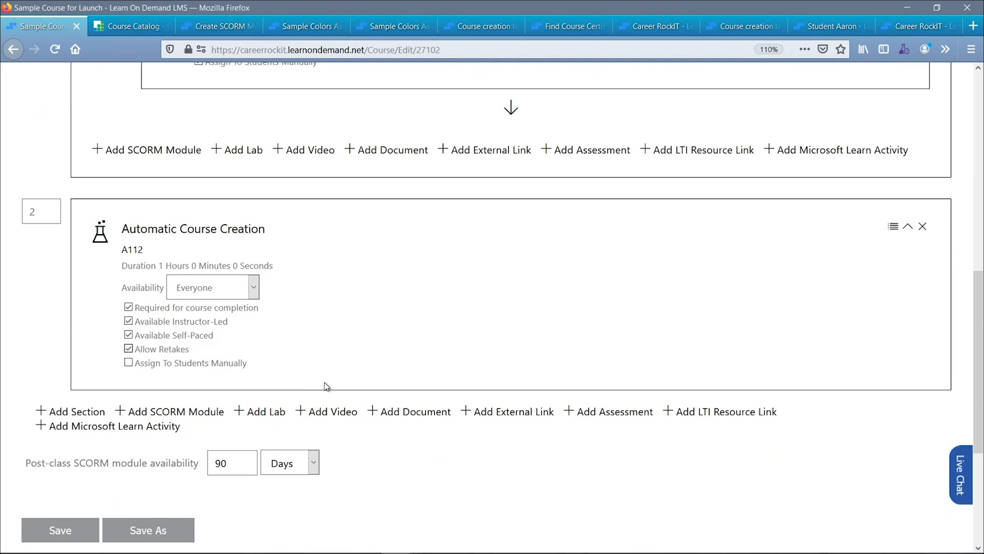
# - Add a blank video activity below the "Automatic Course Creation" lab
pyautogui.scroll(-3, 342, 422)
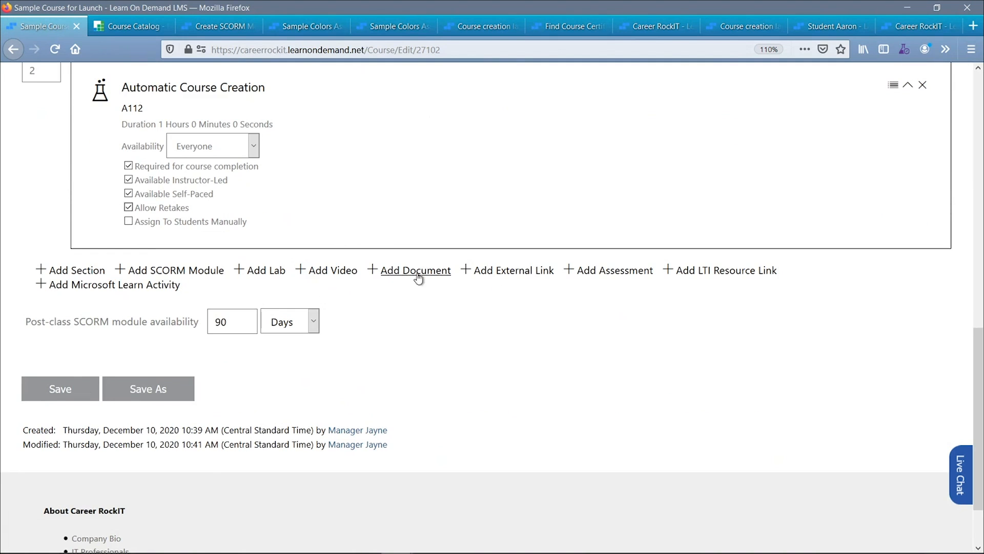
pyautogui.click(327, 276)
pyautogui.scroll(-3, 324, 283)
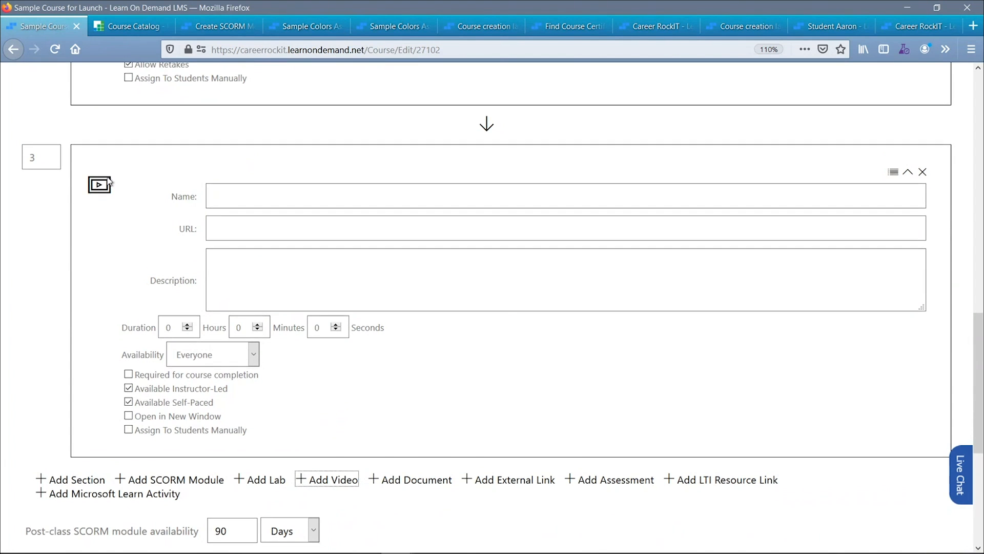
pyautogui.scroll(-2, 110, 153)
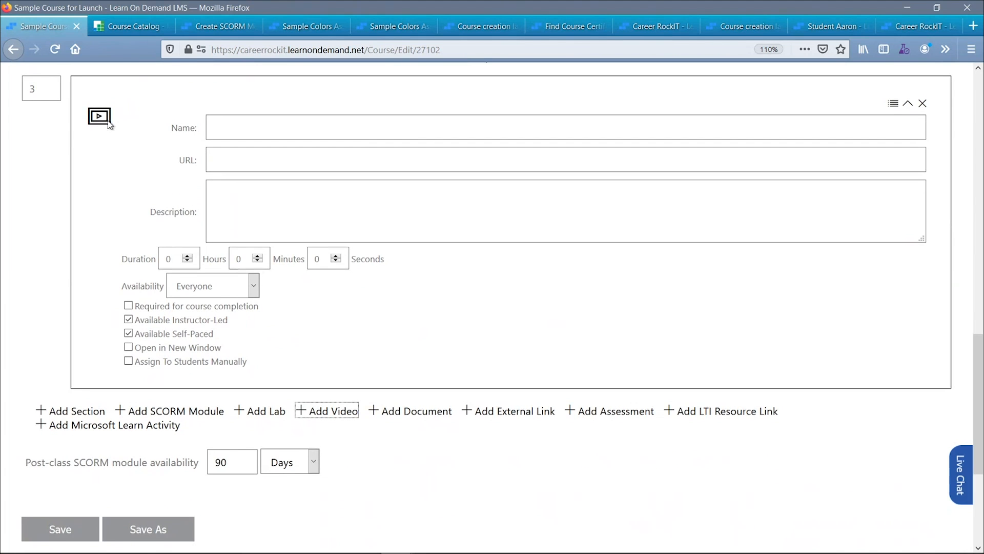
# - Add a blank document activity and a blank external link activity below the video activity
pyautogui.click(416, 415)
pyautogui.scroll(-8, 219, 384)
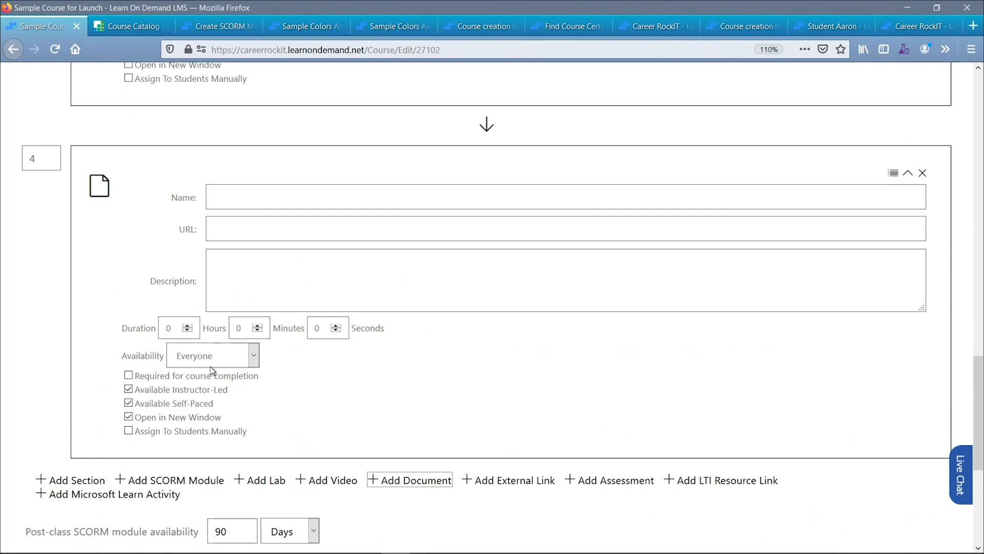
pyautogui.scroll(-4, 212, 370)
pyautogui.click(518, 339)
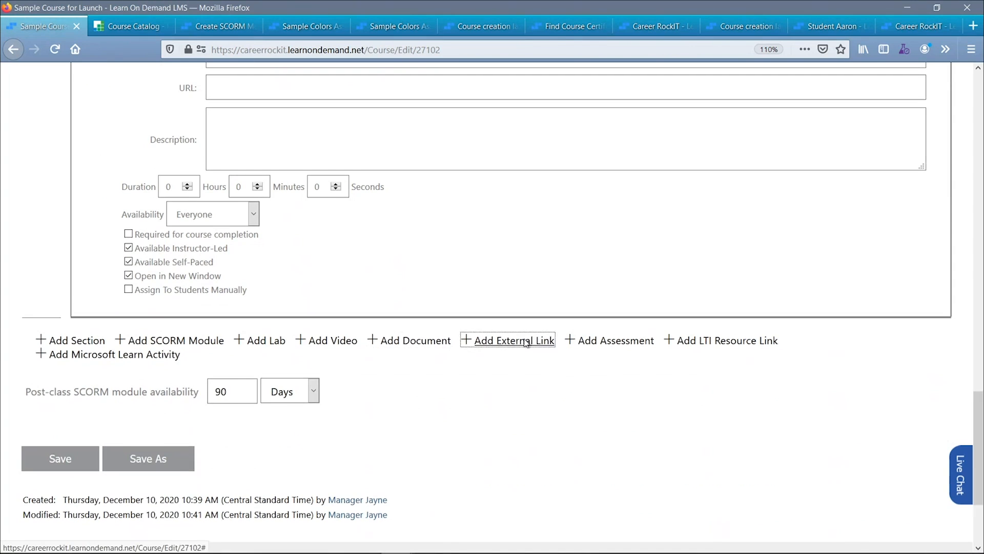
pyautogui.scroll(-2, 175, 333)
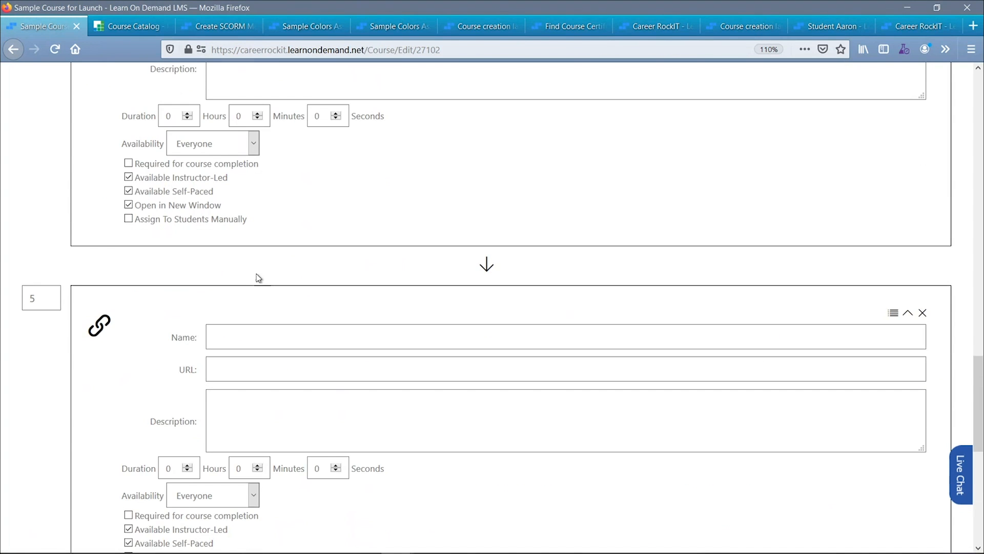
# - Remove the blank document and external link activities, keeping the video activity
pyautogui.scroll(5, 226, 299)
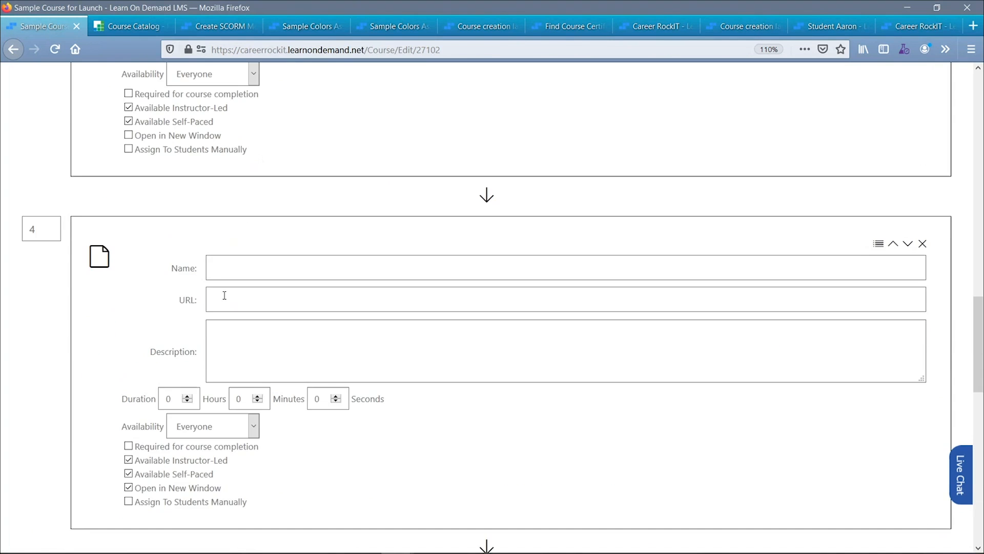
pyautogui.scroll(3, 226, 299)
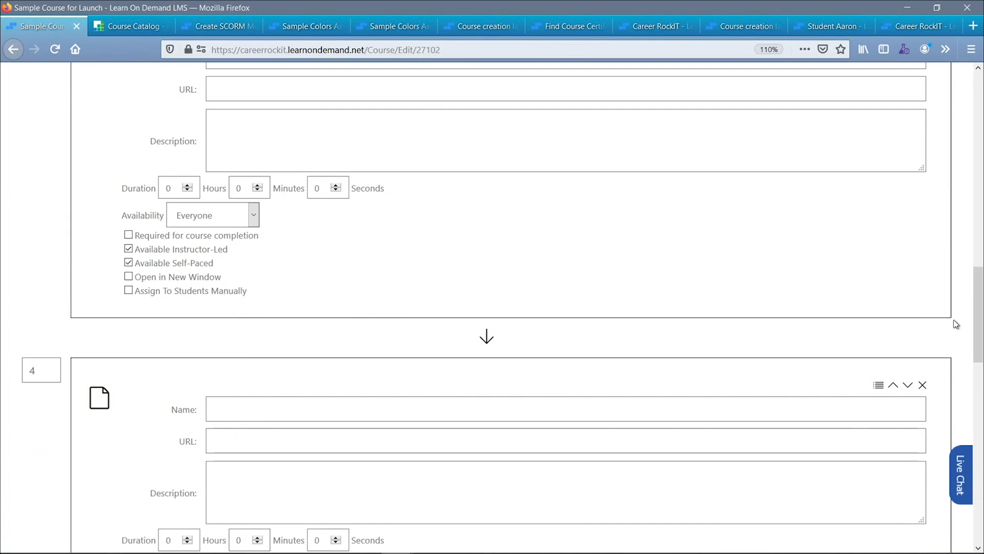
pyautogui.click(923, 387)
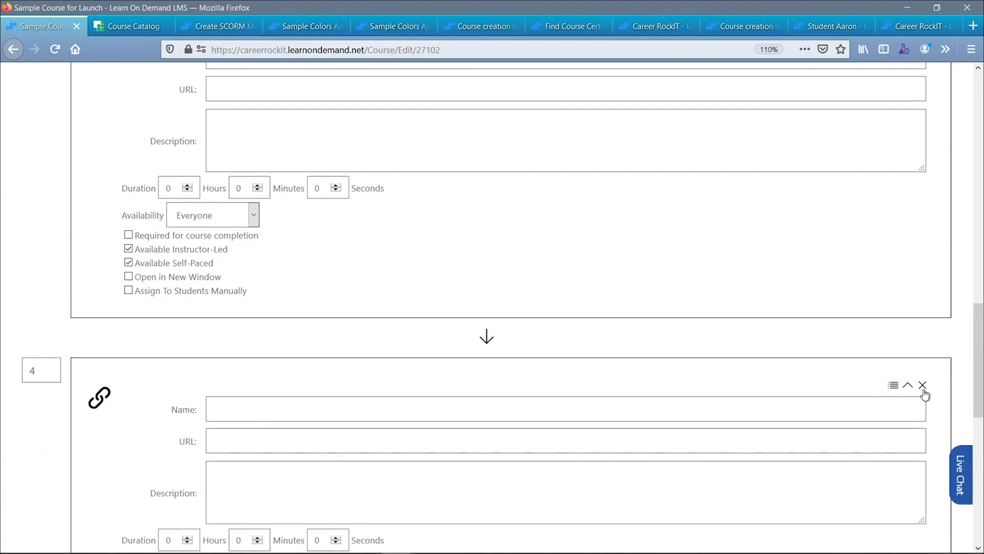
pyautogui.click(922, 387)
pyautogui.scroll(3, 402, 397)
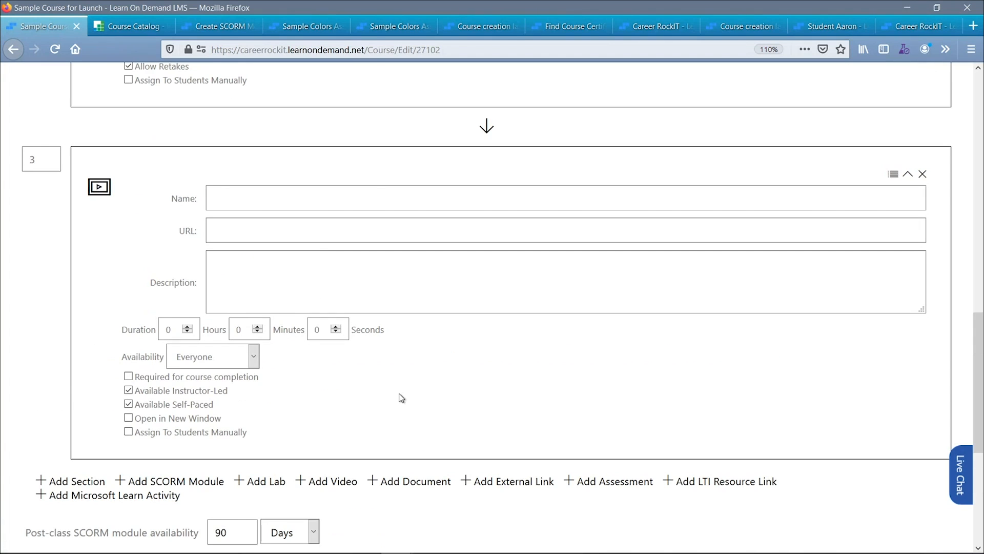
pyautogui.click(253, 204)
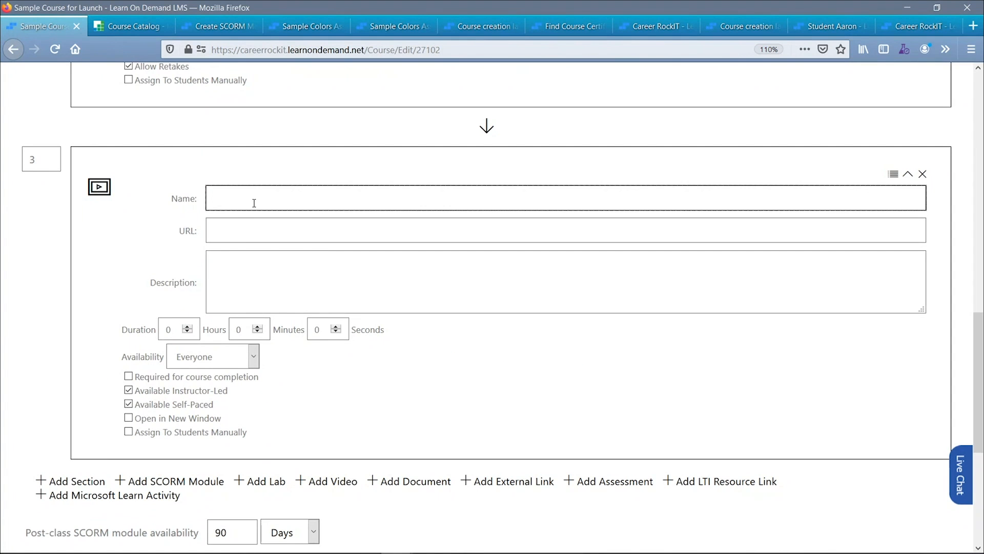
pyautogui.write('this is a video')
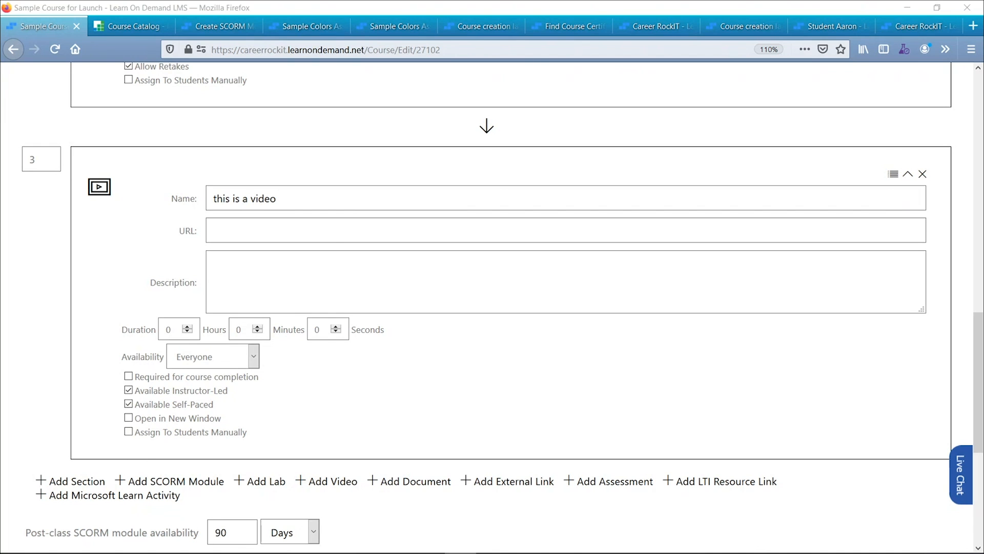
pyautogui.click(317, 234)
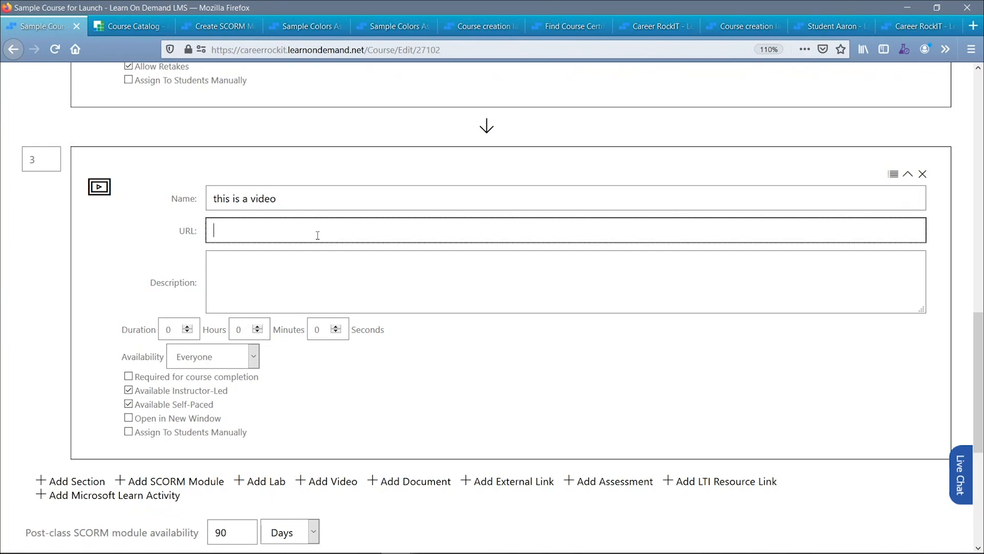
pyautogui.write('ttps://youtu.be/xH-FMD4lU6I')
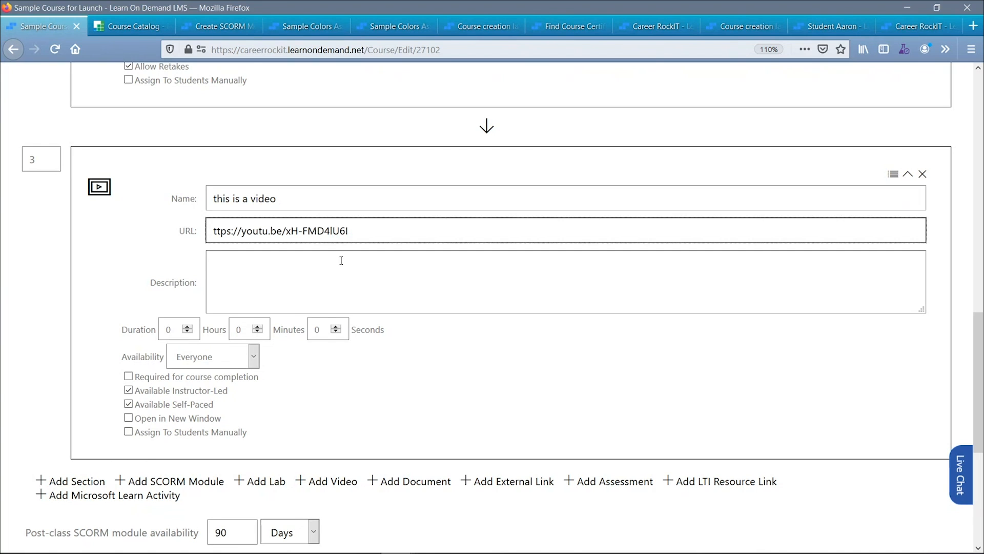
pyautogui.click(363, 277)
pyautogui.click(380, 229)
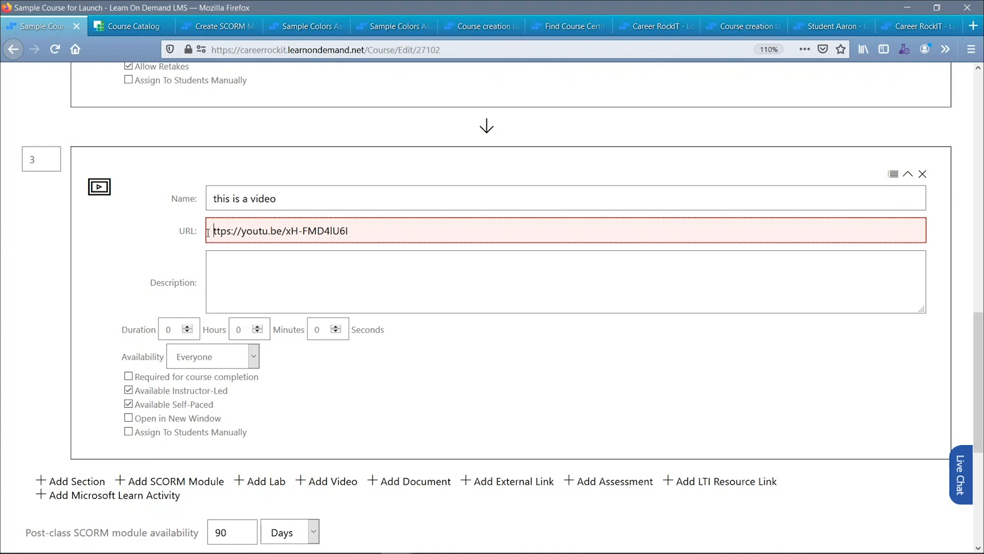
pyautogui.write('h')
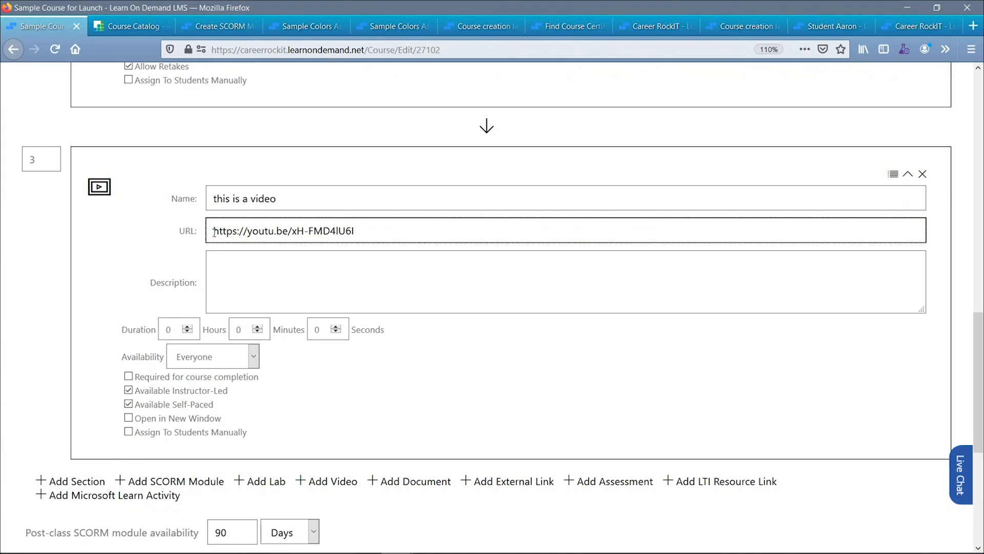
# - Give the video activity the description "this is a description" and a duration of 20 minutes
pyautogui.click(227, 263)
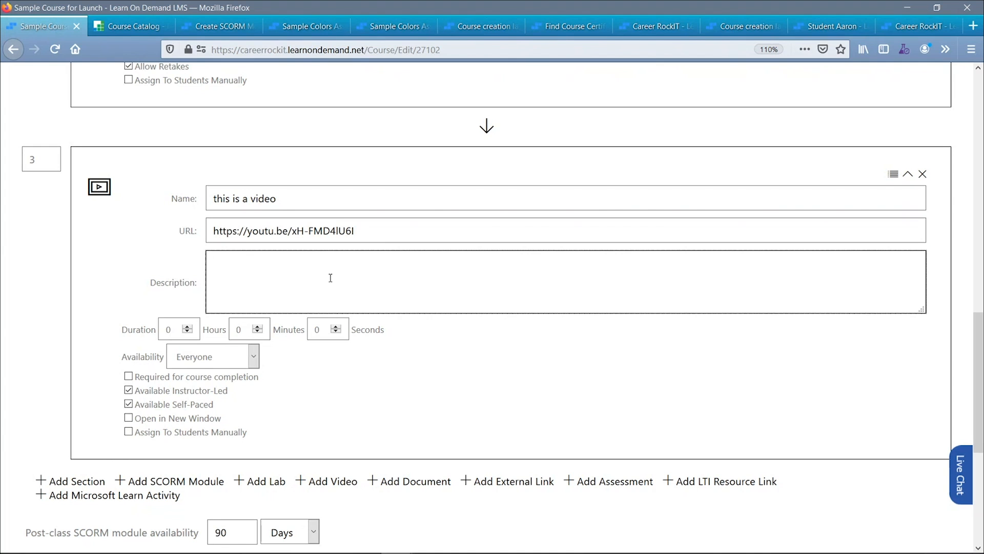
pyautogui.write('this is a description')
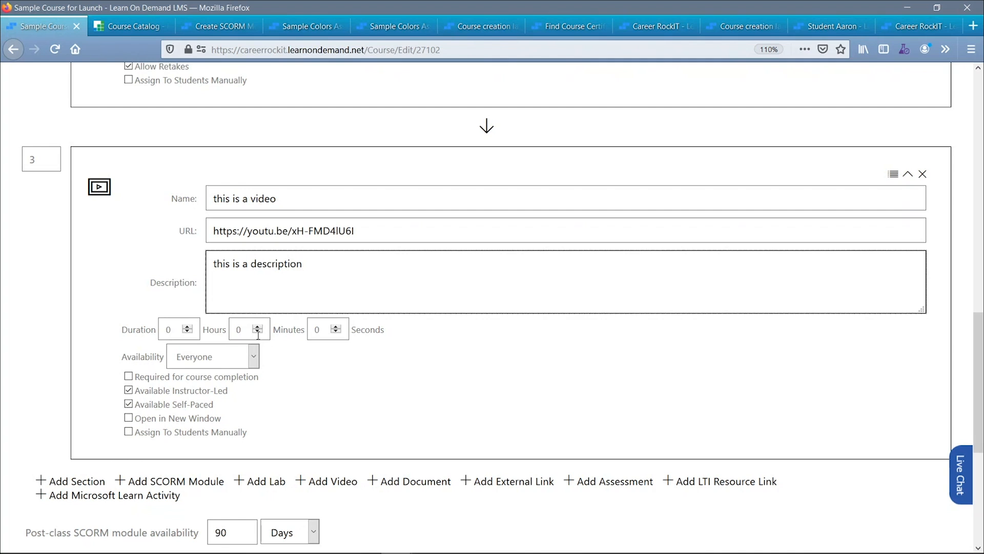
pyautogui.moveTo(244, 333); pyautogui.dragTo(233, 331)
pyautogui.write('2')
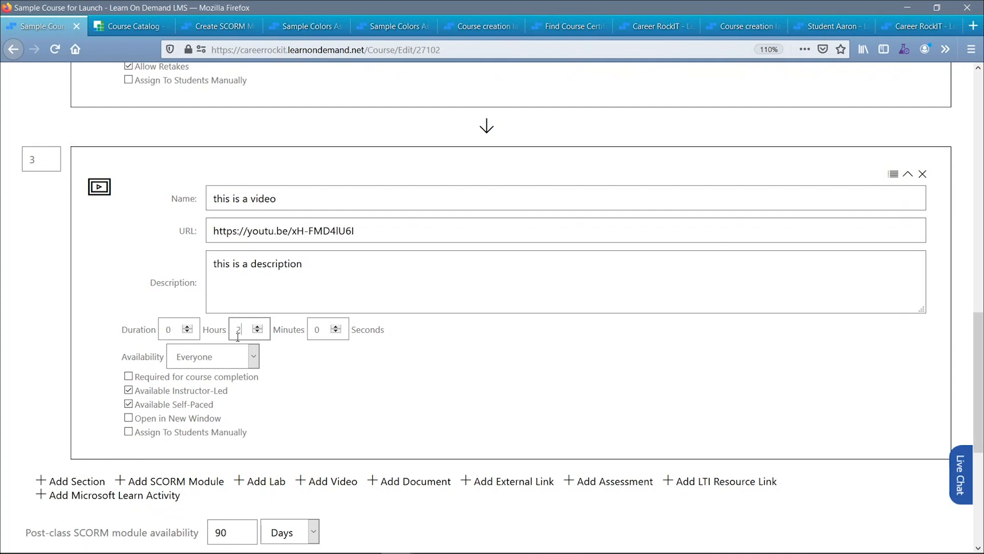
pyautogui.write('0')
pyautogui.click(380, 393)
# - Set the video activity to open in a new window
pyautogui.scroll(-3, 374, 388)
pyautogui.scroll(-1, 373, 386)
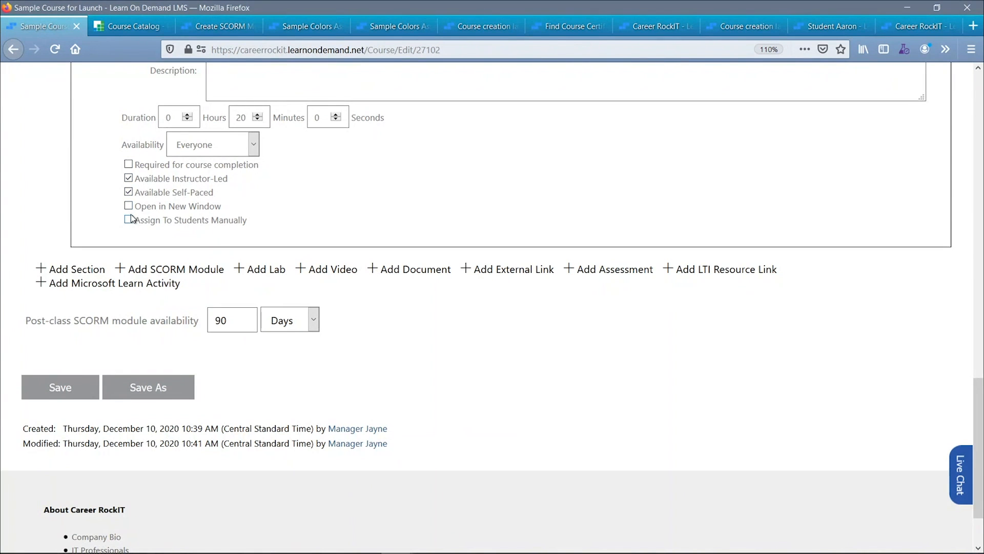
pyautogui.moveTo(223, 207); pyautogui.dragTo(133, 210)
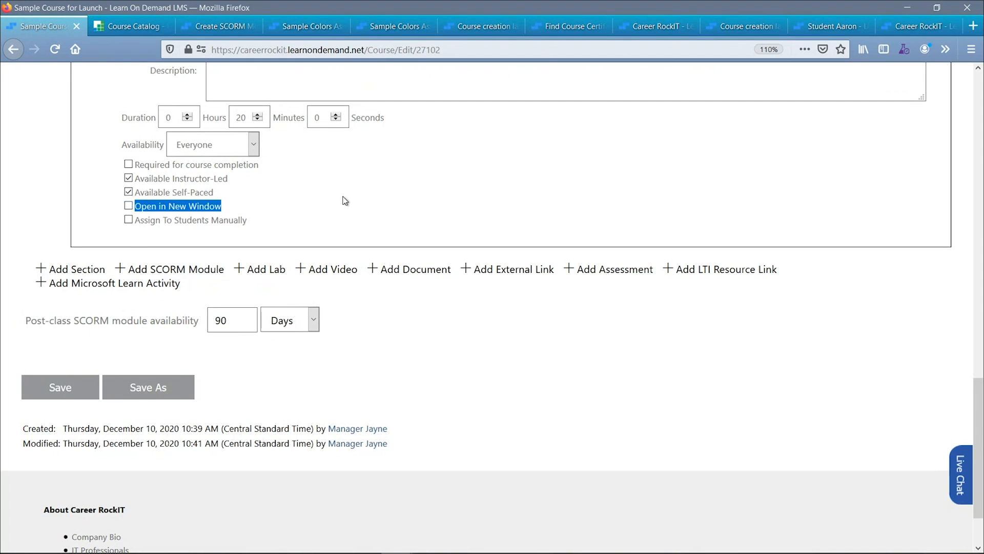
pyautogui.scroll(2, 364, 200)
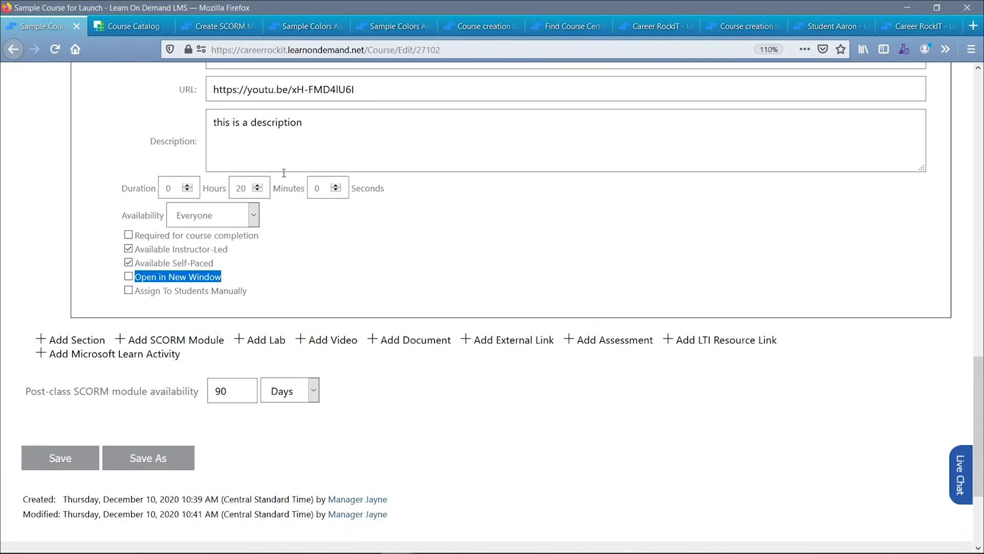
pyautogui.click(129, 276)
pyautogui.click(261, 283)
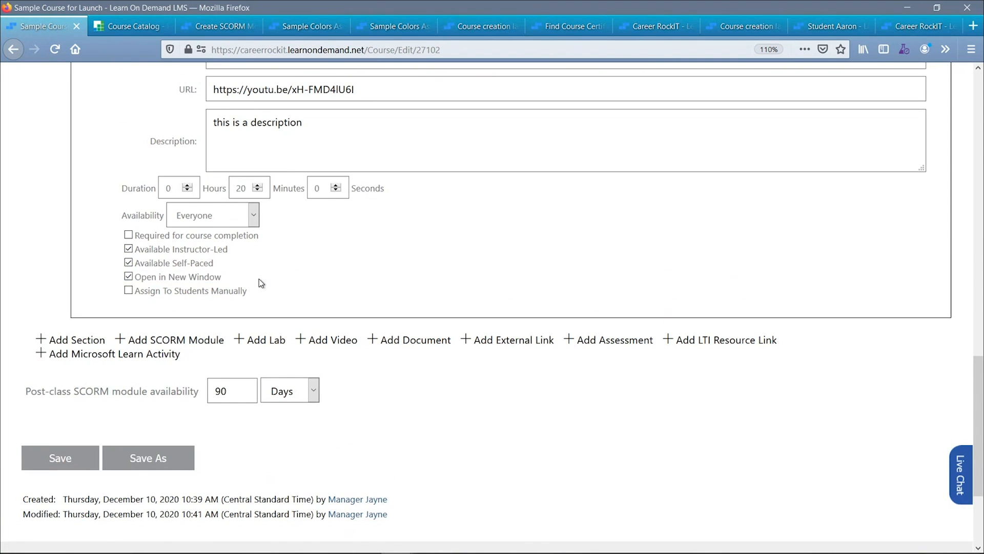
pyautogui.scroll(4, 263, 283)
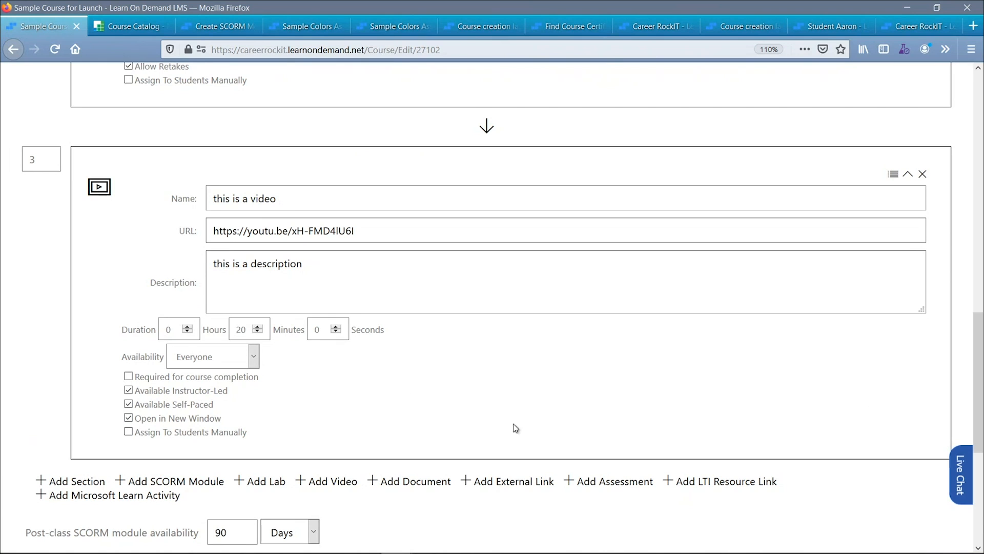
# - Start adding an assessment activity below the video, opening the assessment chooser
pyautogui.scroll(-4, 367, 366)
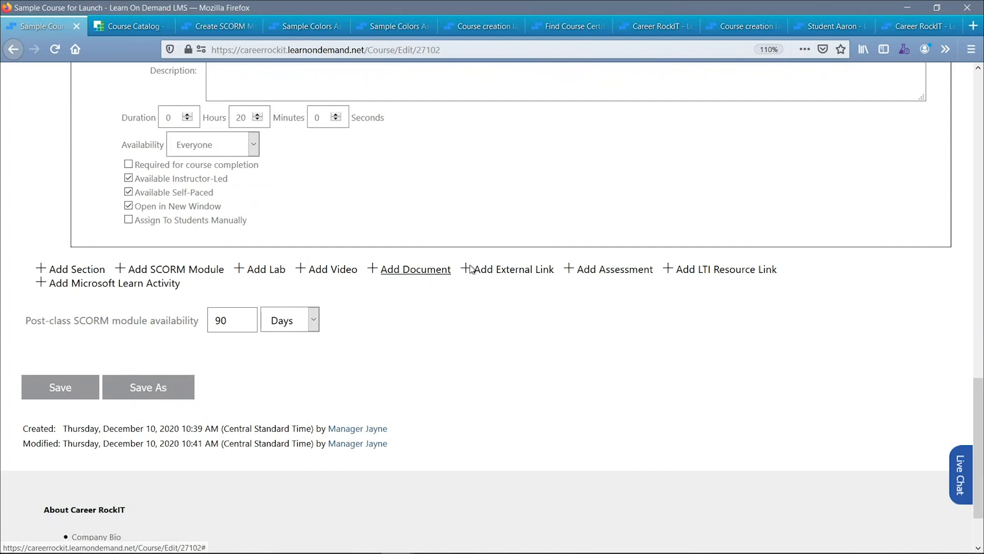
pyautogui.click(614, 275)
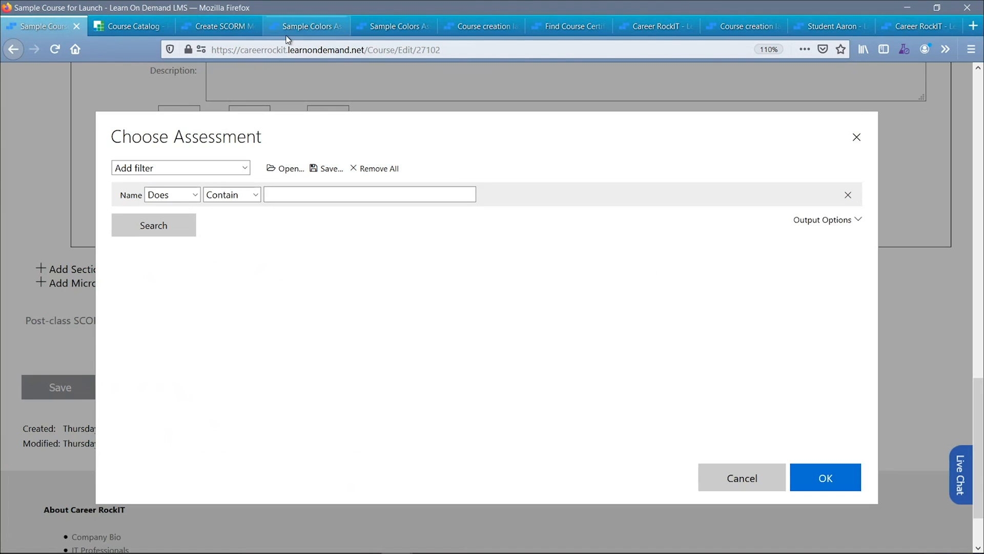
# - Open the design of the Sample Colors Assessment and review its questions, correct answers and the explanation under question 1
pyautogui.click(302, 30)
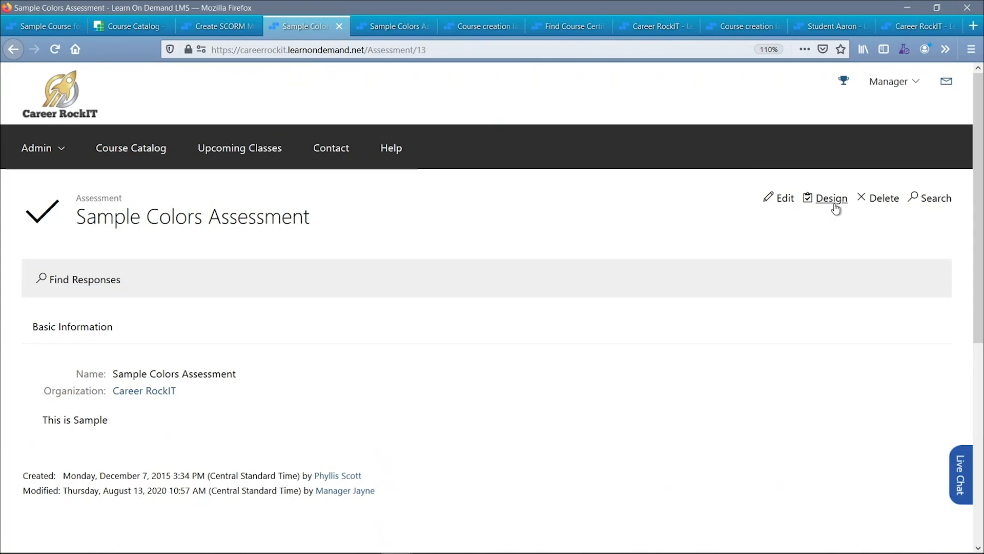
pyautogui.click(833, 201)
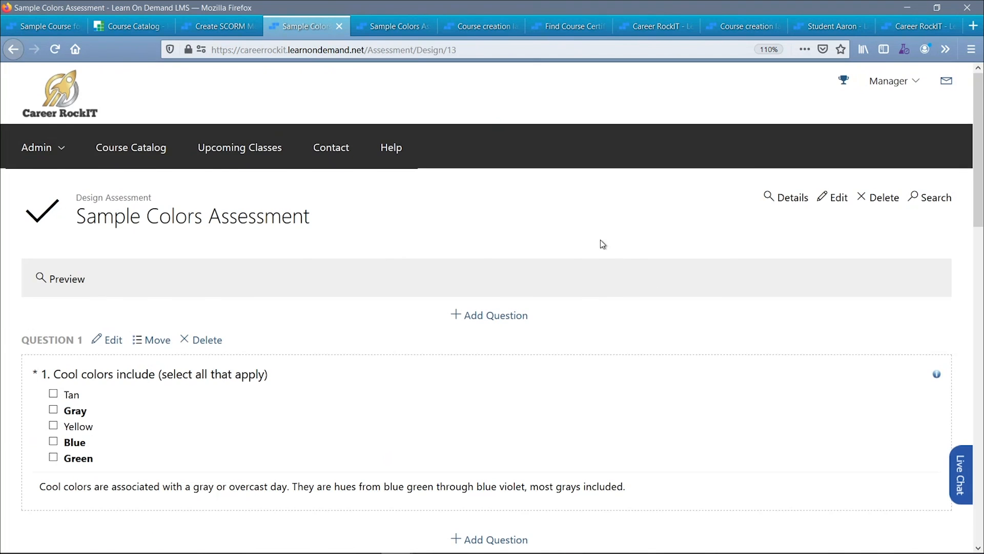
pyautogui.scroll(-5, 600, 238)
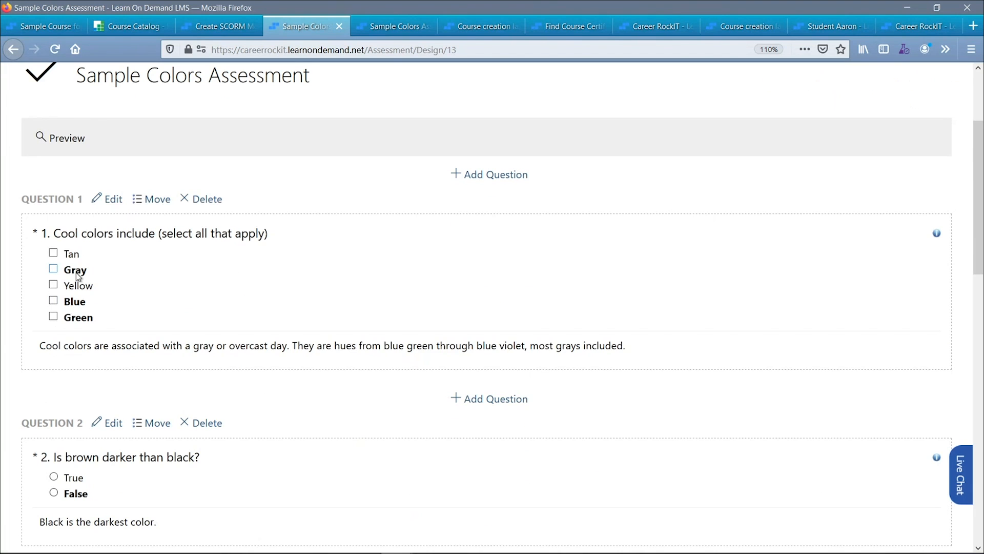
pyautogui.scroll(-5, 112, 330)
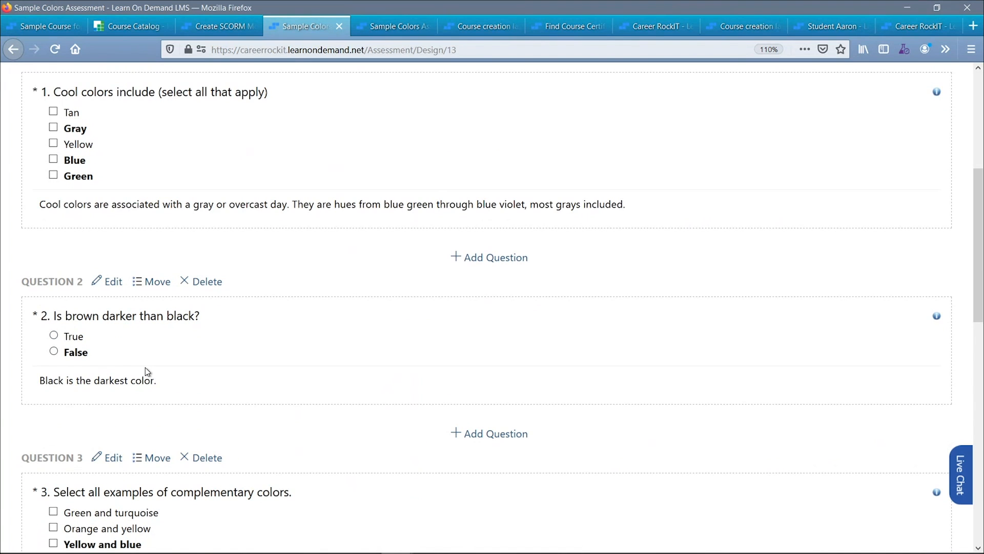
pyautogui.scroll(2, 151, 359)
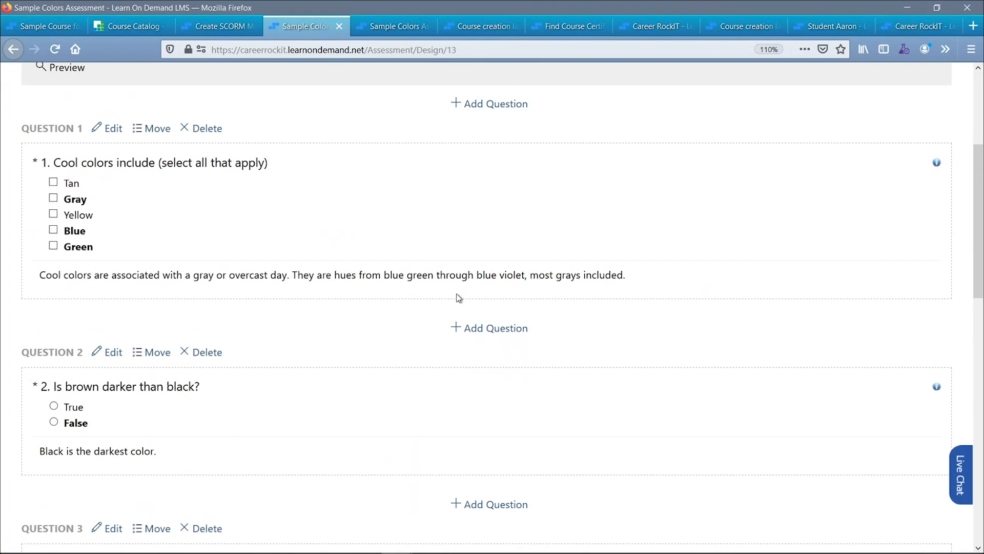
pyautogui.moveTo(638, 274); pyautogui.dragTo(29, 290)
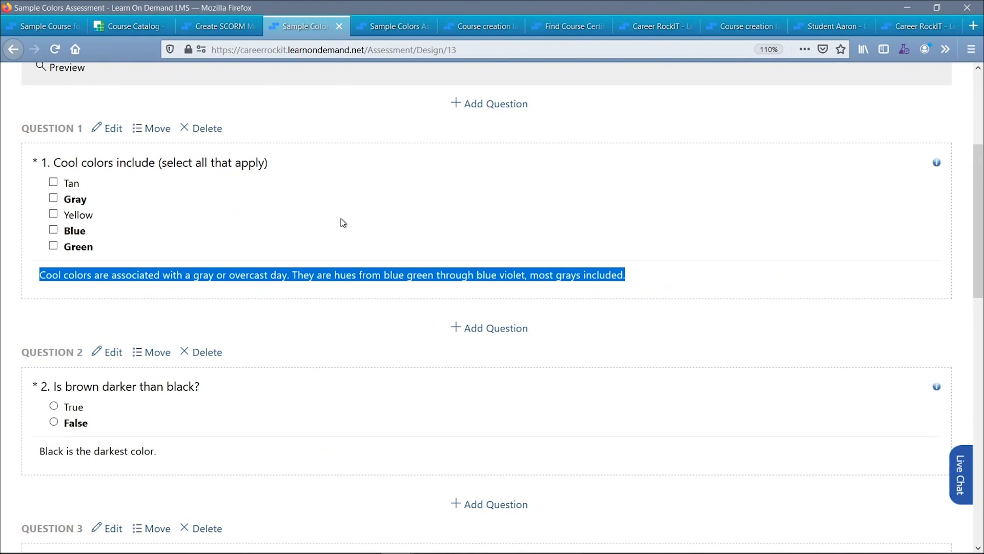
pyautogui.click(387, 217)
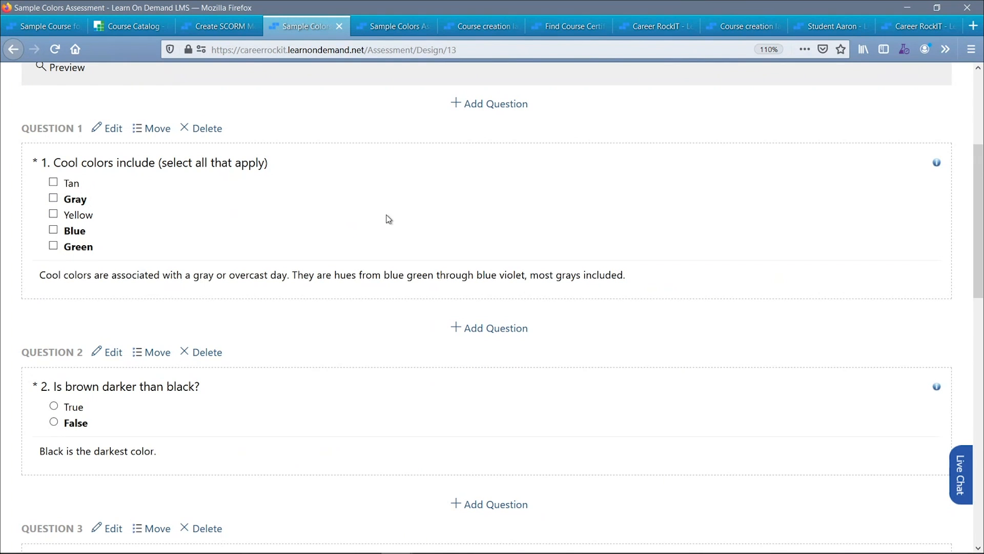
# - View the reference page linked from question 1 on cool colors, and return to the assessment design
pyautogui.click(937, 168)
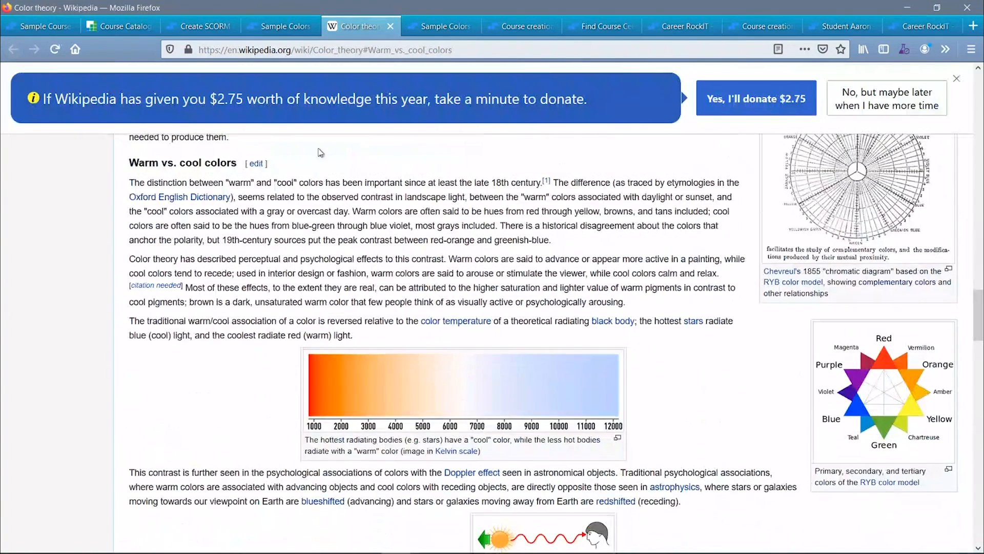
pyautogui.click(390, 26)
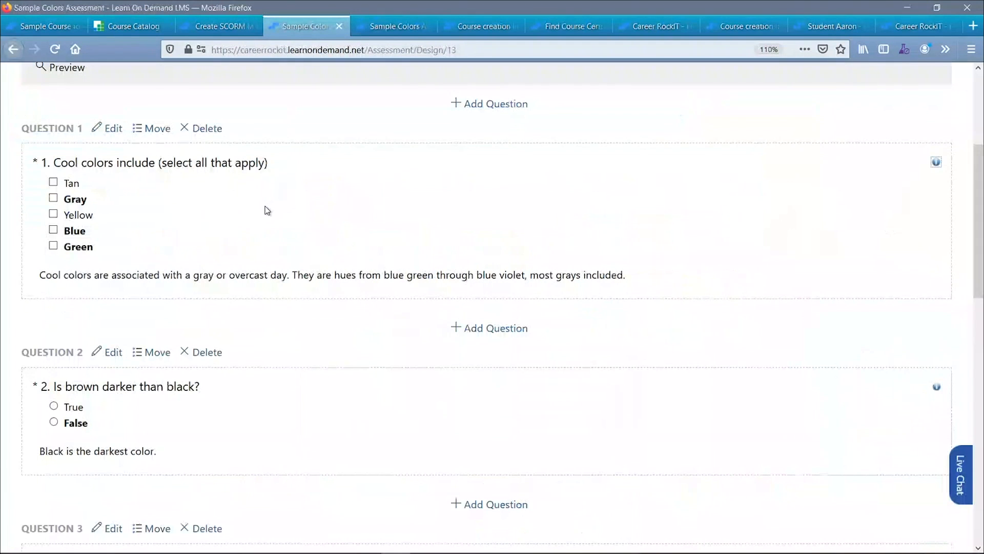
pyautogui.scroll(4, 267, 210)
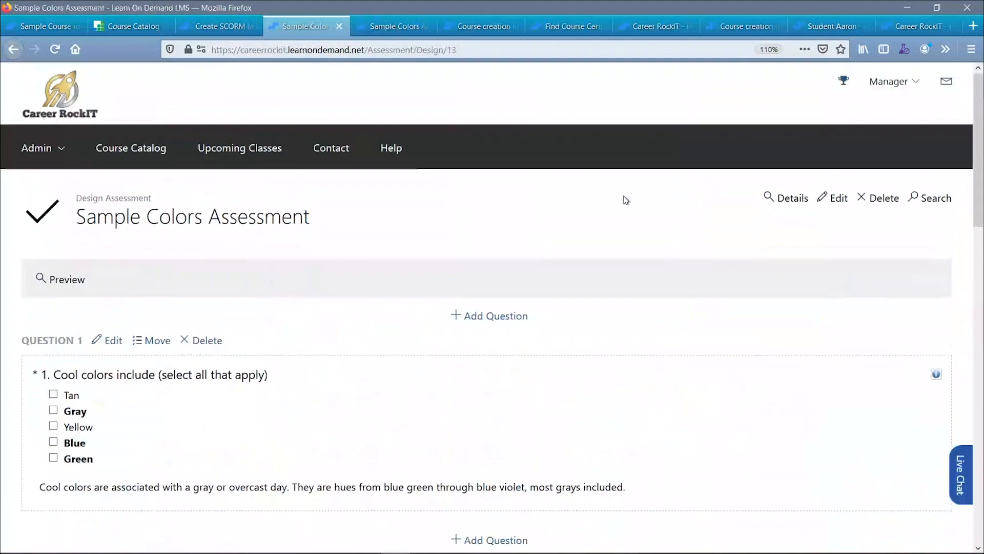
# - Search for all student responses to the Sample Colors Assessment from its details page
pyautogui.click(793, 200)
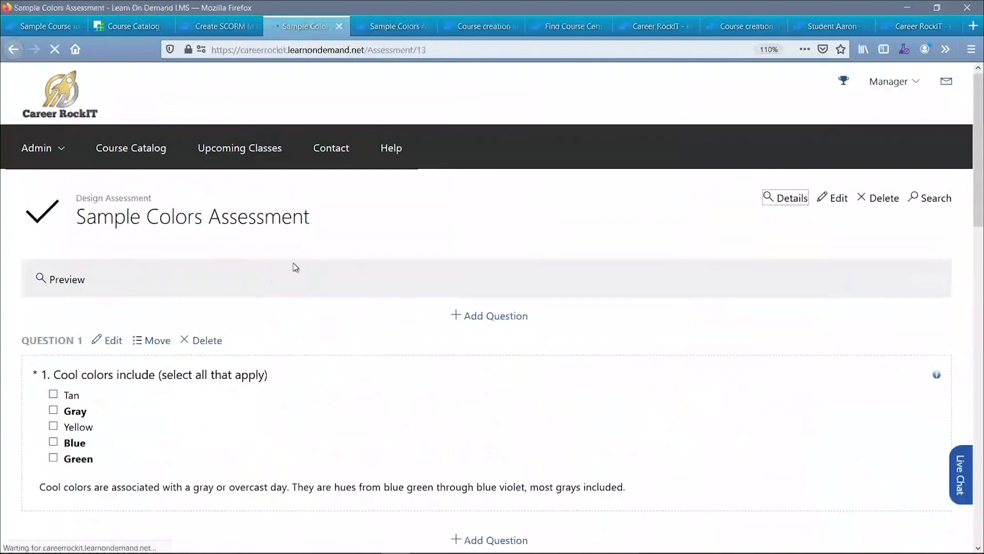
pyautogui.click(103, 282)
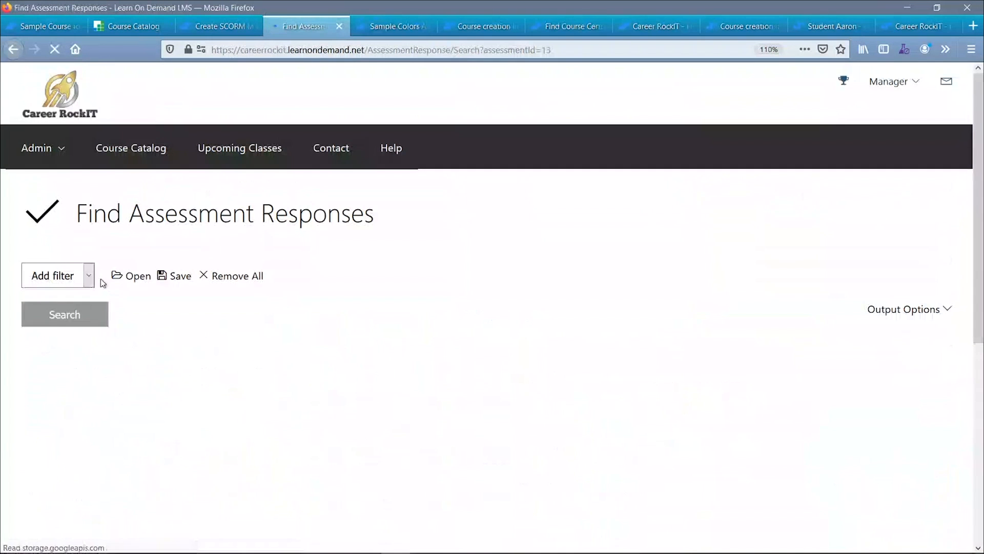
pyautogui.click(81, 430)
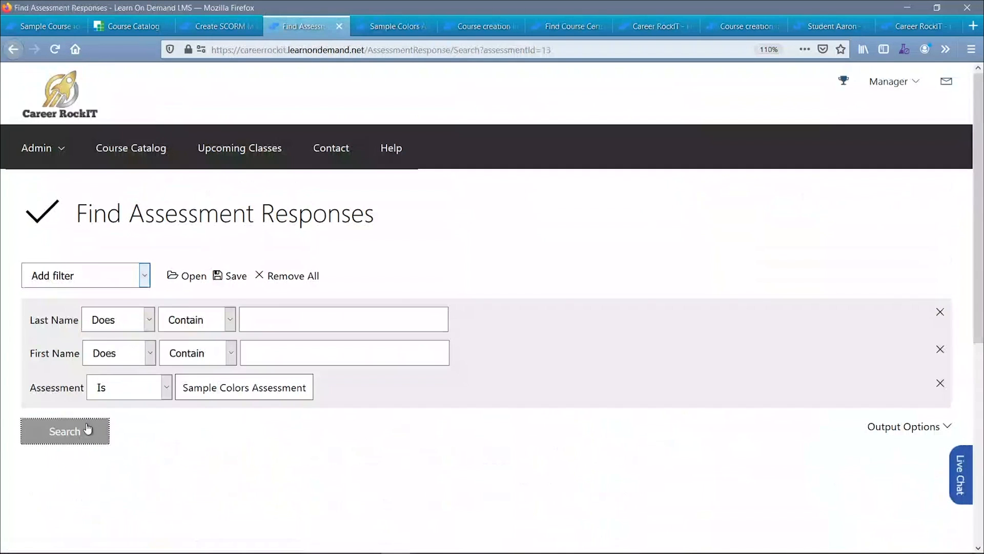
pyautogui.scroll(-5, 99, 383)
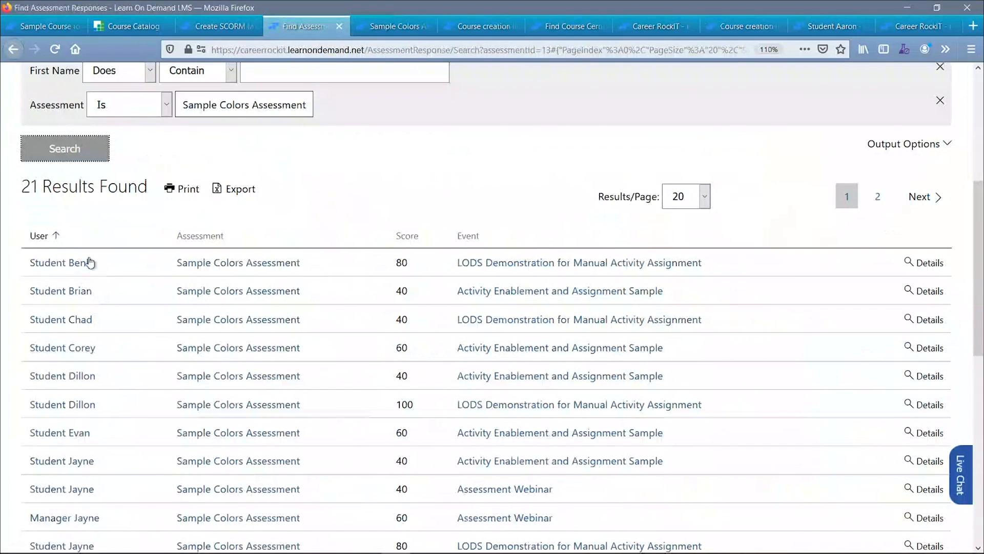
# - Open the details of the first listed student's response and review the answers to all five questions
pyautogui.click(921, 264)
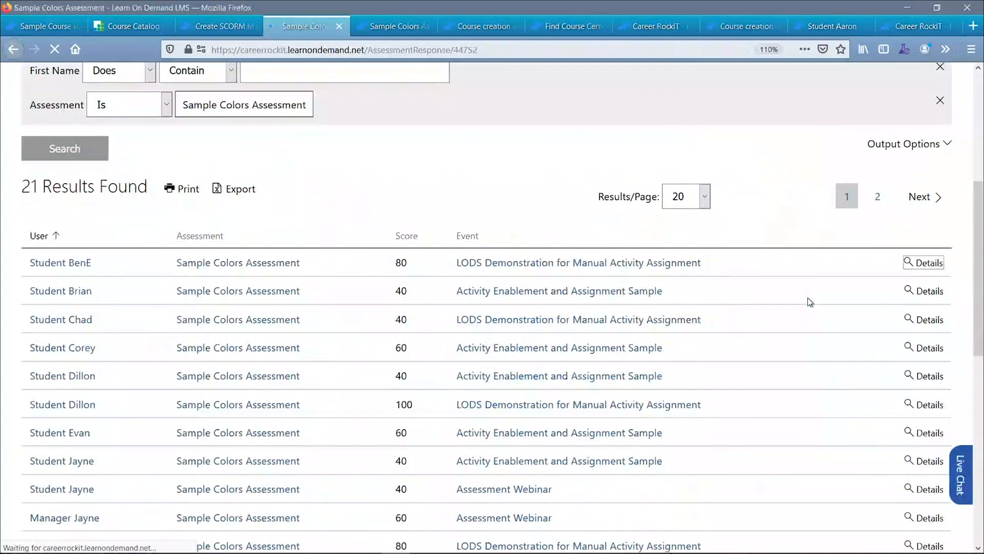
pyautogui.scroll(-3, 788, 326)
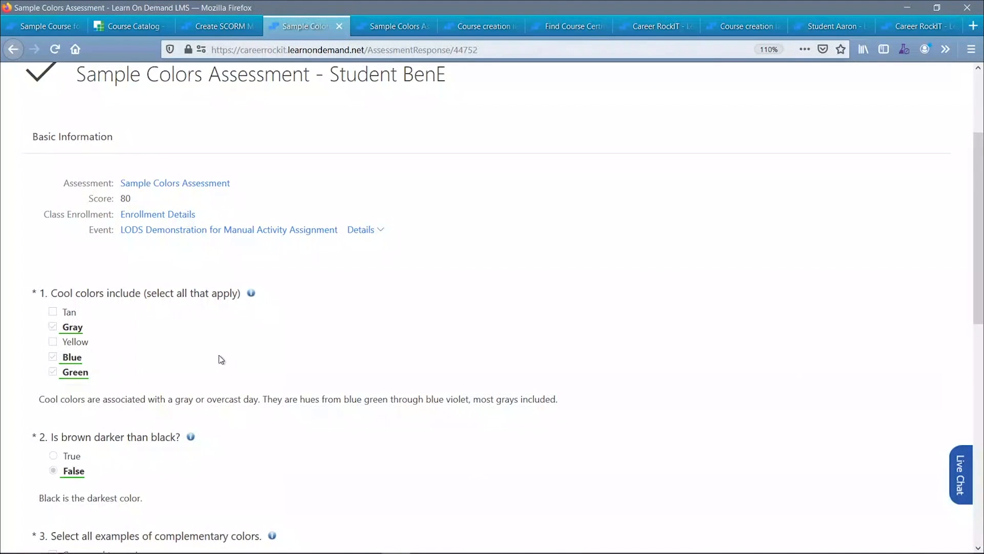
pyautogui.scroll(-2, 187, 340)
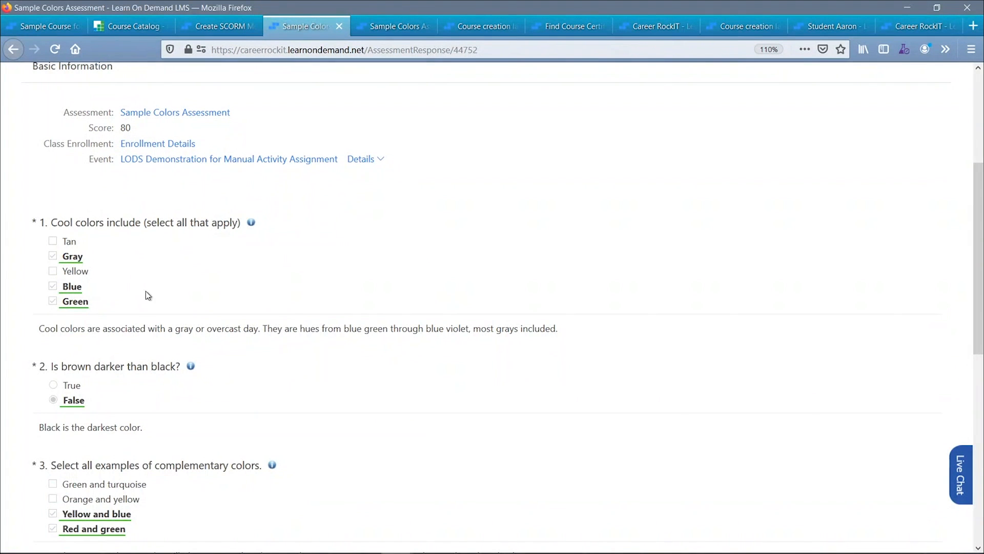
pyautogui.scroll(-6, 175, 285)
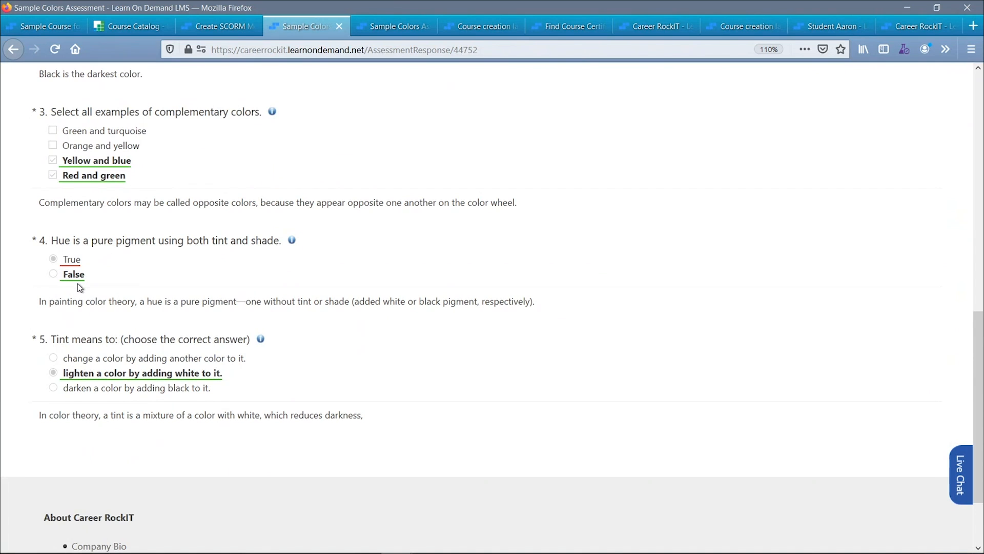
pyautogui.scroll(-2, 79, 287)
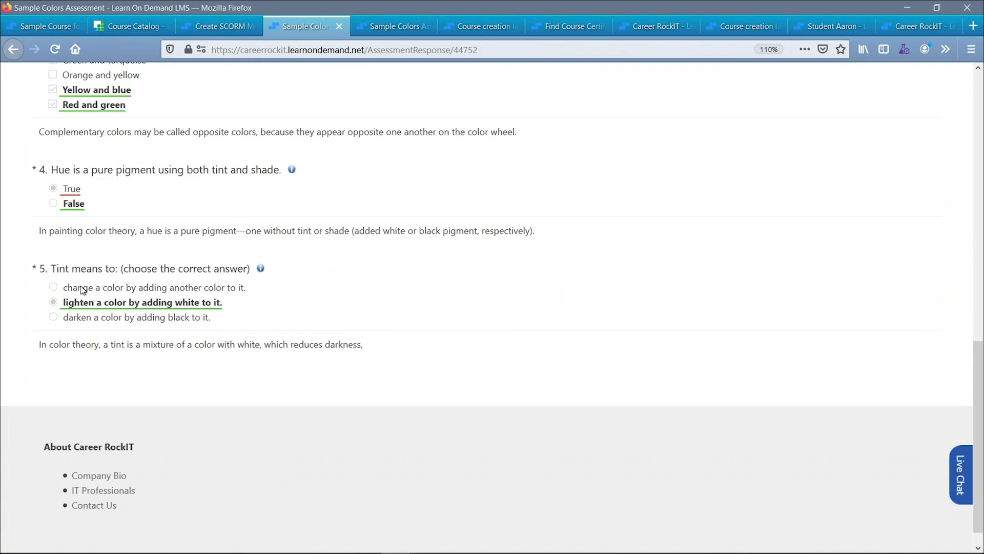
# - Return to the Sample Course for Launch editing page and add the "Advanced settings on a class Assessment" assessment to the activities
pyautogui.scroll(20, 81, 284)
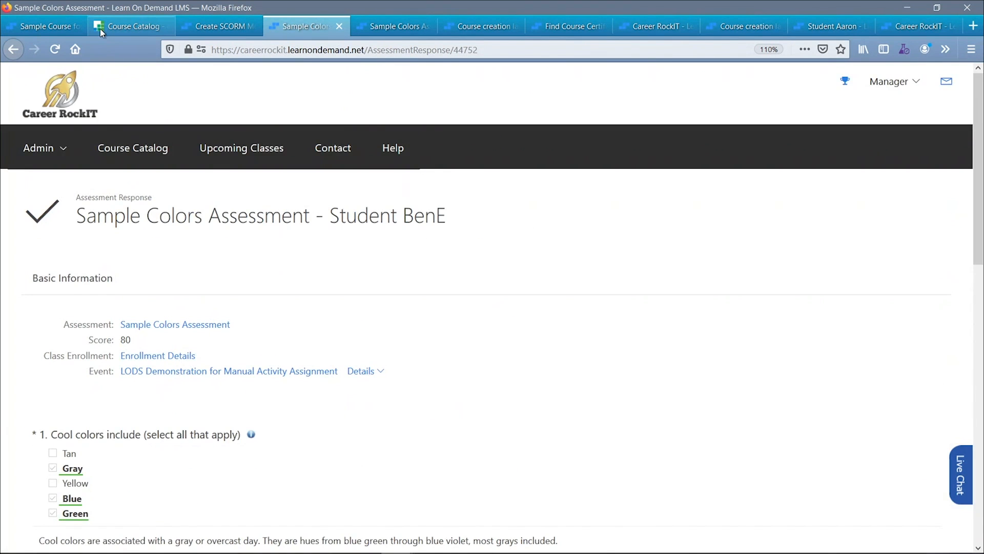
pyautogui.click(82, 26)
pyautogui.click(296, 192)
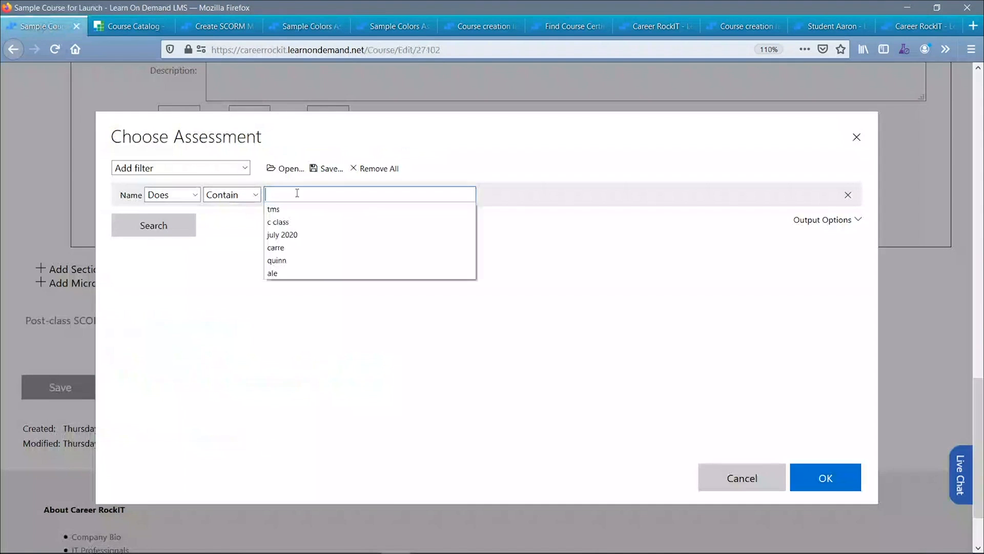
pyautogui.click(166, 231)
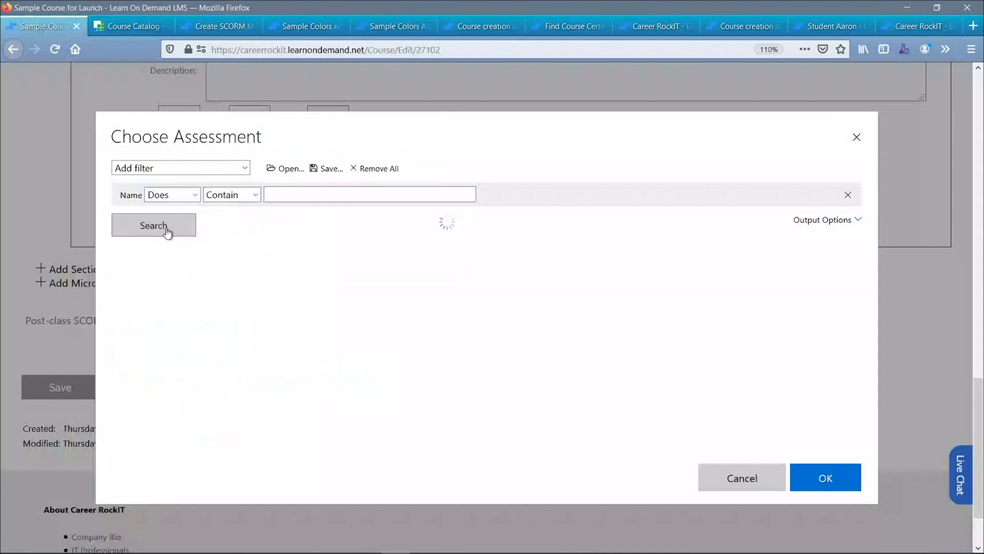
pyautogui.click(273, 342)
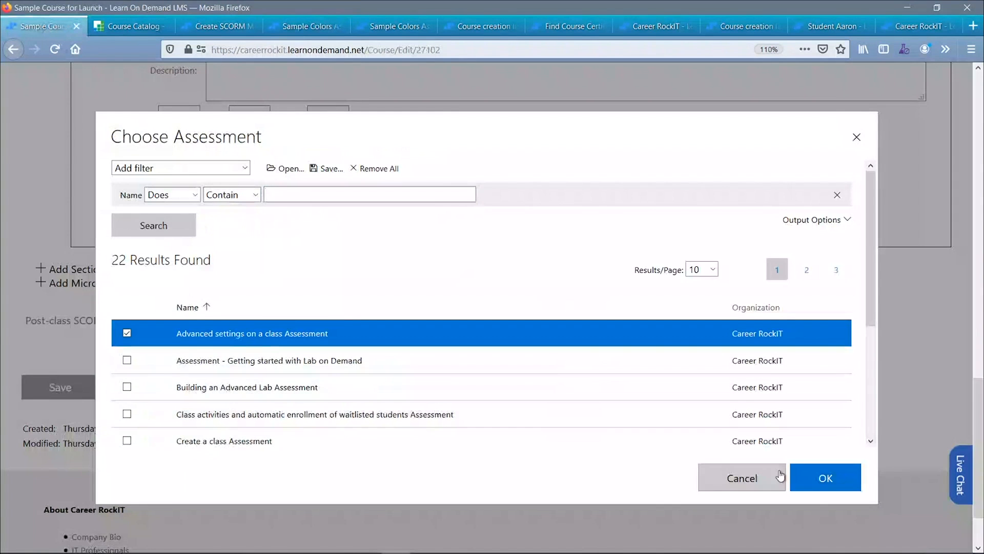
pyautogui.click(822, 487)
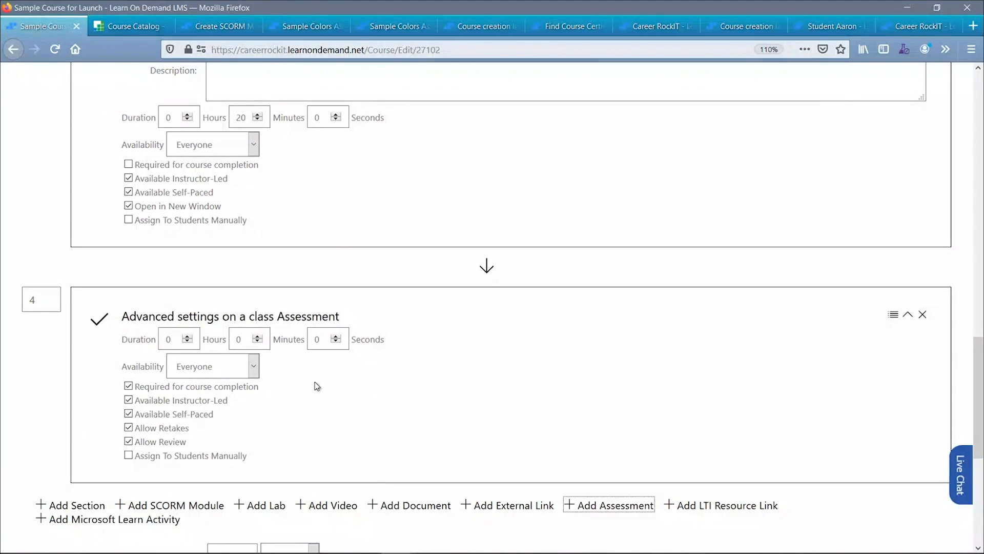
# - Set the assessment activity's duration to 5 minutes and look over its retake and review options
pyautogui.doubleClick(246, 336)
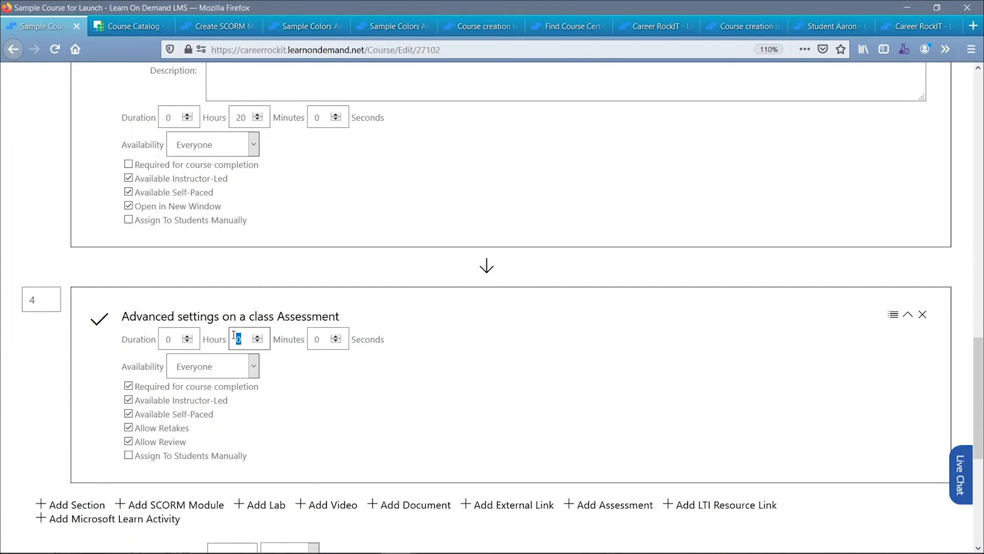
pyautogui.write('5')
pyautogui.click(502, 365)
pyautogui.scroll(-3, 195, 426)
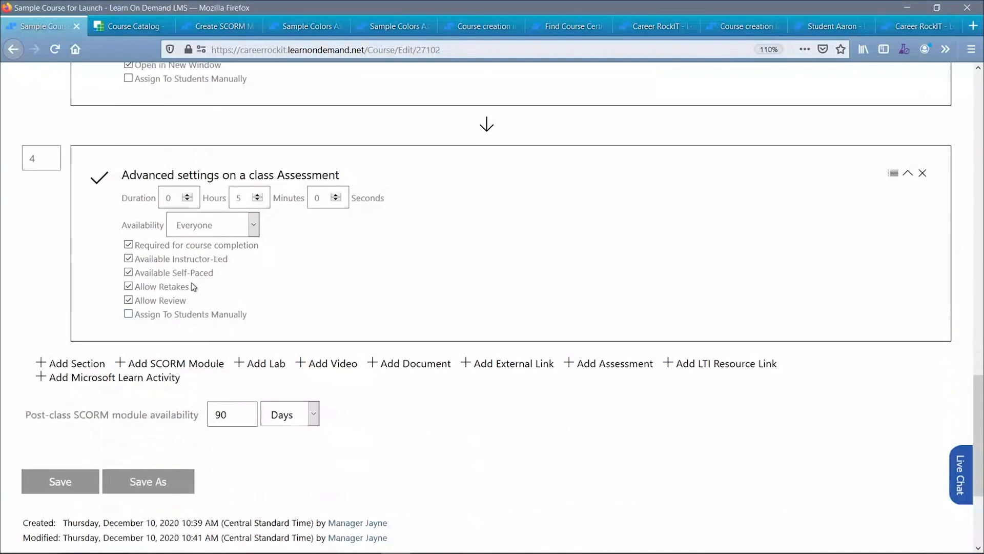
pyautogui.moveTo(195, 288); pyautogui.dragTo(144, 304)
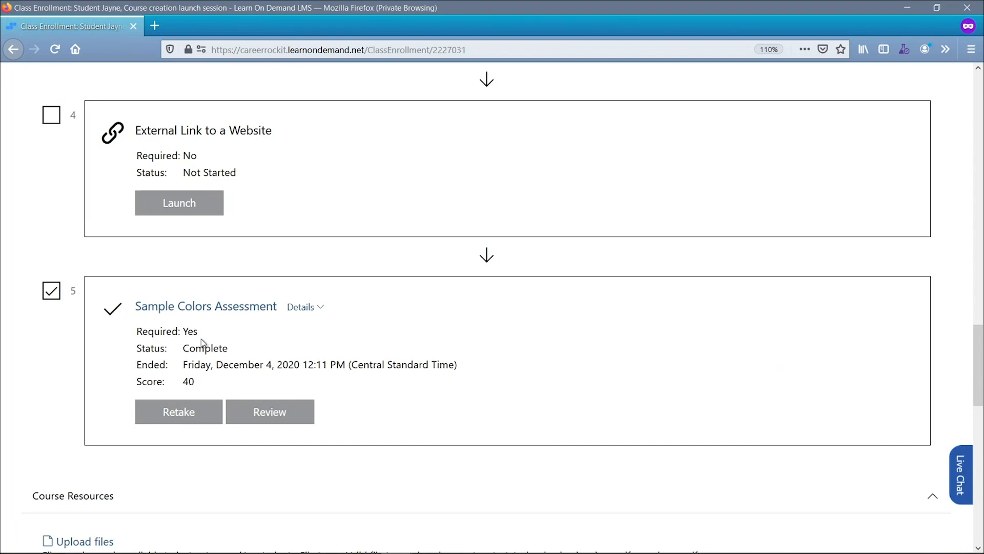
# - On the student's class enrollment page, open the review of the completed Sample Colors Assessment and examine the score and marked answers
pyautogui.moveTo(135, 308); pyautogui.dragTo(338, 310)
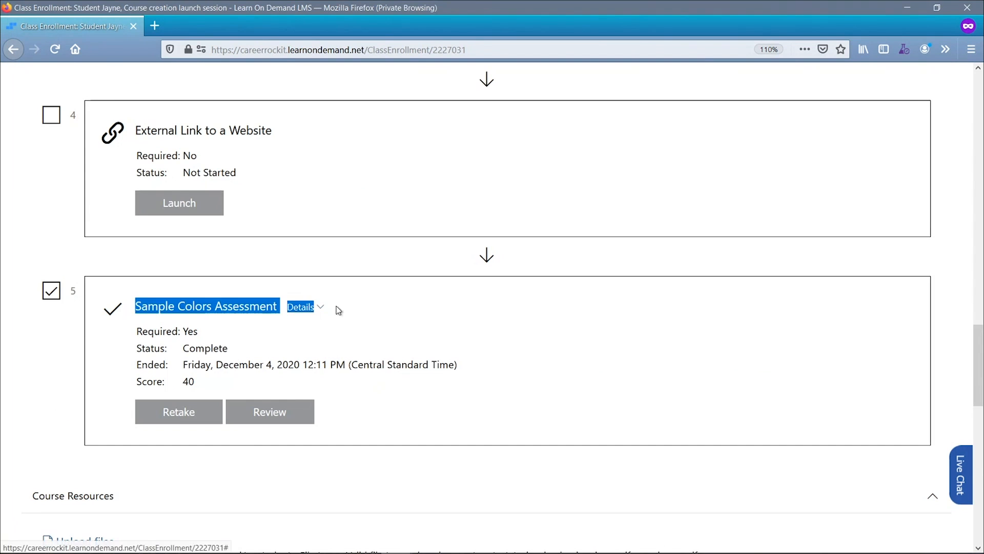
pyautogui.click(434, 385)
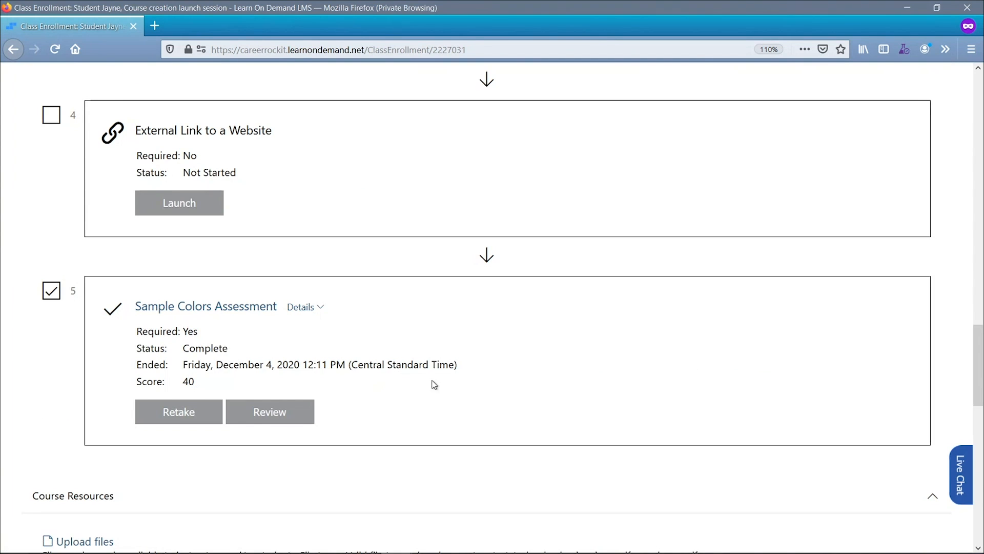
pyautogui.click(297, 418)
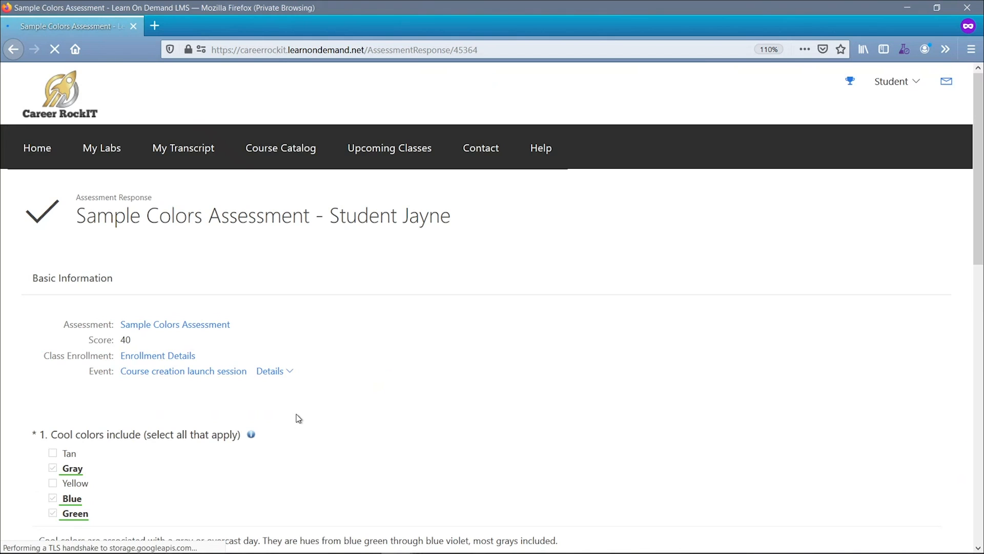
pyautogui.scroll(-3, 233, 373)
pyautogui.scroll(-1, 233, 374)
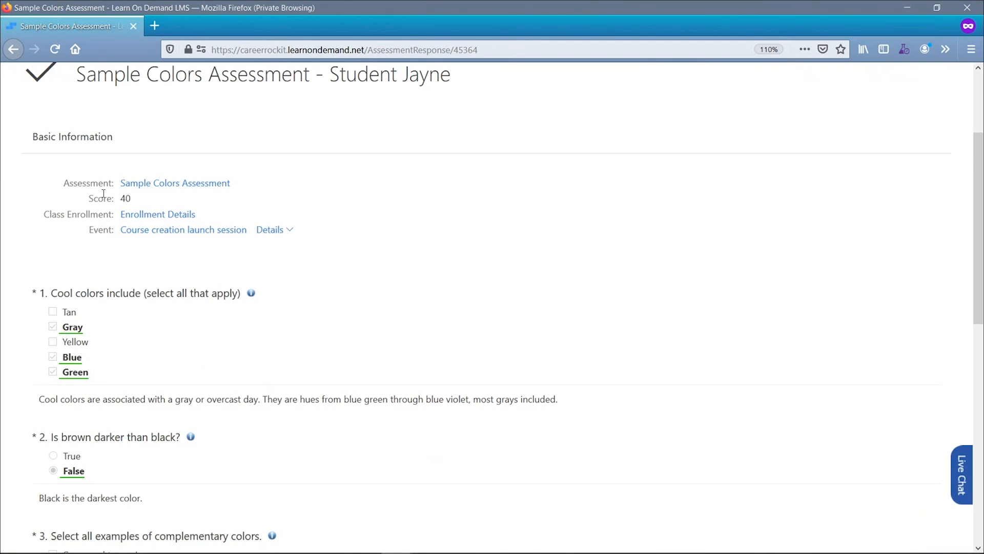
pyautogui.scroll(-2, 92, 345)
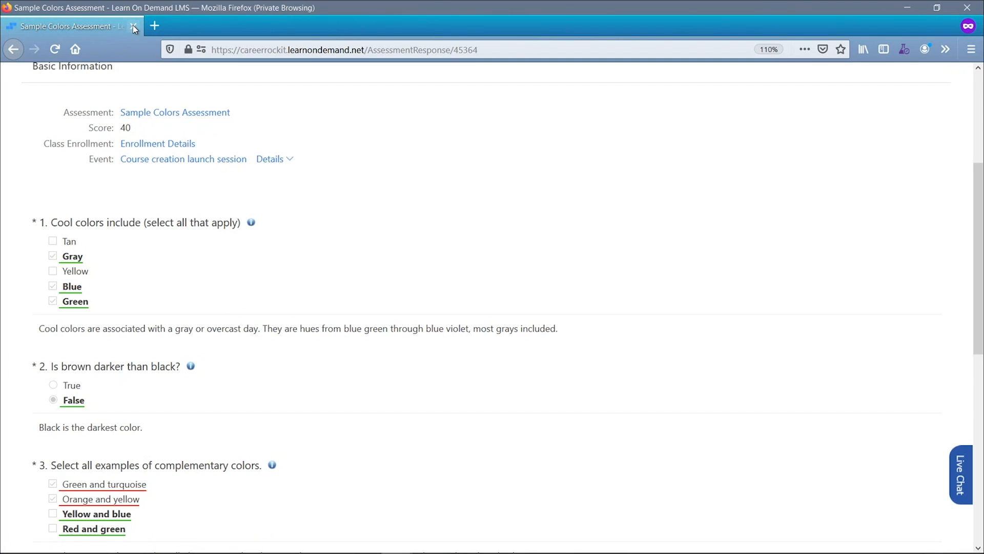
# - Return to the enrollment page, open a retake of the Sample Colors Assessment to view its questions, and close it unanswered
pyautogui.click(14, 49)
pyautogui.moveTo(206, 389); pyautogui.dragTo(133, 376)
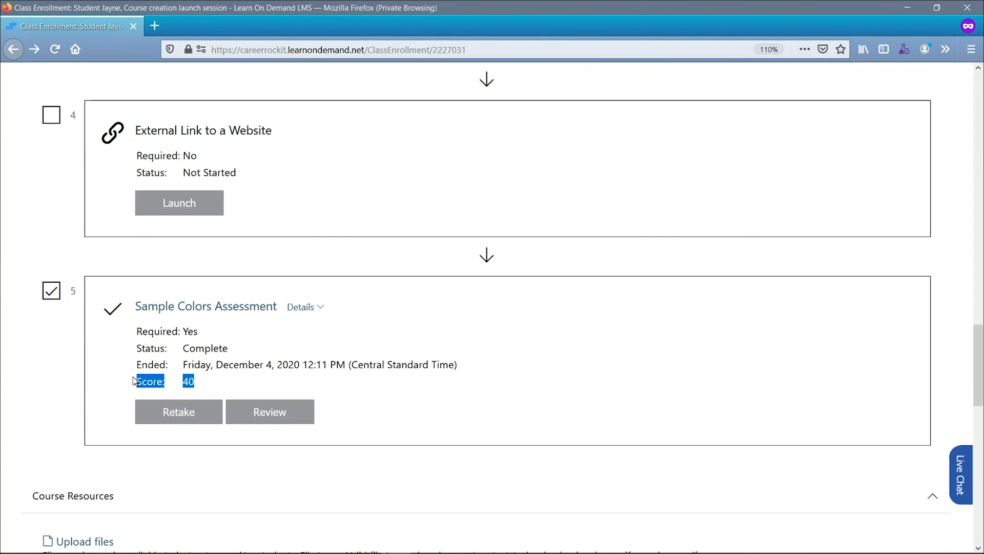
pyautogui.click(175, 421)
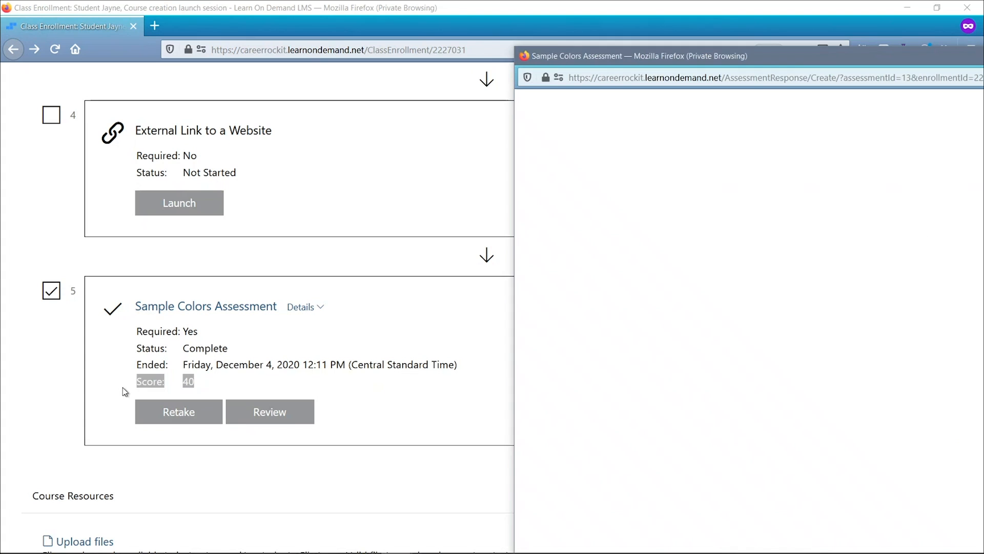
pyautogui.moveTo(803, 66); pyautogui.dragTo(429, 56)
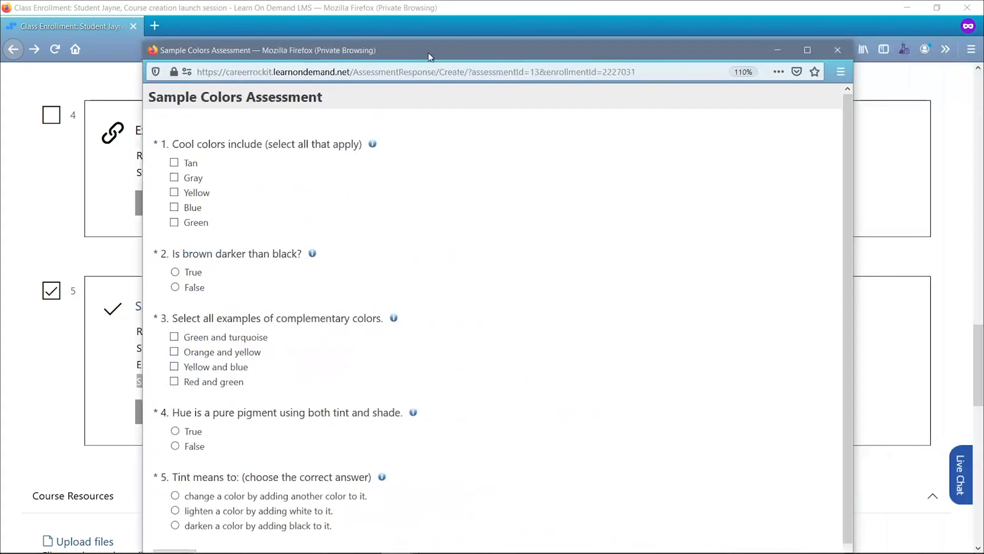
pyautogui.click(837, 50)
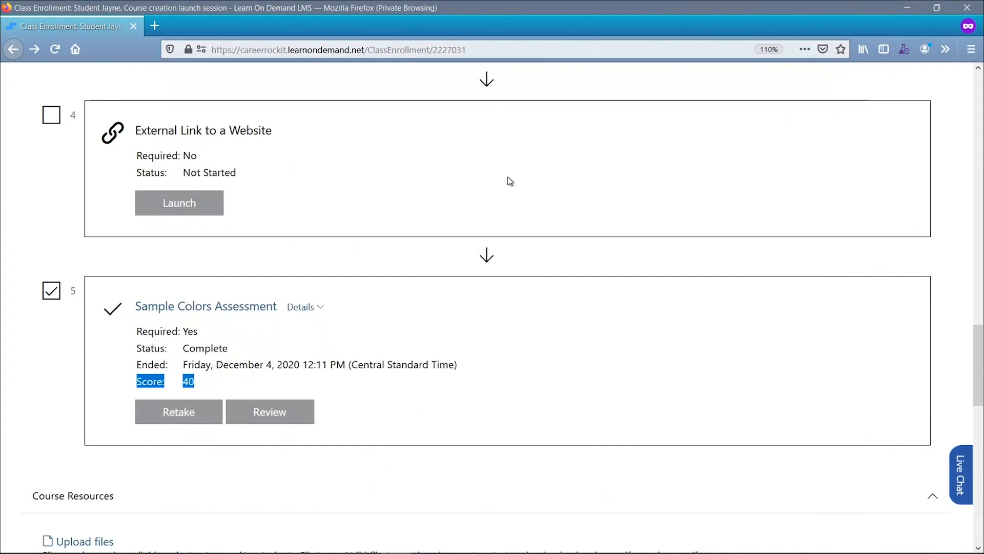
# - Leave the student's enrollment page and return to the manager's course editing page
pyautogui.click(293, 364)
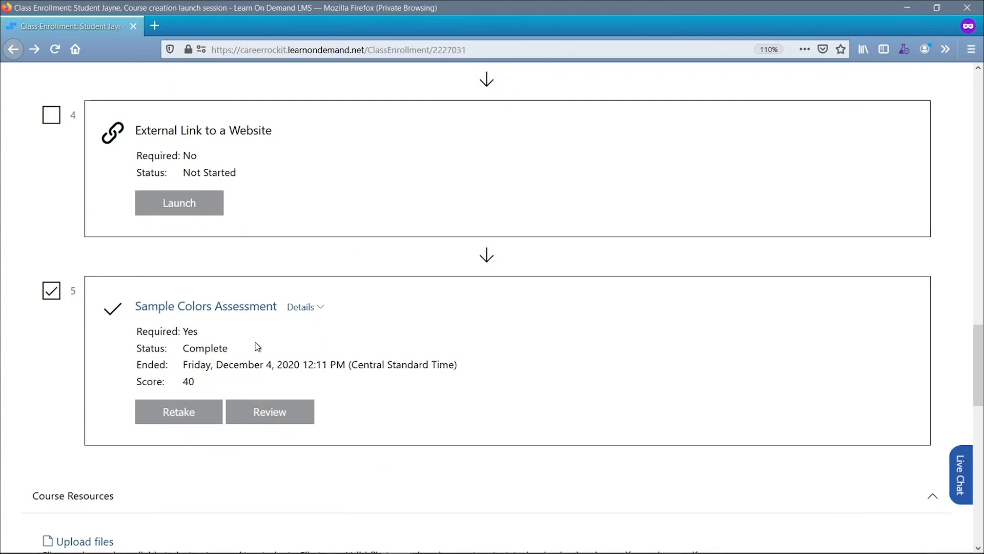
pyautogui.scroll(10, 541, 195)
pyautogui.scroll(10, 542, 193)
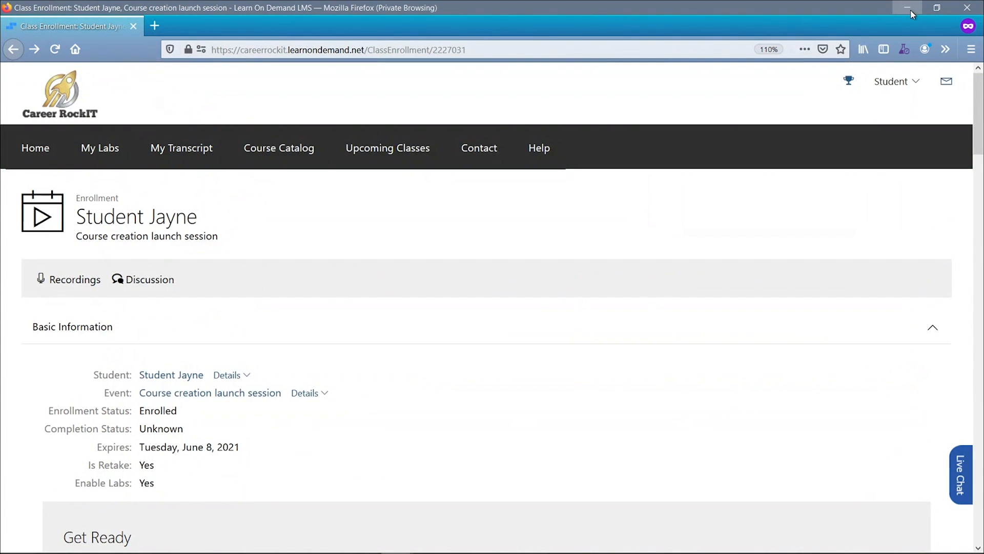
pyautogui.click(907, 8)
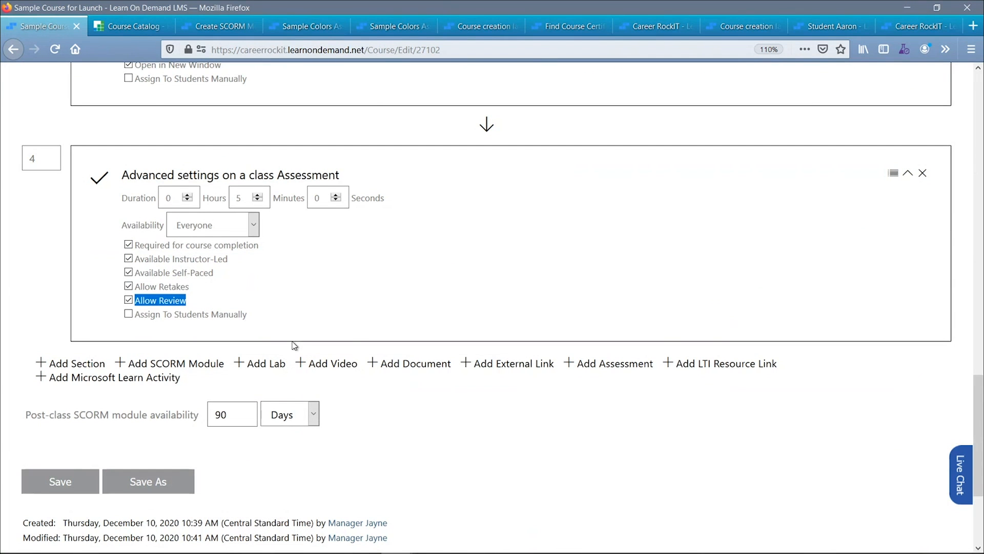
pyautogui.click(463, 416)
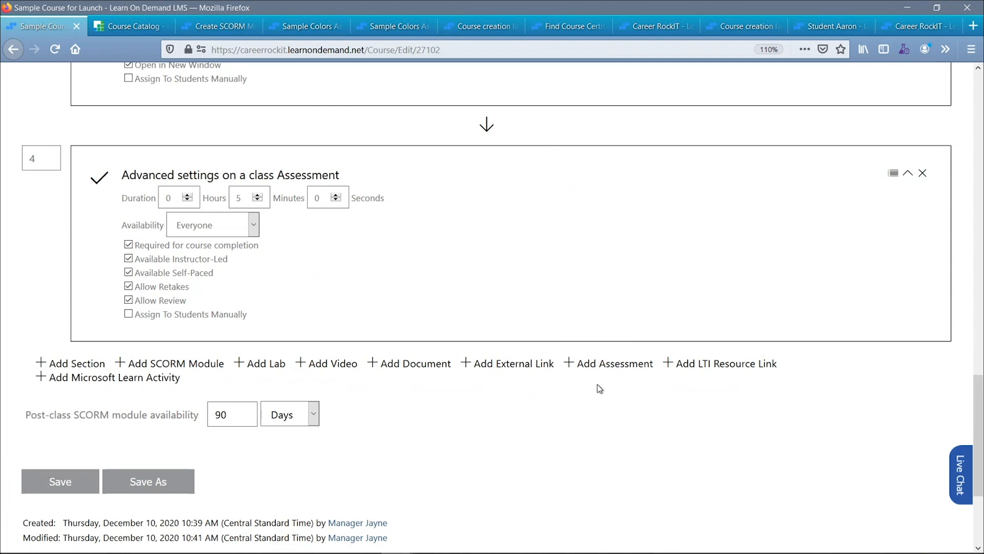
# - Add the "LTI activity sample" resource link as an activity and look over its options
pyautogui.click(689, 365)
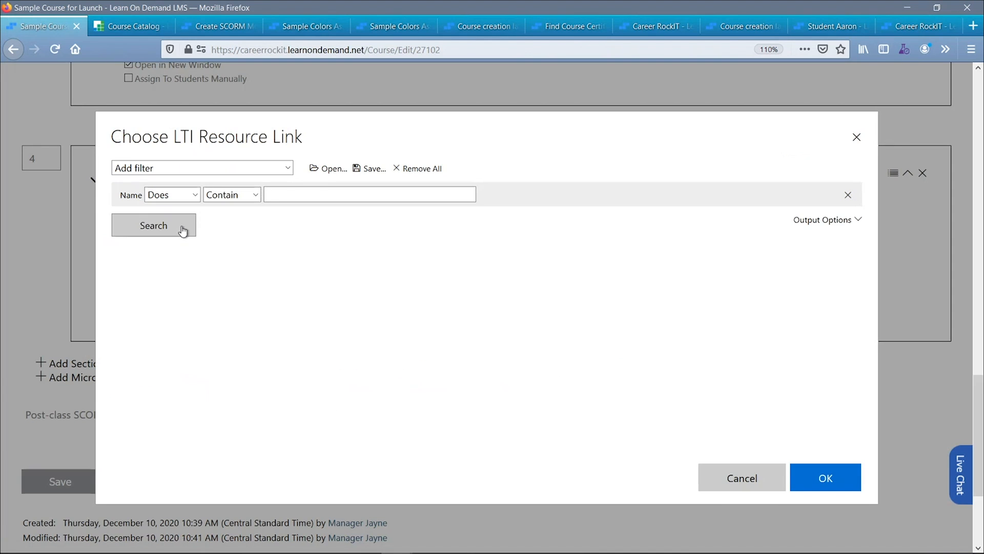
pyautogui.click(187, 226)
pyautogui.click(280, 339)
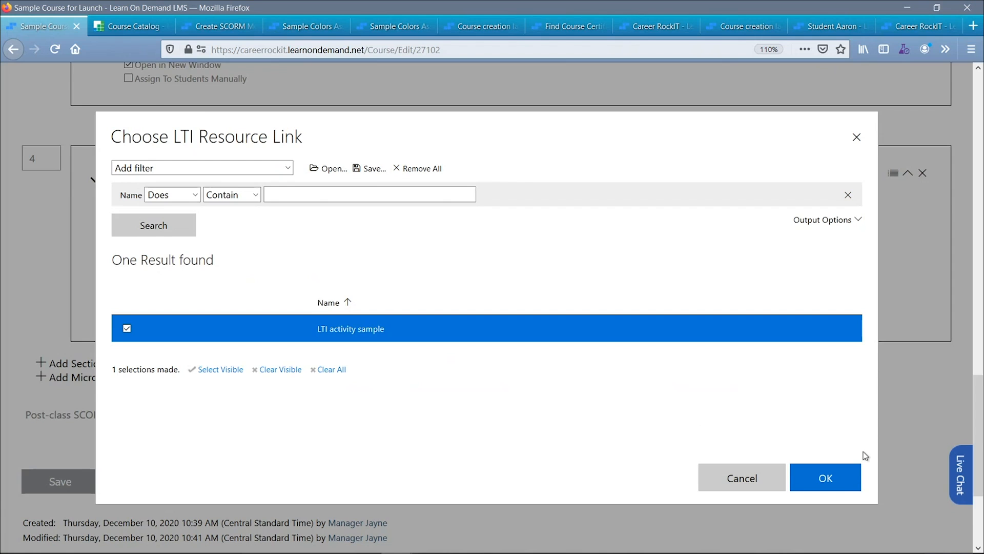
pyautogui.click(826, 480)
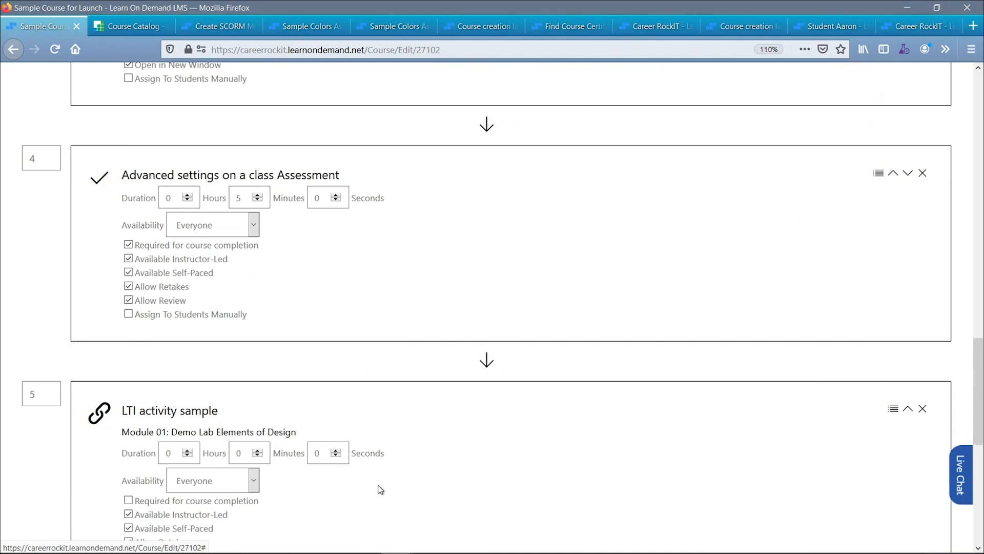
pyautogui.scroll(-5, 382, 490)
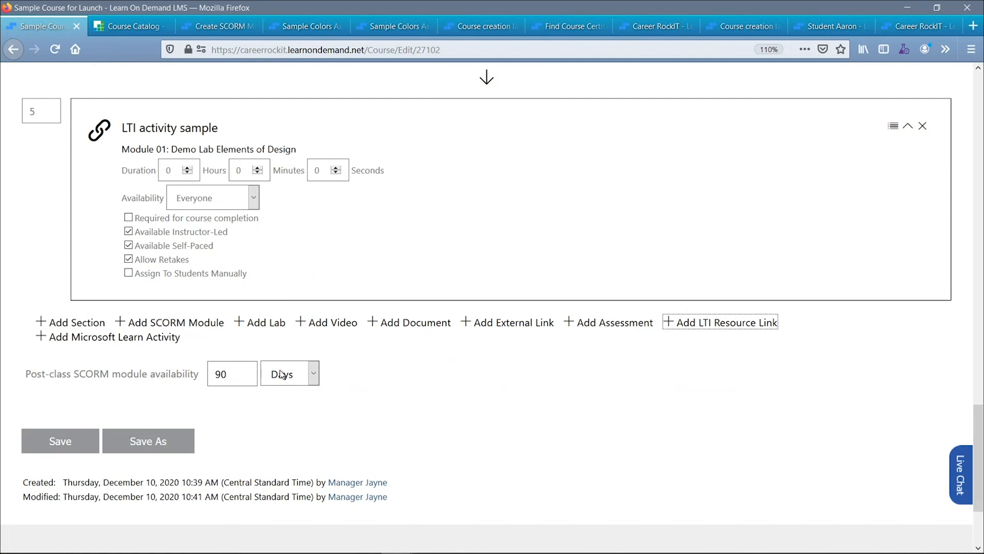
# - Add the Microsoft Learn activity "Access Metrics from your Azure Blob Storage Containers Programmatically" after the LTI activity
pyautogui.click(171, 339)
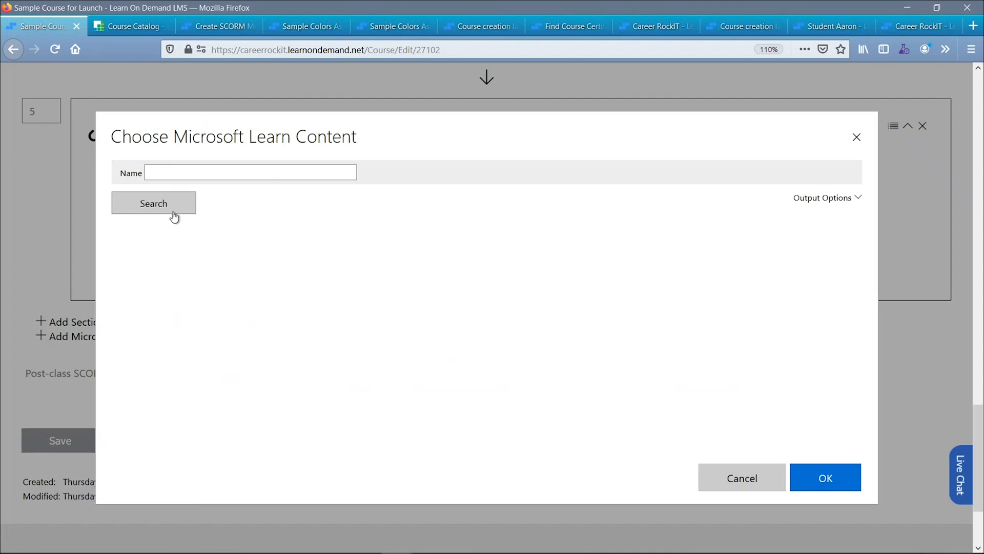
pyautogui.click(172, 207)
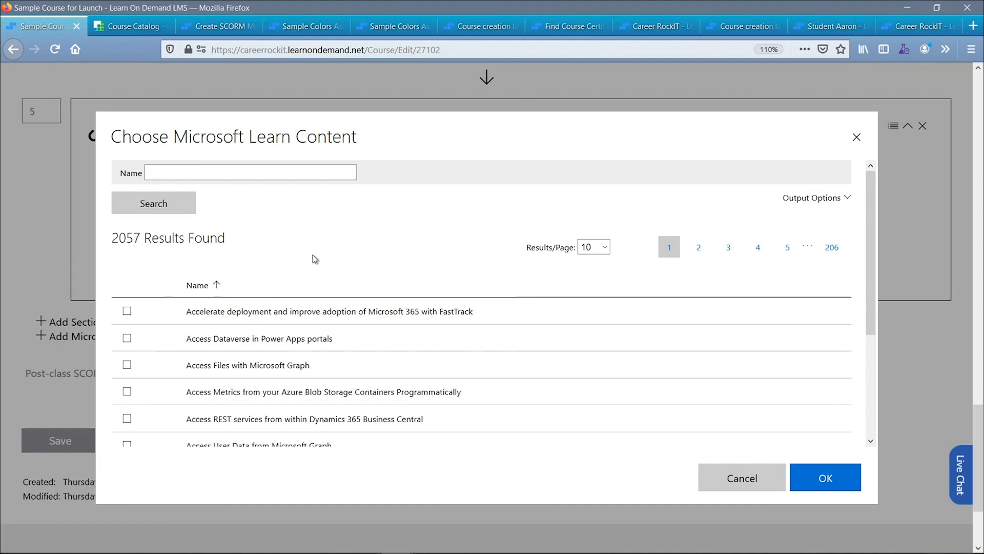
pyautogui.scroll(-1, 369, 272)
pyautogui.scroll(-2, 369, 272)
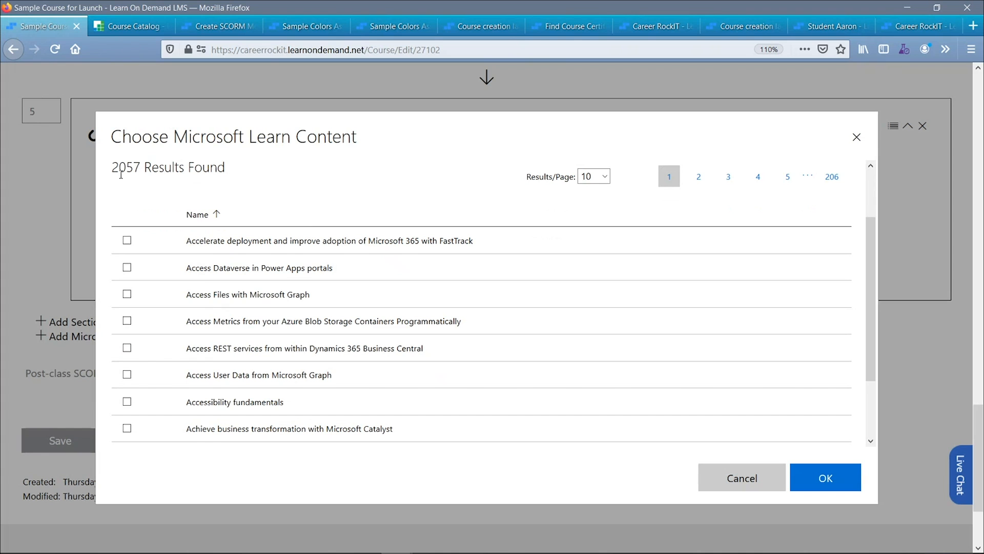
pyautogui.click(306, 303)
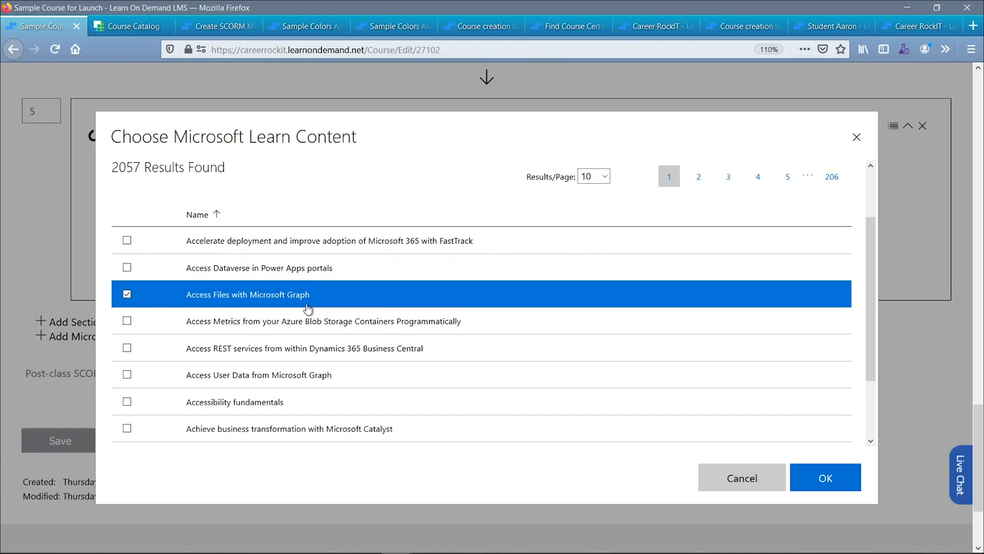
pyautogui.click(396, 328)
pyautogui.click(440, 333)
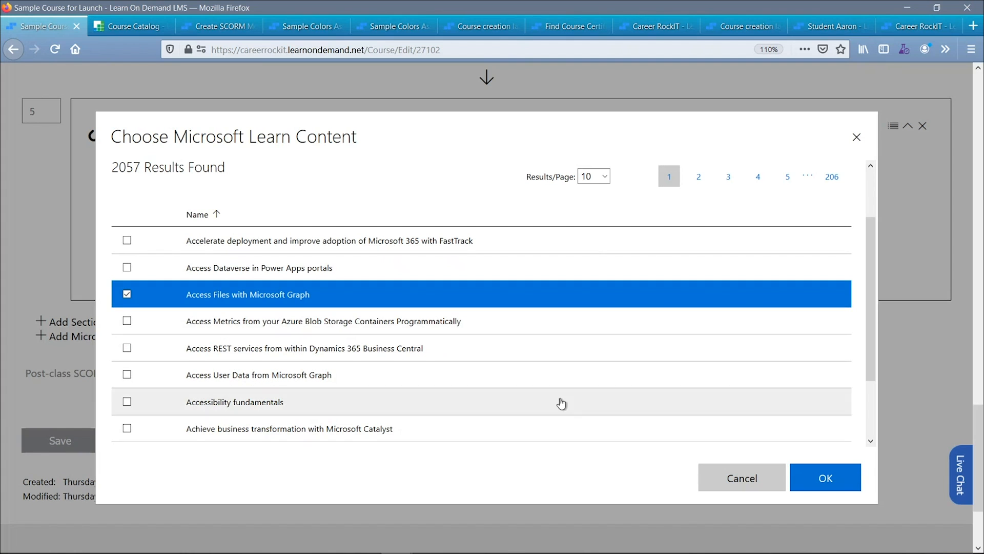
pyautogui.click(826, 479)
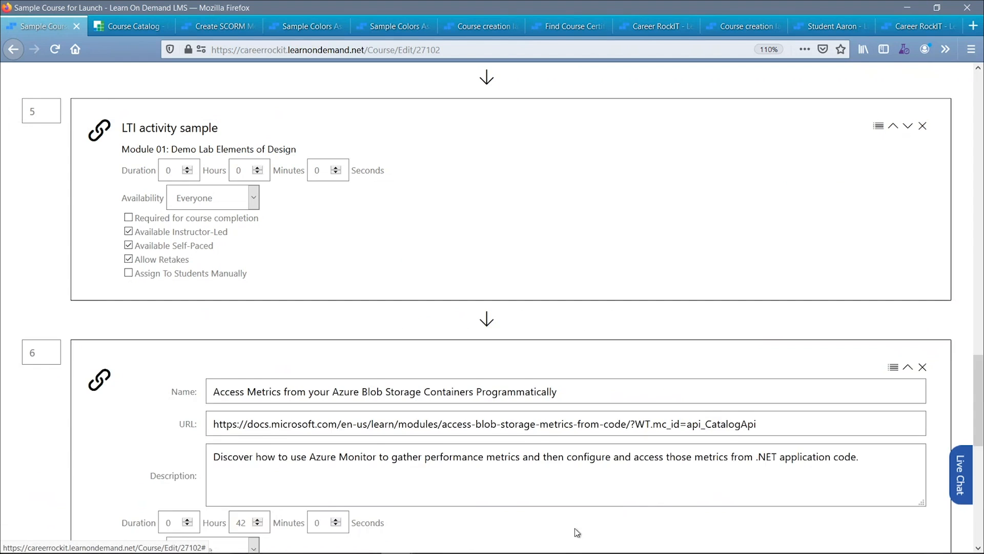
pyautogui.scroll(-3, 434, 454)
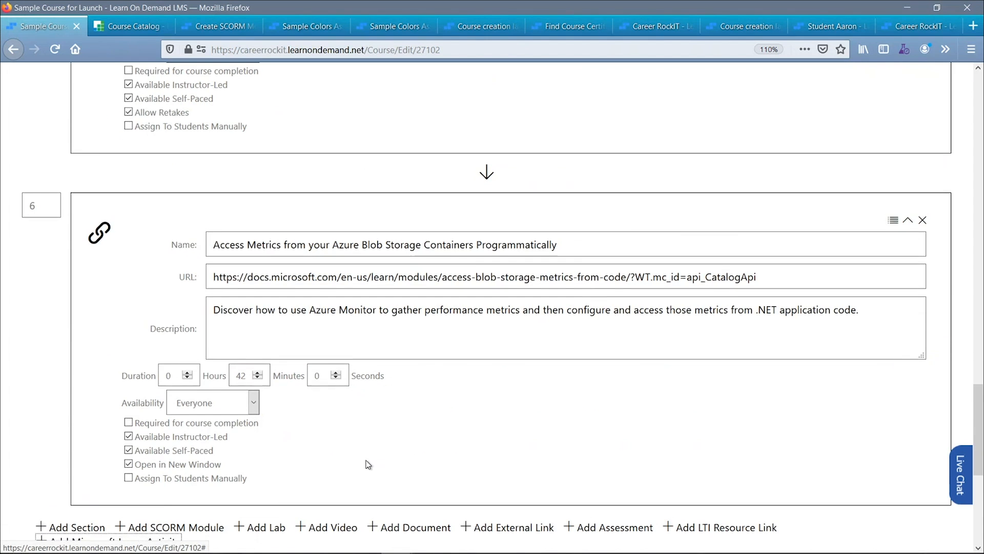
# - Save the course with its activities and dismiss the update notice on the course profile
pyautogui.scroll(-3, 369, 464)
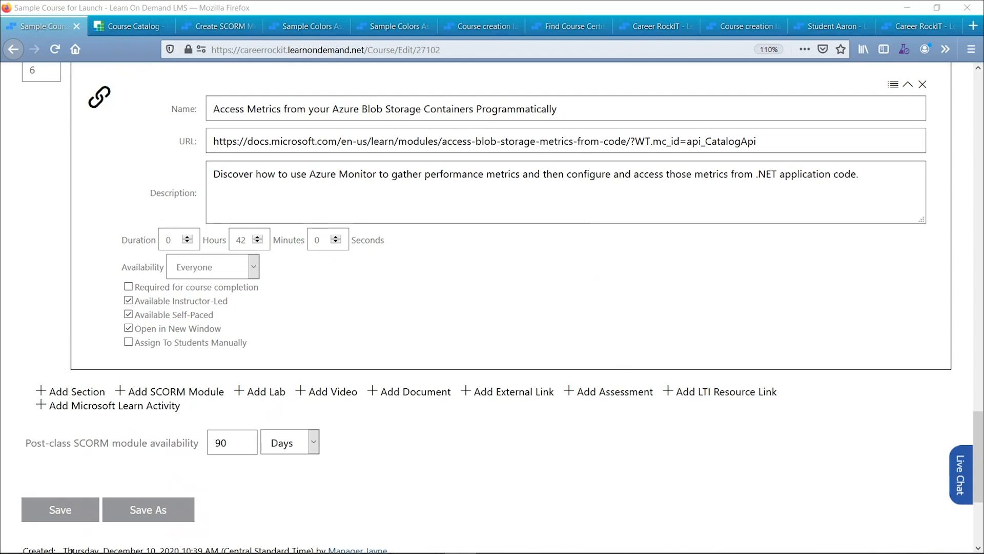
pyautogui.click(52, 508)
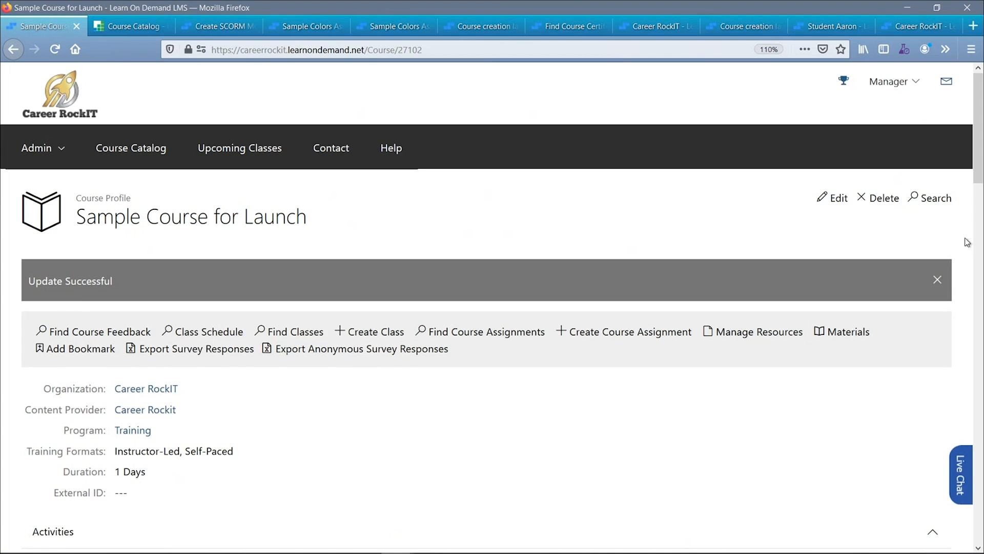
pyautogui.click(937, 283)
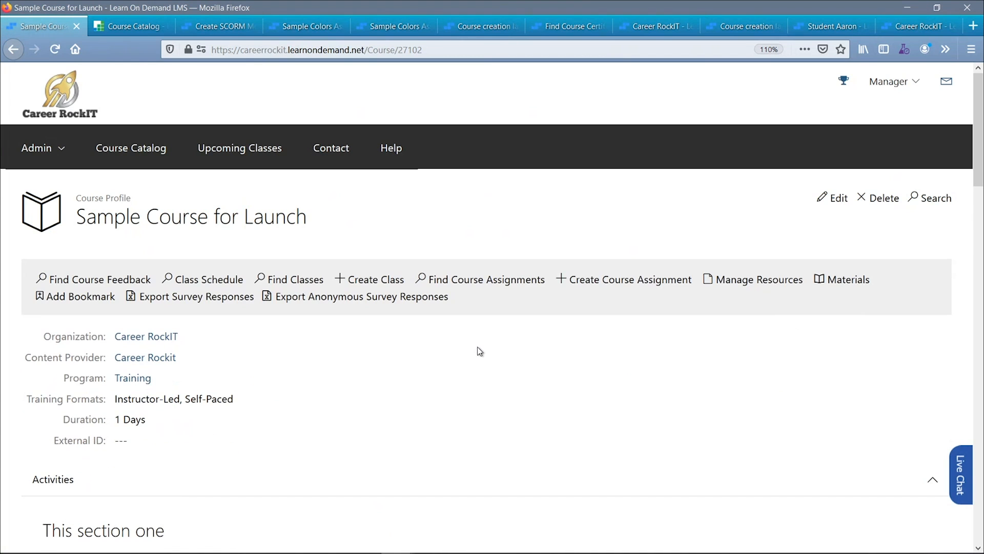
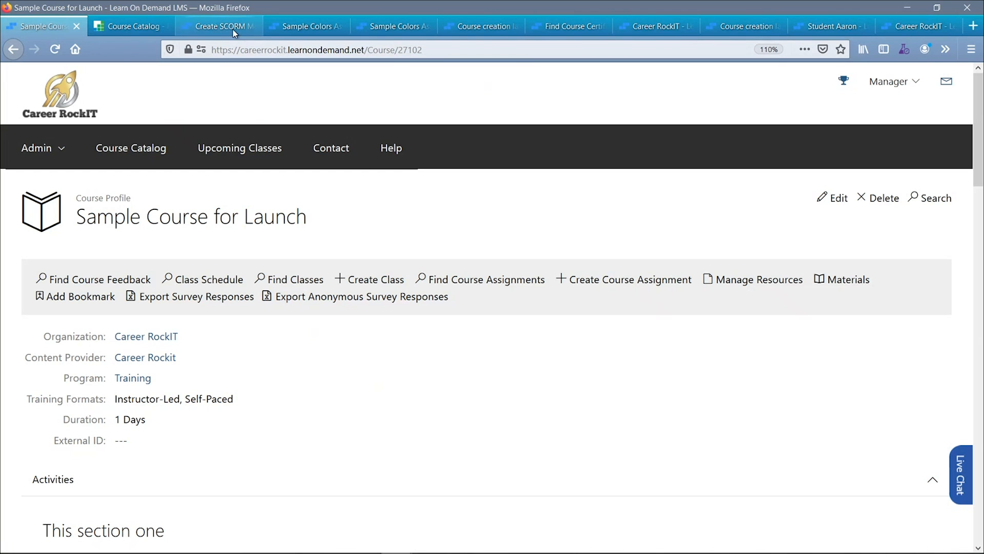
# - From the site administration in the SCORM module browser tab, search the courses for names containing "webin"
pyautogui.click(197, 32)
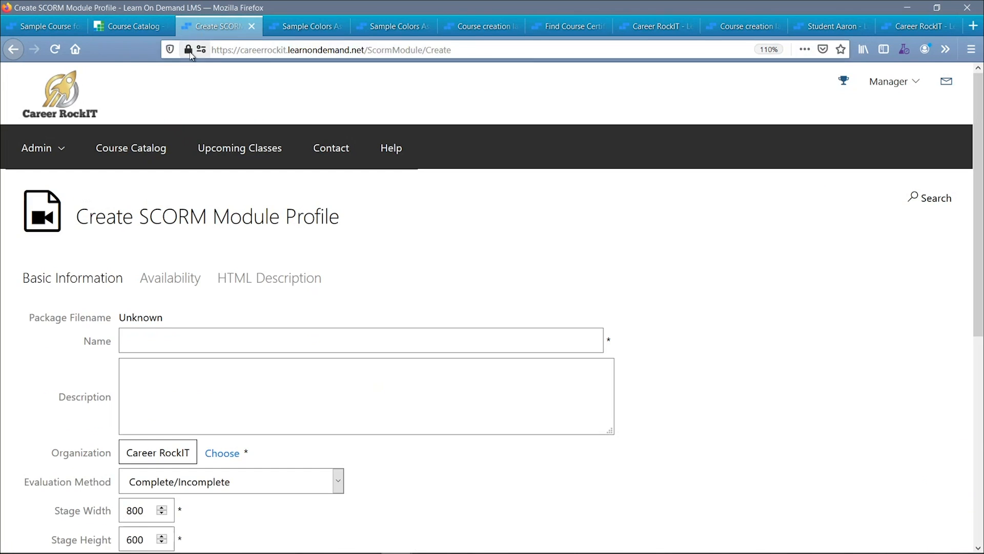
pyautogui.click(69, 93)
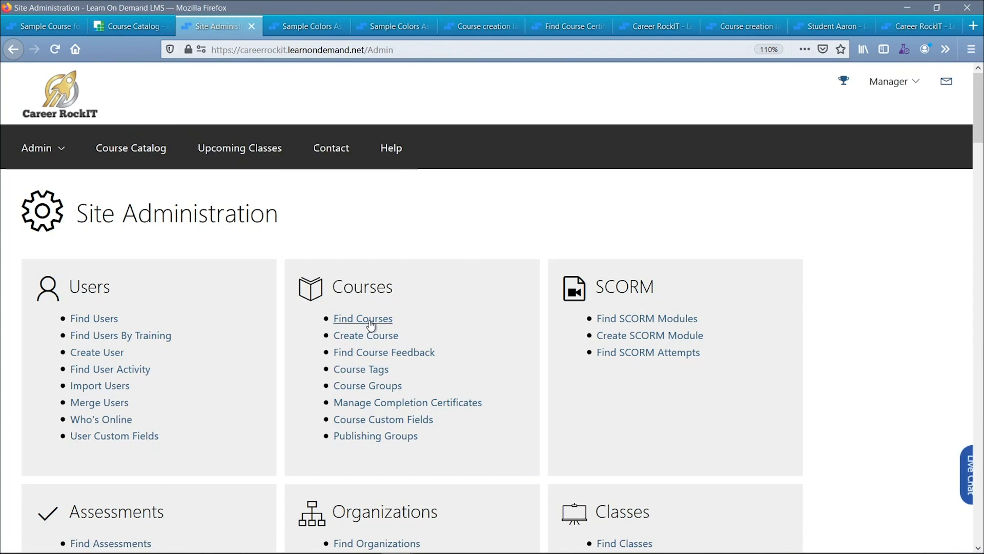
pyautogui.click(370, 320)
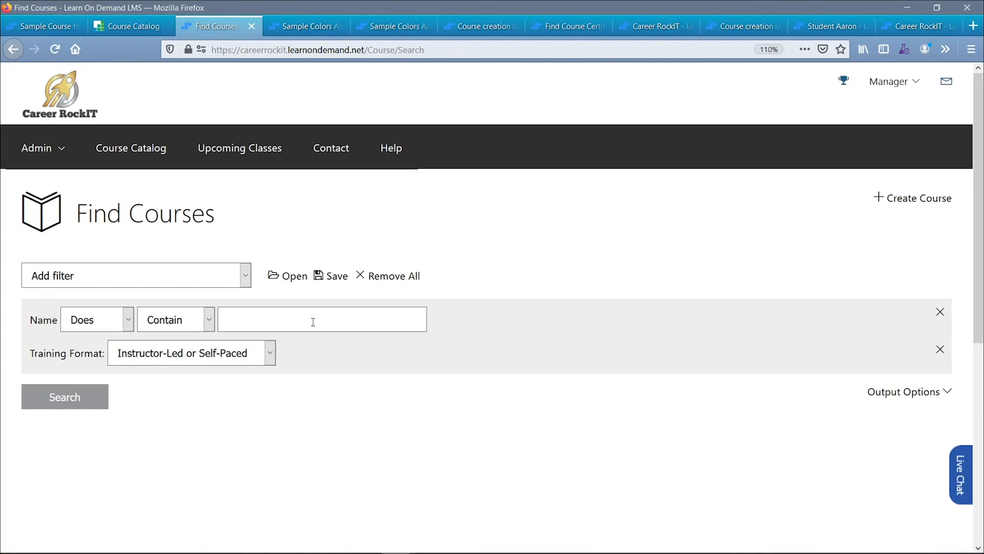
pyautogui.click(319, 321)
pyautogui.write('w')
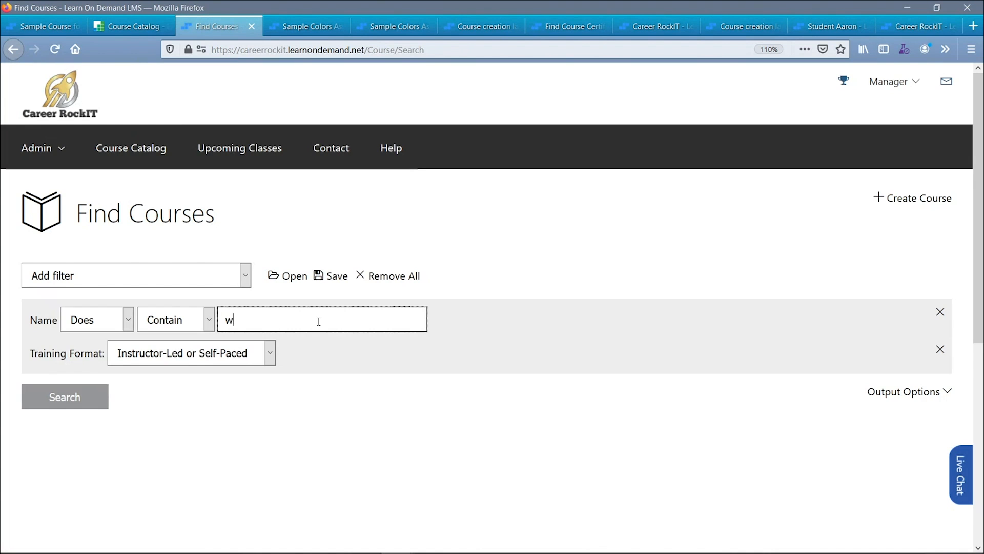
pyautogui.write('ebin')
pyautogui.press('Return')
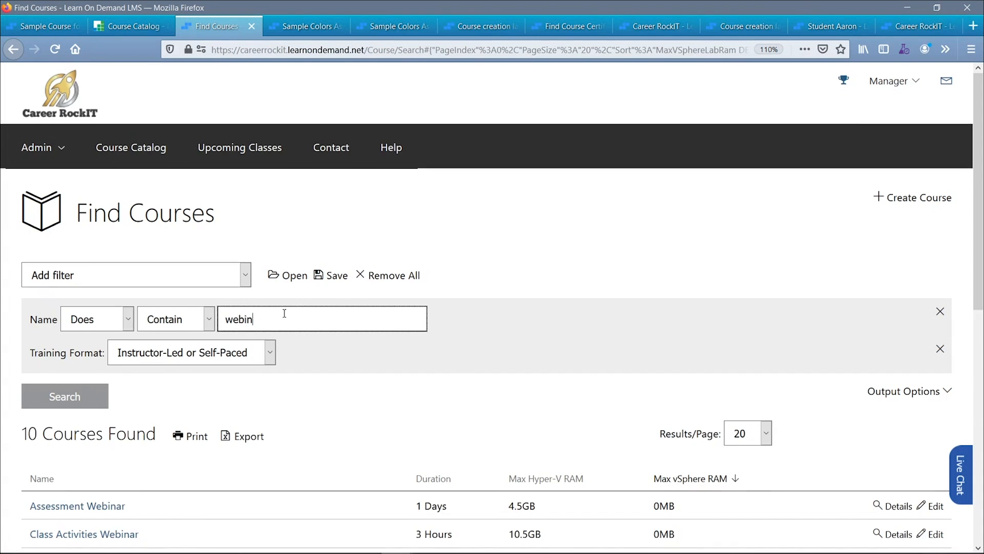
# - Open the "LODS Weekly Webinar" course from the search results and bring up its editing page
pyautogui.scroll(-3, 148, 387)
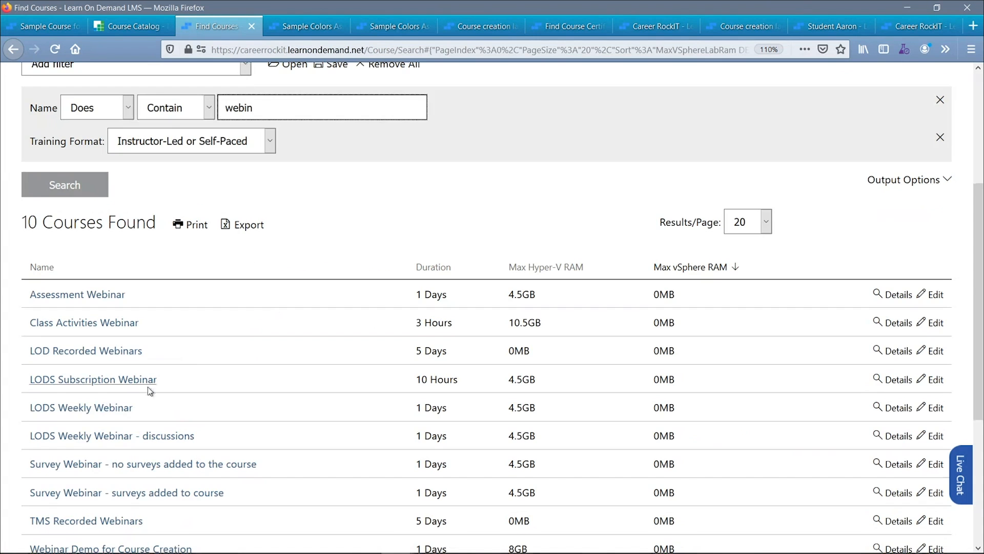
pyautogui.click(82, 416)
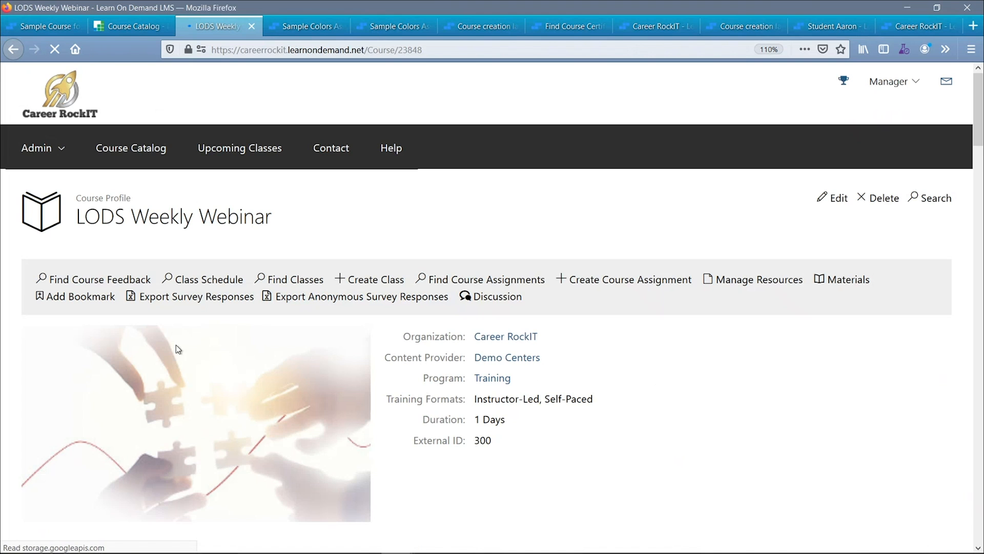
pyautogui.click(835, 198)
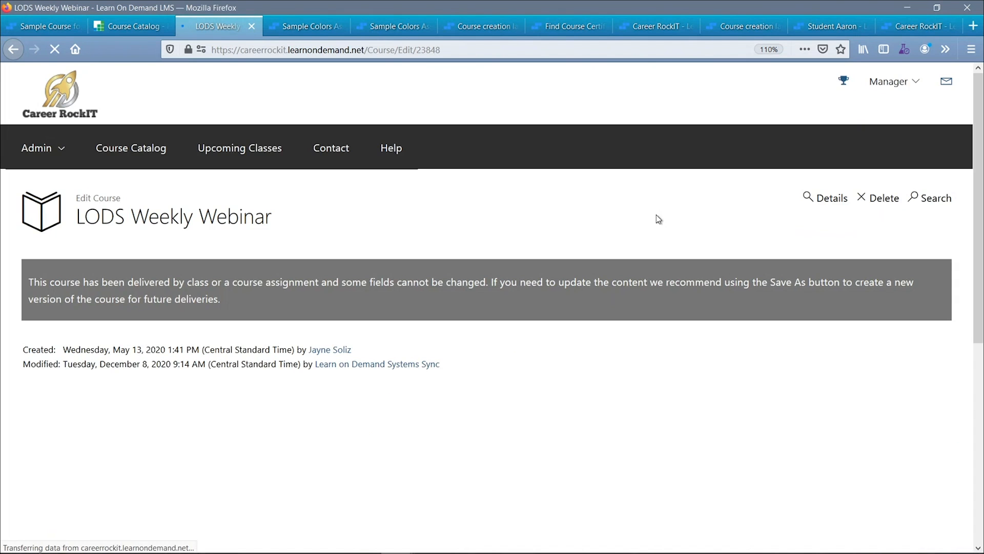
# - Review which basic information, HTML description and custom field settings can still be edited on the delivered LODS Weekly Webinar course
pyautogui.scroll(-3, 567, 202)
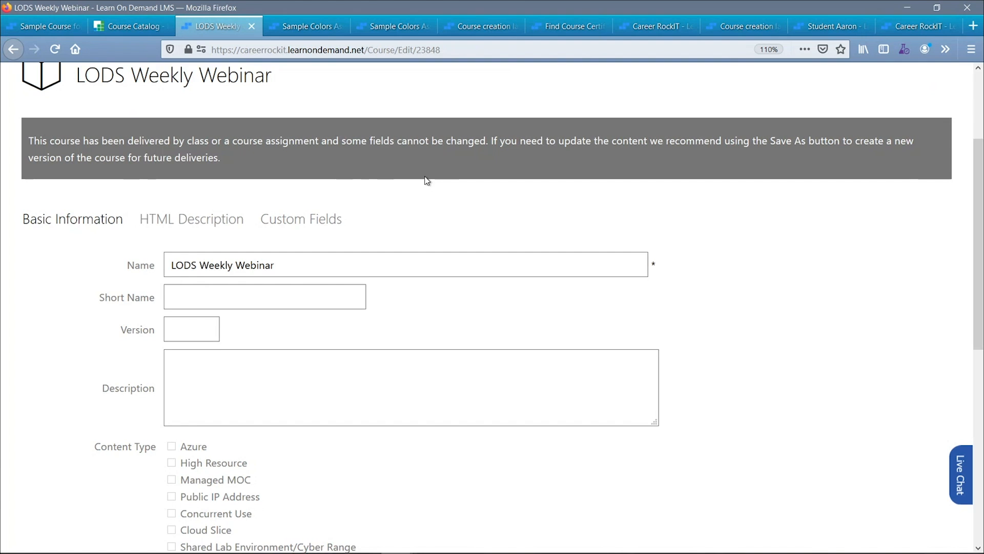
pyautogui.scroll(-1, 429, 178)
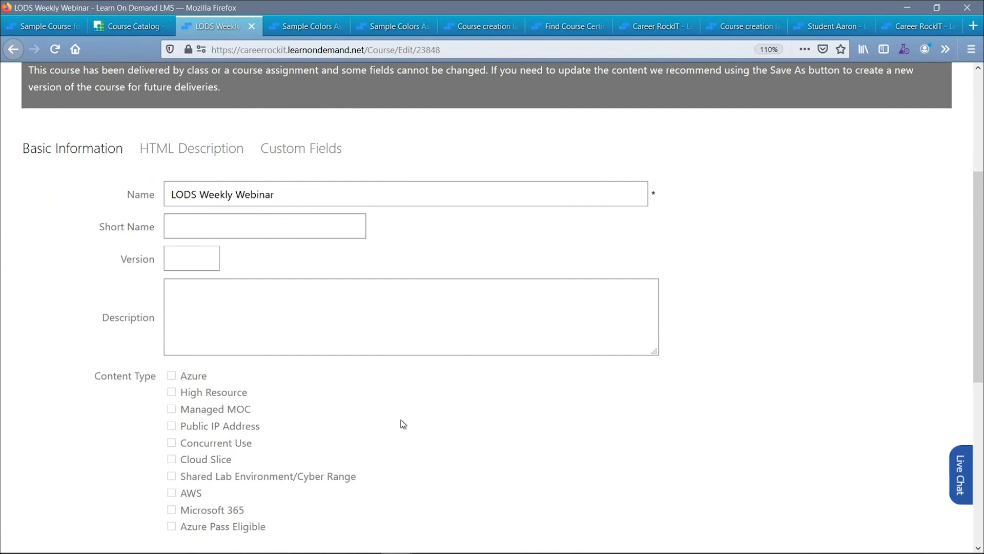
pyautogui.scroll(-2, 403, 424)
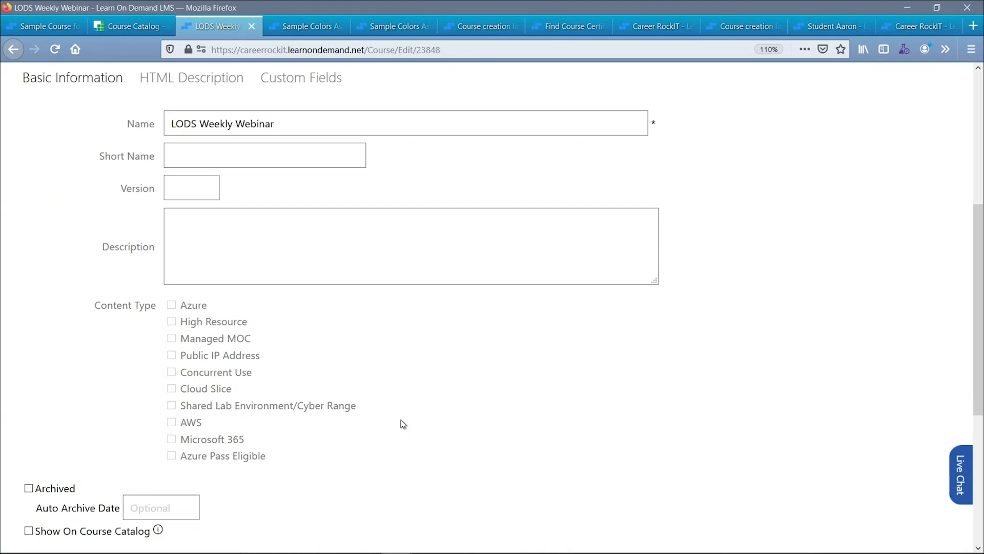
pyautogui.scroll(2, 404, 419)
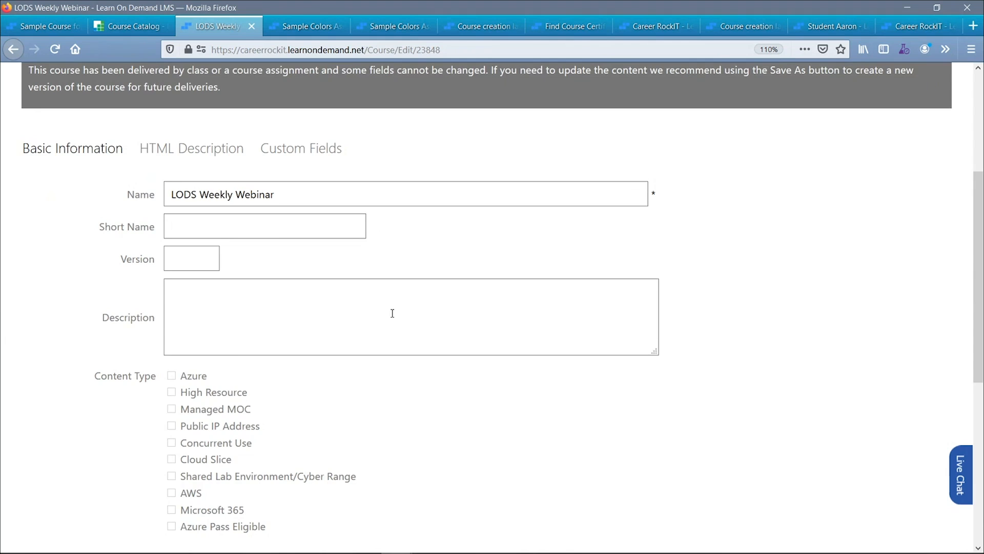
pyautogui.scroll(-4, 394, 315)
pyautogui.scroll(4, 396, 320)
pyautogui.click(216, 147)
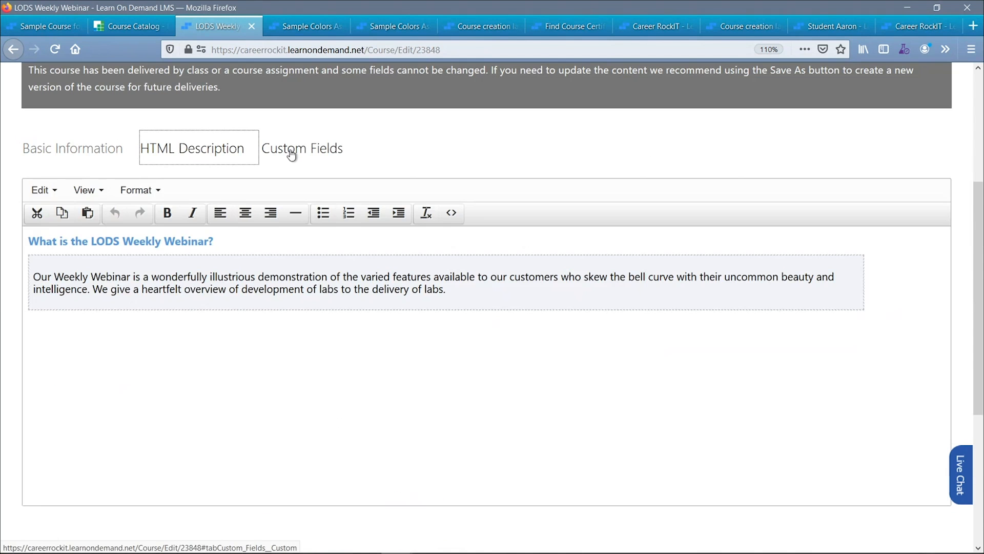
pyautogui.click(291, 154)
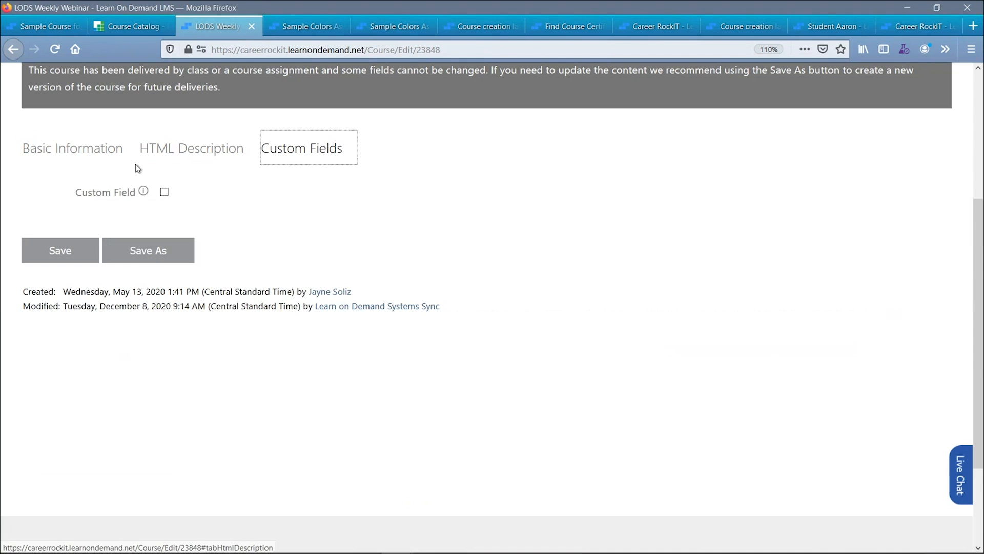
pyautogui.click(79, 160)
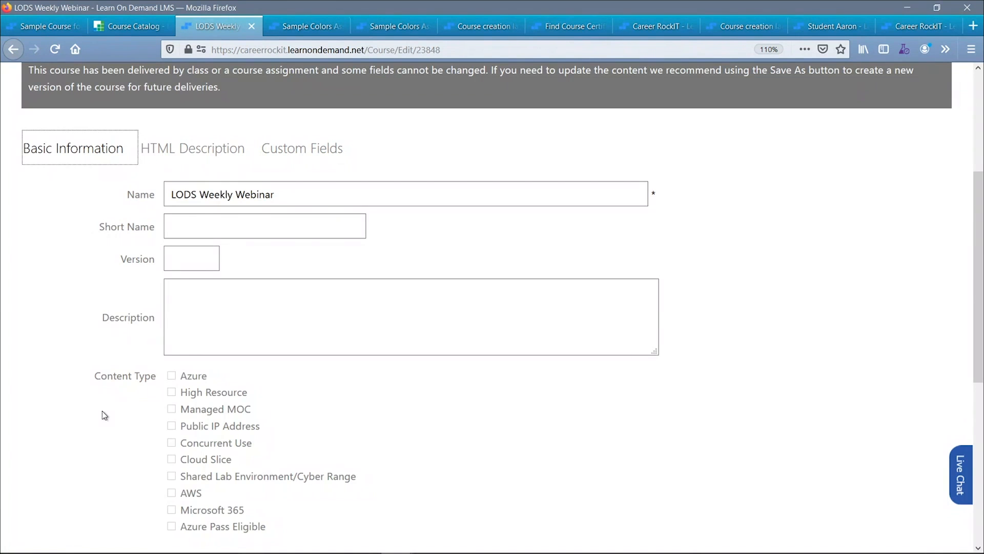
pyautogui.scroll(-4, 102, 410)
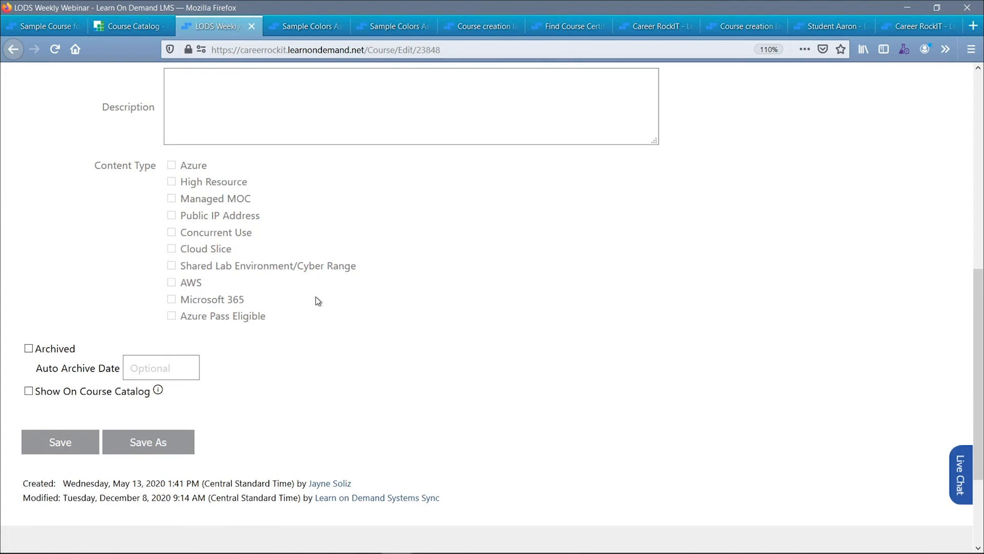
pyautogui.scroll(4, 317, 297)
pyautogui.scroll(3, 317, 296)
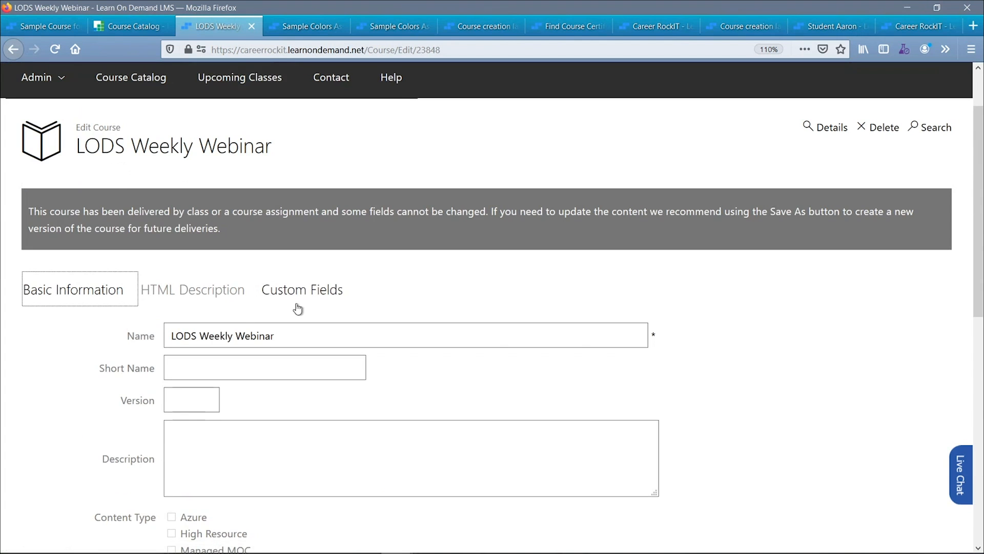
# - Save the course as a new copy with the name "LODS Weekly Webinar version 3"
pyautogui.scroll(-7, 75, 491)
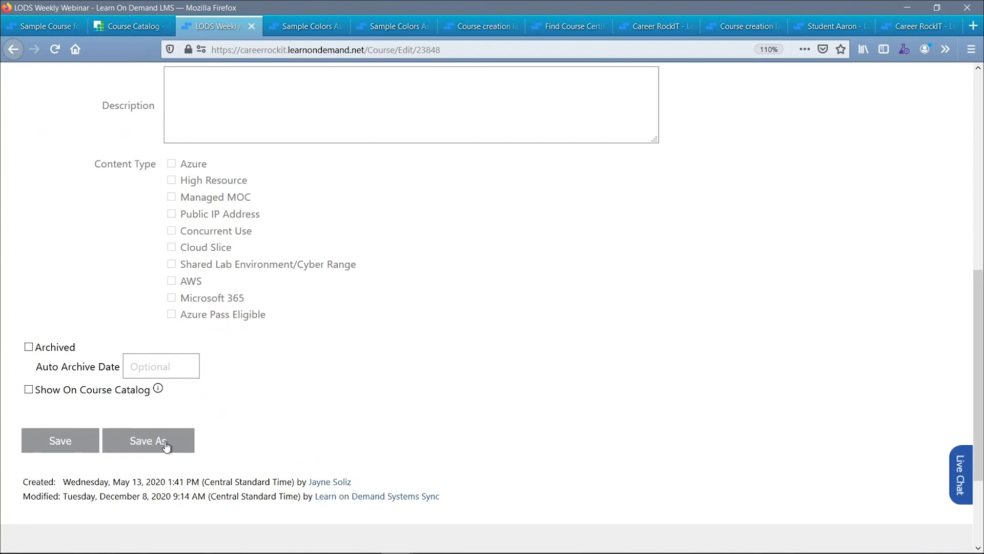
pyautogui.click(165, 444)
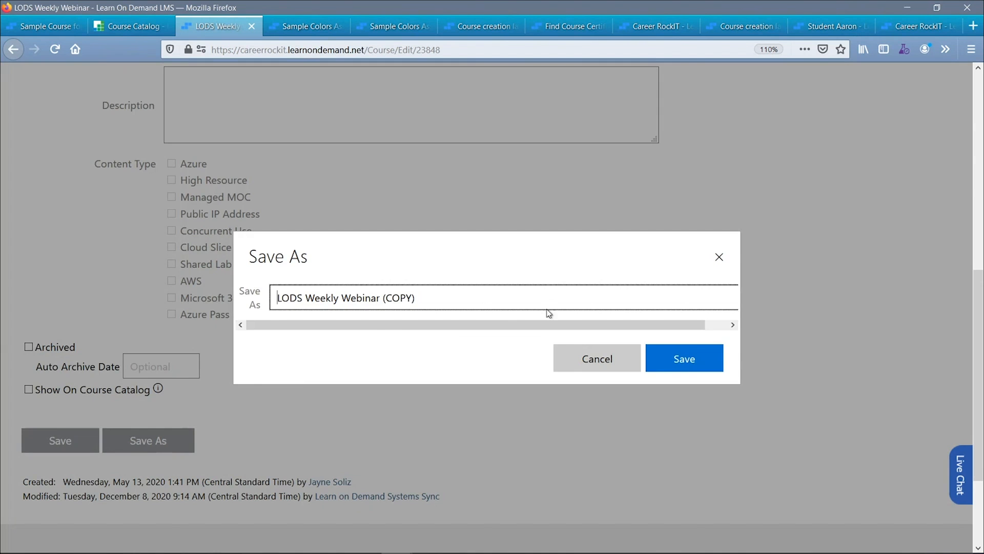
pyautogui.click(719, 257)
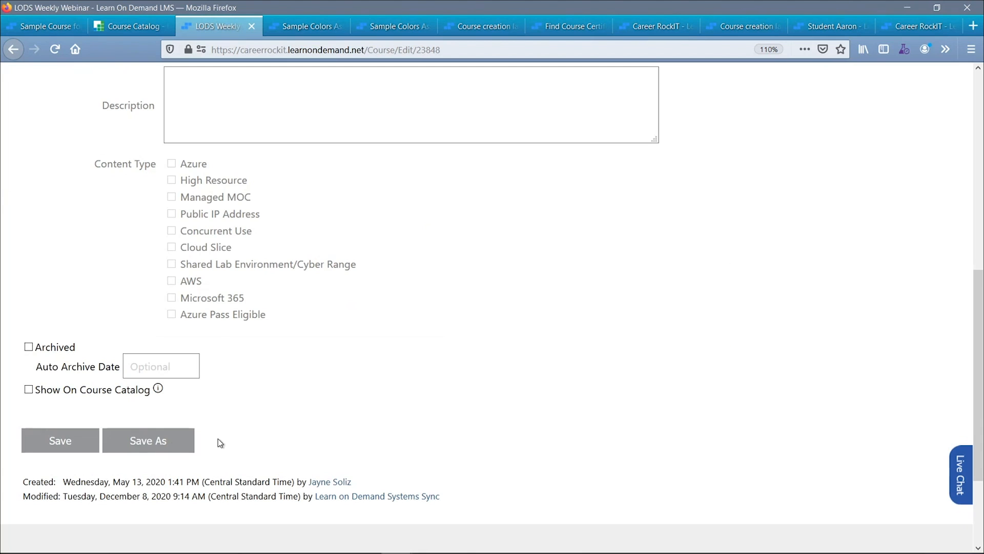
pyautogui.click(151, 441)
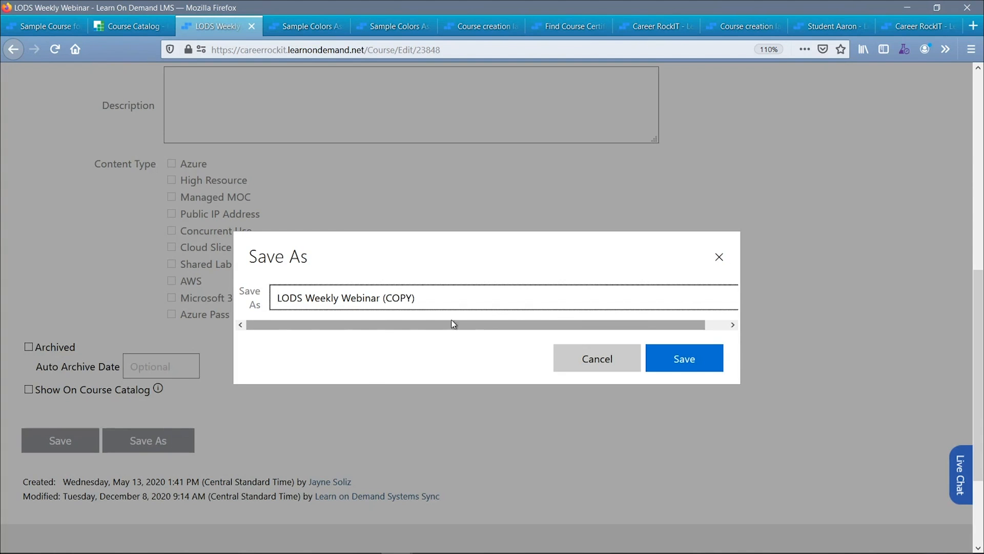
pyautogui.moveTo(422, 301); pyautogui.dragTo(382, 314)
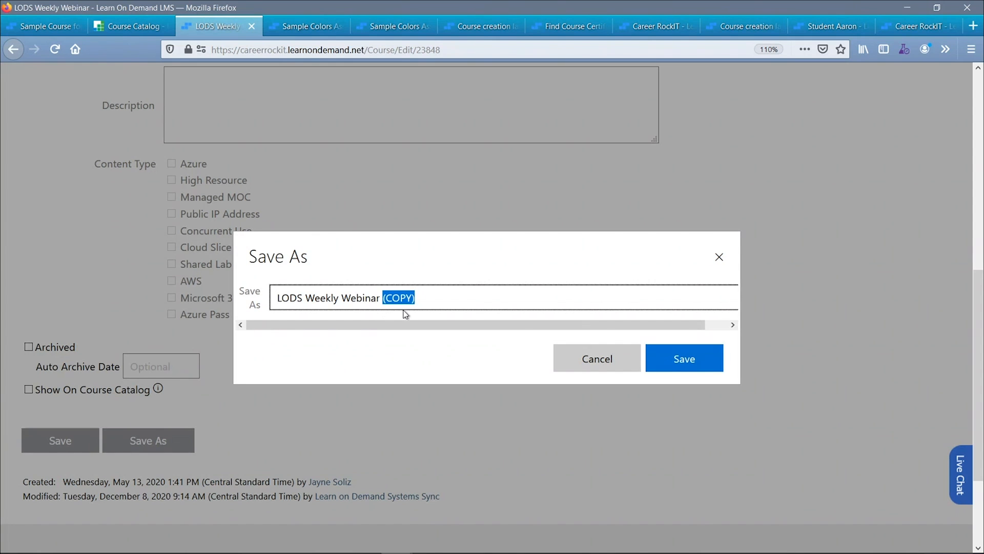
pyautogui.write('versui')
pyautogui.press('BackSpace')
pyautogui.press('BackSpace')
pyautogui.write('ion 3')
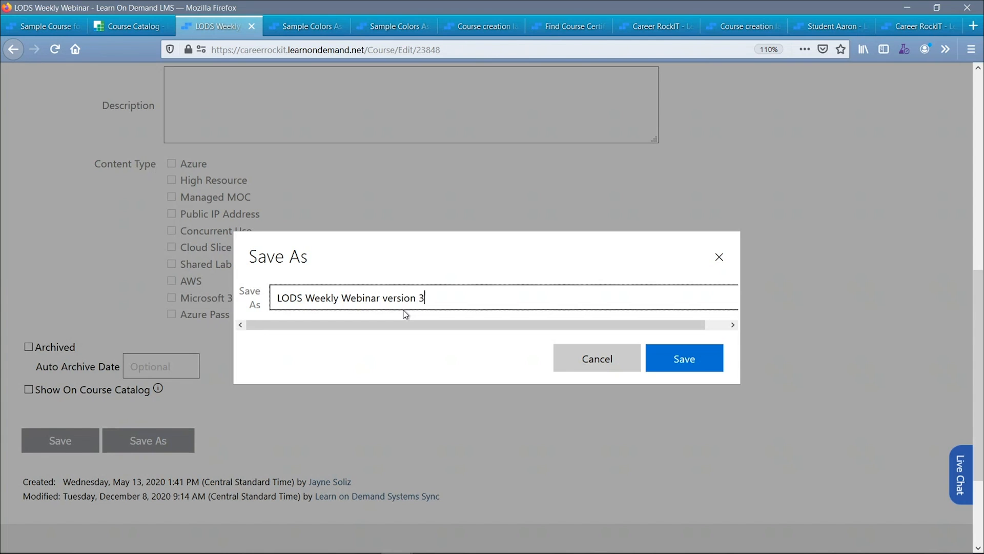
pyautogui.click(668, 355)
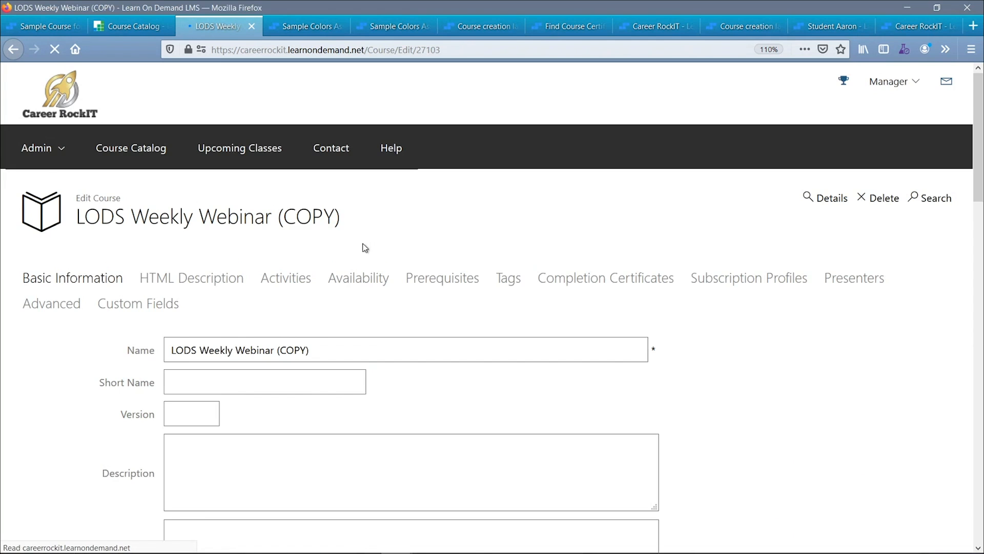
# - Replace "(COPY)" in the copied course's Name with "version 3"
pyautogui.scroll(-2, 365, 248)
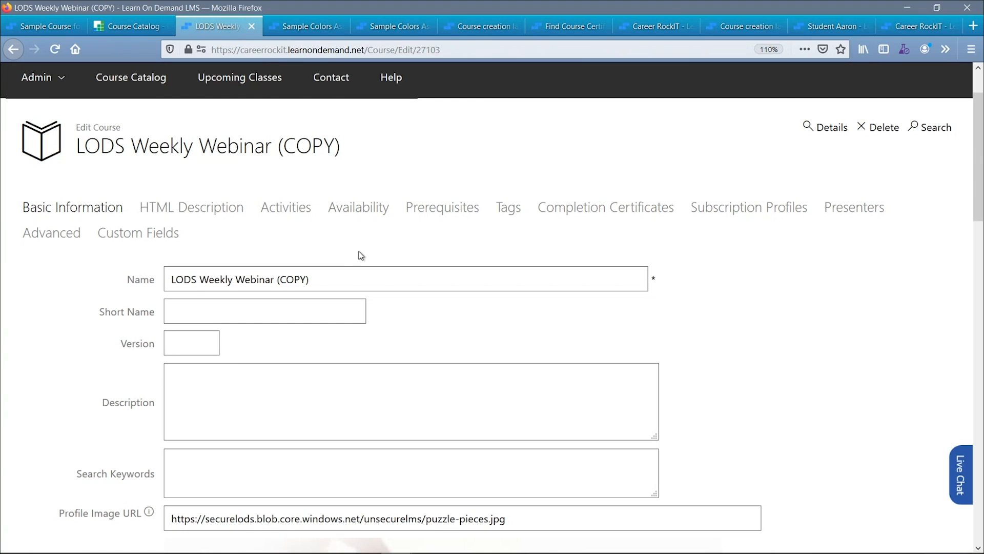
pyautogui.moveTo(292, 282); pyautogui.dragTo(277, 280)
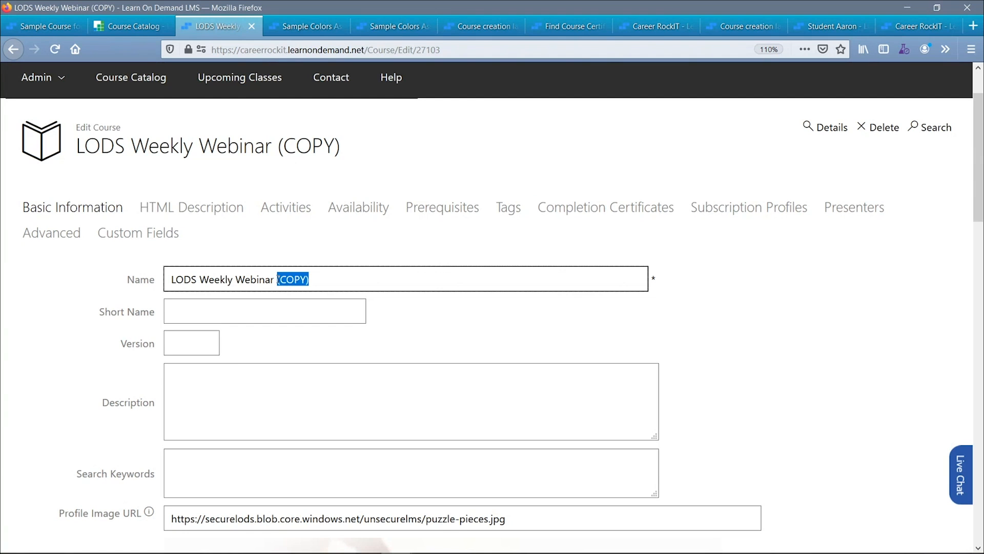
pyautogui.write('Version 3')
pyautogui.click(180, 306)
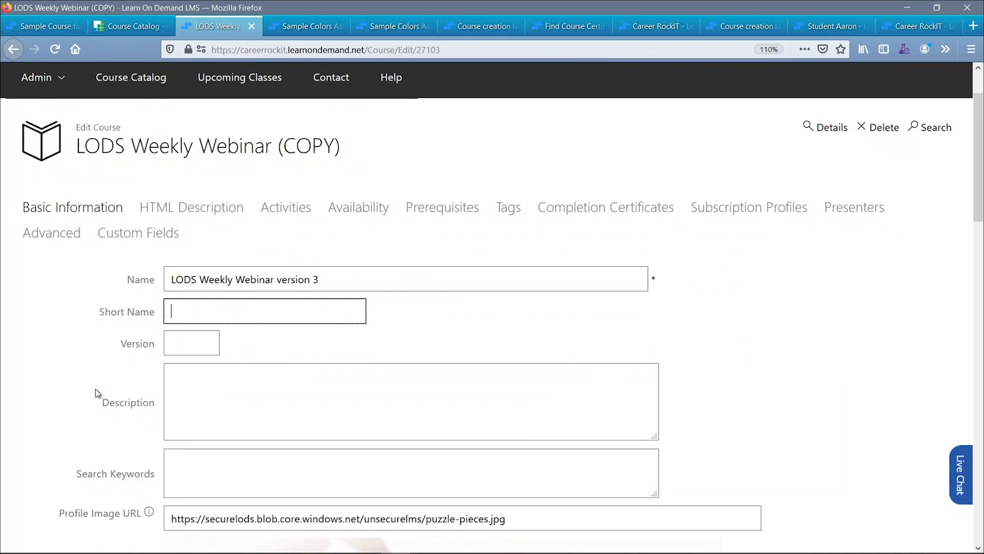
# - Examine the activities carried over into the copied course, including their availability and completion settings
pyautogui.scroll(-2, 96, 388)
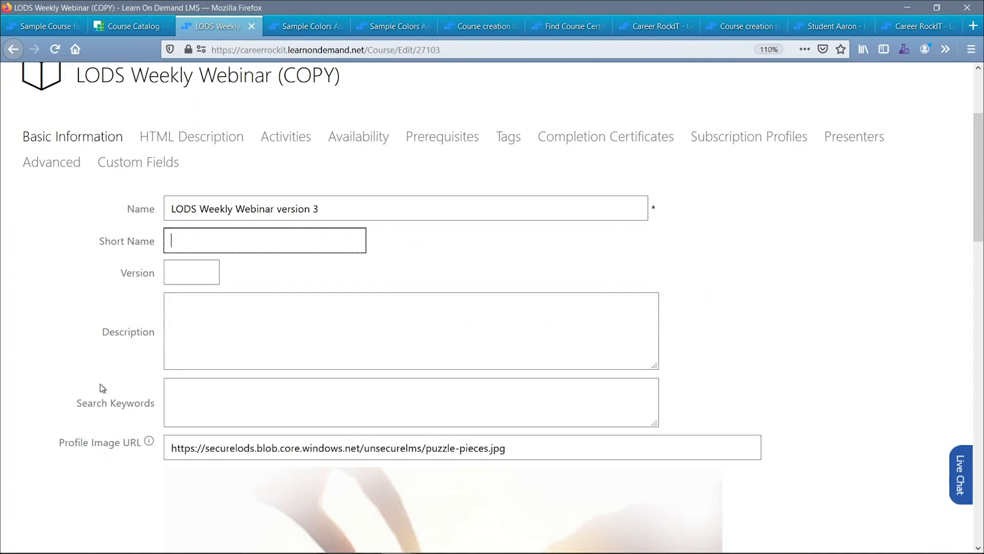
pyautogui.click(292, 136)
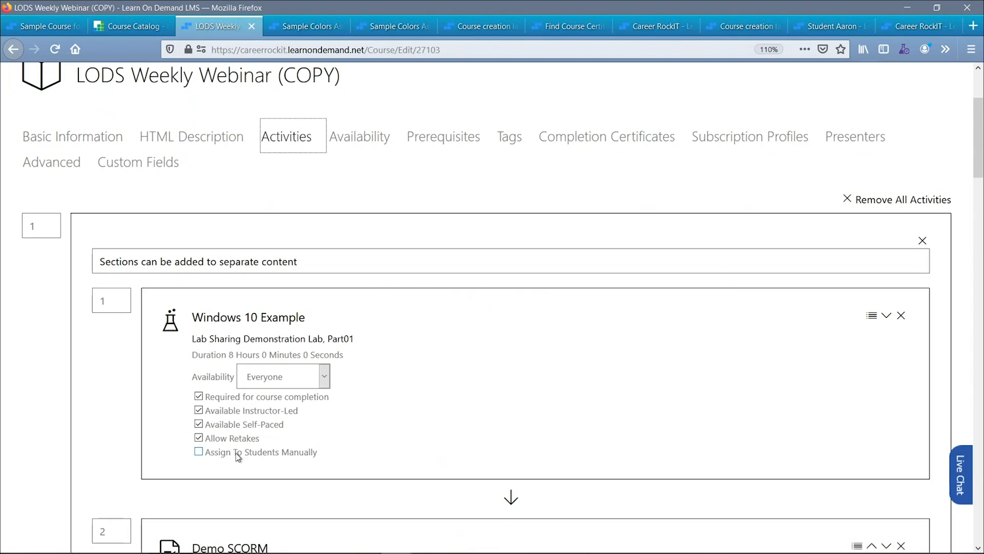
pyautogui.scroll(-4, 236, 454)
pyautogui.scroll(-3, 230, 447)
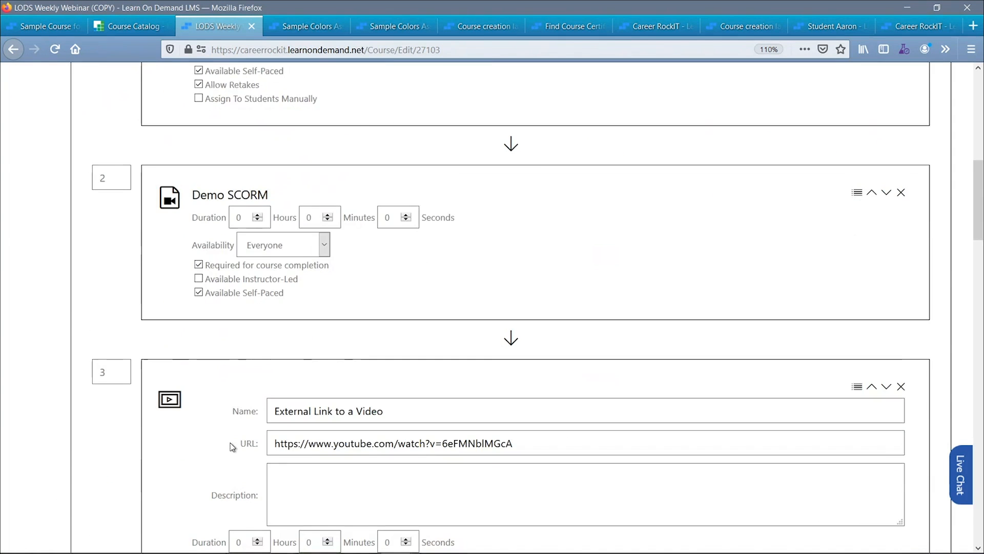
pyautogui.scroll(-5, 231, 447)
pyautogui.scroll(12, 230, 442)
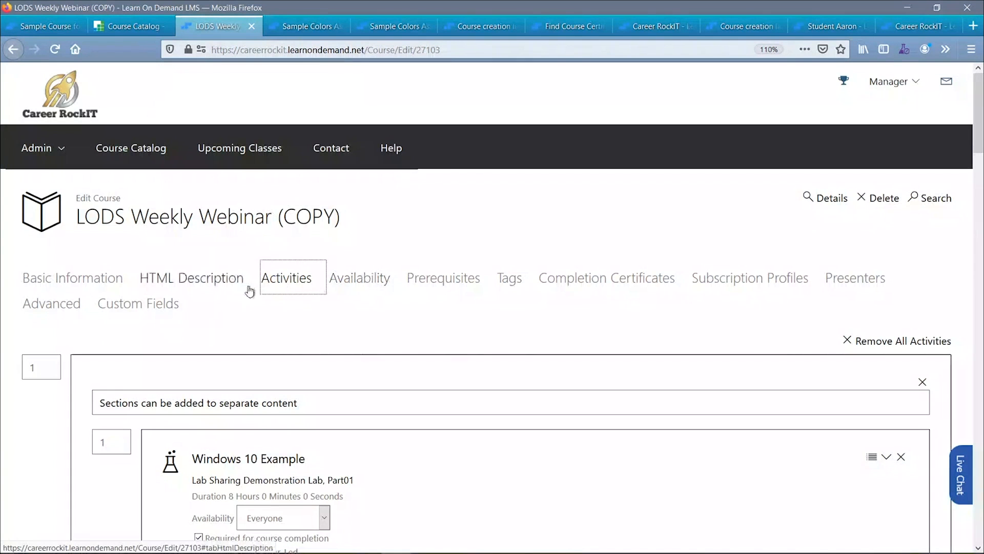
pyautogui.click(227, 243)
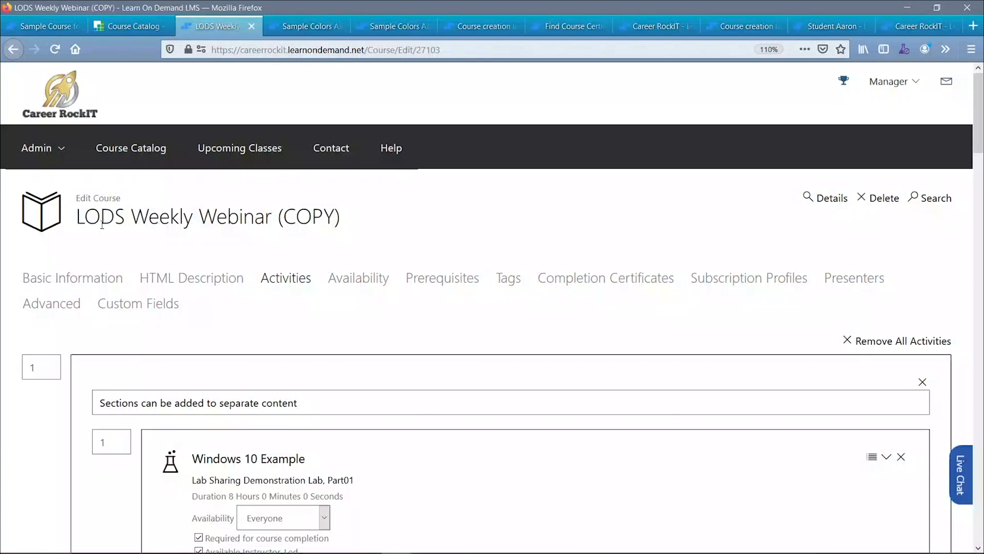
pyautogui.scroll(-4, 98, 235)
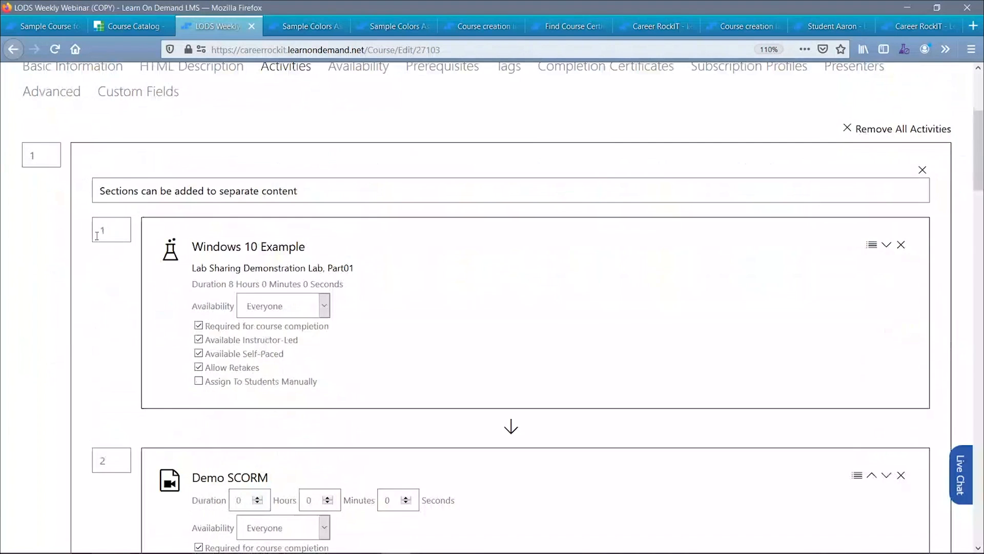
pyautogui.scroll(3, 60, 287)
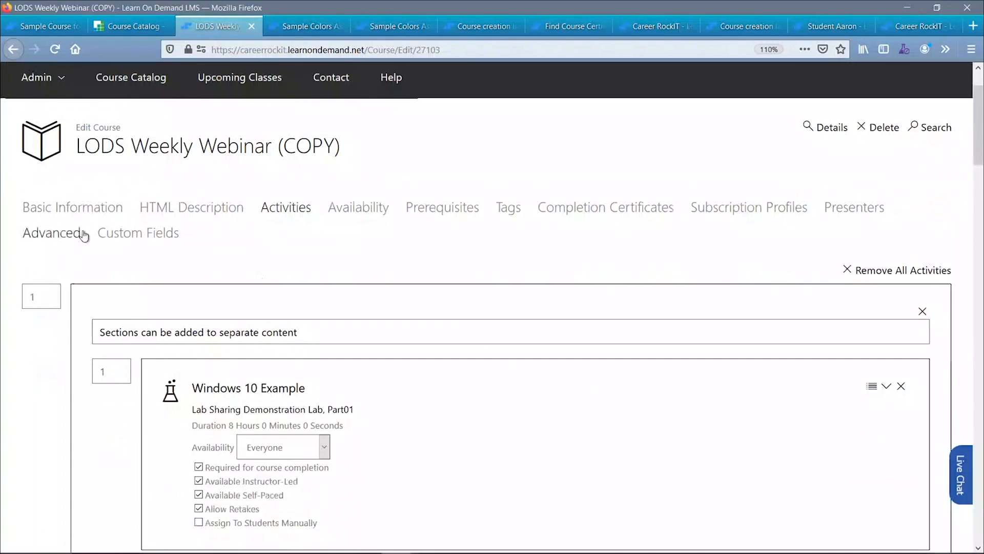
# - In the basic information, set the course's short name to "webinar" and its version to 3
pyautogui.click(92, 218)
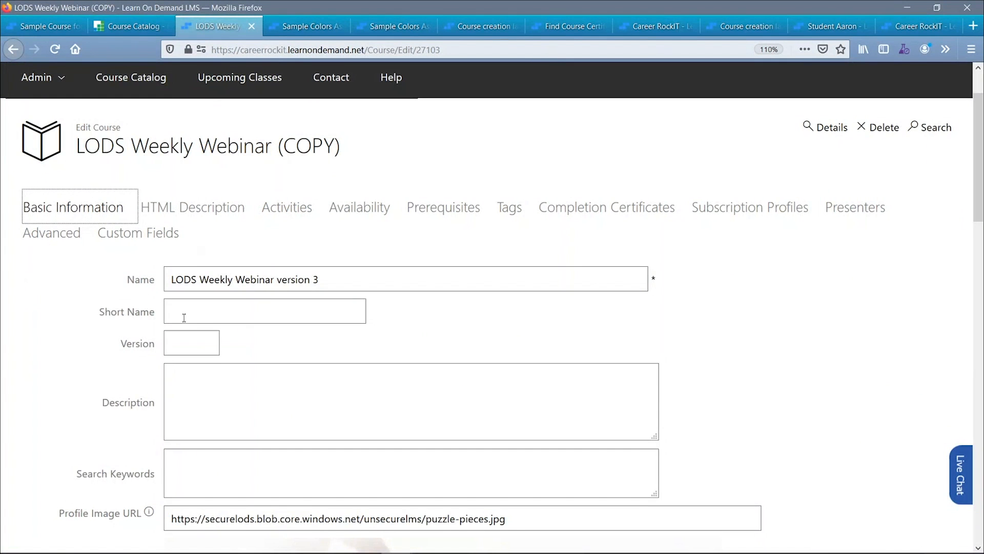
pyautogui.scroll(-2, 110, 316)
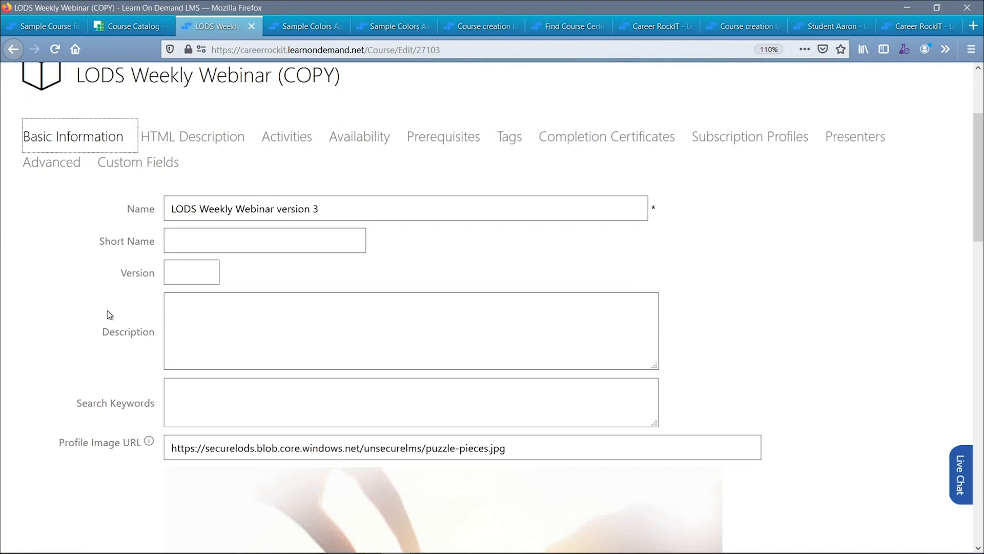
pyautogui.click(190, 251)
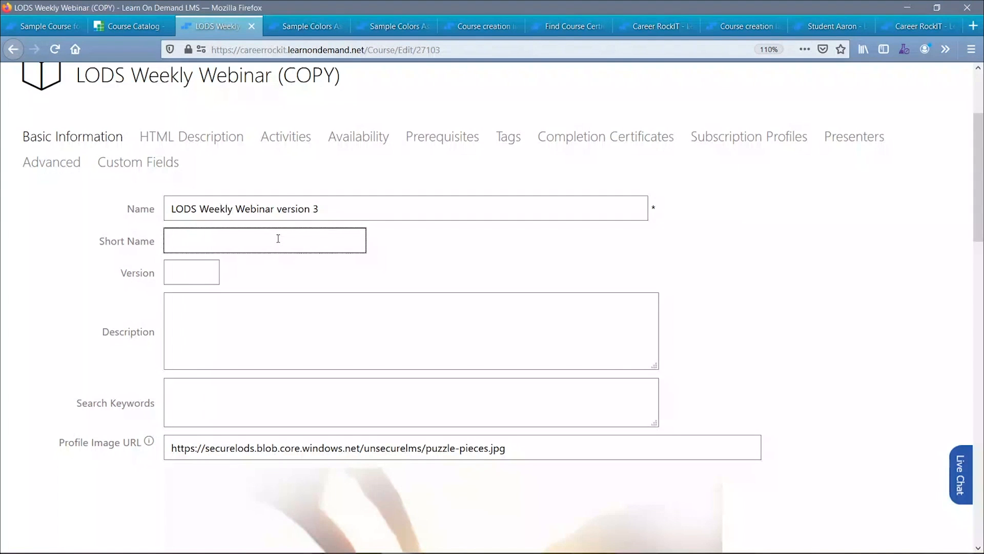
pyautogui.write('webinar')
pyautogui.click(212, 272)
pyautogui.write('3')
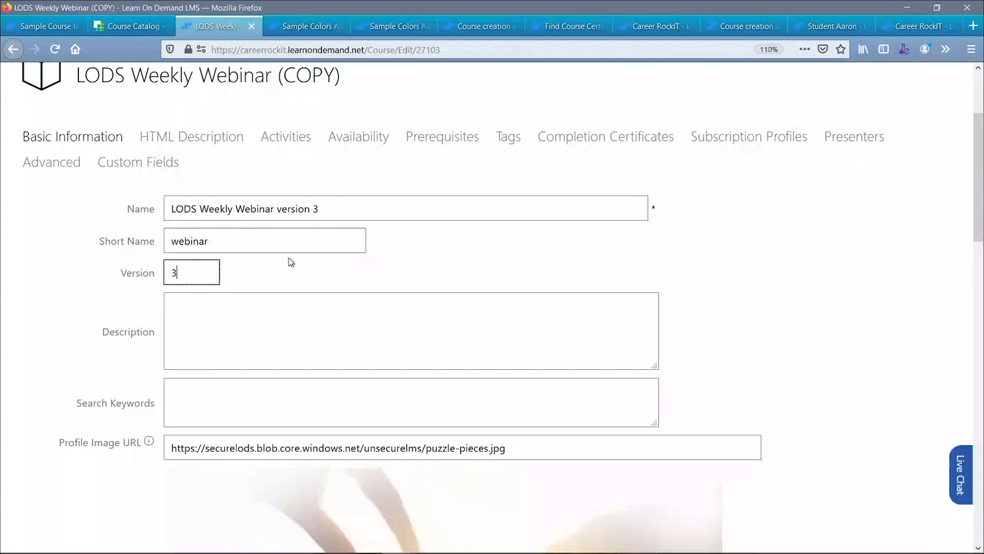
# - Enter "this is a description" as the course's plain description and select that text
pyautogui.click(190, 313)
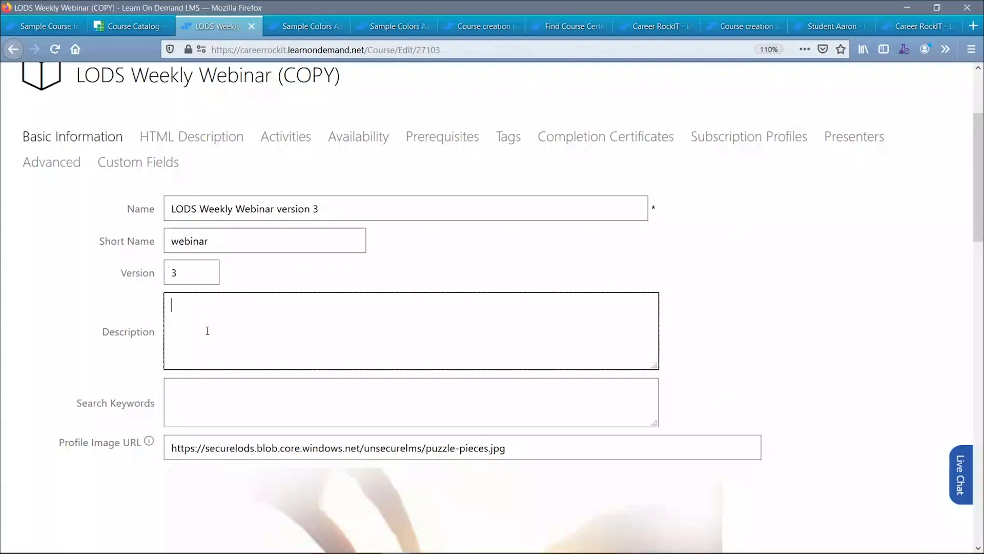
pyautogui.write('this is a des')
pyautogui.press('BackSpace')
pyautogui.write('des')
pyautogui.write('crio')
pyautogui.write('ption')
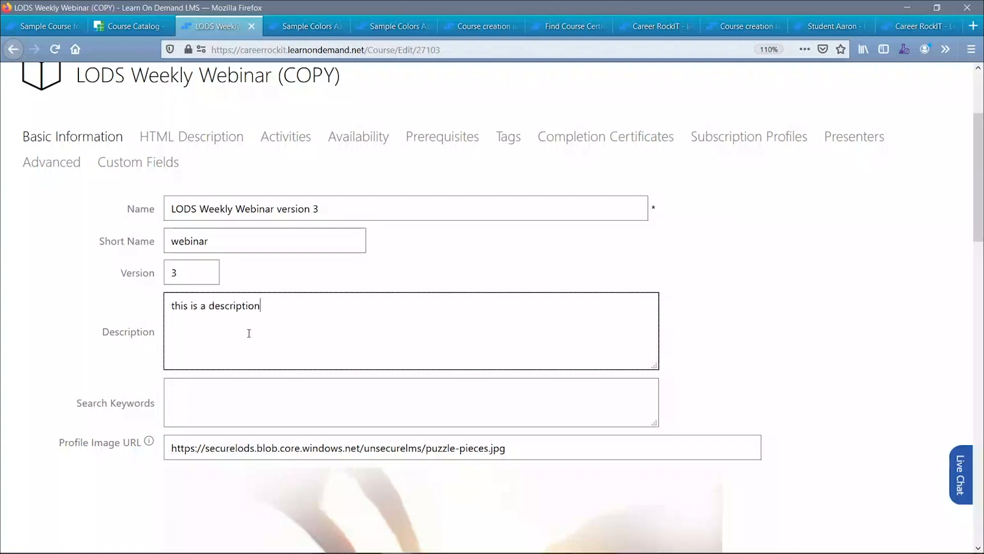
pyautogui.moveTo(264, 310); pyautogui.dragTo(155, 321)
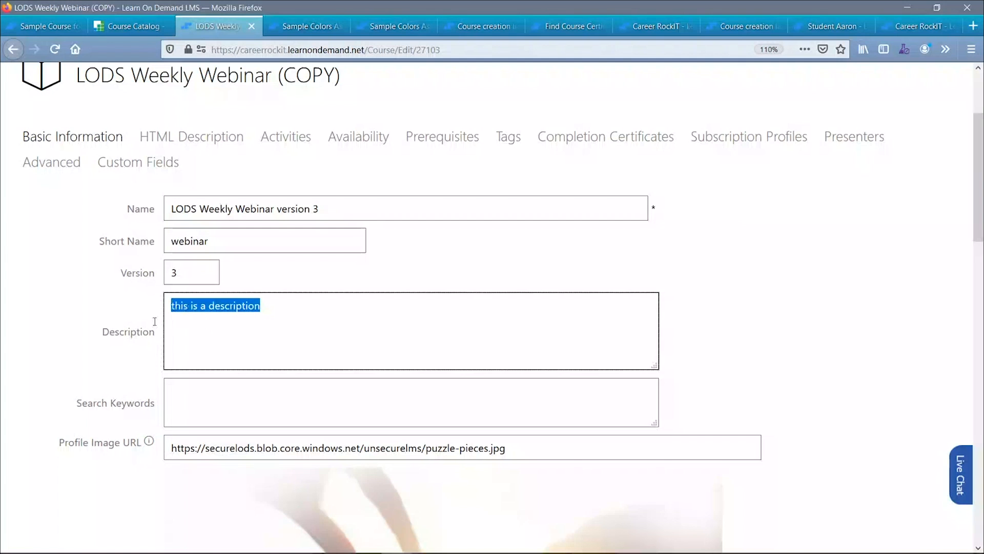
# - View the copied course's HTML description together with its source code, and close the source code without editing it
pyautogui.click(203, 148)
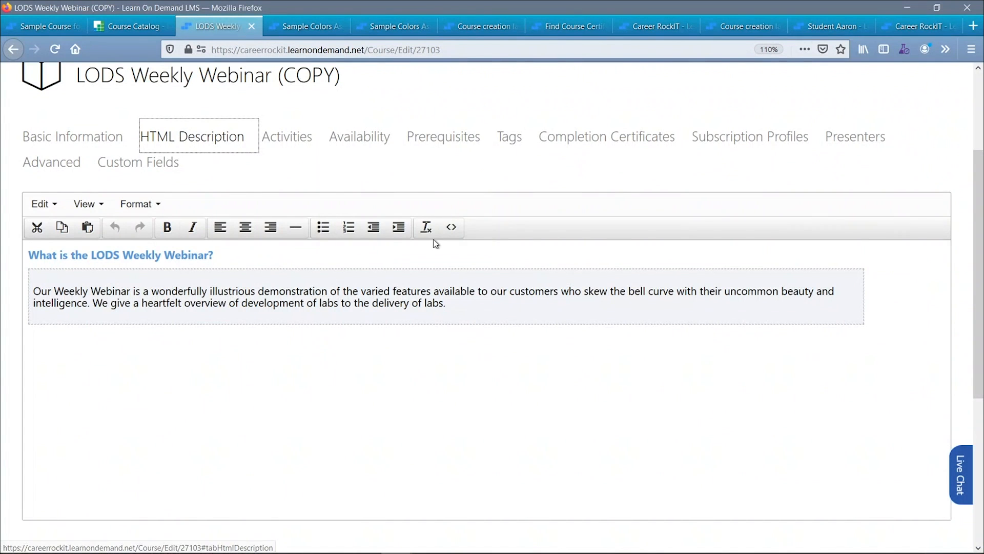
pyautogui.click(456, 236)
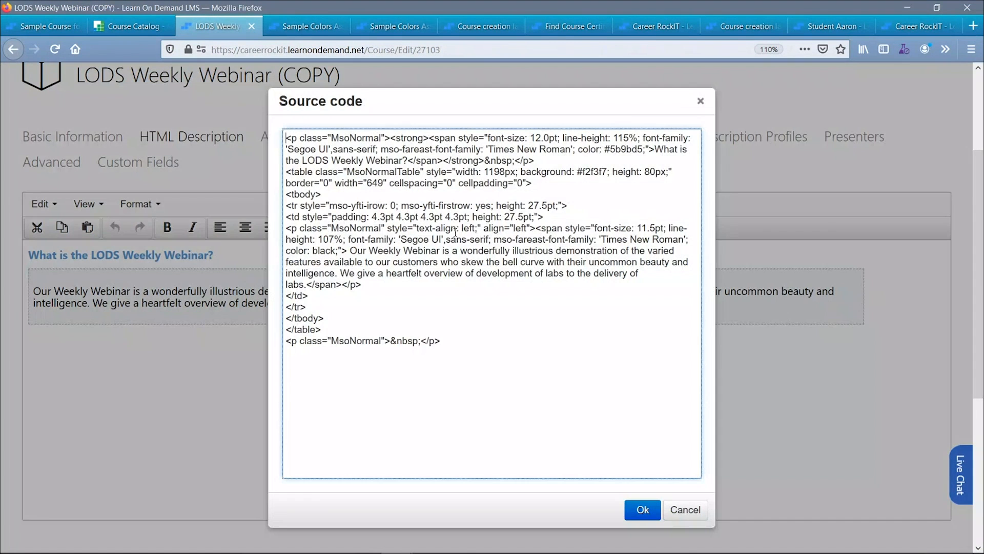
pyautogui.click(700, 101)
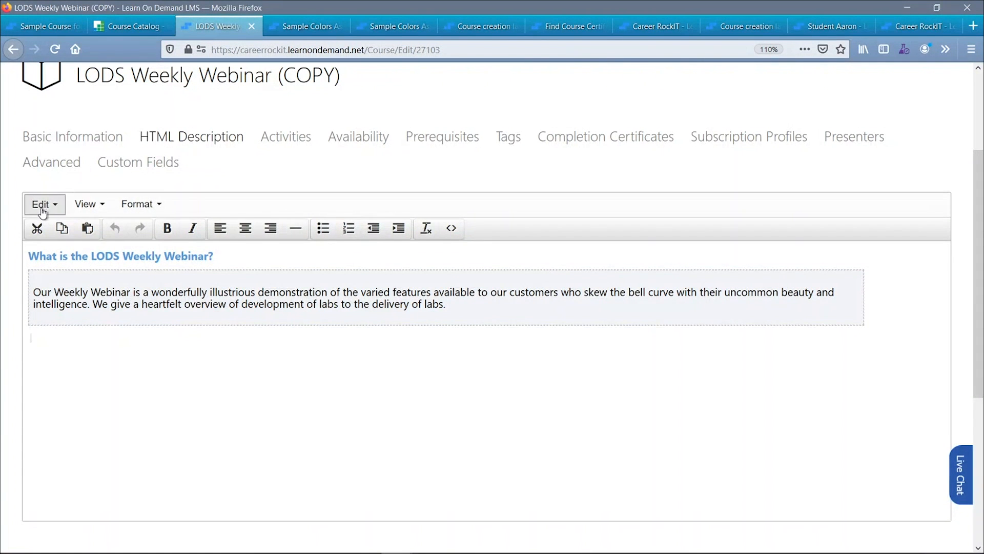
# - Return to the course's basic information and review the Search Keywords and Profile Image URL fields
pyautogui.click(65, 147)
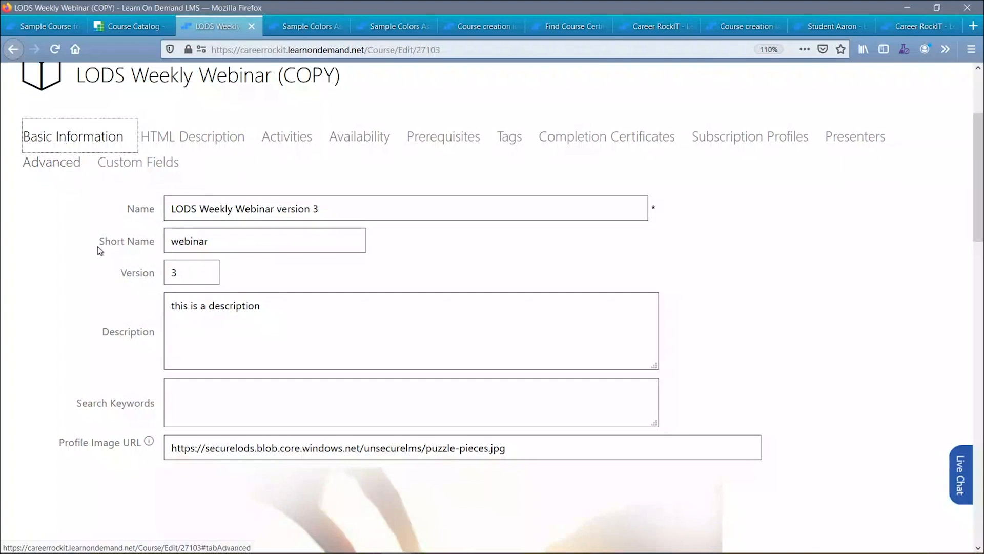
pyautogui.scroll(-3, 106, 278)
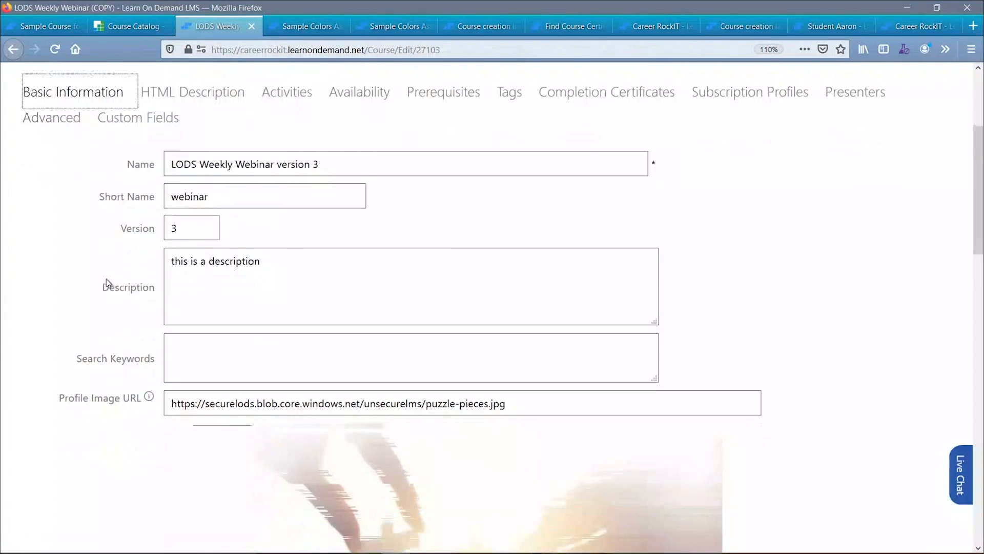
pyautogui.moveTo(155, 262); pyautogui.dragTo(76, 261)
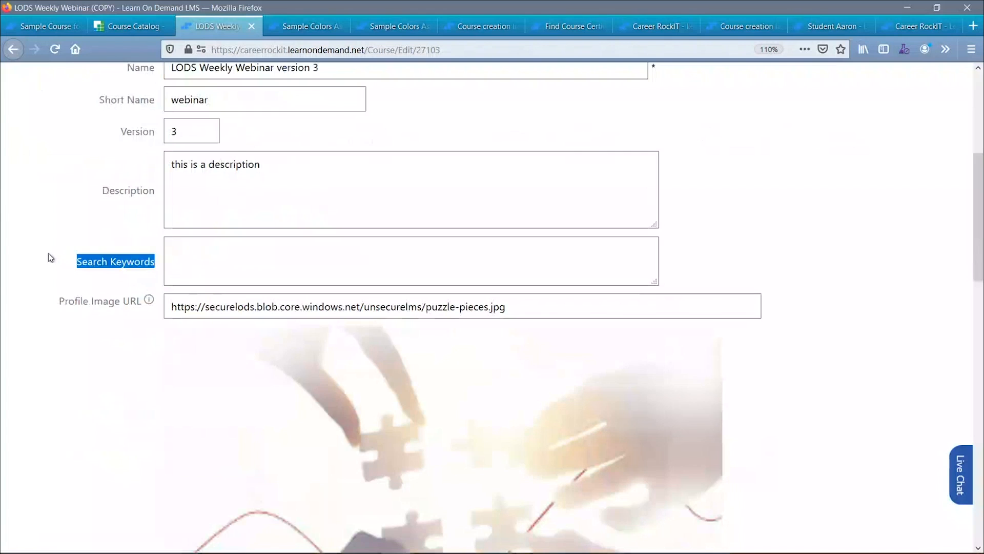
pyautogui.scroll(-3, 48, 253)
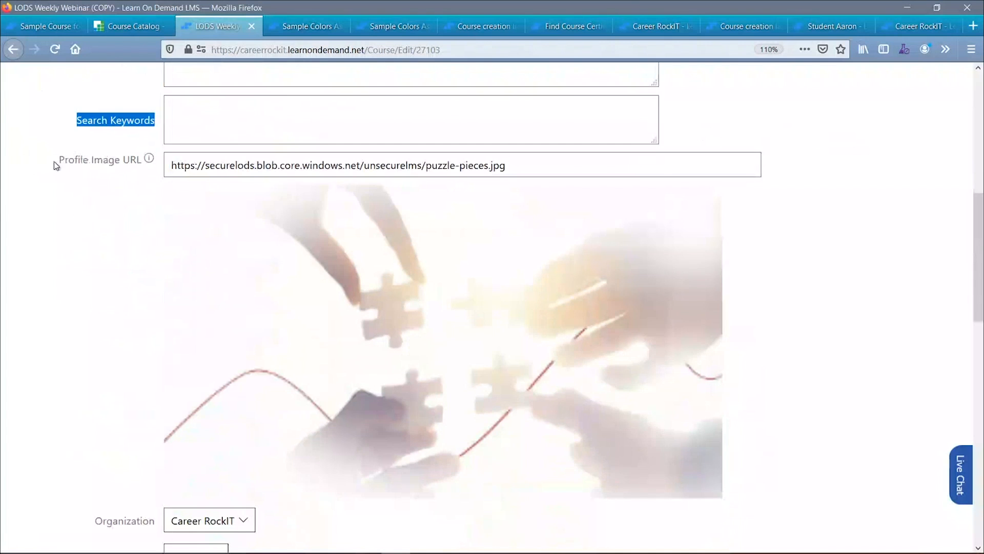
pyautogui.moveTo(56, 165); pyautogui.dragTo(142, 167)
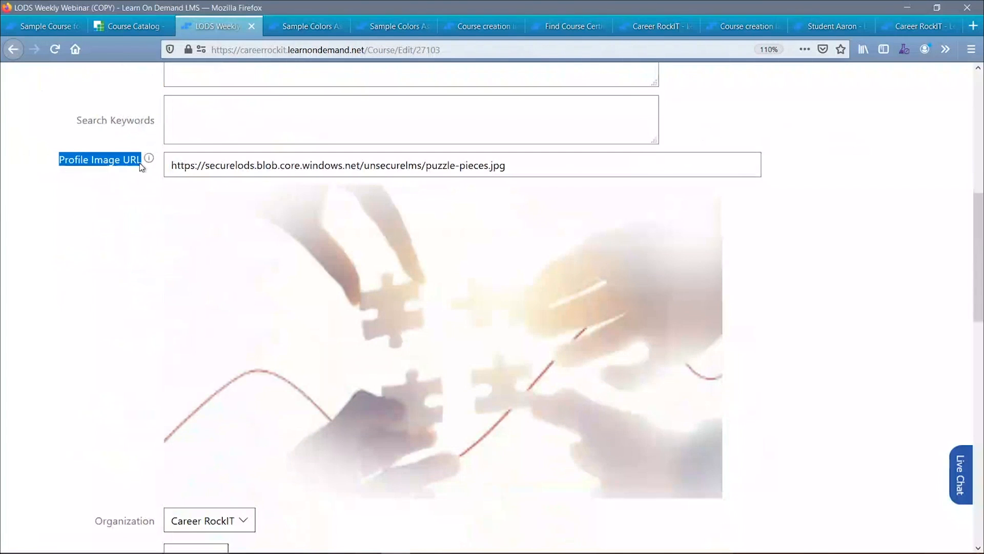
# - Look at the Challenge Labs course catalog and the Sample Course for Launch profile, and return to the webinar course's edit page
pyautogui.click(136, 29)
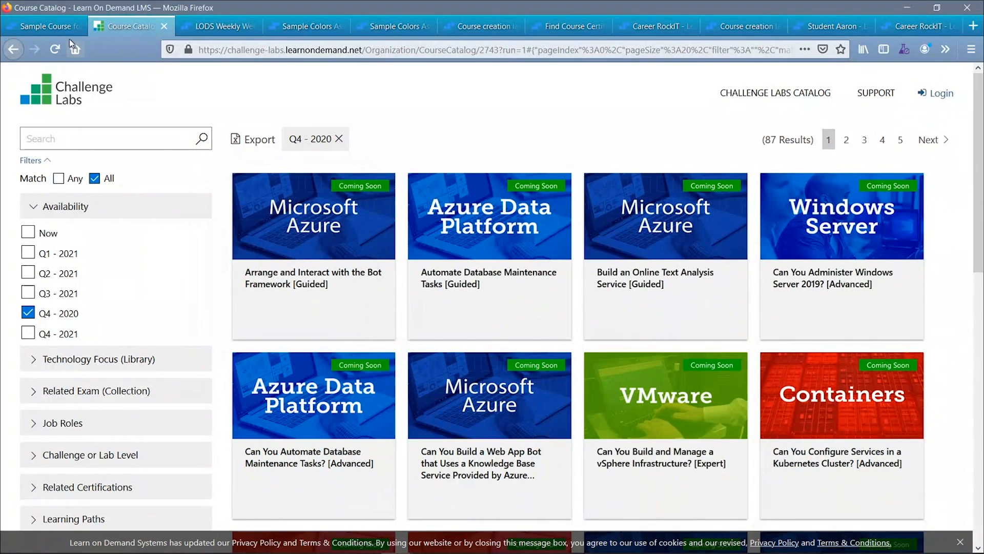
pyautogui.click(42, 26)
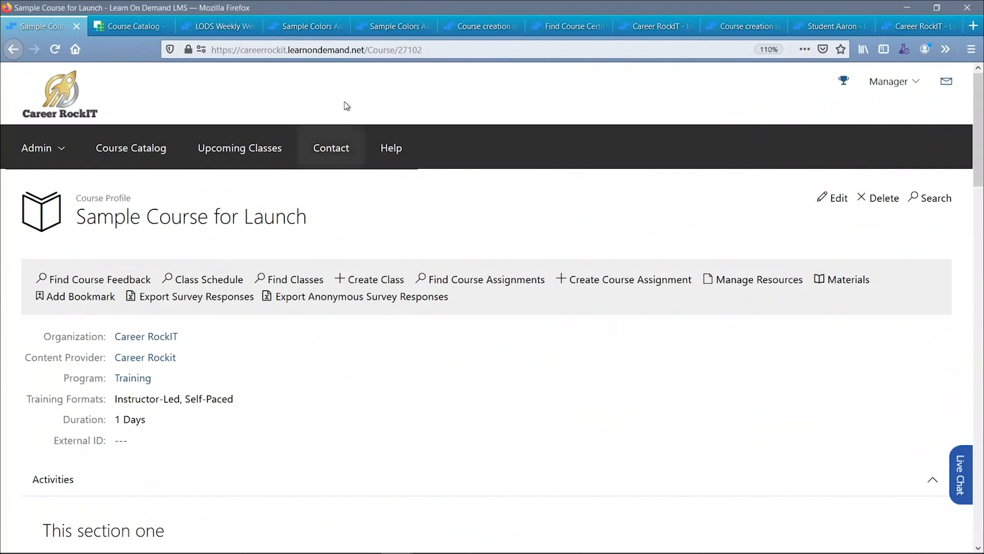
pyautogui.click(194, 26)
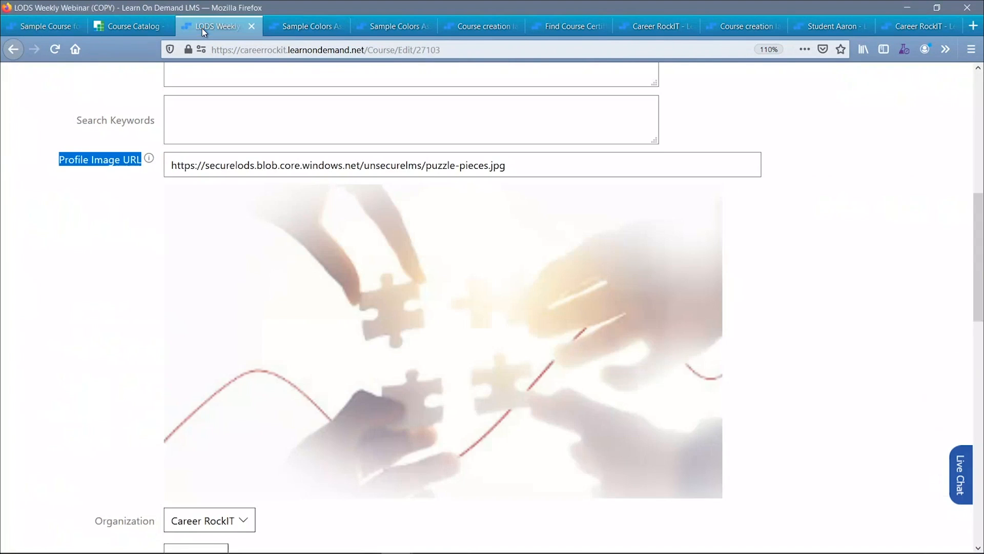
# - Review the course's organization, program, duration, content provider and Discussion settings in the basic information
pyautogui.scroll(-5, 260, 292)
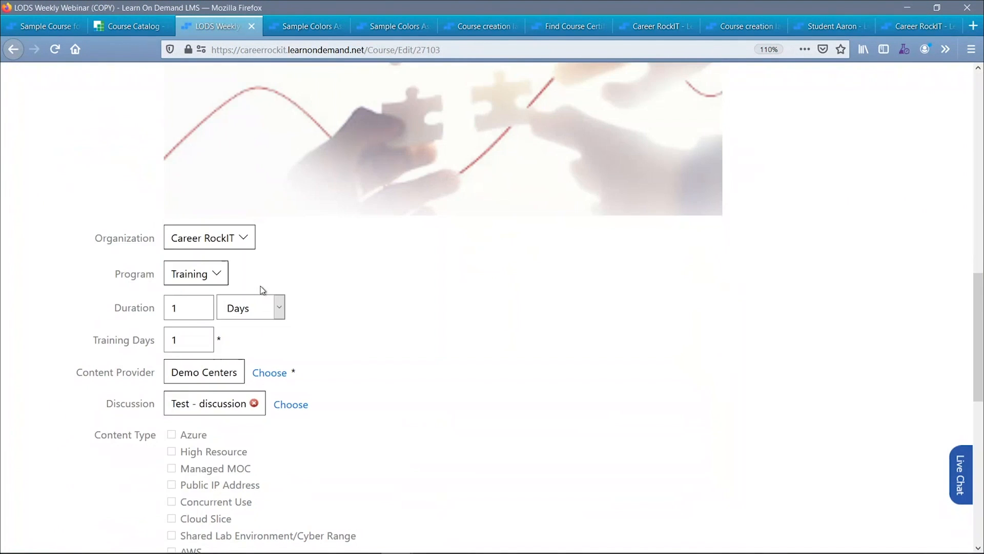
pyautogui.scroll(-3, 270, 277)
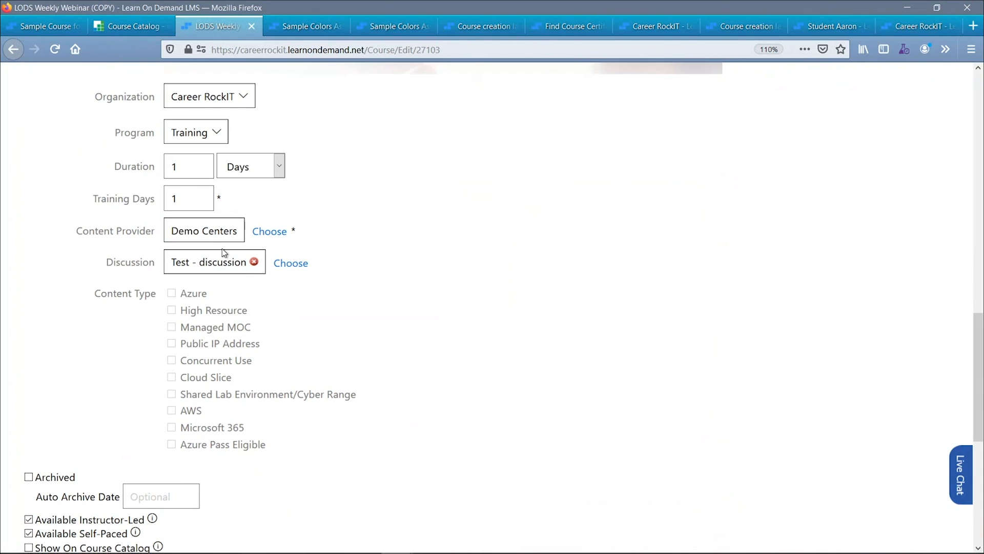
pyautogui.doubleClick(147, 266)
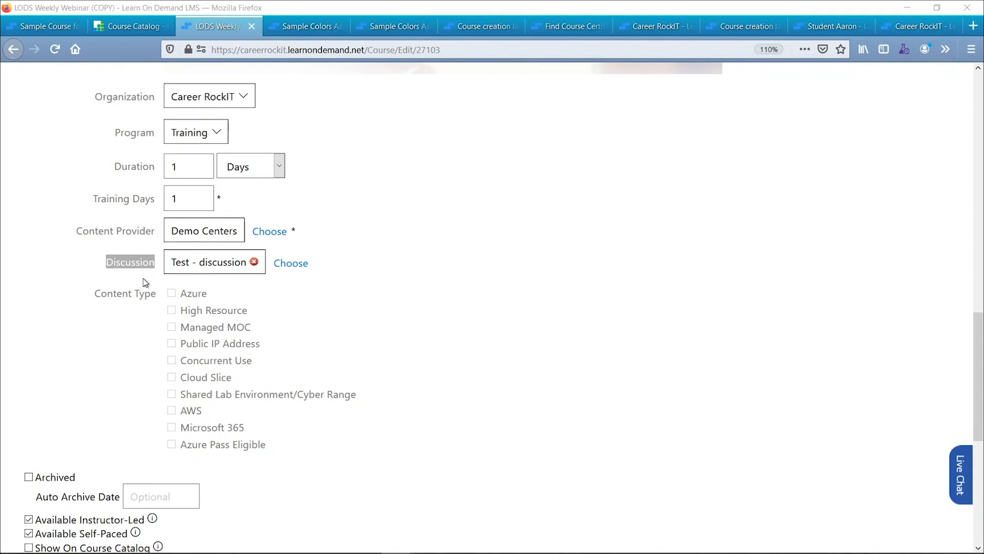
# - Switch to the student's private browser window, open the class enrollment's discussion and examine its disclaimer and post form
pyautogui.hotkey('alt', 'Tab')
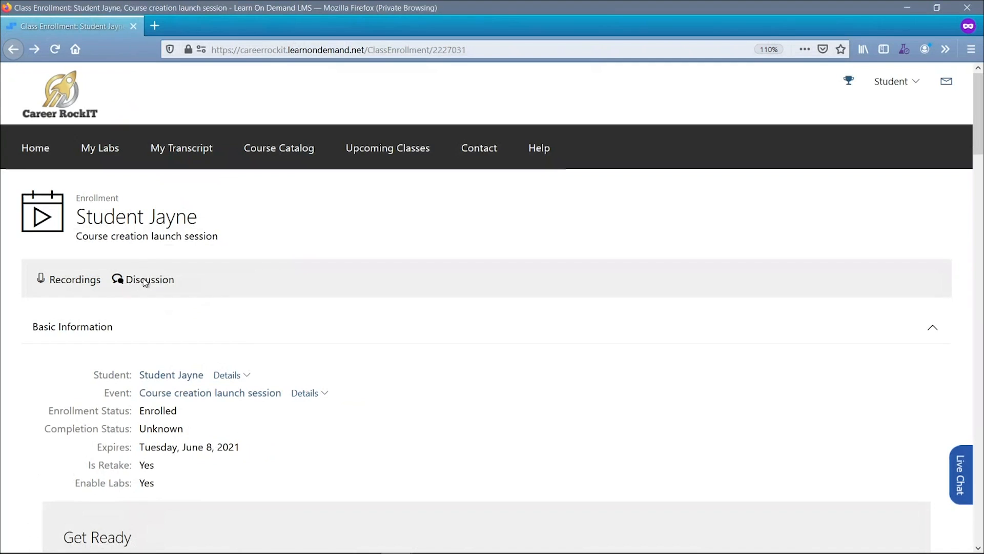
pyautogui.click(149, 287)
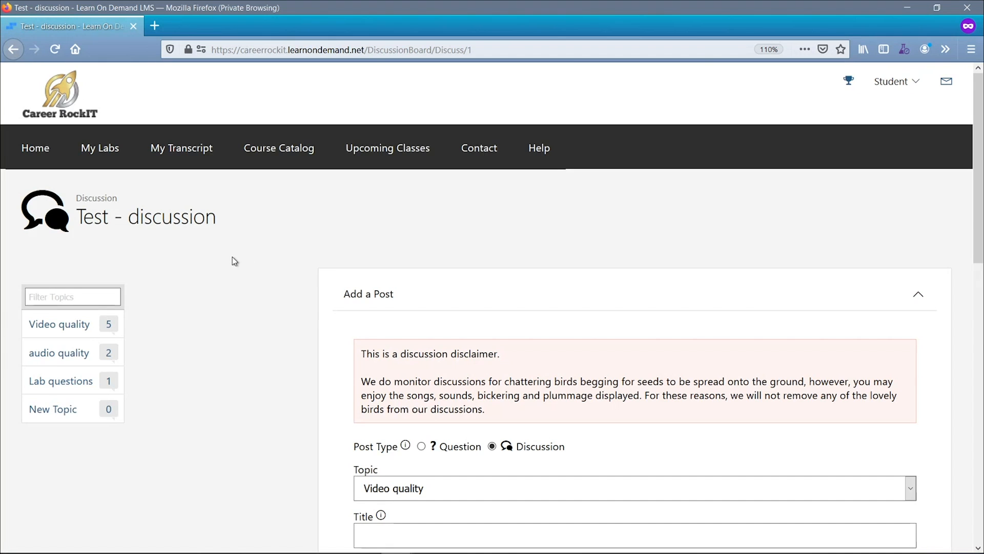
pyautogui.scroll(-1, 233, 259)
pyautogui.scroll(-1, 233, 259)
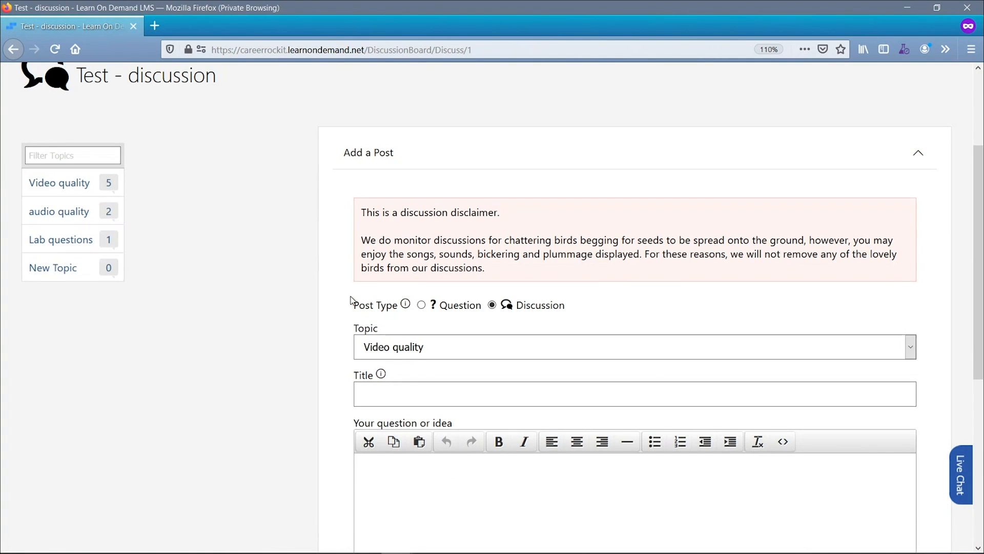
pyautogui.click(404, 391)
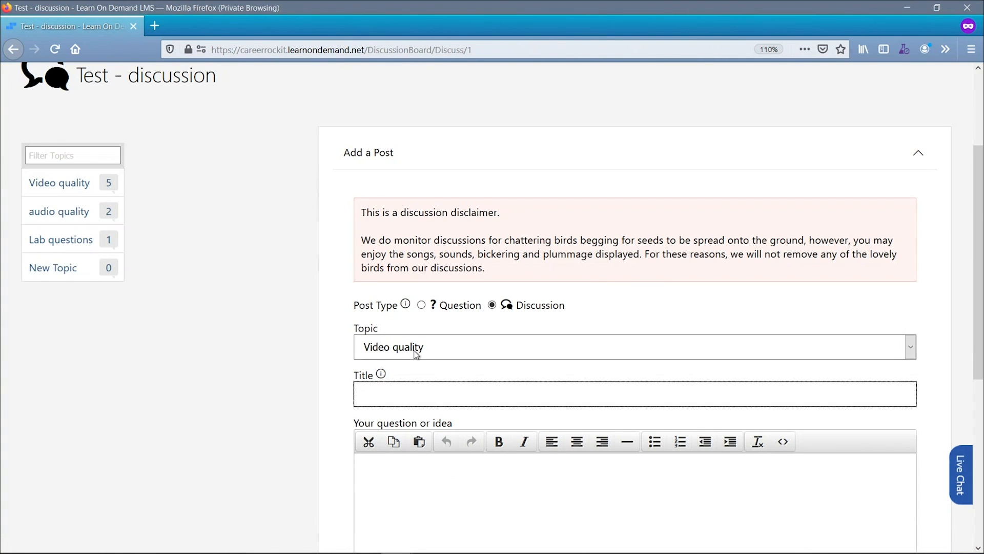
pyautogui.scroll(-2, 359, 326)
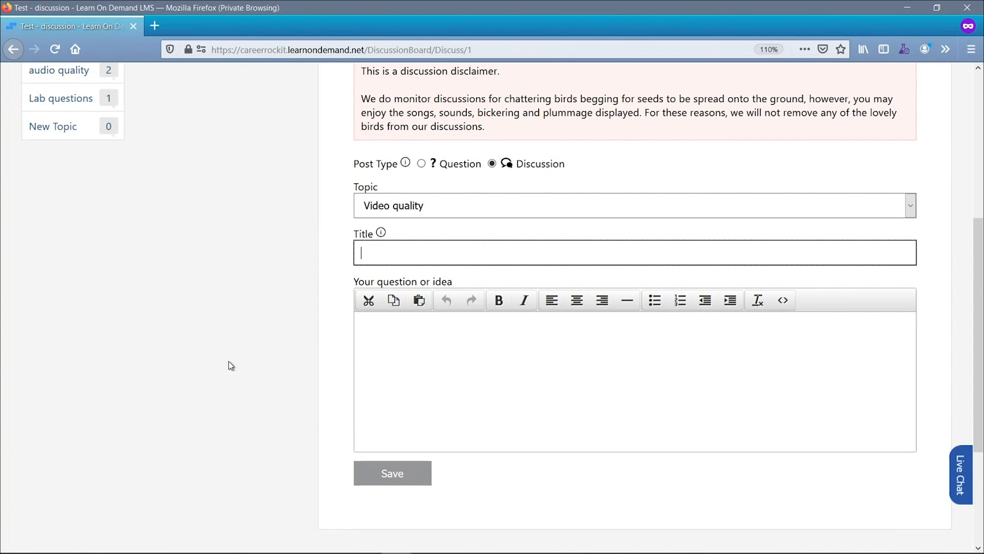
pyautogui.scroll(3, 226, 355)
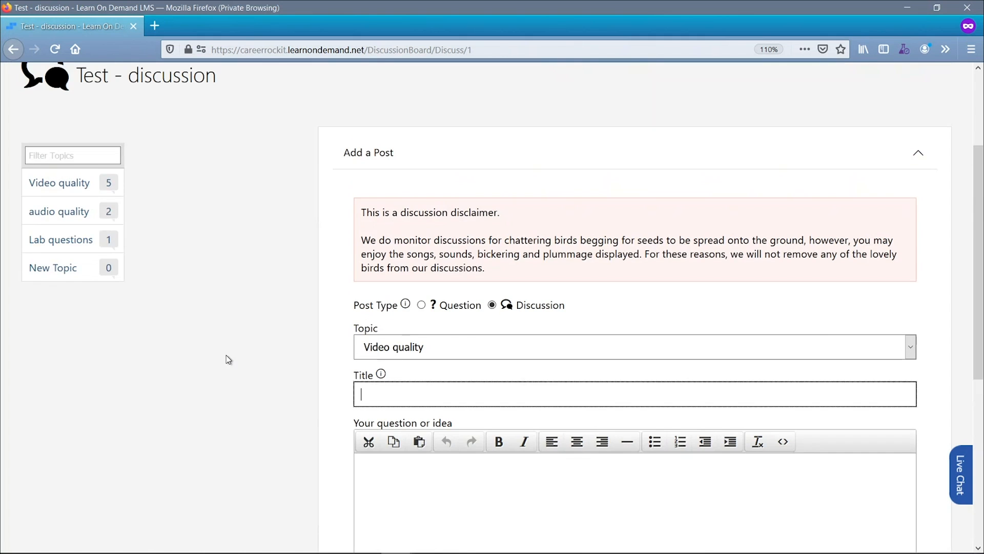
# - Read the "1st post" thread and its responses under the audio quality topic, and return to the student's home page
pyautogui.click(64, 220)
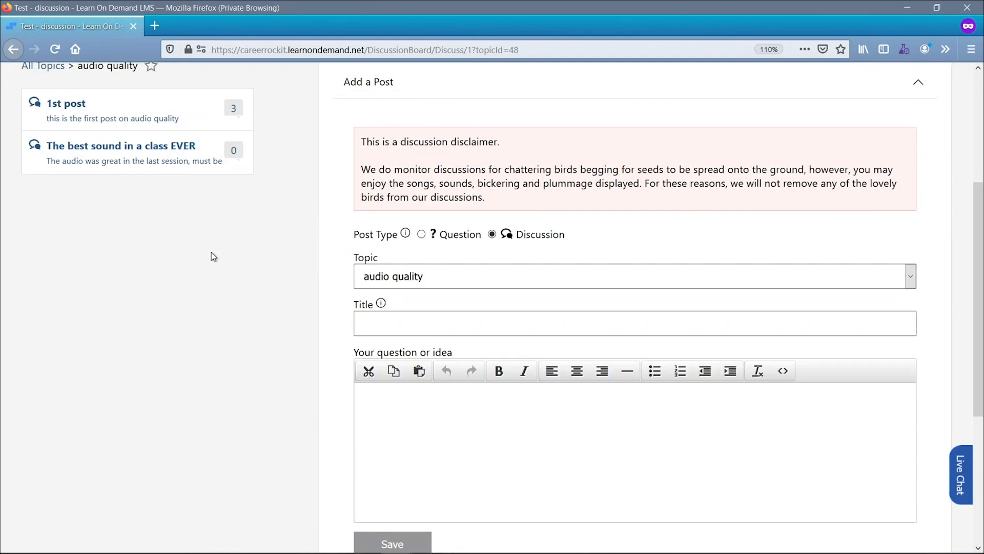
pyautogui.scroll(2, 189, 265)
pyautogui.click(144, 263)
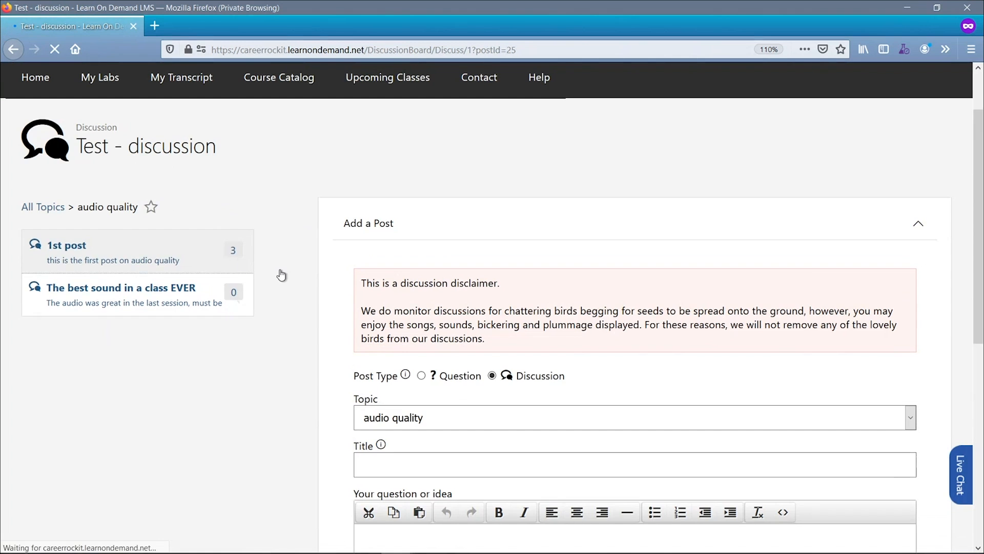
pyautogui.scroll(-3, 283, 277)
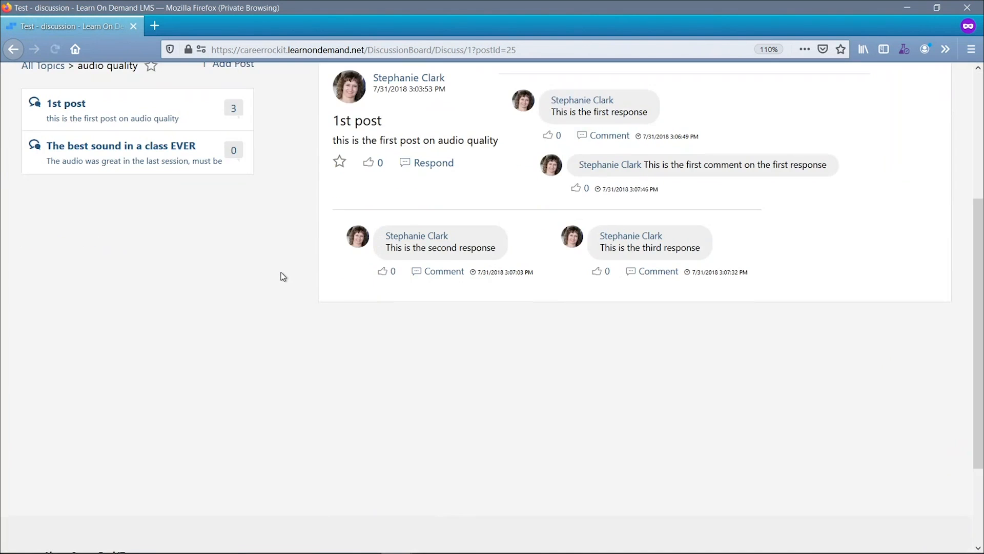
pyautogui.scroll(3, 283, 277)
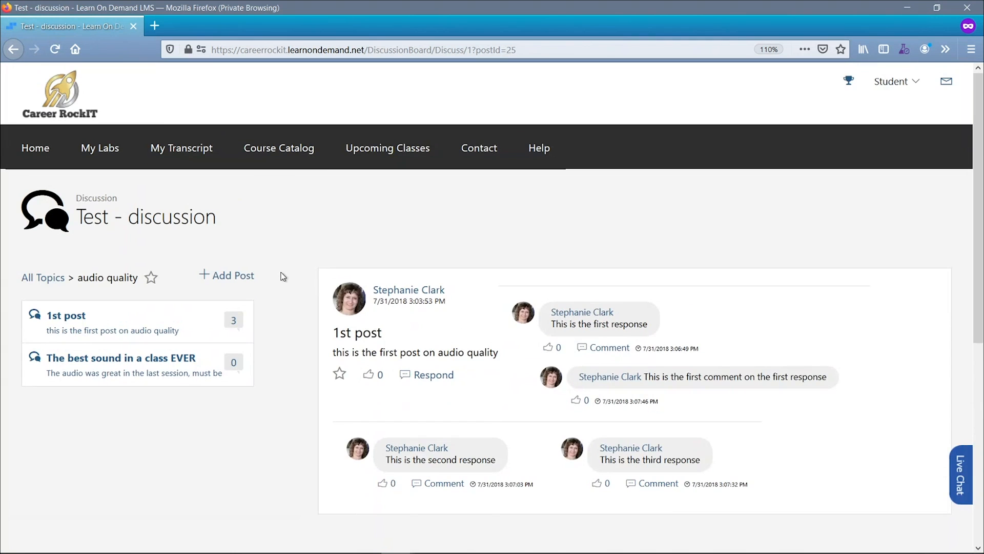
pyautogui.click(70, 104)
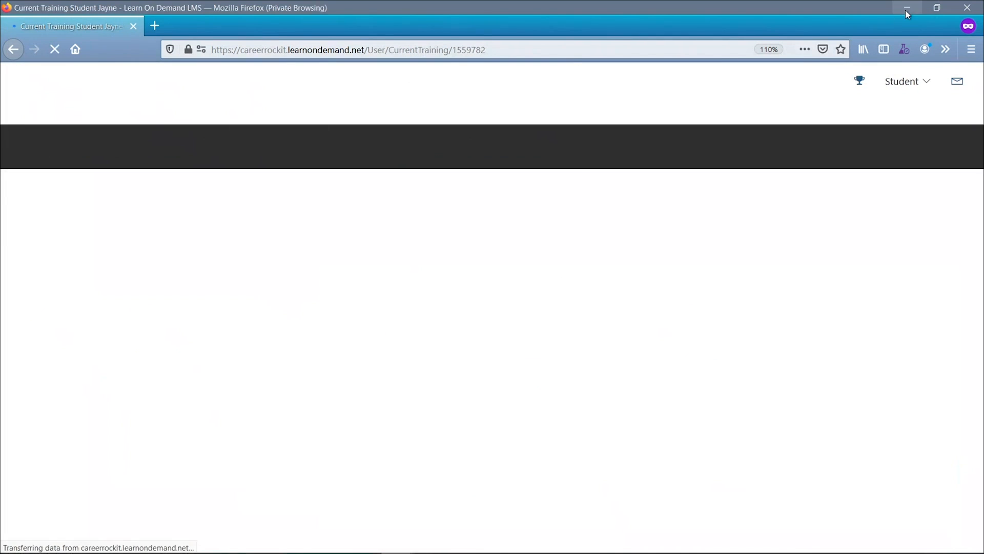
# - Return from the student's window to the course edit page and review the Content Type options
pyautogui.click(906, 9)
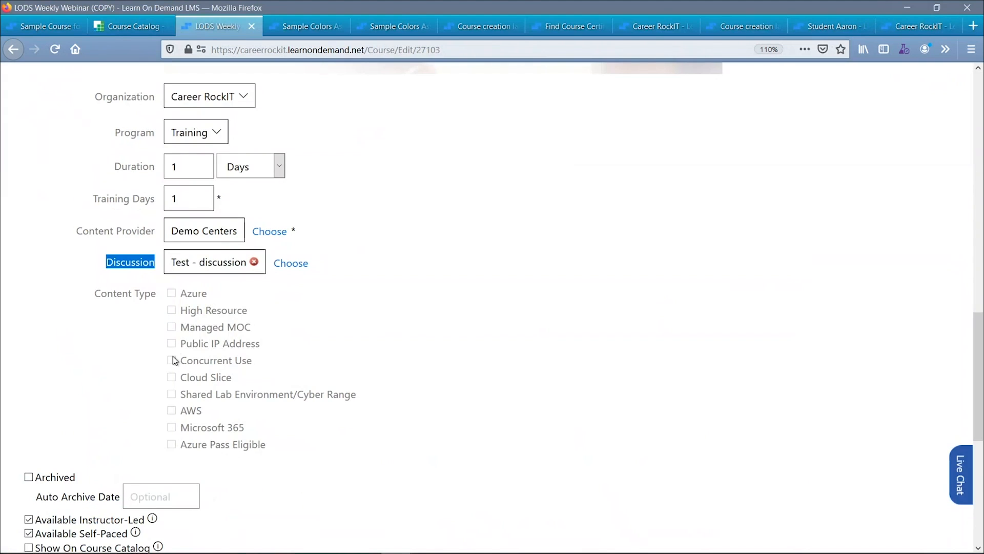
pyautogui.click(133, 308)
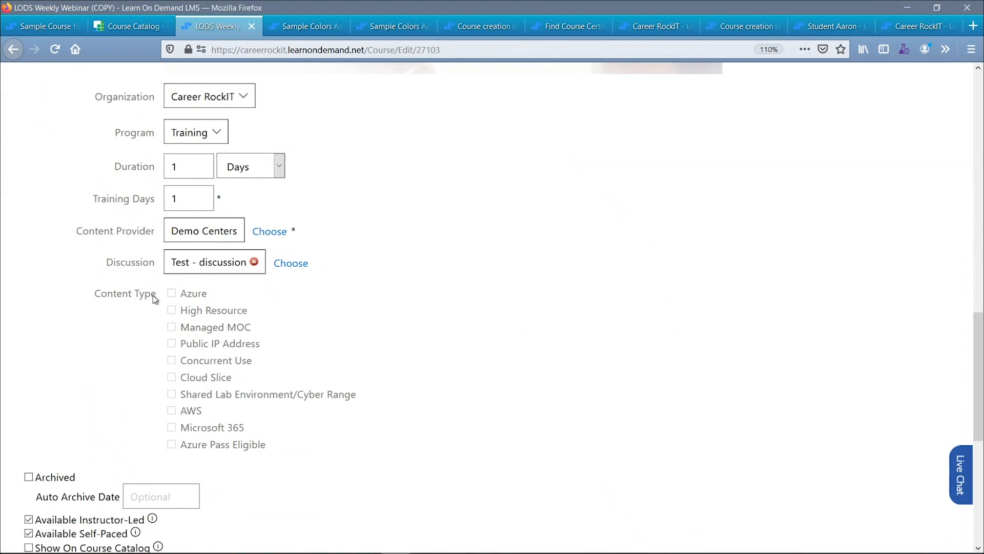
pyautogui.moveTo(154, 299)
pyautogui.mouseDown()
pyautogui.moveTo(86, 298)
pyautogui.moveTo(157, 298)
pyautogui.mouseUp()
# - In another open manager page, go to Site Administration and open the Course Custom Fields search
pyautogui.click(306, 28)
pyautogui.click(82, 116)
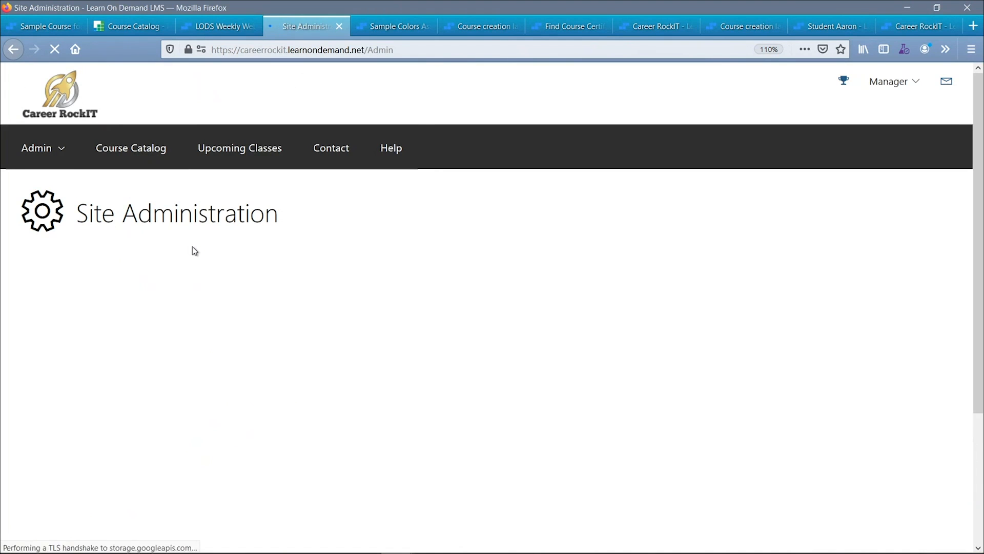
pyautogui.scroll(-2, 241, 294)
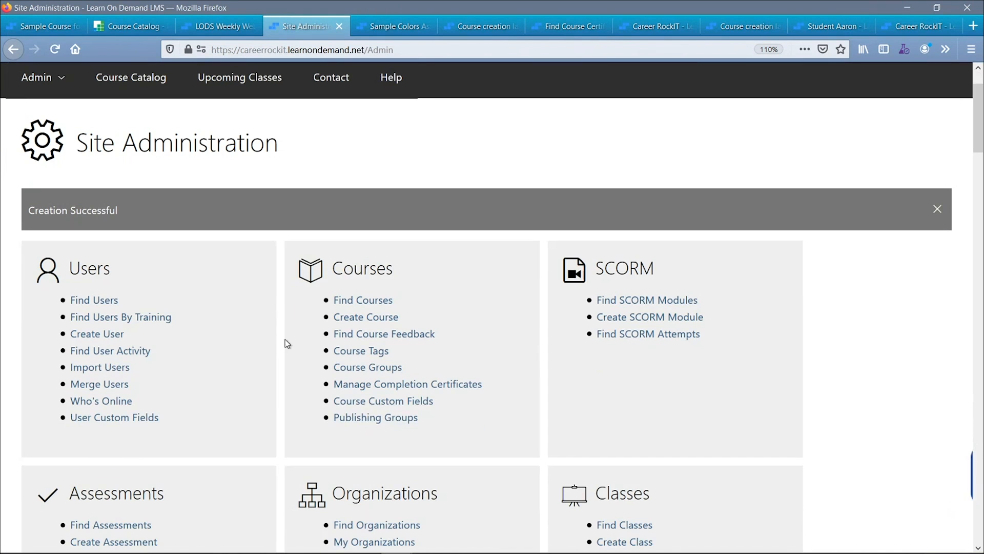
pyautogui.click(373, 405)
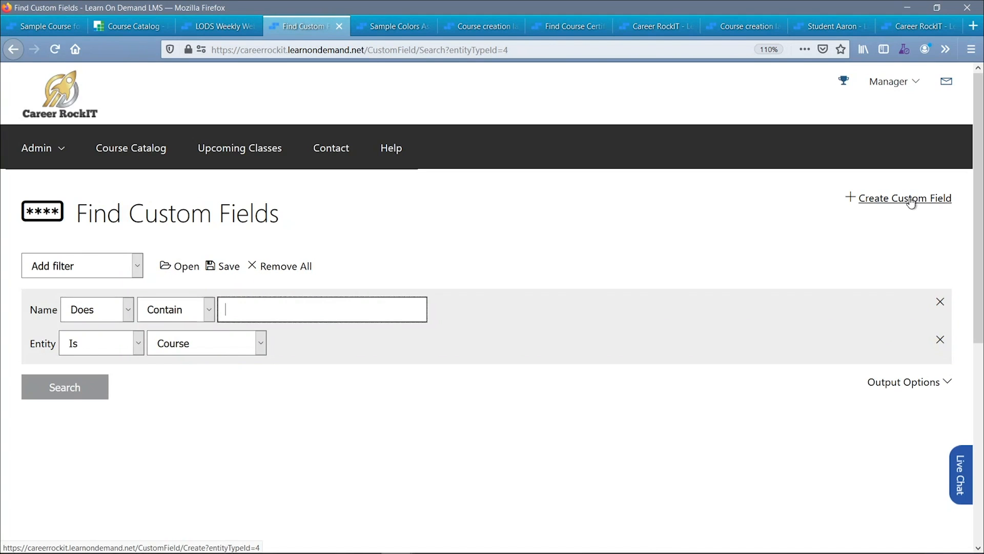
# - Open a new course custom field form and examine its settings, including the entities it can apply to
pyautogui.click(911, 201)
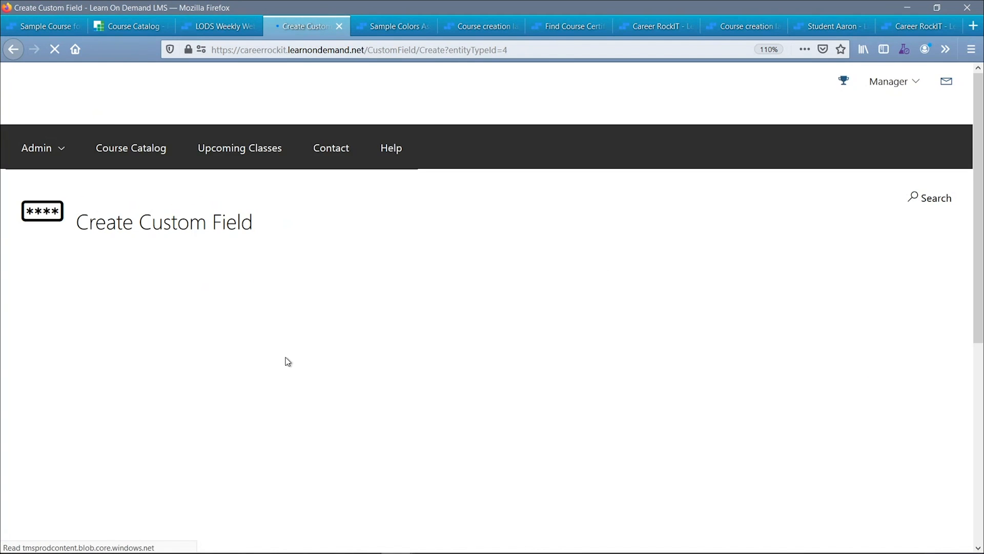
pyautogui.click(226, 333)
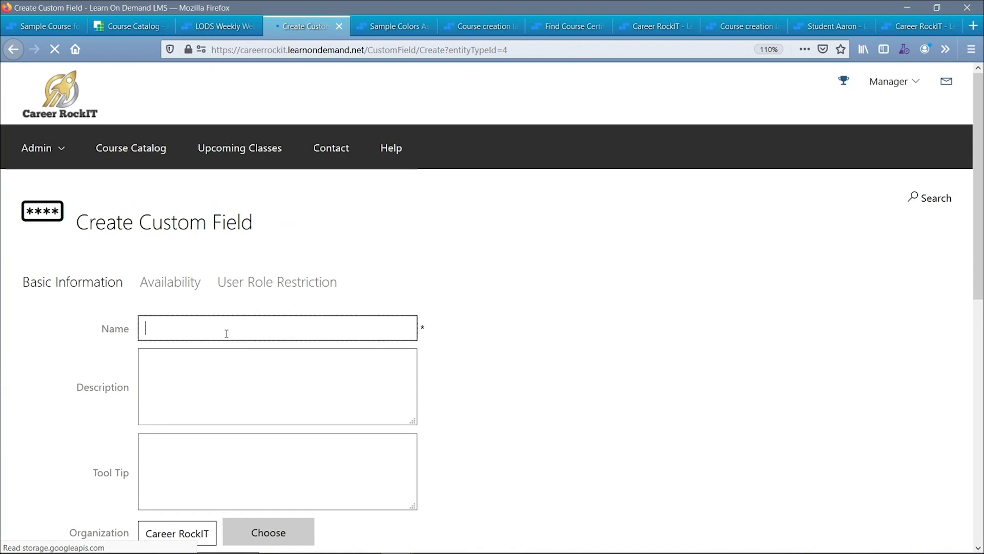
pyautogui.scroll(-6, 215, 365)
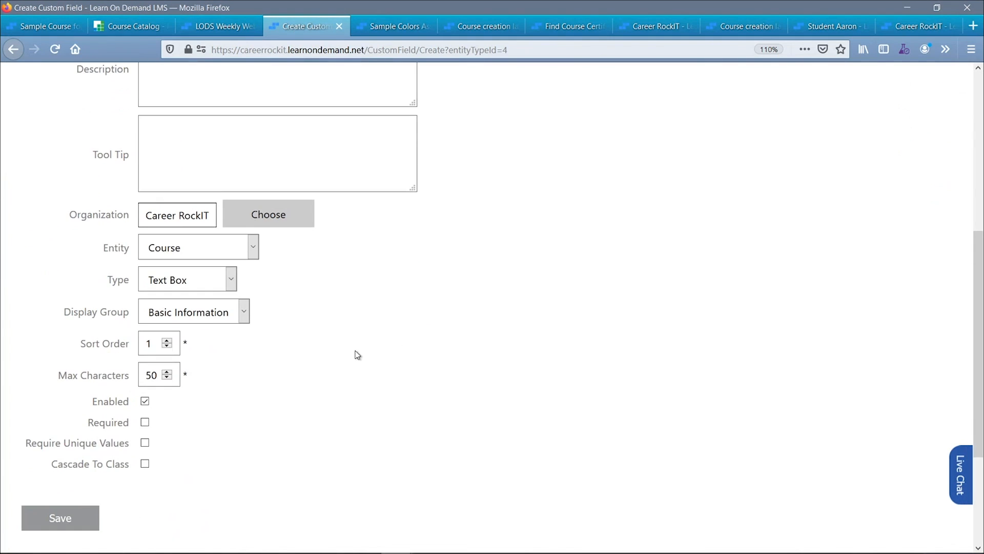
pyautogui.click(252, 248)
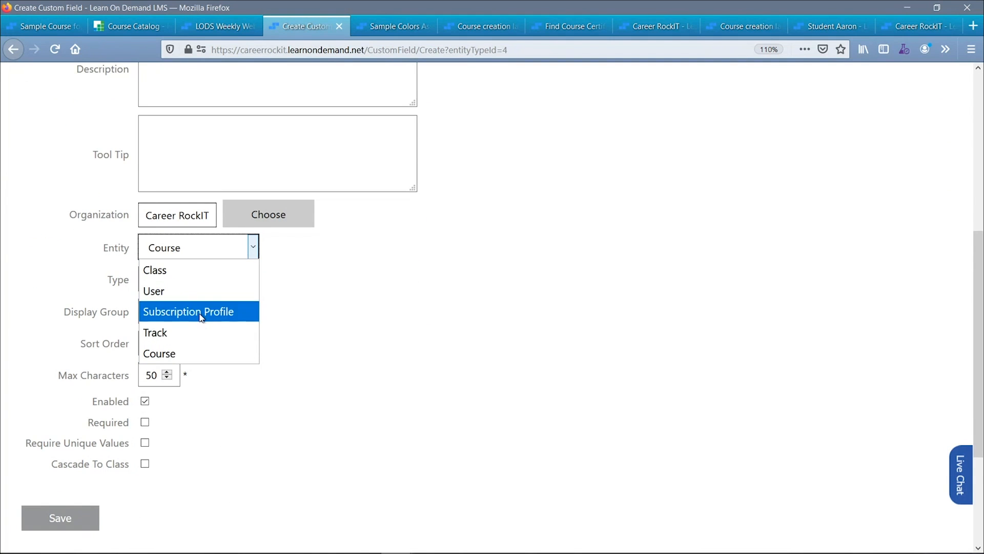
pyautogui.click(359, 306)
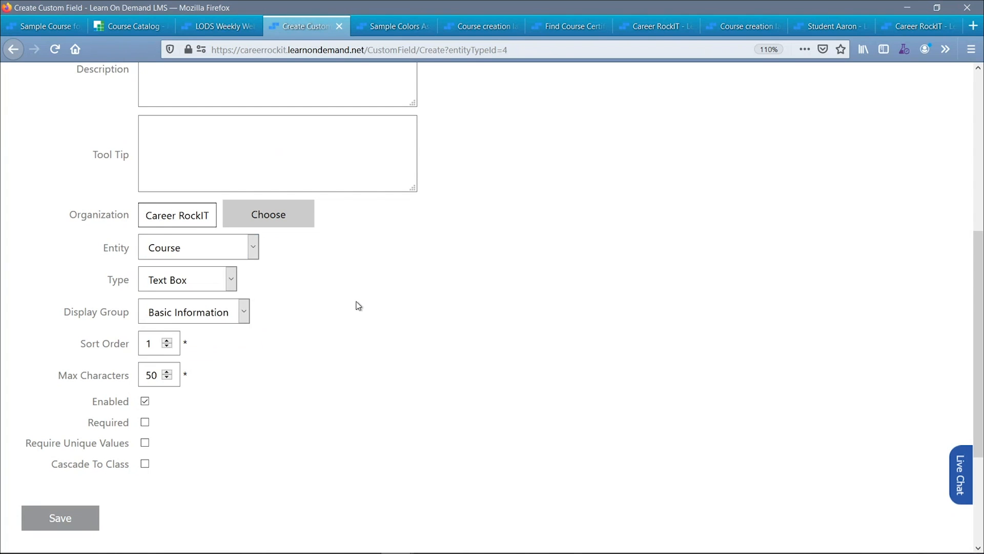
# - Review the available field types, and set the custom field's Display Group to Other with the group name "new tab"
pyautogui.click(229, 285)
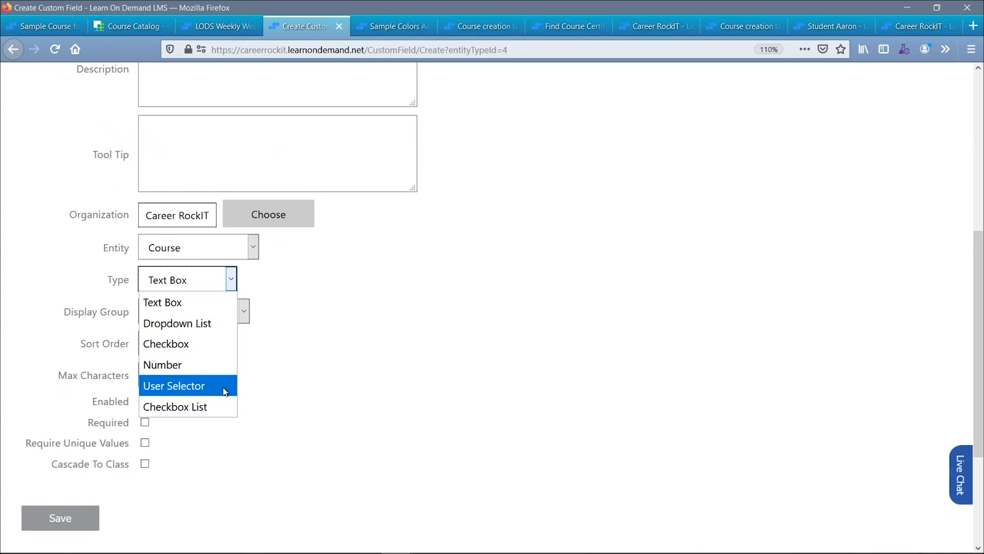
pyautogui.click(360, 336)
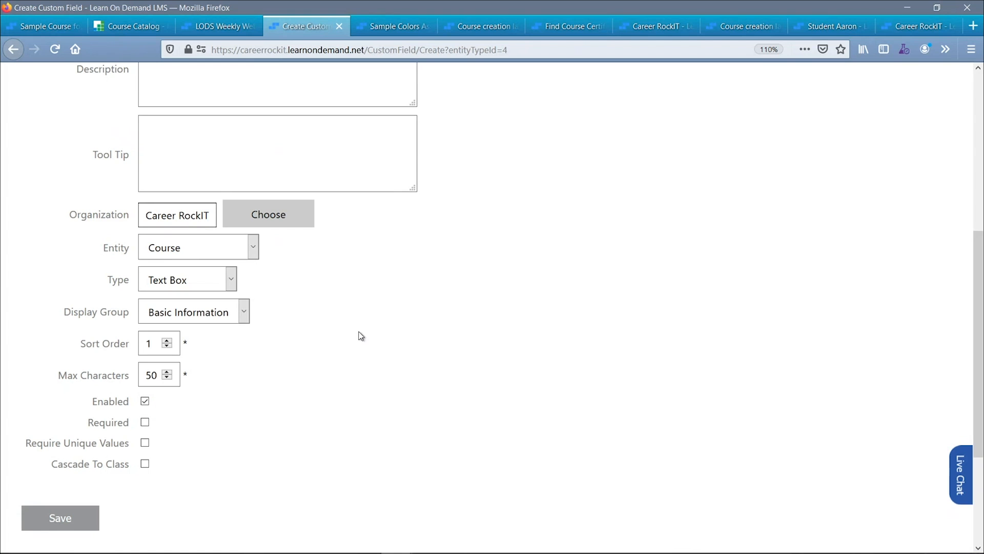
pyautogui.click(246, 311)
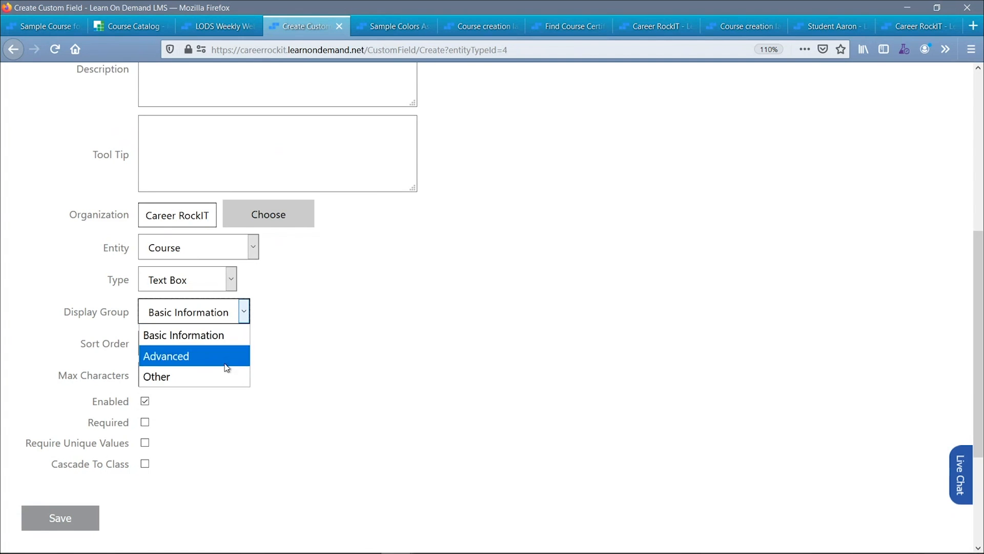
pyautogui.click(218, 380)
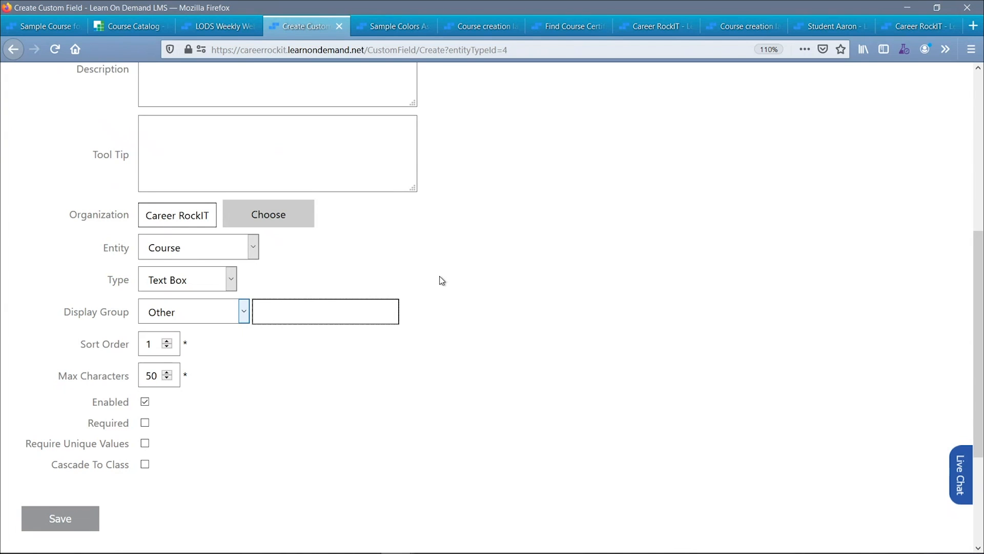
pyautogui.write('new tab')
pyautogui.click(158, 348)
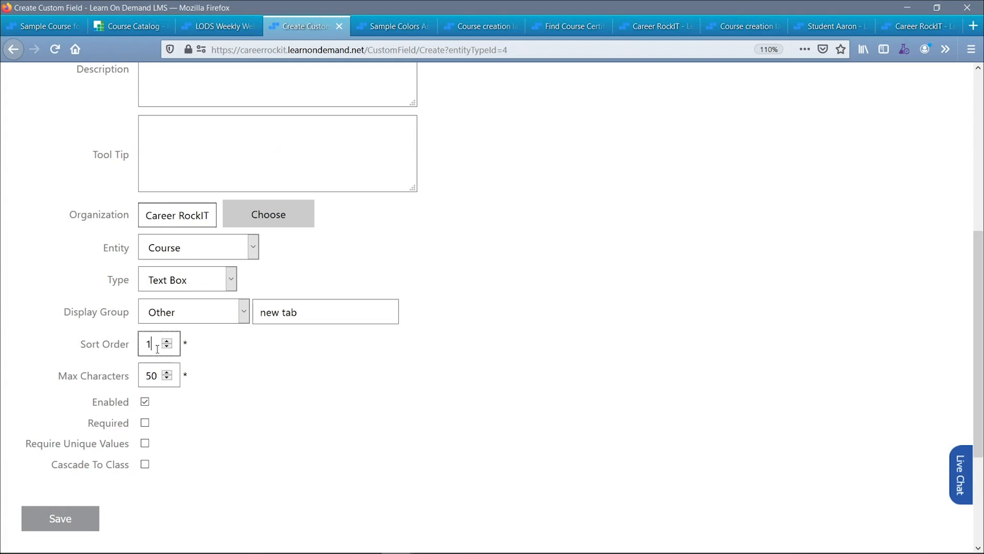
pyautogui.moveTo(157, 348); pyautogui.dragTo(139, 347)
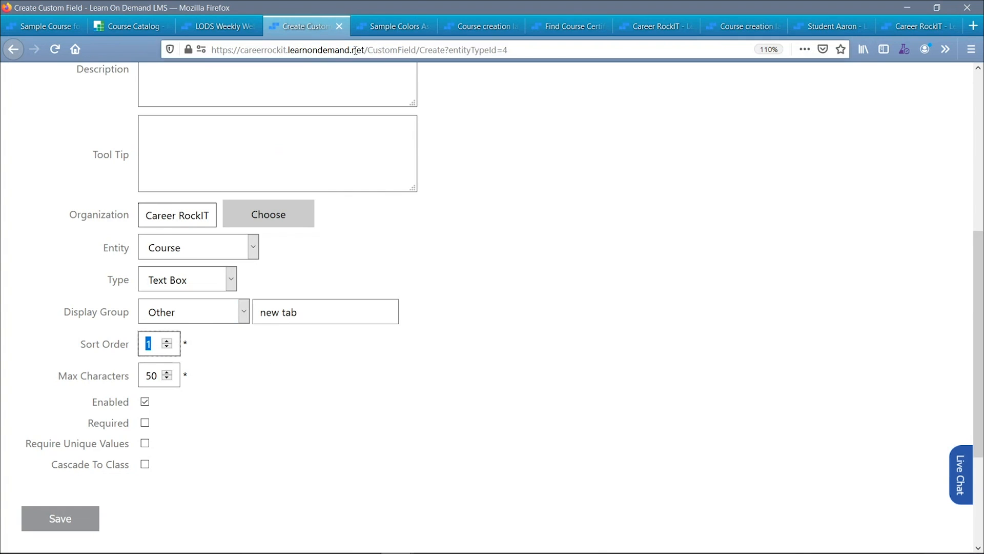
# - Compare the form with the Content Type checkbox list on the LODS Weekly Webinar edit page, and return to the custom field form
pyautogui.click(212, 26)
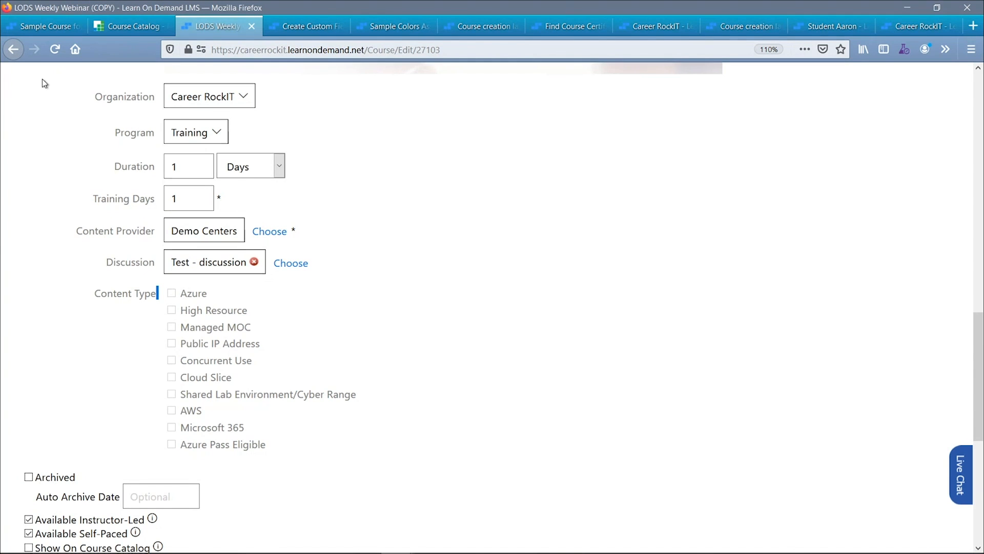
pyautogui.moveTo(87, 294); pyautogui.dragTo(158, 295)
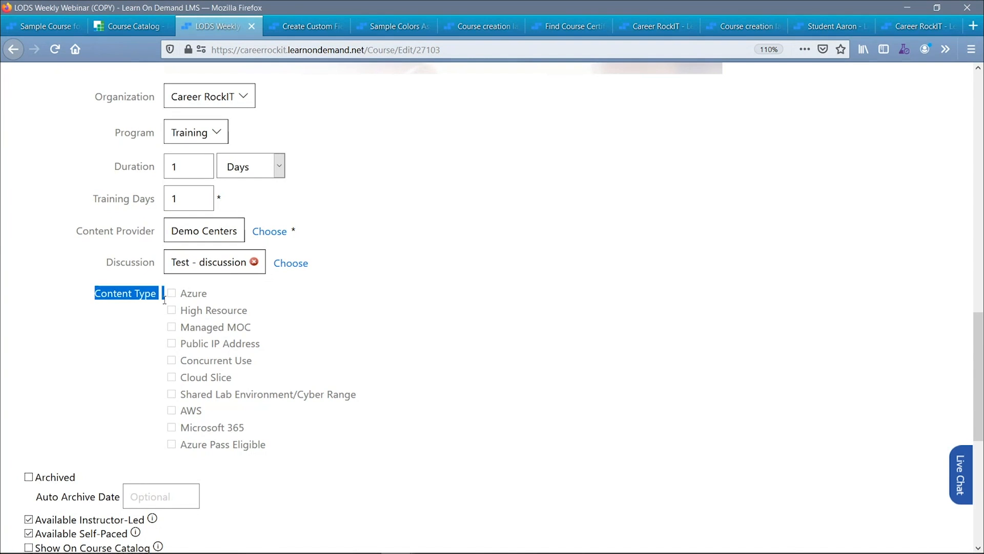
pyautogui.moveTo(148, 460); pyautogui.dragTo(238, 456)
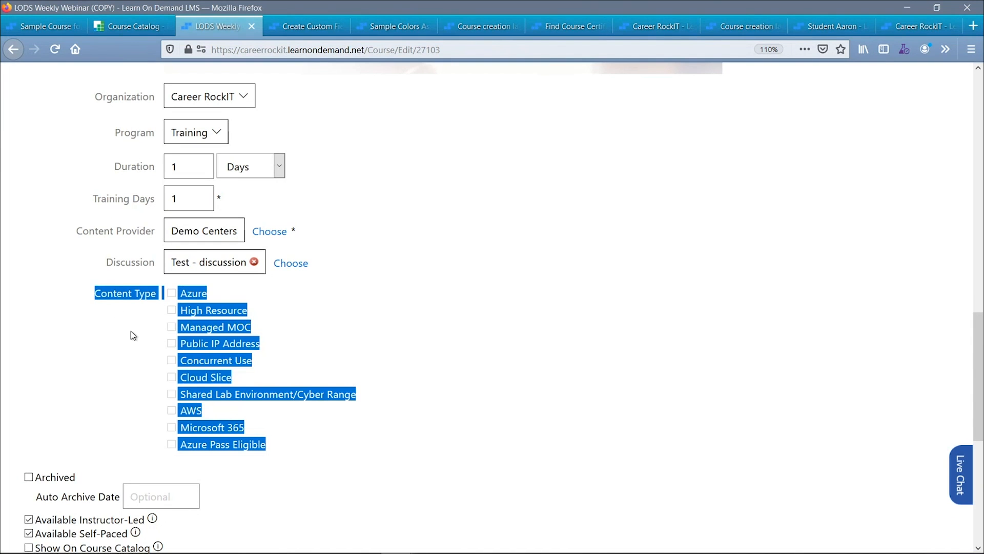
pyautogui.click(306, 32)
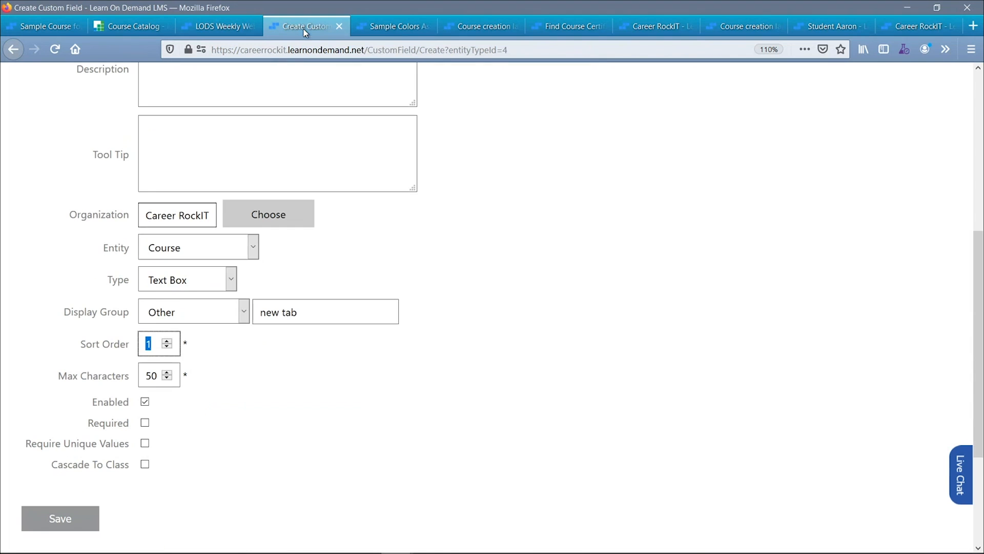
# - Set the custom field's type to Checkbox List and try the Cascade To Class option, leaving it off
pyautogui.click(225, 283)
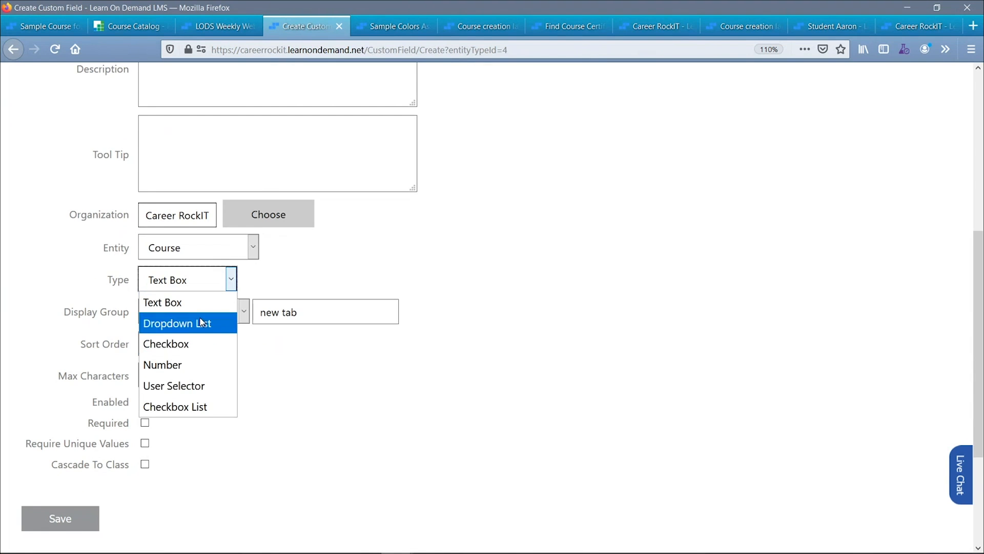
pyautogui.click(187, 405)
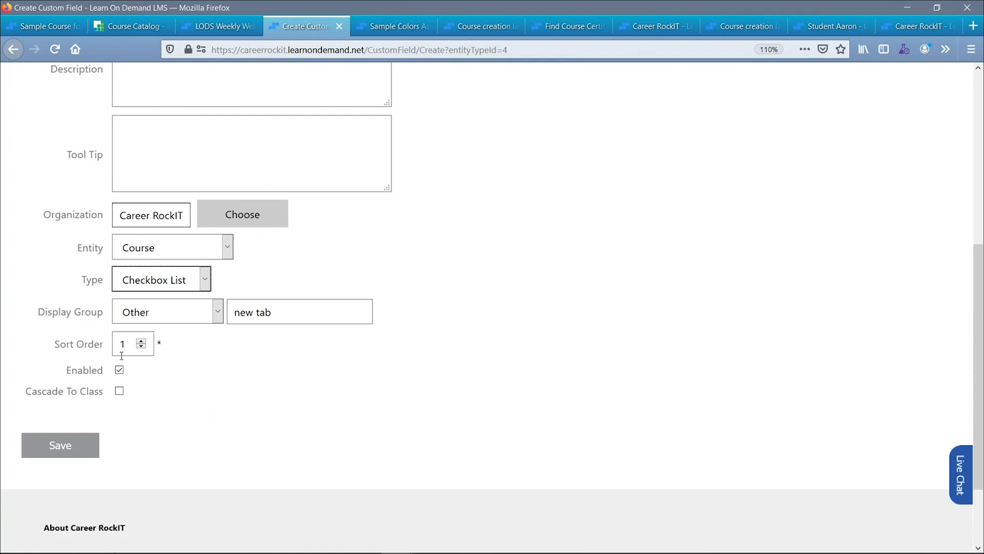
pyautogui.click(120, 395)
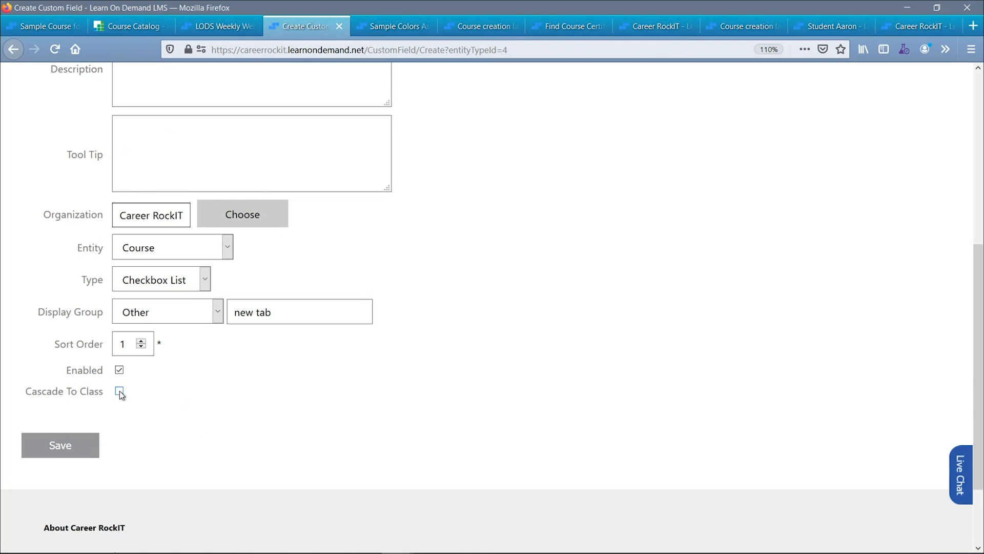
pyautogui.click(120, 392)
# - Review the custom field's Choices, Availability and User Role Restriction settings, and return to its Basic Information
pyautogui.scroll(3, 146, 392)
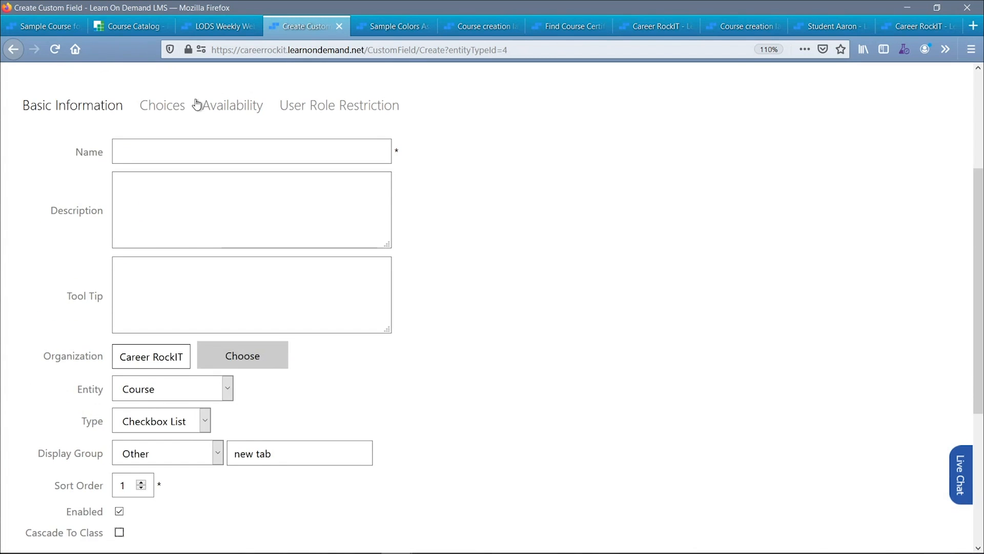
pyautogui.click(173, 108)
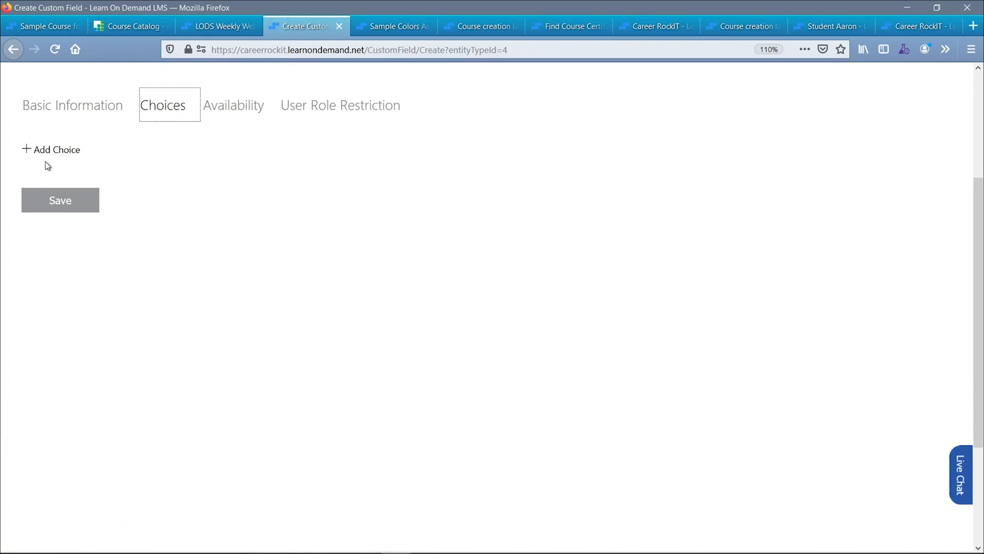
pyautogui.click(257, 105)
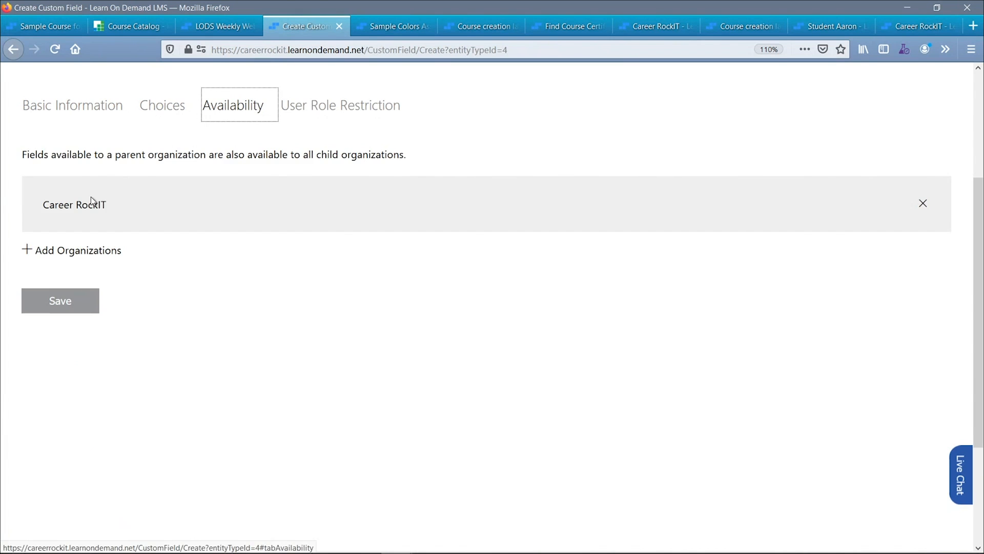
pyautogui.click(315, 115)
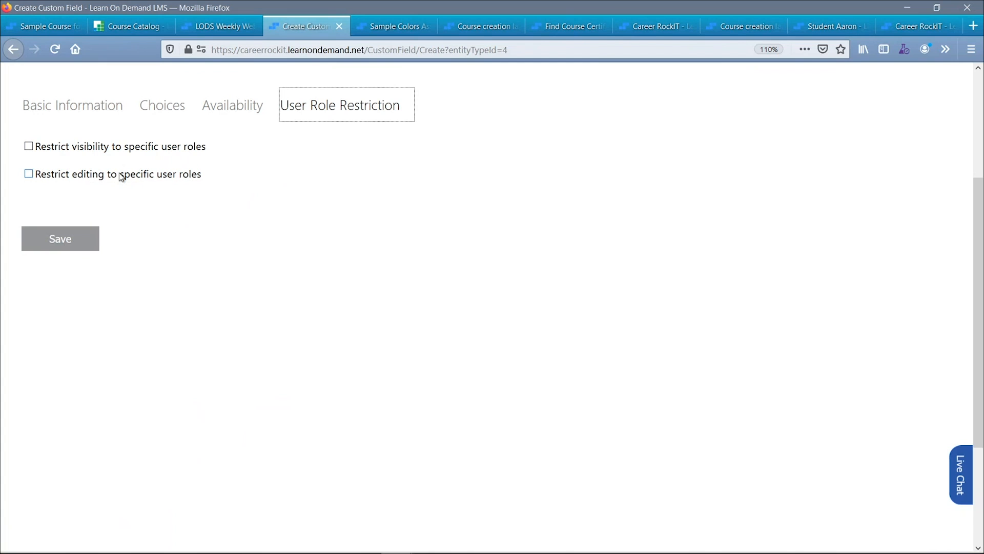
pyautogui.click(95, 116)
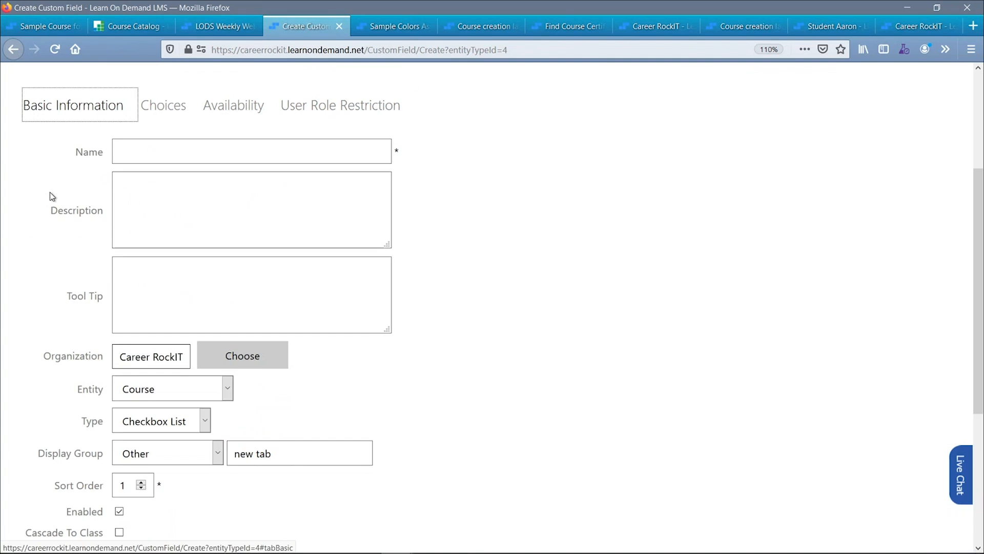
pyautogui.scroll(-3, 49, 195)
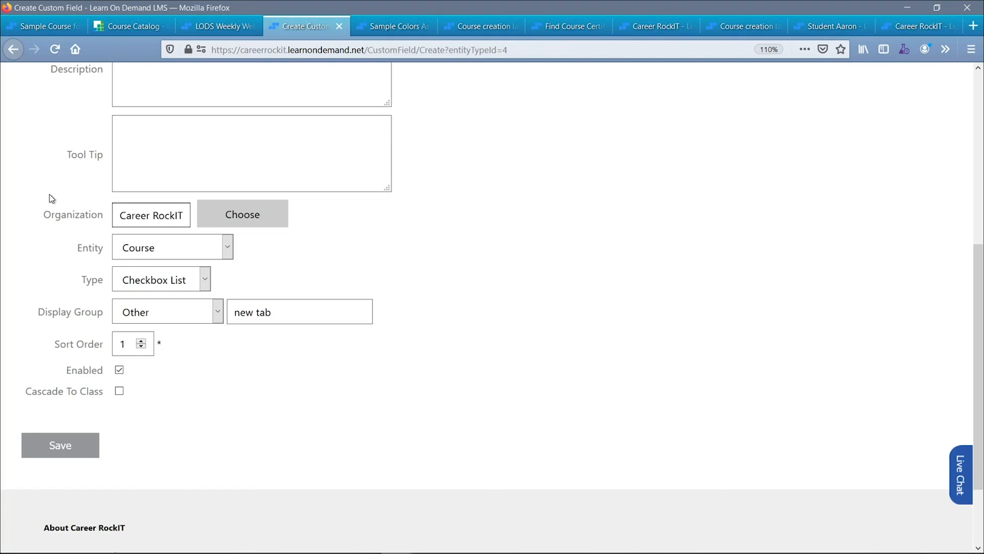
pyautogui.scroll(3, 50, 197)
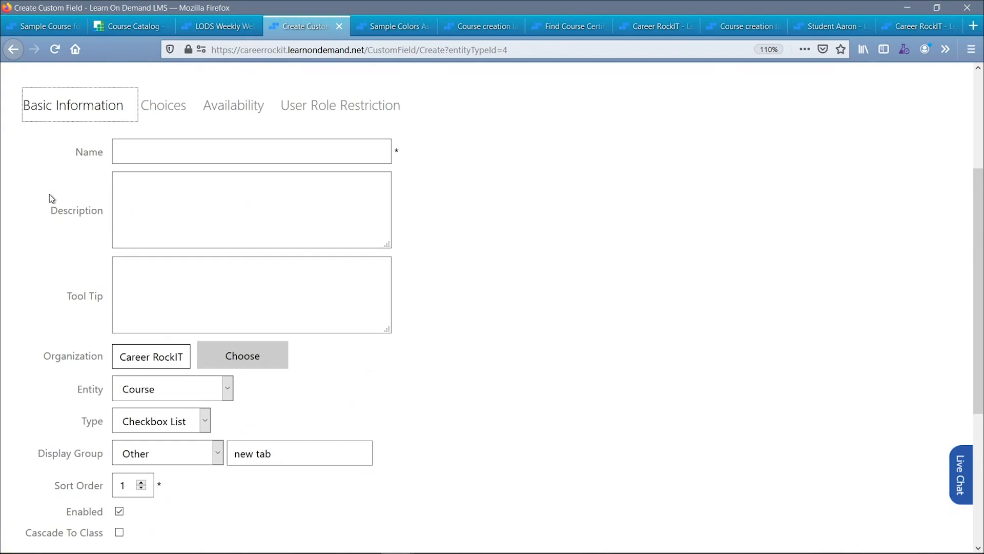
pyautogui.scroll(4, 50, 194)
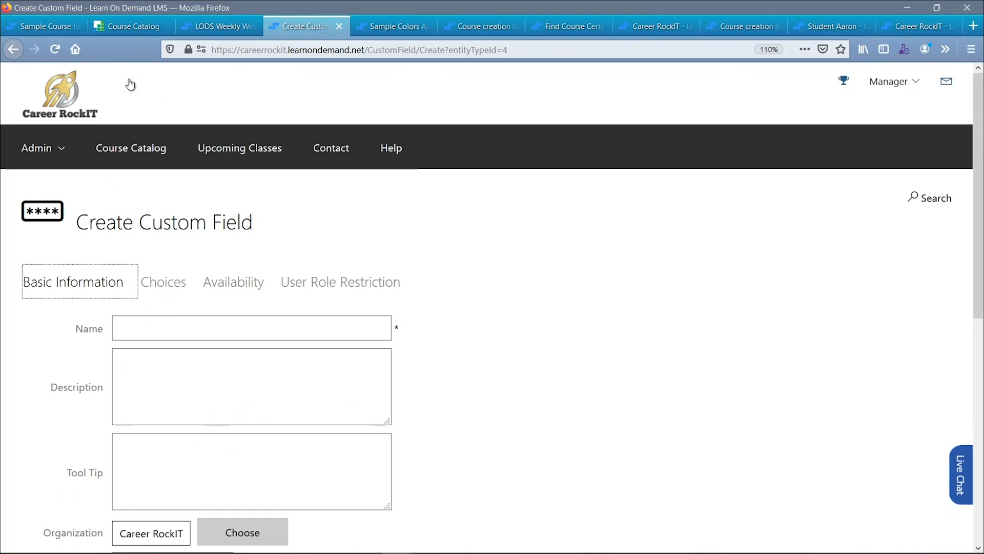
# - Return to the LODS Weekly Webinar edit page and review the archiving and availability options below Content Type
pyautogui.click(245, 23)
pyautogui.click(369, 296)
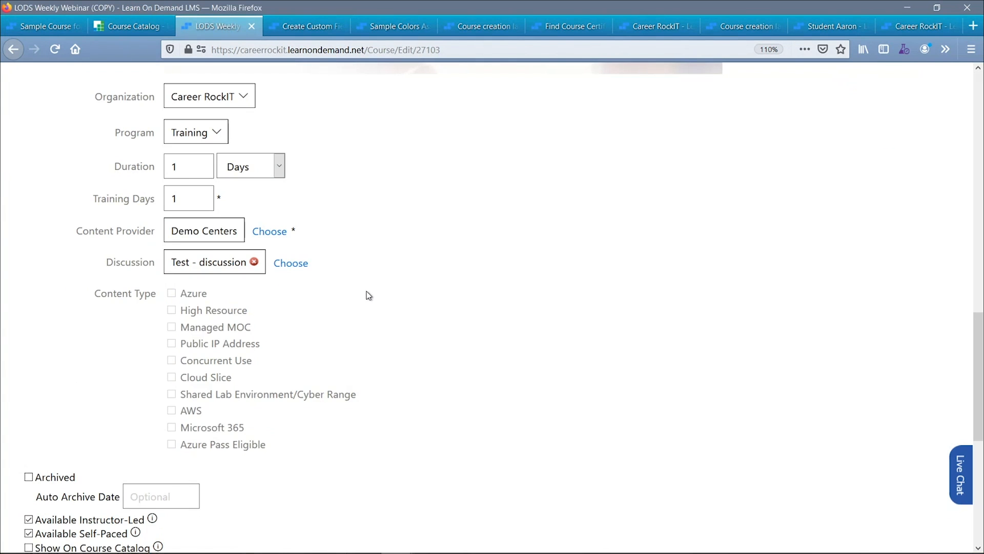
pyautogui.scroll(-4, 369, 296)
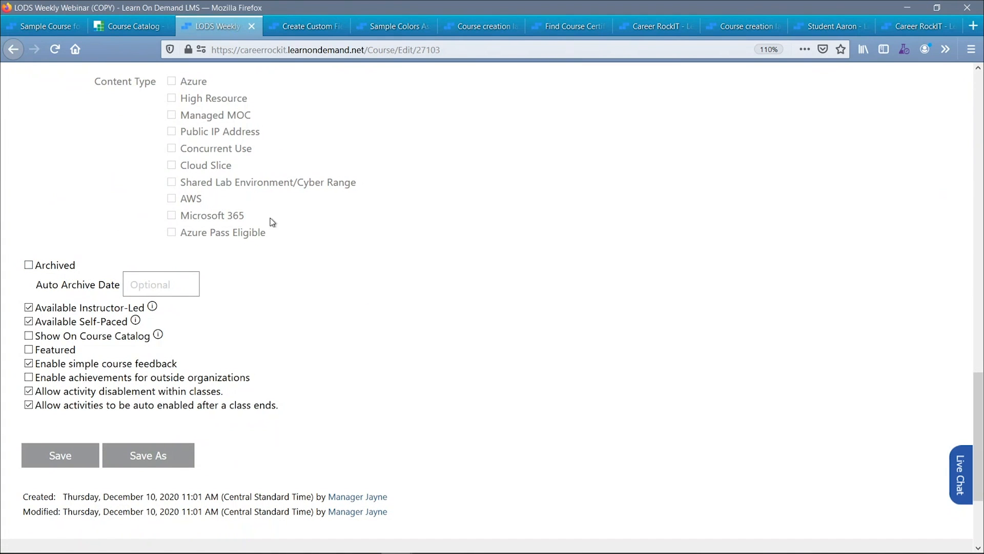
# - Try marking the course as Archived, and turn the option off again
pyautogui.click(74, 266)
pyautogui.click(74, 267)
pyautogui.moveTo(36, 267); pyautogui.dragTo(93, 264)
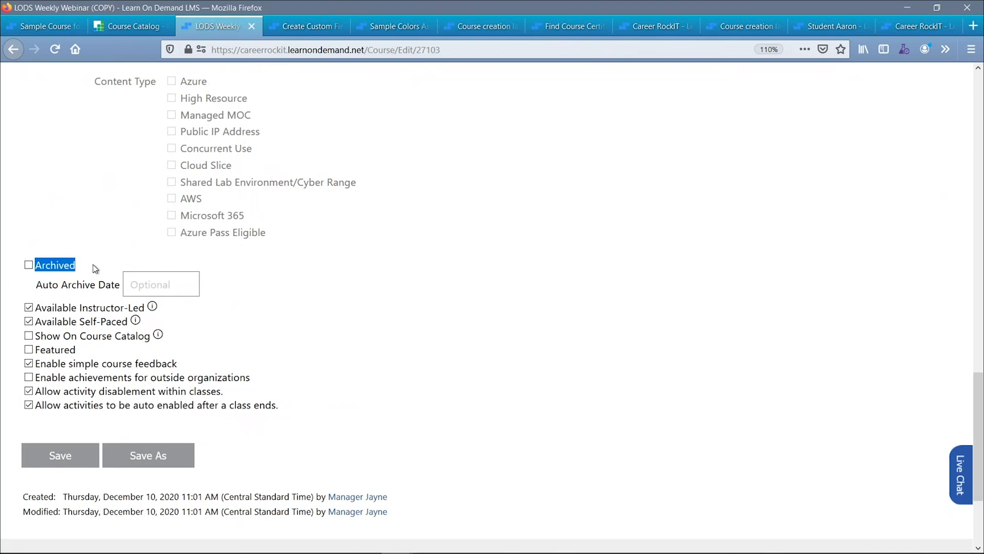
pyautogui.click(93, 263)
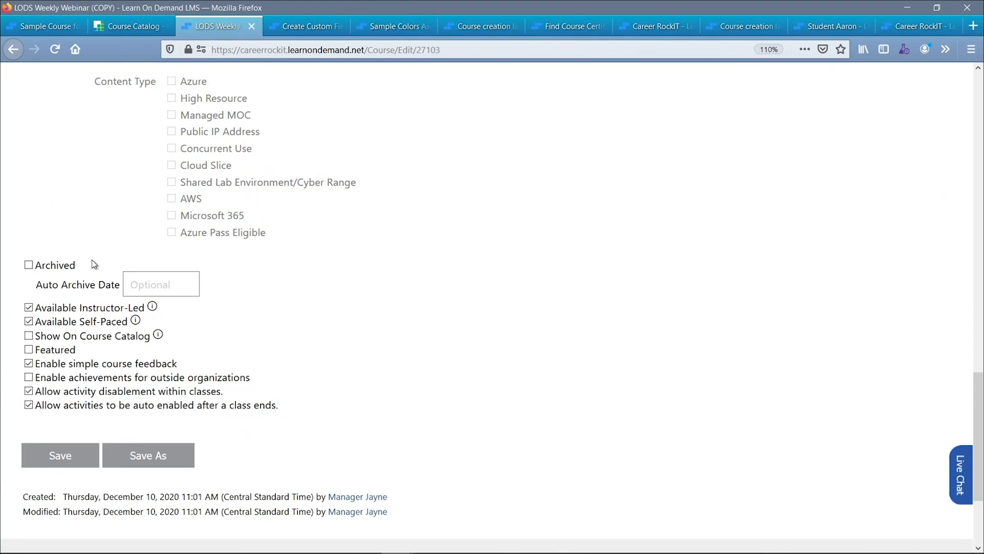
pyautogui.click(32, 266)
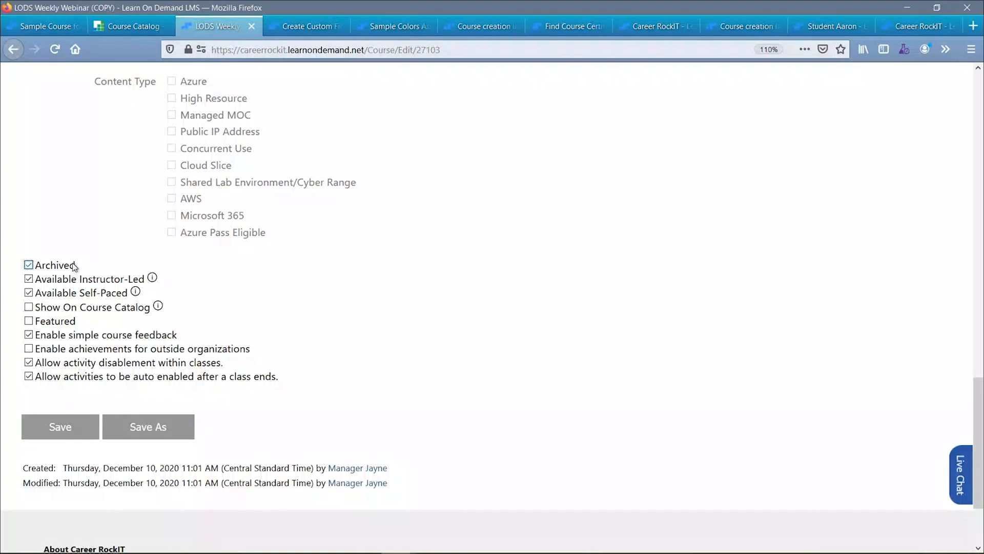
pyautogui.click(74, 266)
# - Try an Auto Archive Date of 12/31/2020 for the course, and clear the date again
pyautogui.click(138, 284)
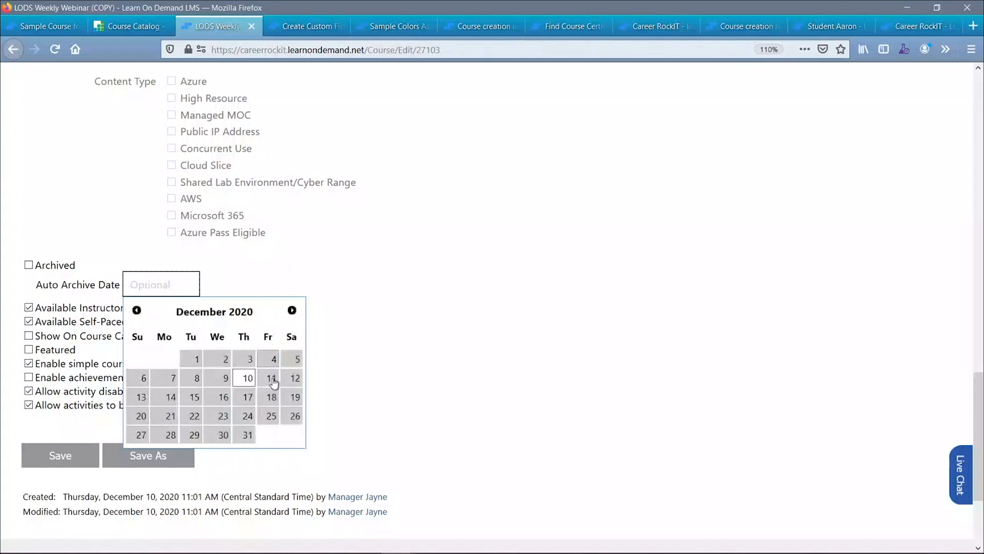
pyautogui.click(249, 433)
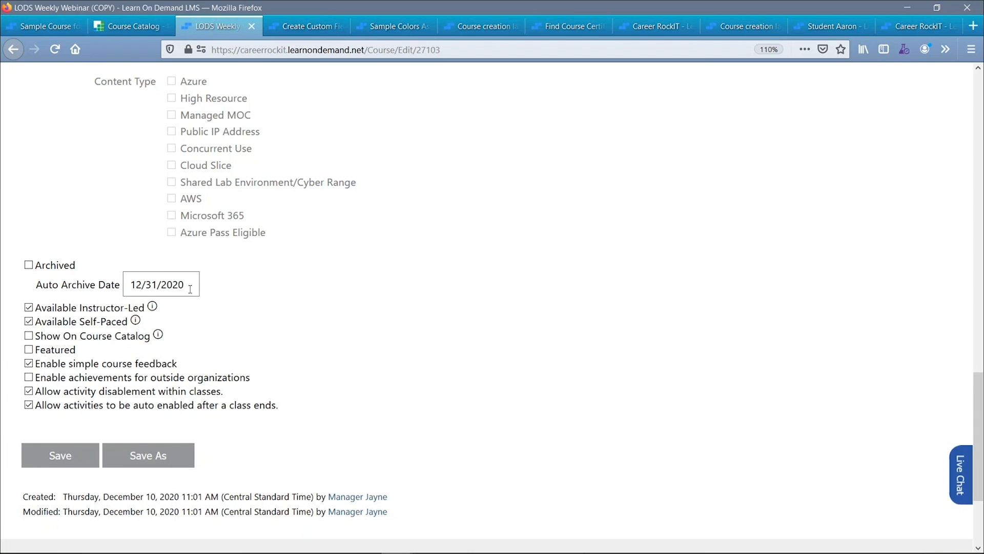
pyautogui.moveTo(129, 284); pyautogui.dragTo(192, 280)
pyautogui.click(253, 261)
pyautogui.moveTo(193, 281); pyautogui.dragTo(111, 293)
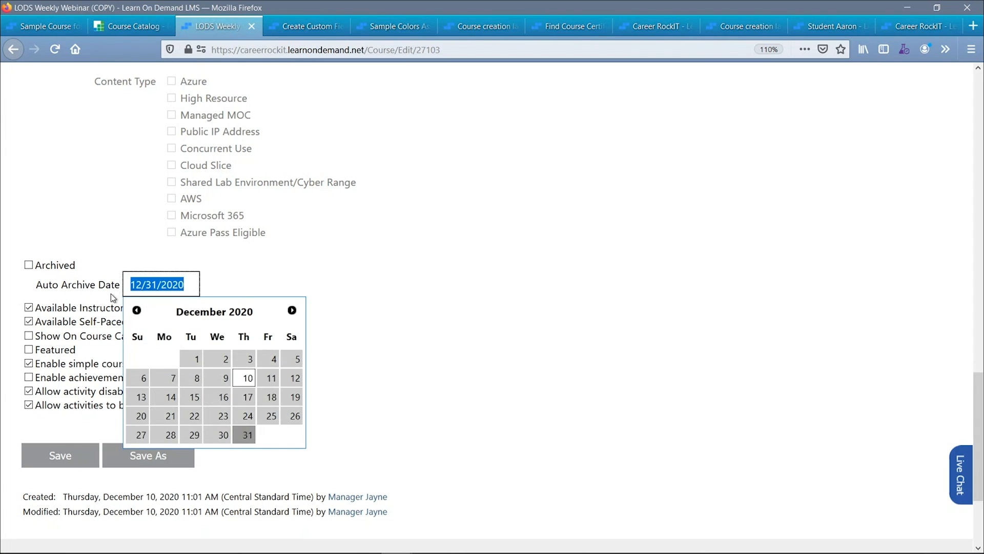
pyautogui.press('BackSpace')
pyautogui.click(255, 302)
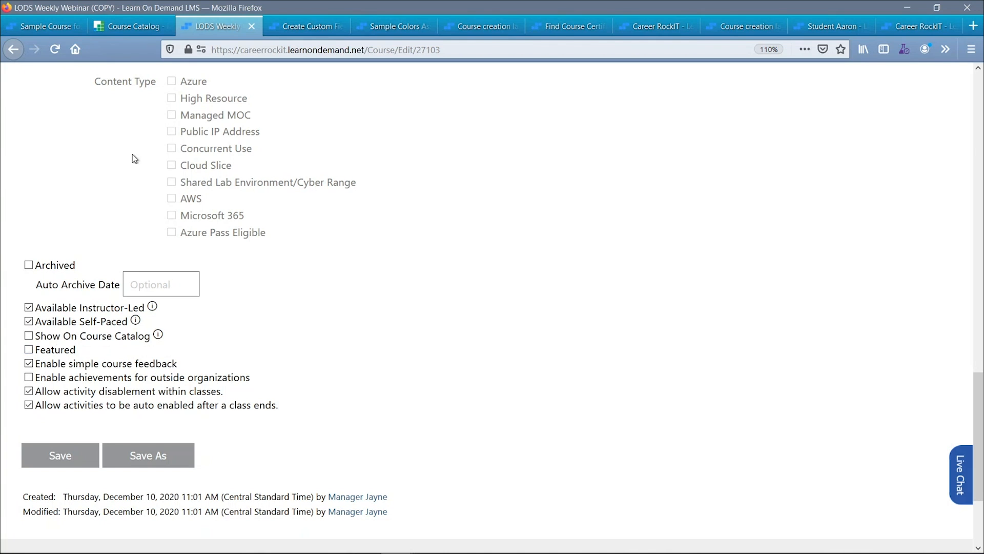
# - Mark the course as Featured and inspect the calendar for its featured expiration date without changing the date
pyautogui.click(28, 350)
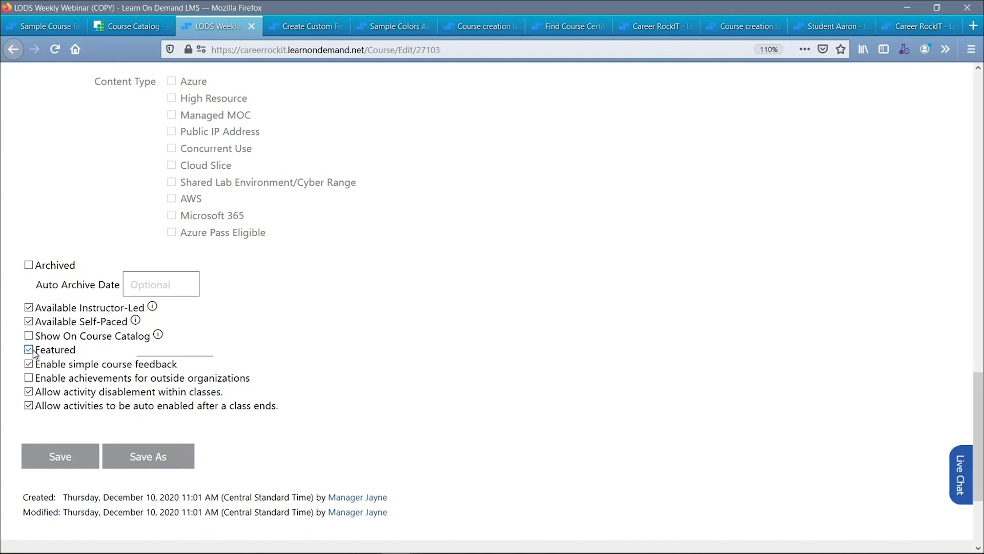
pyautogui.click(201, 369)
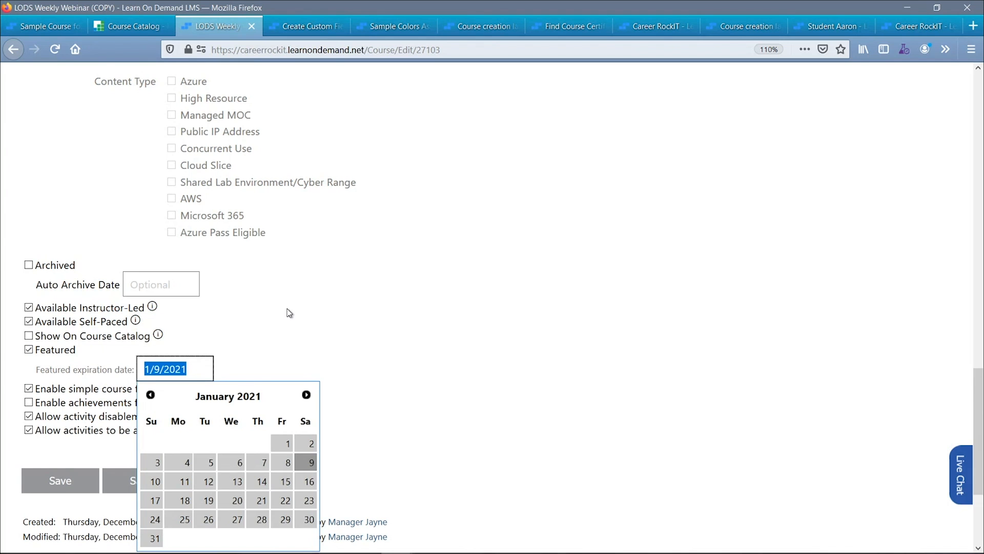
pyautogui.click(292, 288)
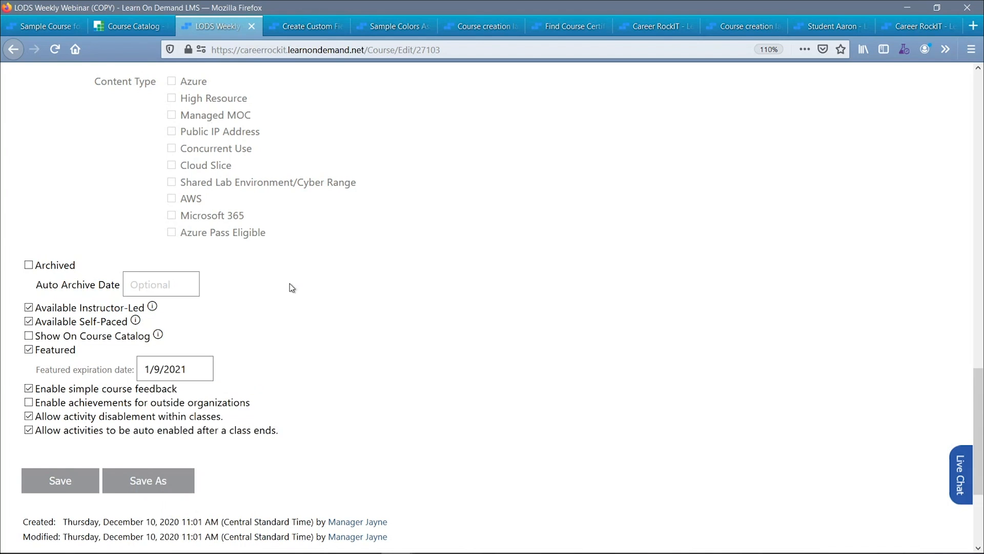
# - Switch to the Challenge Labs course catalog and remove the Q4 - 2020 availability filter to view featured courses
pyautogui.click(147, 26)
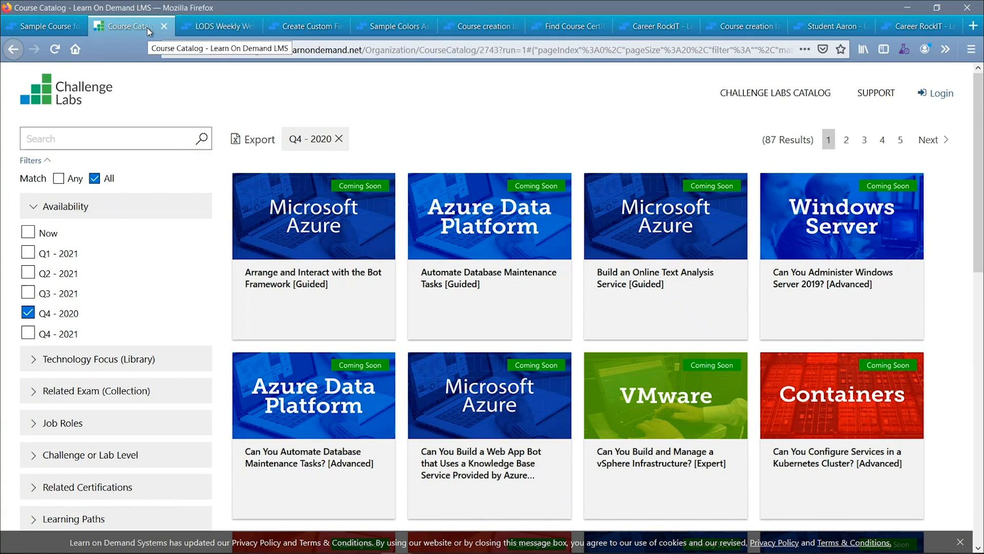
pyautogui.click(28, 312)
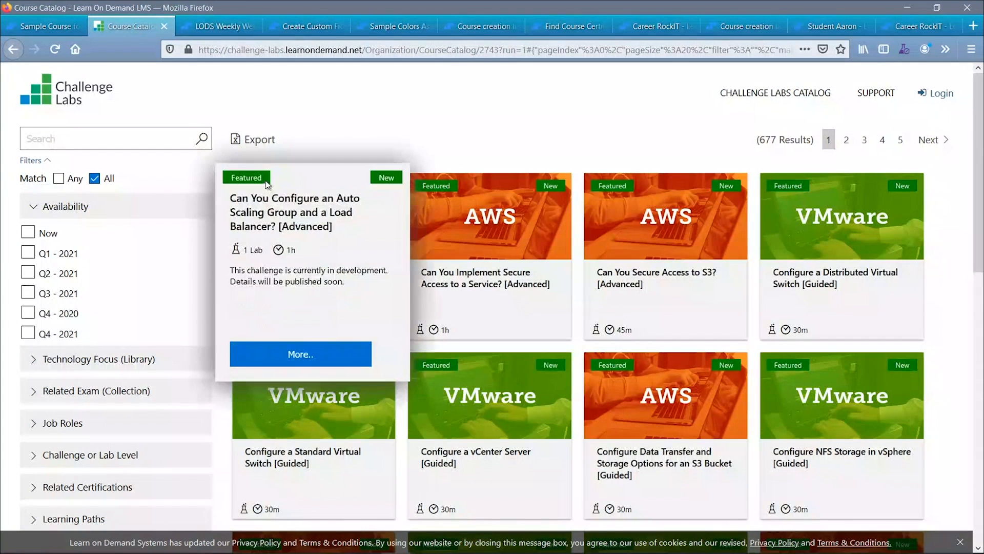
# - Look through the featured courses in the Challenge Labs catalog, and return to the LODS Weekly Webinar course editor
pyautogui.moveTo(484, 190)
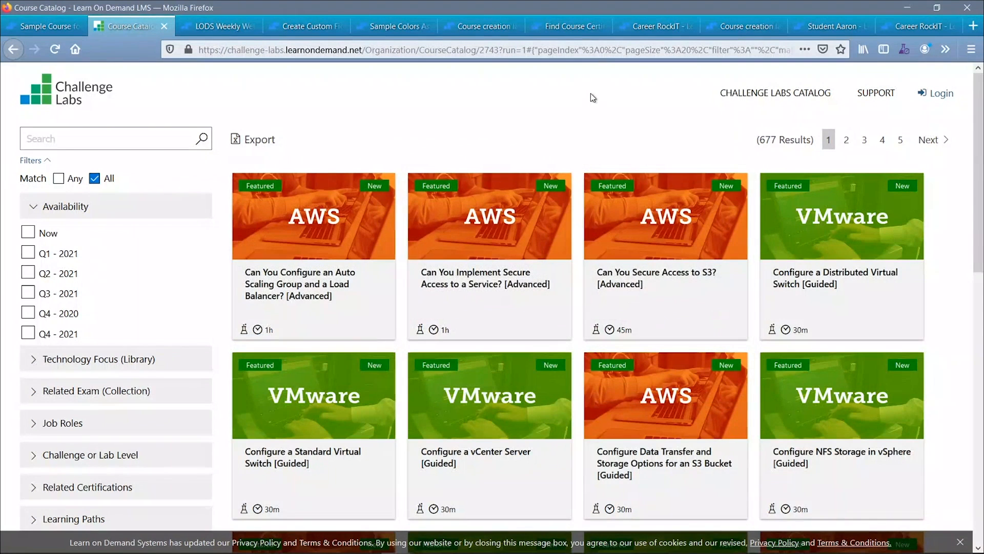
pyautogui.scroll(-7, 439, 146)
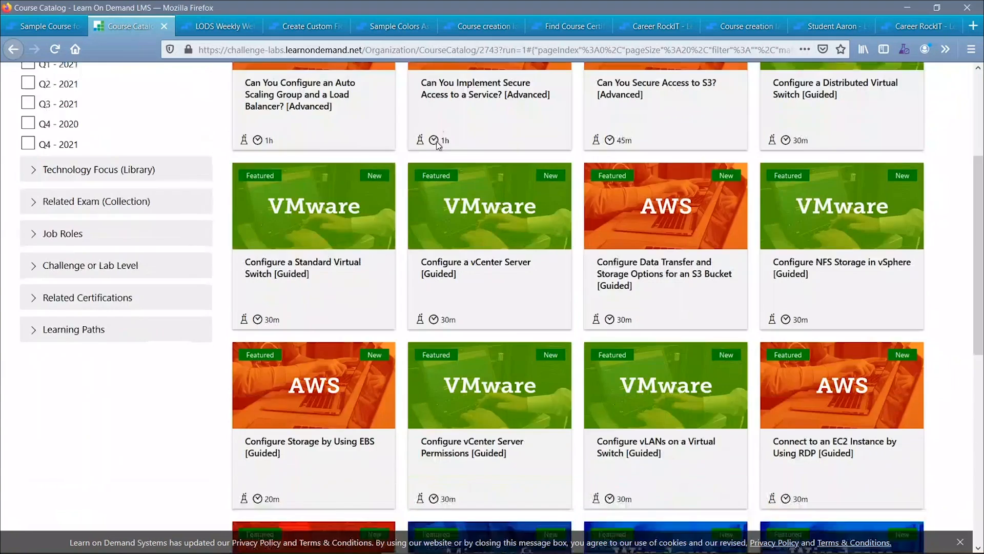
pyautogui.scroll(-5, 137, 445)
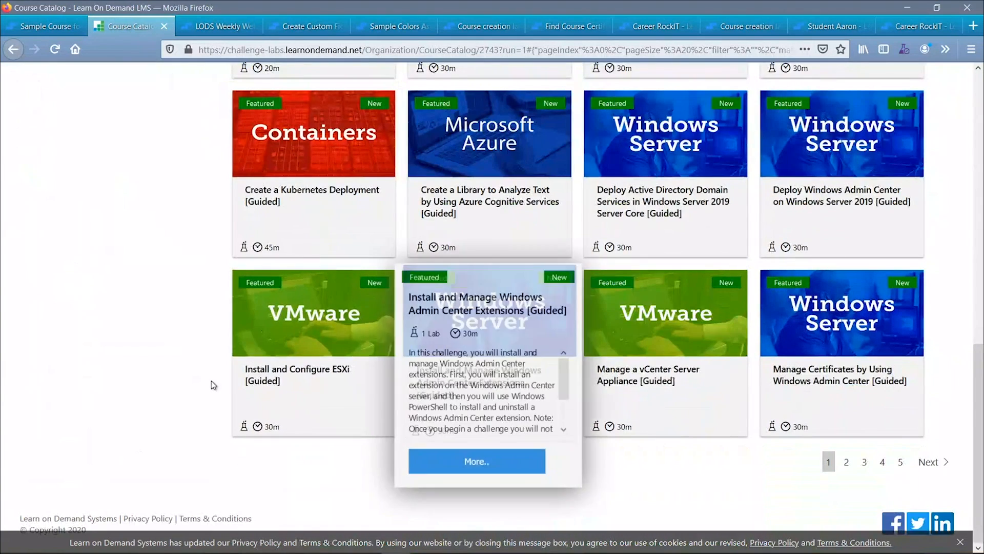
pyautogui.scroll(10, 158, 278)
pyautogui.scroll(2, 161, 281)
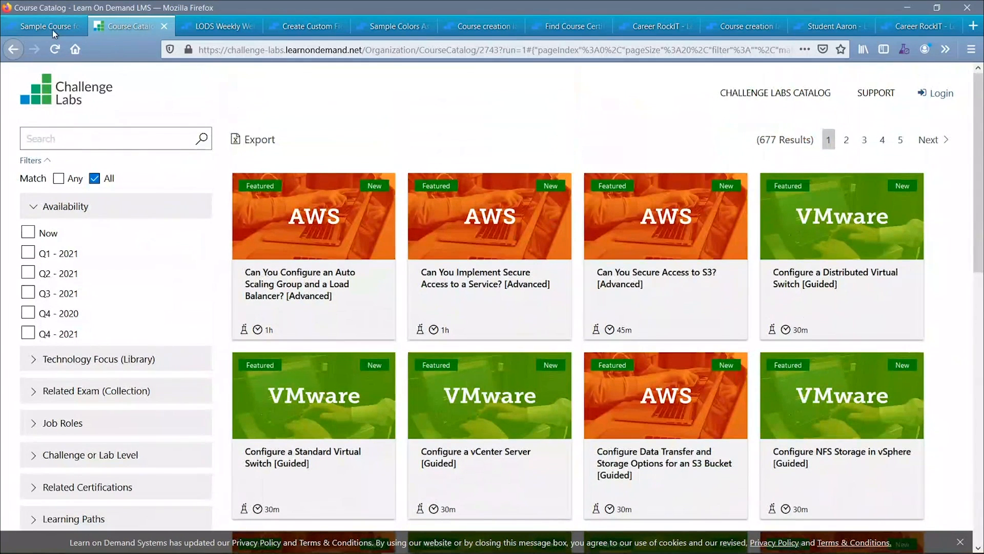
pyautogui.click(205, 24)
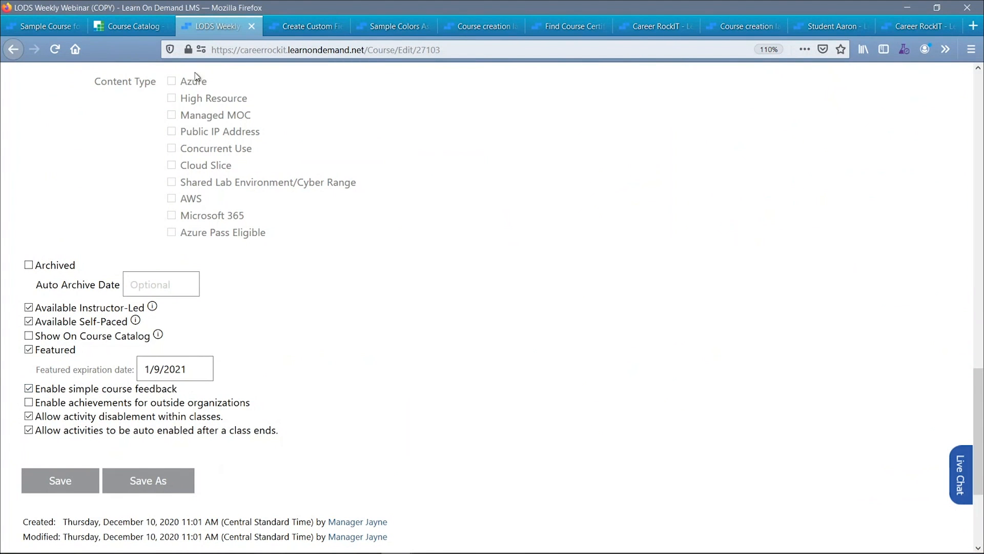
# - In the feedback form of Sample Course for Launch, try the positive rating, select the negative one and activate the comment field
pyautogui.click(40, 28)
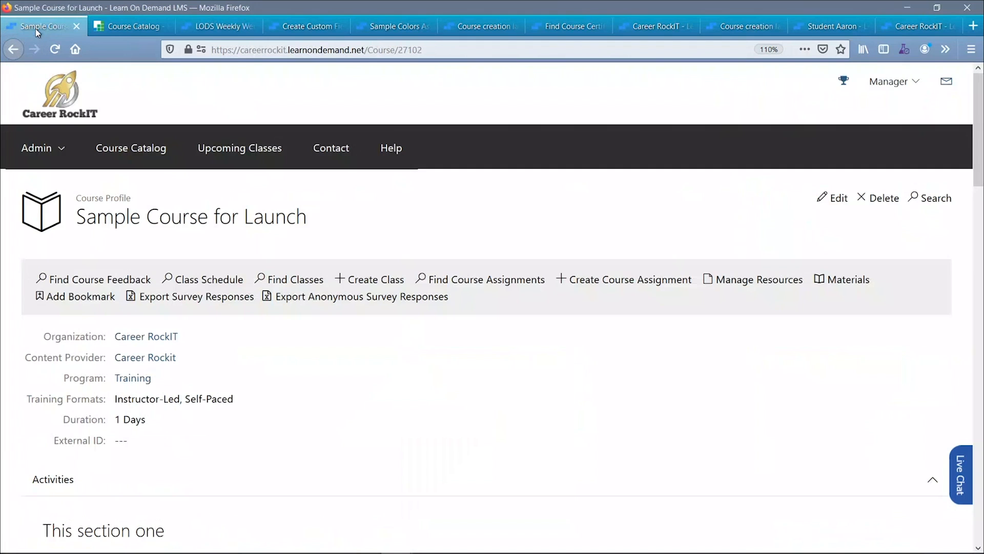
pyautogui.scroll(-15, 90, 315)
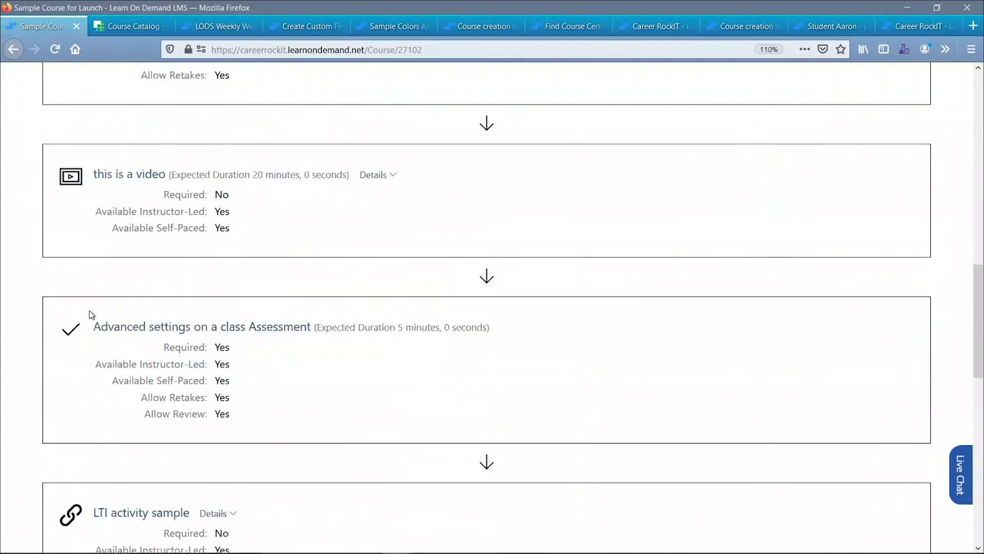
pyautogui.scroll(-5, 89, 309)
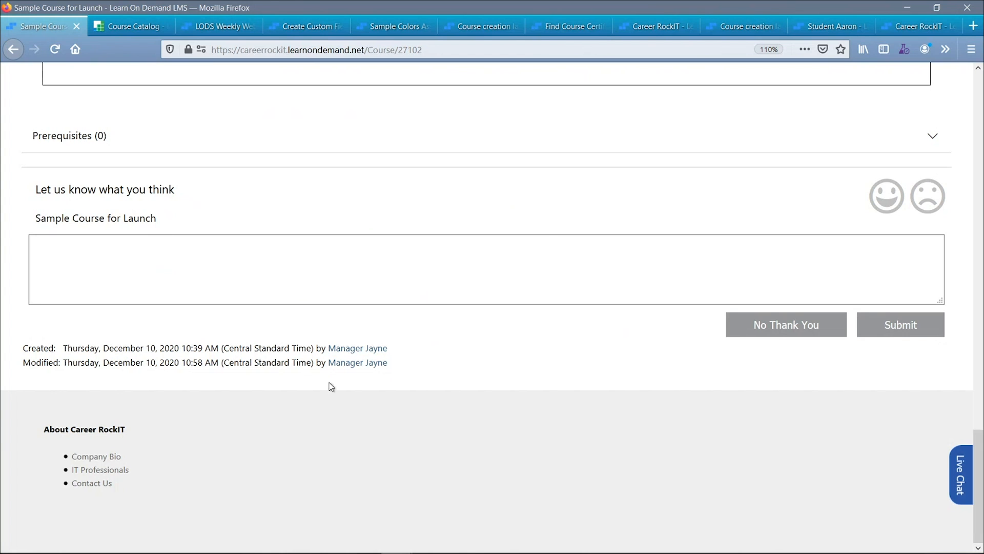
pyautogui.click(882, 204)
pyautogui.click(926, 204)
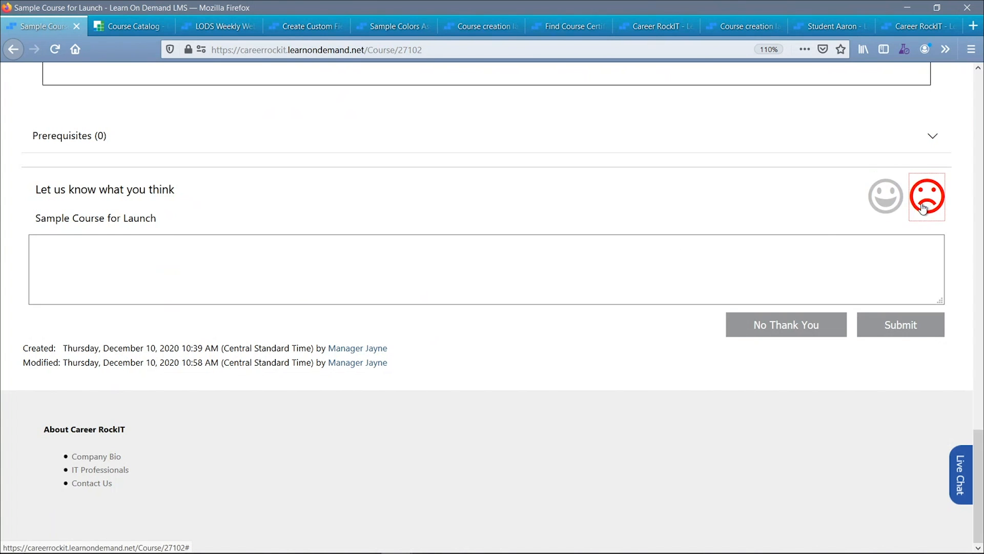
pyautogui.click(814, 257)
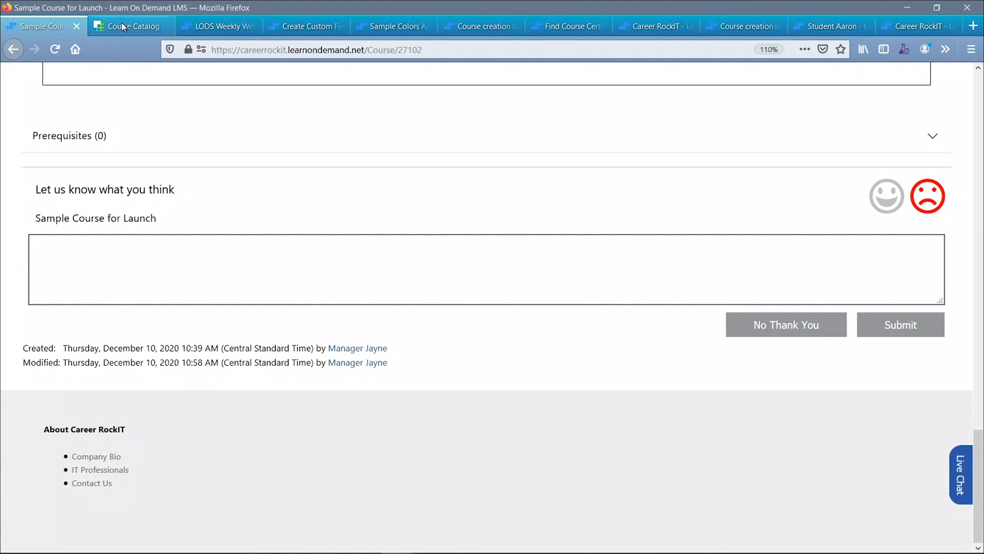
# - Search all course feedback from Site Administration without filters and sort the entries by creation date, oldest first
pyautogui.click(303, 27)
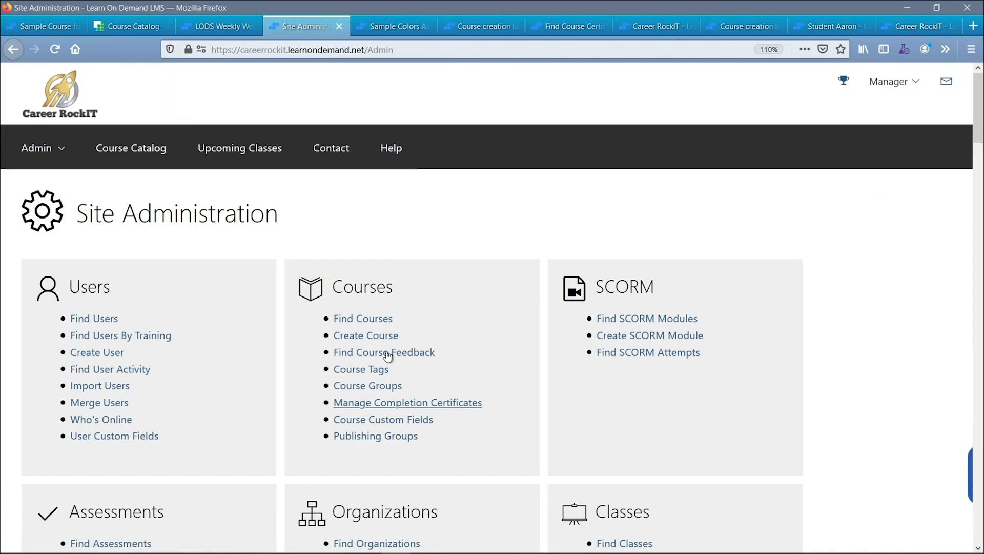
pyautogui.click(388, 354)
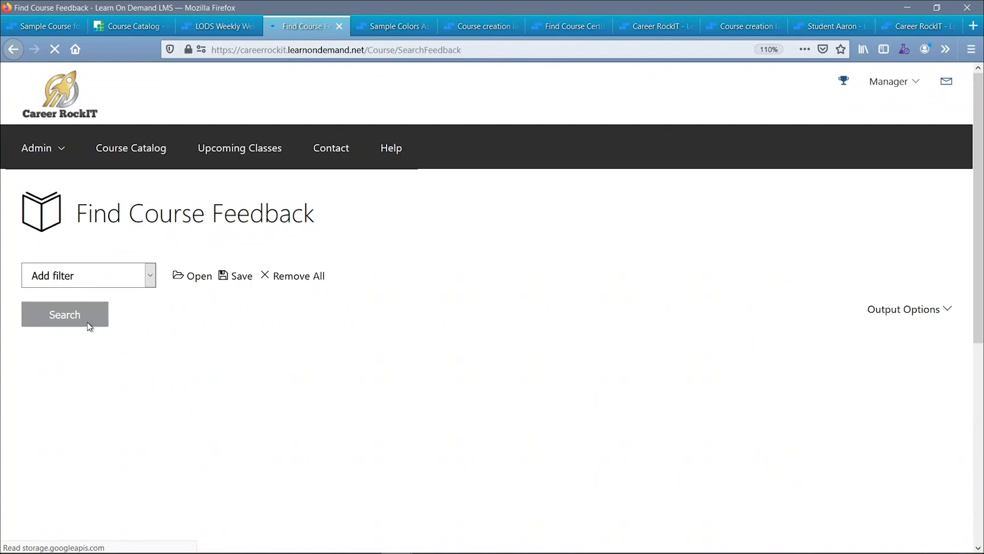
pyautogui.click(88, 323)
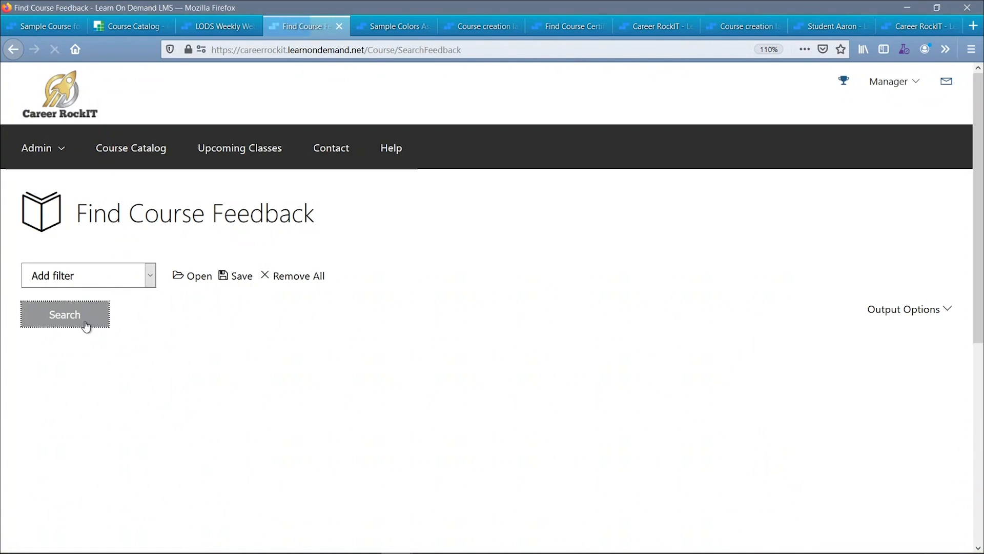
pyautogui.scroll(-3, 491, 292)
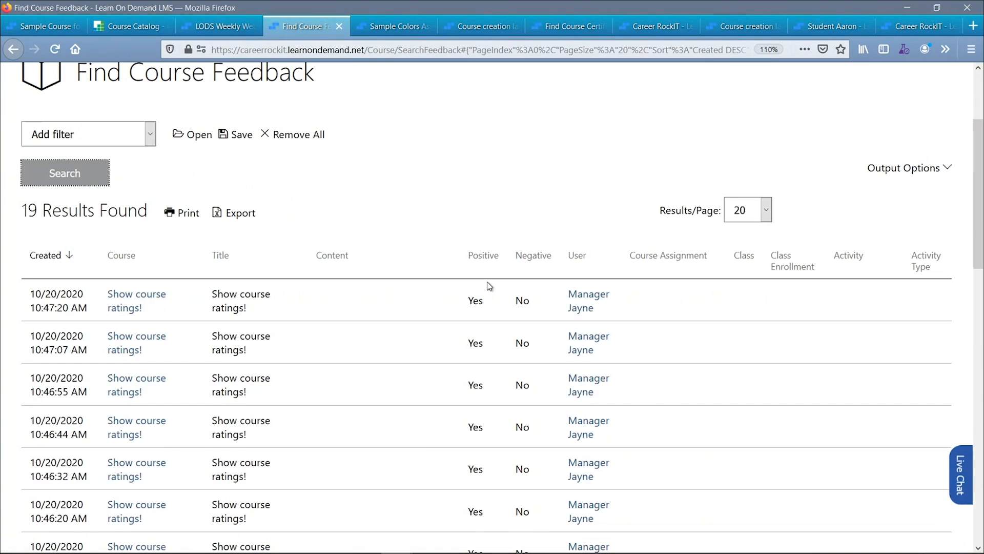
pyautogui.click(48, 258)
pyautogui.click(47, 259)
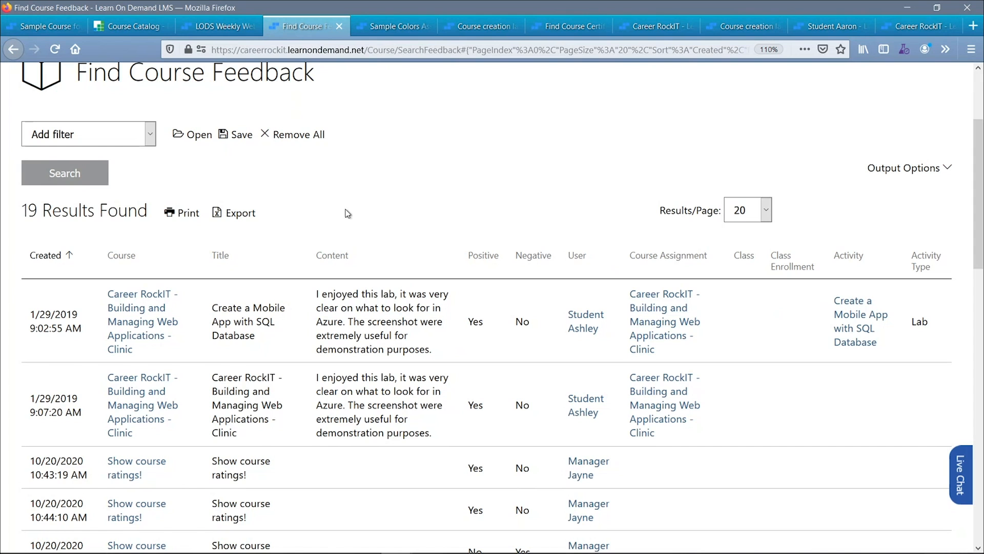
pyautogui.scroll(3, 309, 213)
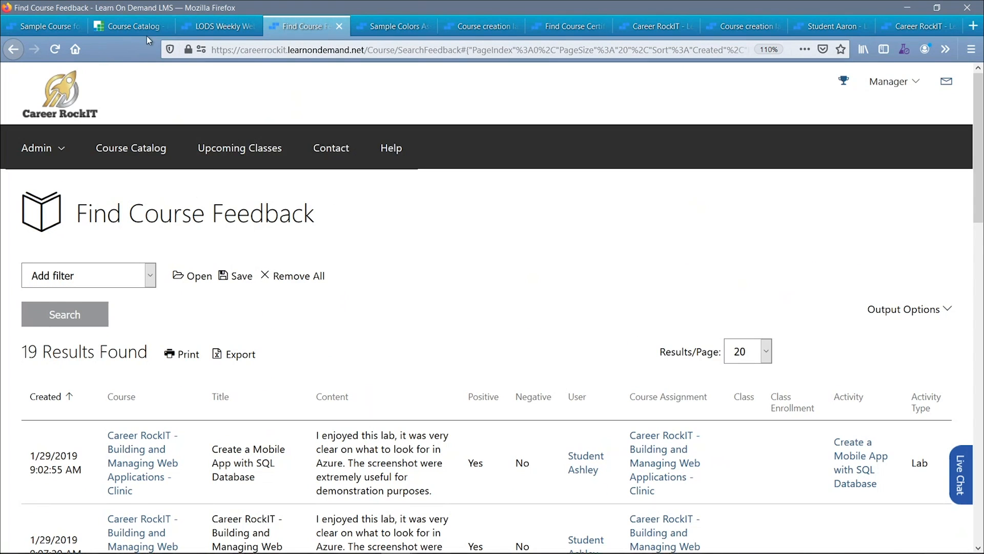
# - Return to the LODS Weekly Webinar course editor and examine the option that enables achievements for outside organizations
pyautogui.click(207, 27)
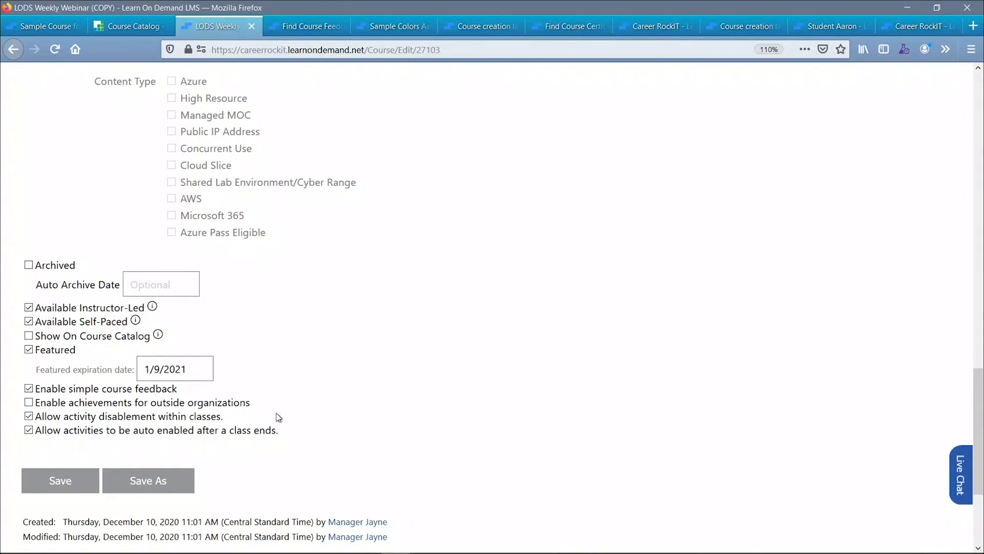
pyautogui.scroll(-2, 278, 417)
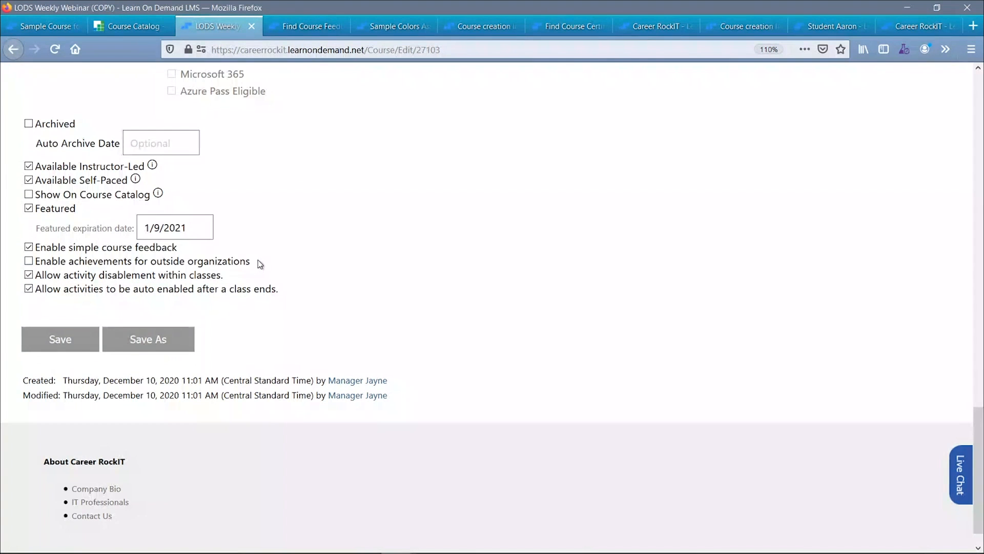
pyautogui.moveTo(257, 260); pyautogui.dragTo(35, 265)
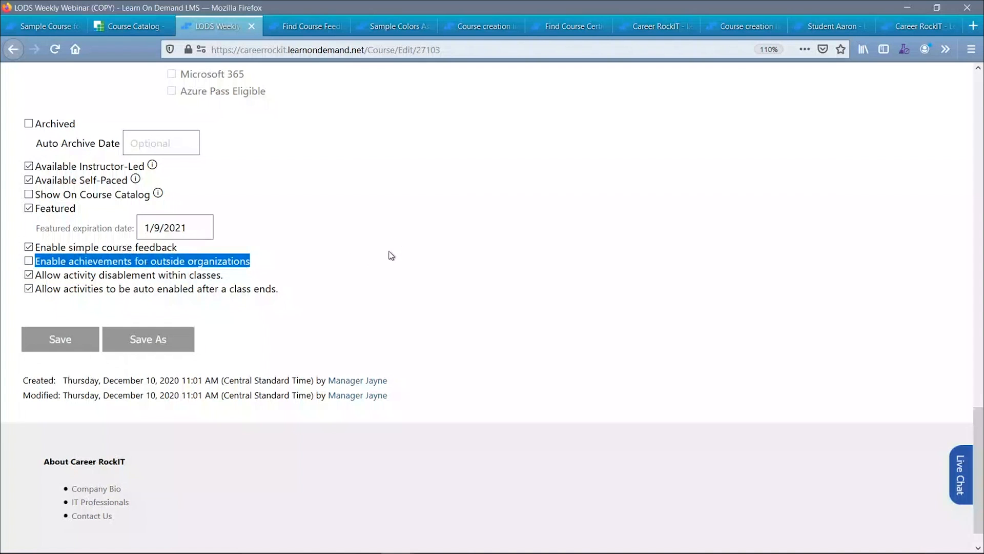
# - Add "Did you Know?" Demos - Webinar Registration as a prerequisite course for the LODS Weekly Webinar copy
pyautogui.scroll(10, 391, 255)
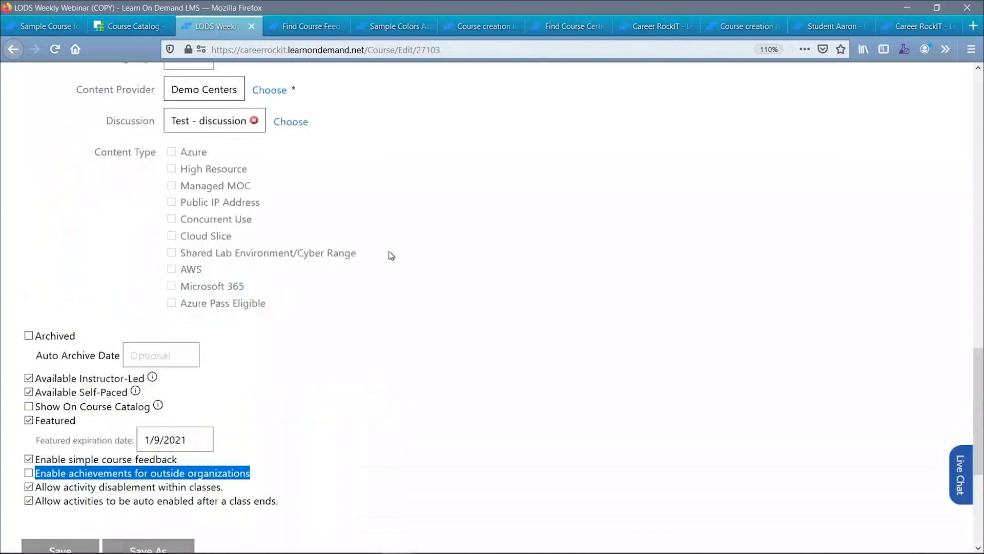
pyautogui.scroll(10, 392, 255)
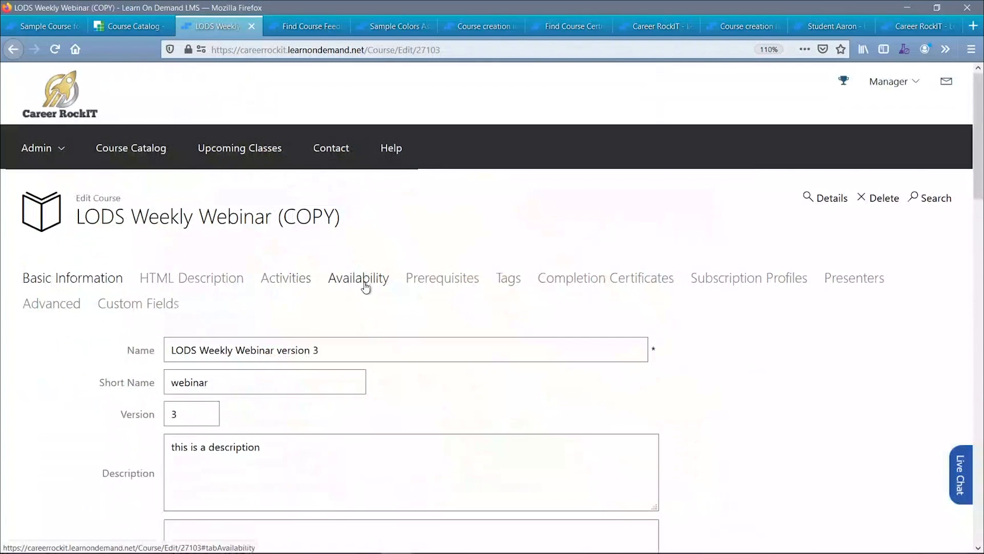
pyautogui.click(459, 290)
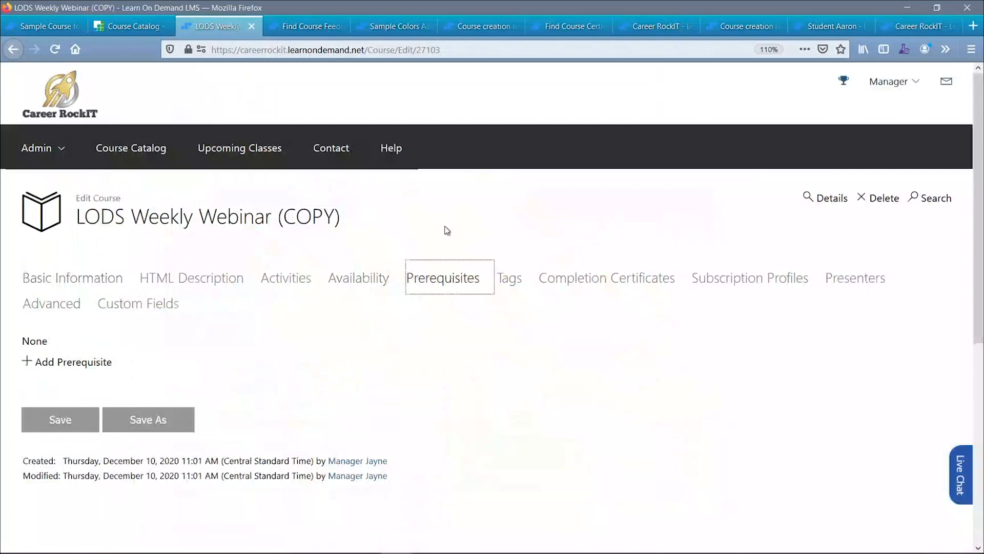
pyautogui.click(48, 365)
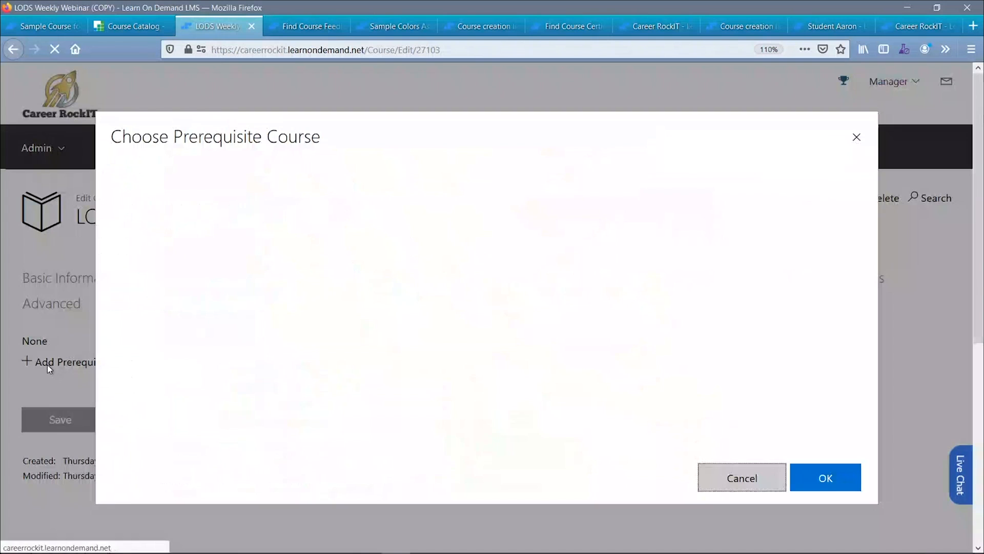
pyautogui.click(145, 234)
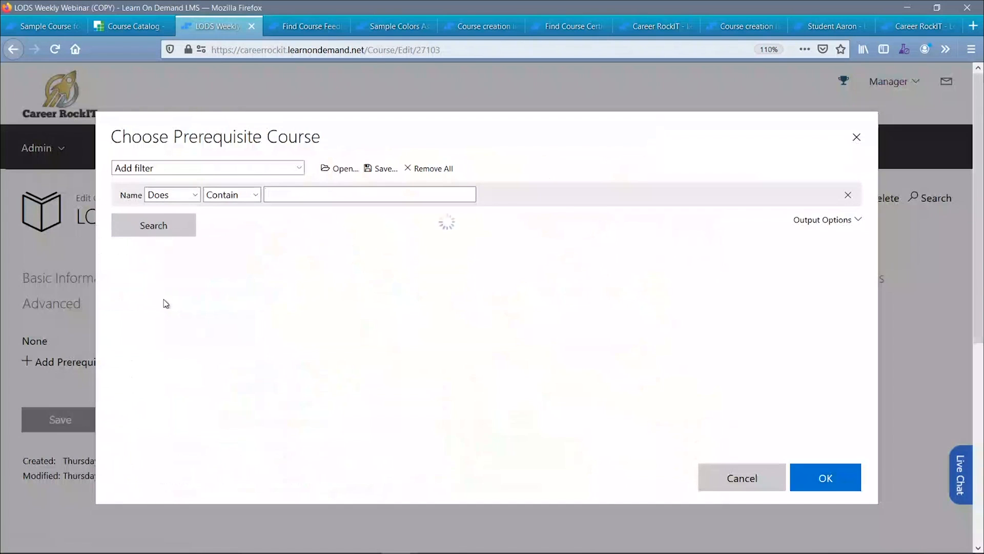
pyautogui.click(198, 334)
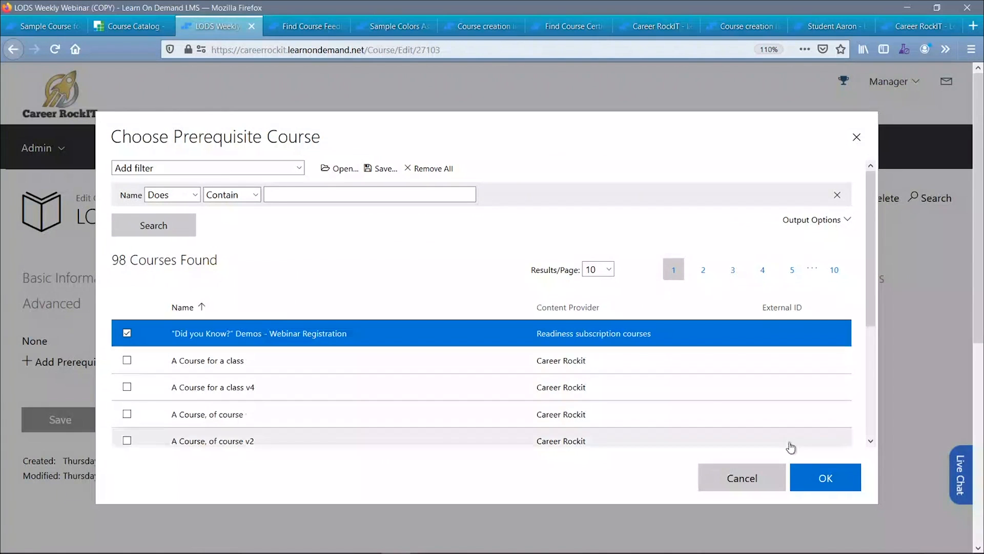
pyautogui.click(831, 490)
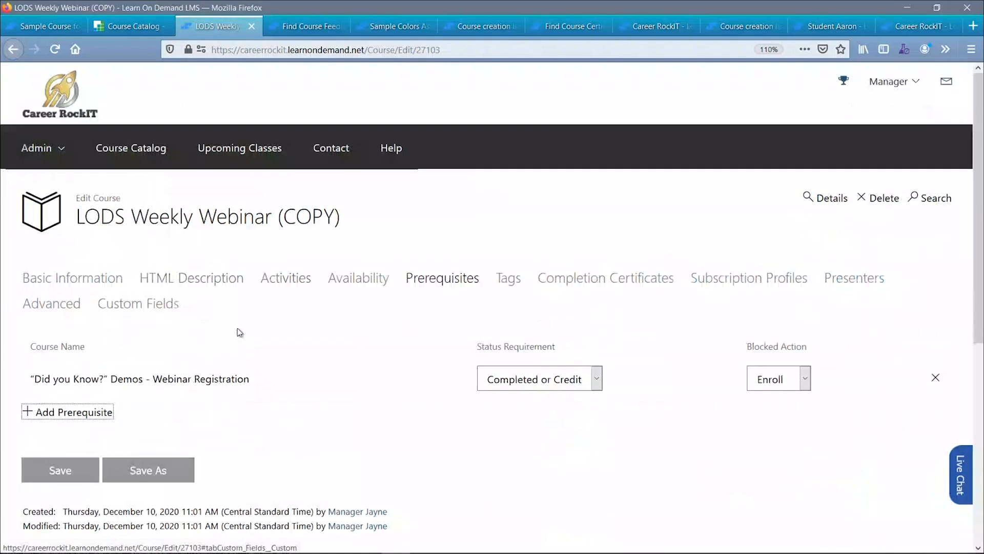
# - Inspect the available Status Requirement and Blocked Action choices for the prerequisite without changing them
pyautogui.click(597, 380)
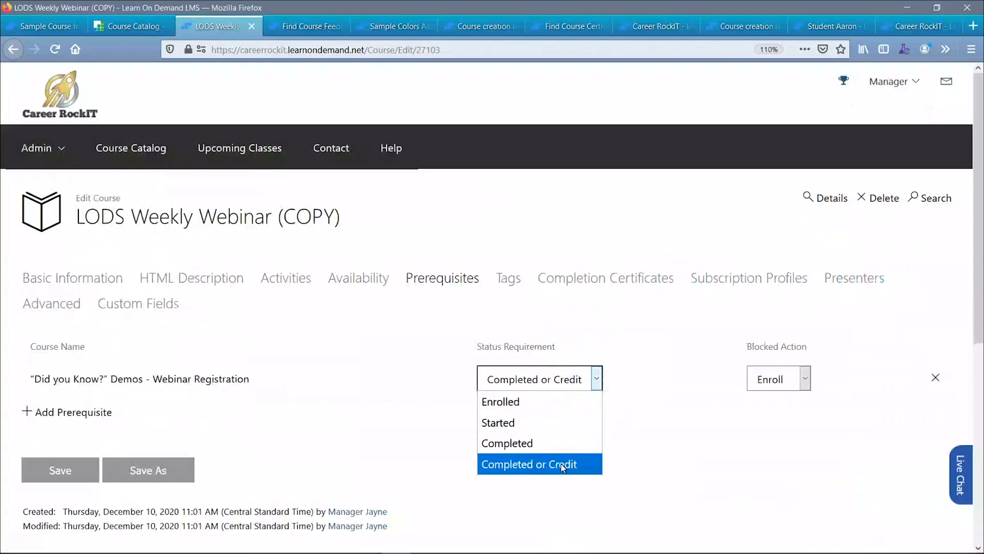
pyautogui.click(692, 367)
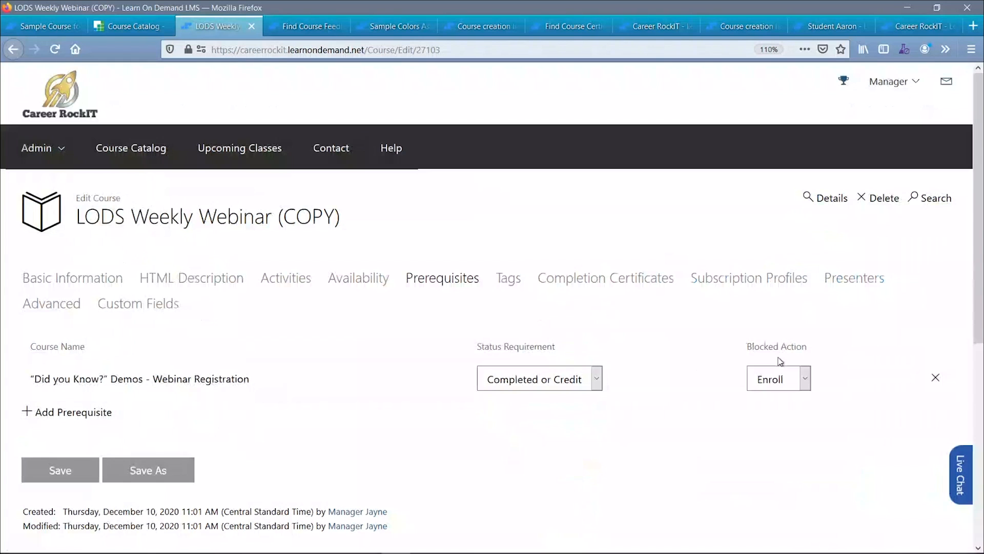
pyautogui.click(806, 380)
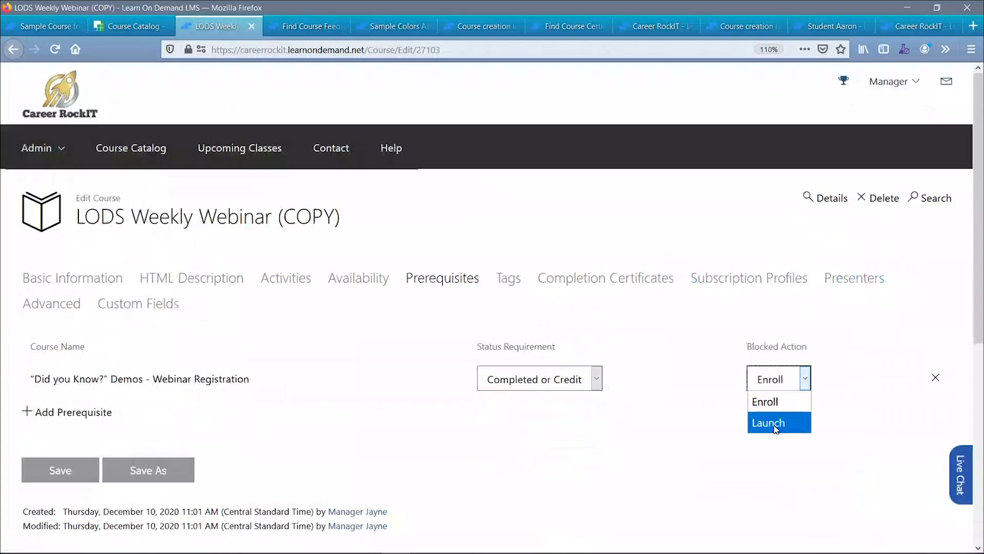
pyautogui.click(564, 388)
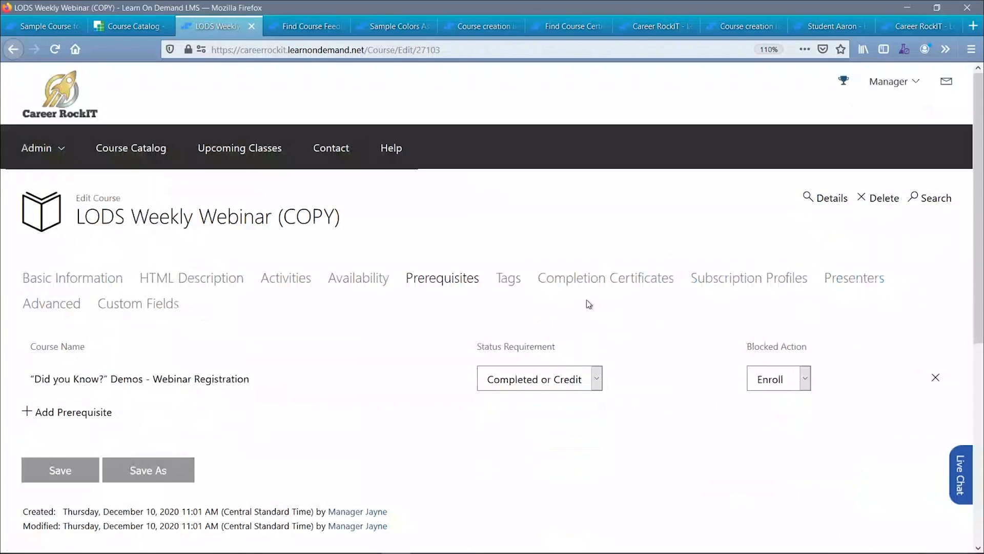
# - Review the course's tag categories and additional tags, and compare them with the filters of the Challenge Labs catalog
pyautogui.click(509, 279)
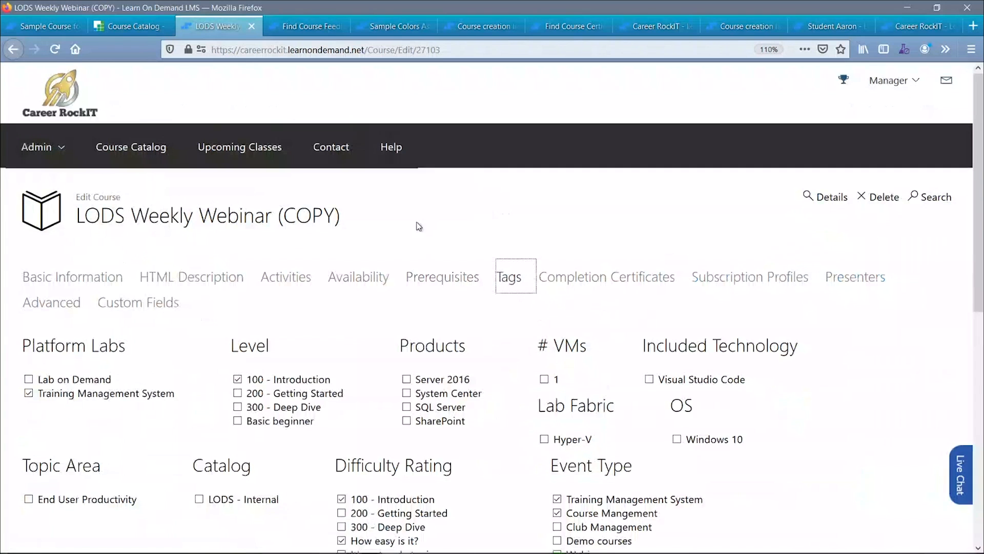
pyautogui.scroll(-3, 418, 227)
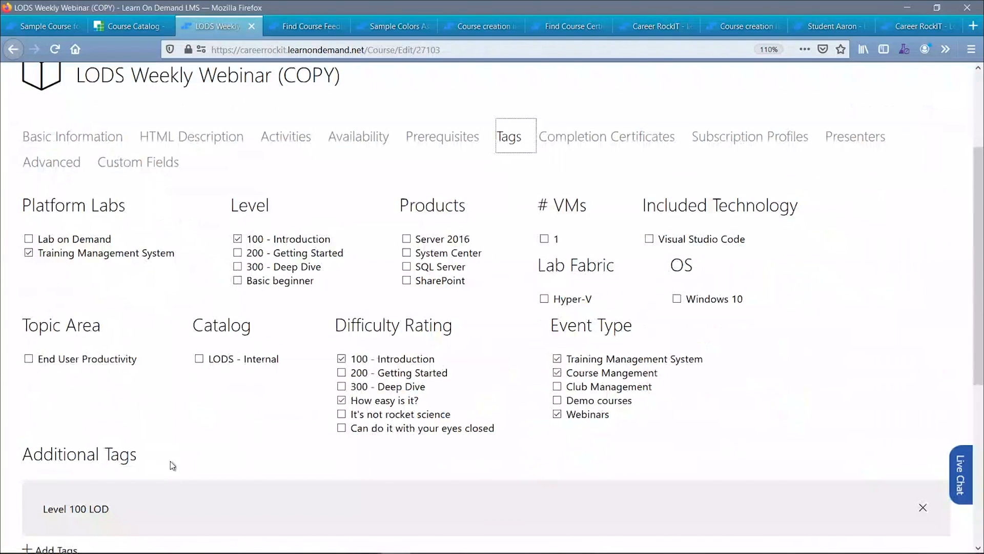
pyautogui.scroll(3, 170, 432)
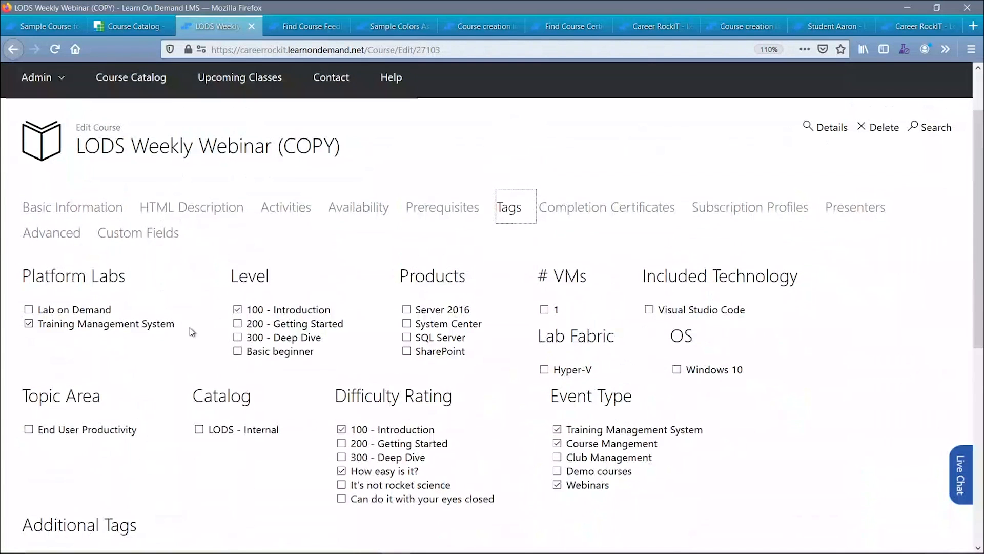
pyautogui.click(144, 29)
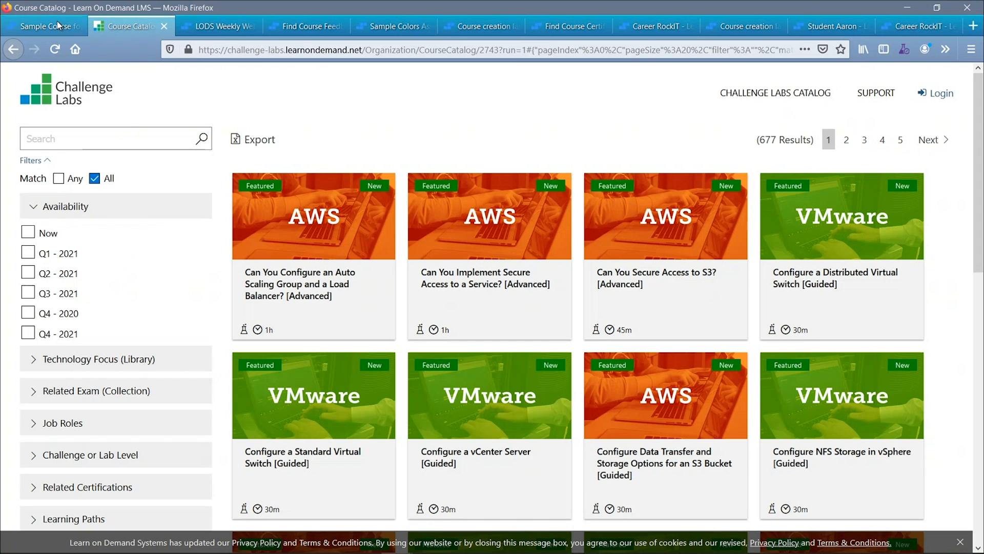
pyautogui.click(208, 24)
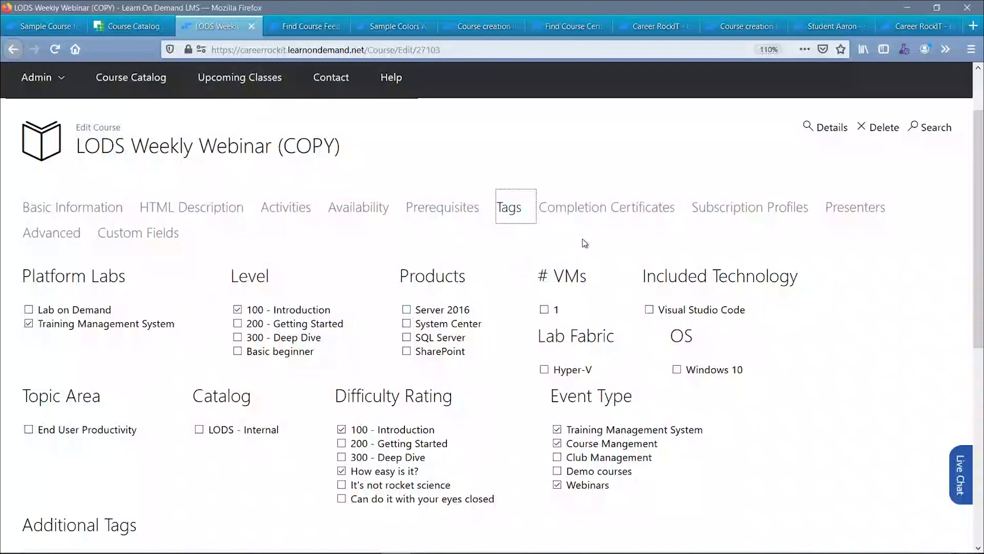
# - Review the course's completion certificates, then examine the blank form for creating a course certificate template
pyautogui.click(606, 215)
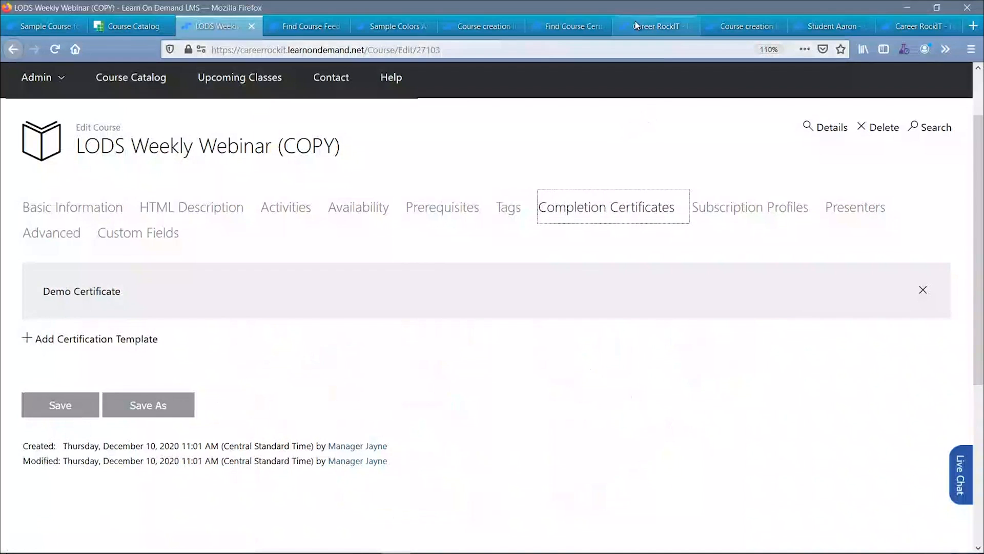
pyautogui.click(567, 26)
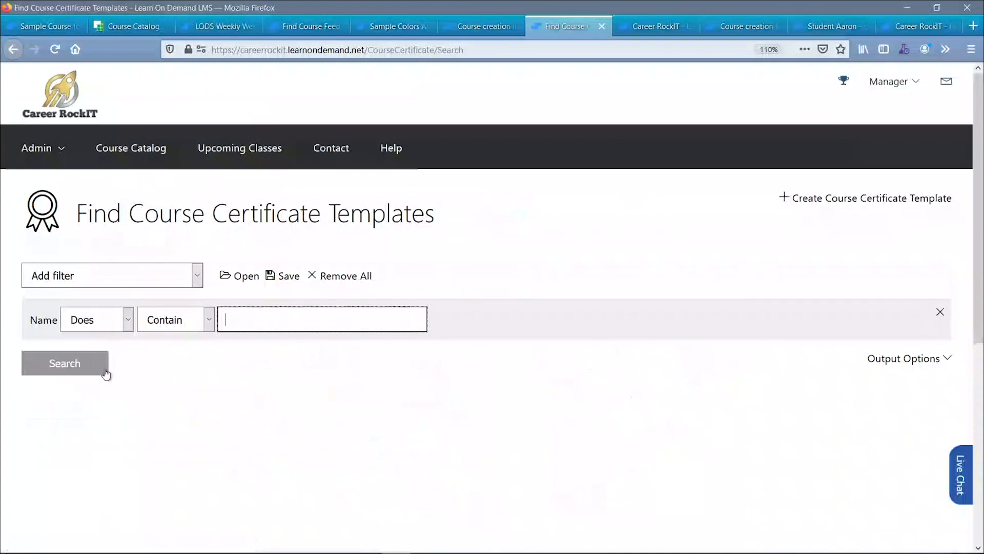
pyautogui.click(866, 200)
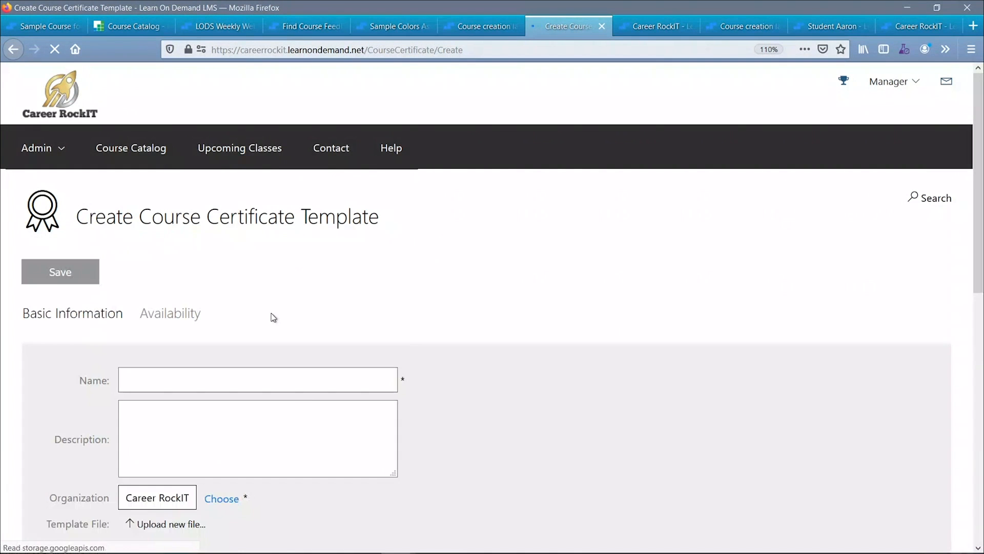
pyautogui.scroll(-3, 292, 391)
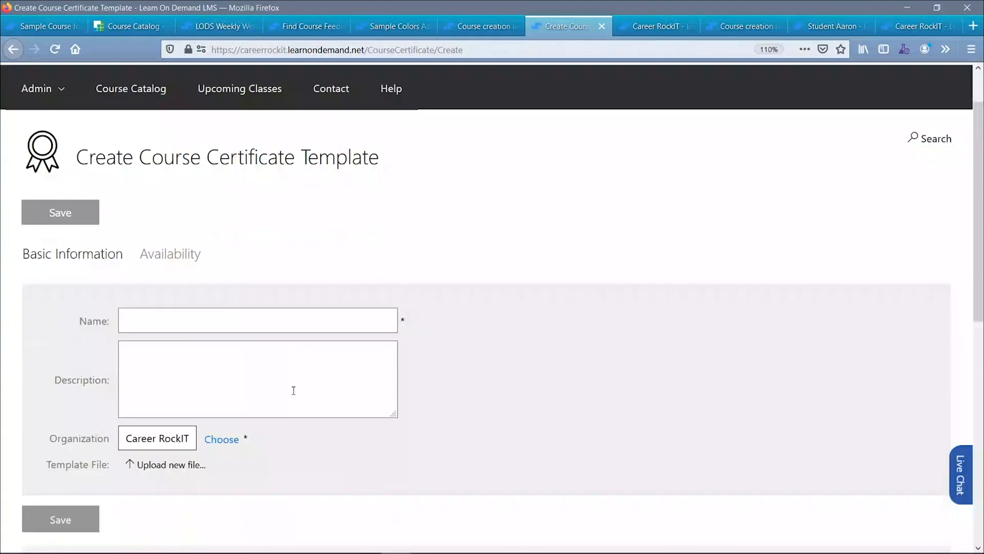
pyautogui.scroll(2, 293, 395)
pyautogui.scroll(1, 295, 395)
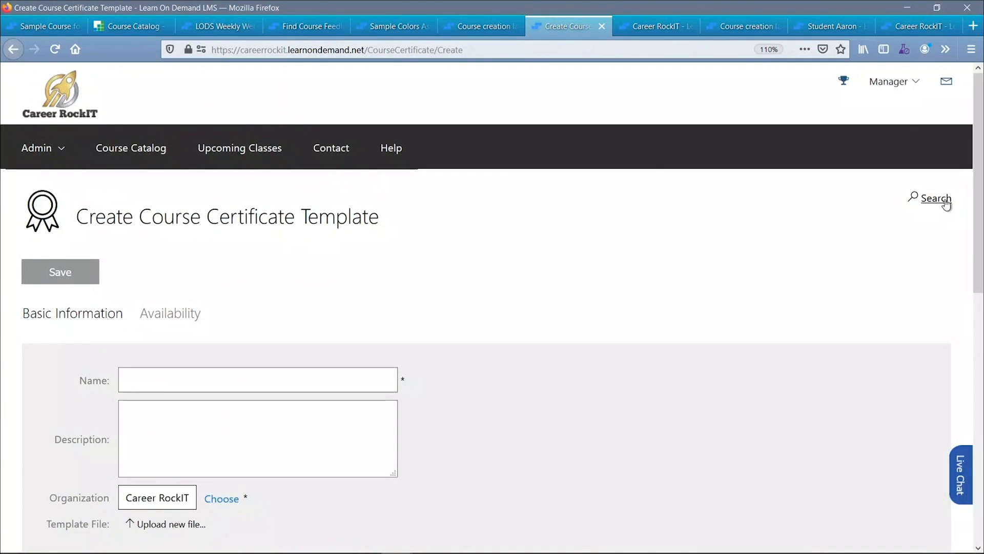
# - Search all course certificate templates and review the details of Test Course Cert for ABC v2
pyautogui.click(933, 204)
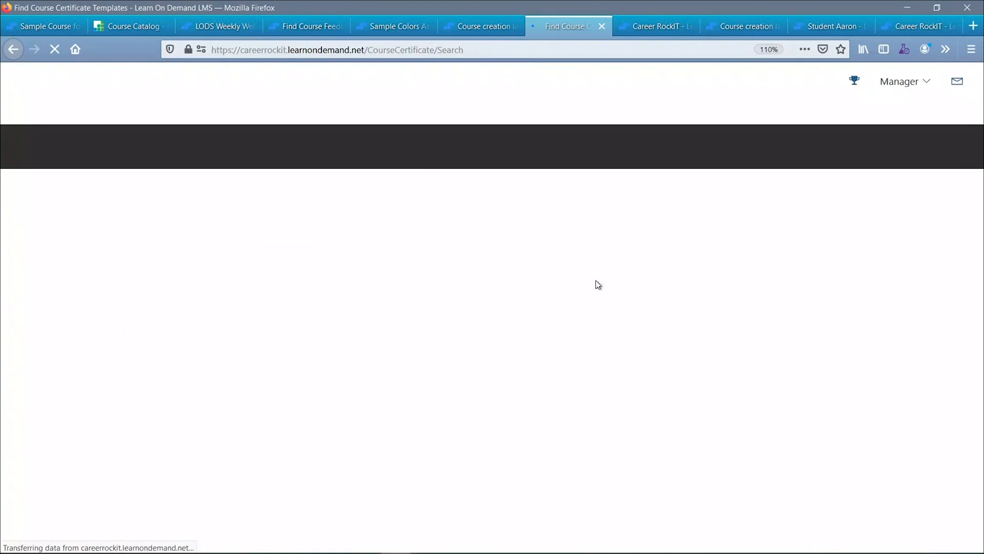
pyautogui.click(87, 375)
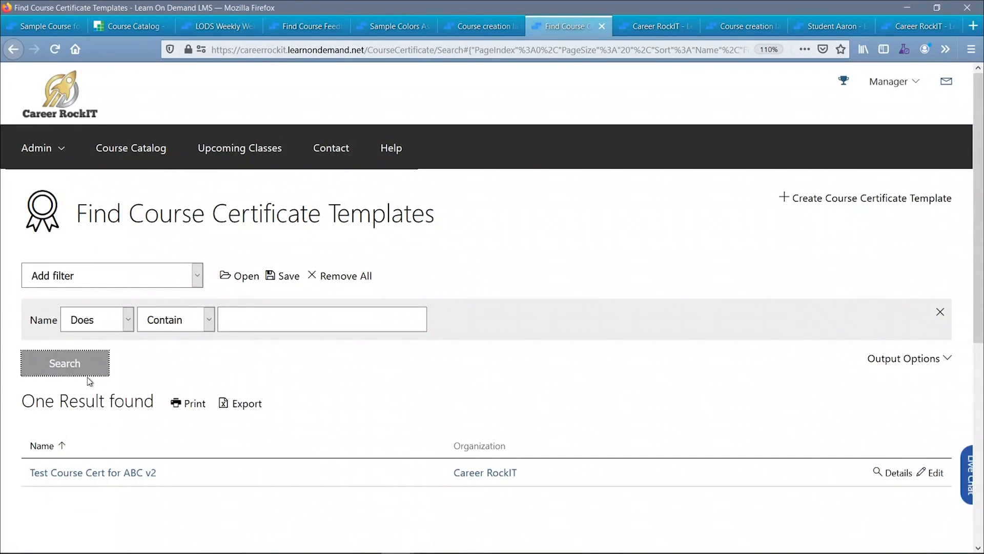
pyautogui.scroll(-1, 87, 376)
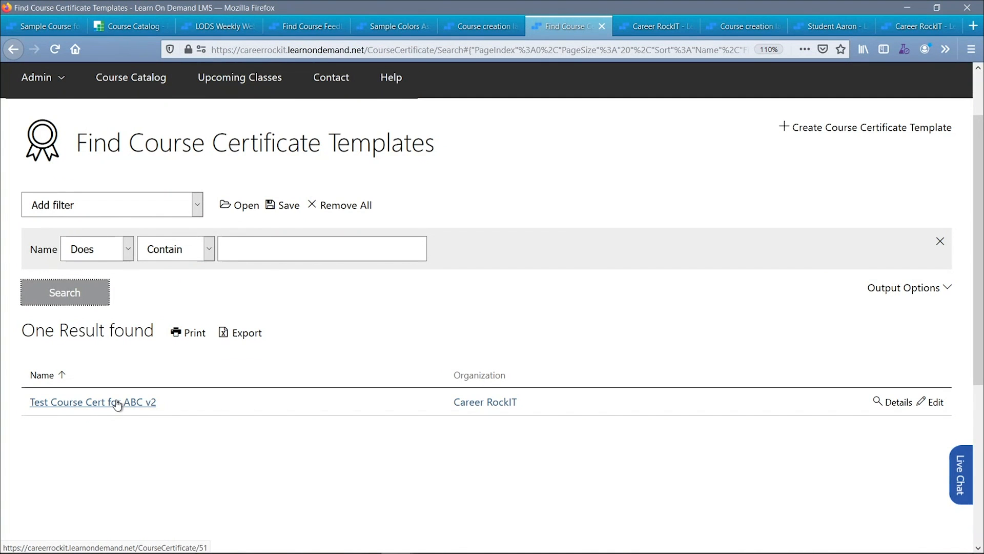
pyautogui.click(878, 408)
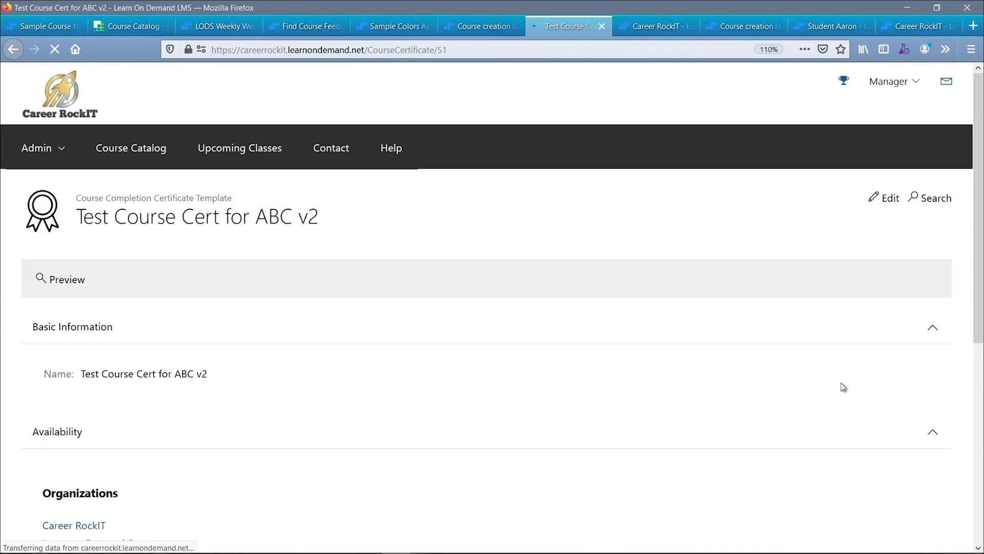
pyautogui.scroll(-2, 180, 269)
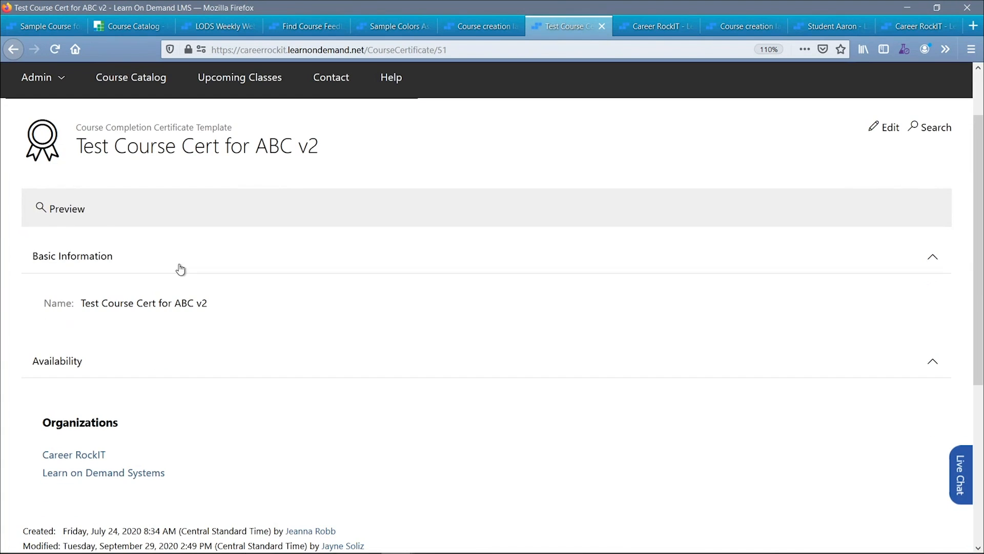
# - Start a preview of the certificate template with asdf as the student name and afsdasd as the location
pyautogui.click(64, 211)
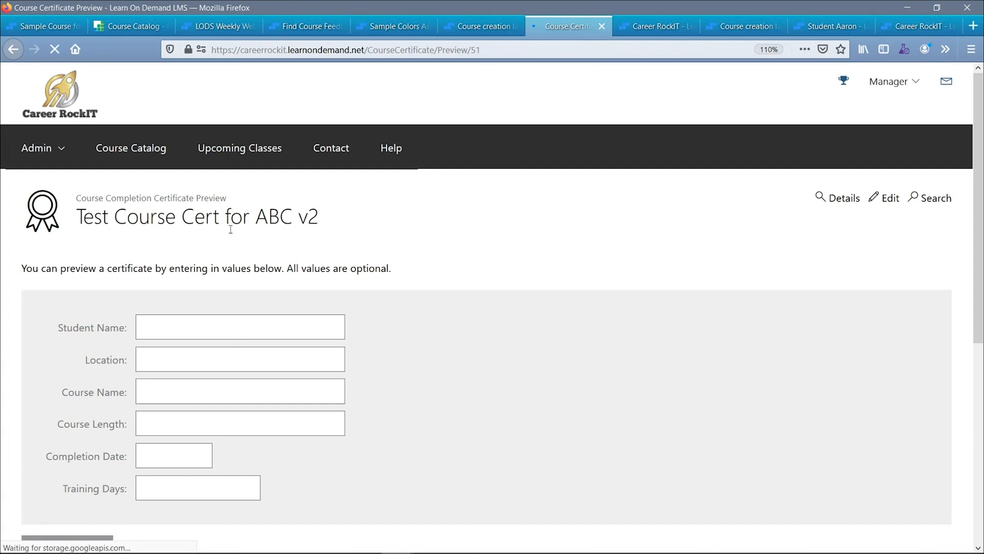
pyautogui.click(229, 331)
pyautogui.write('a')
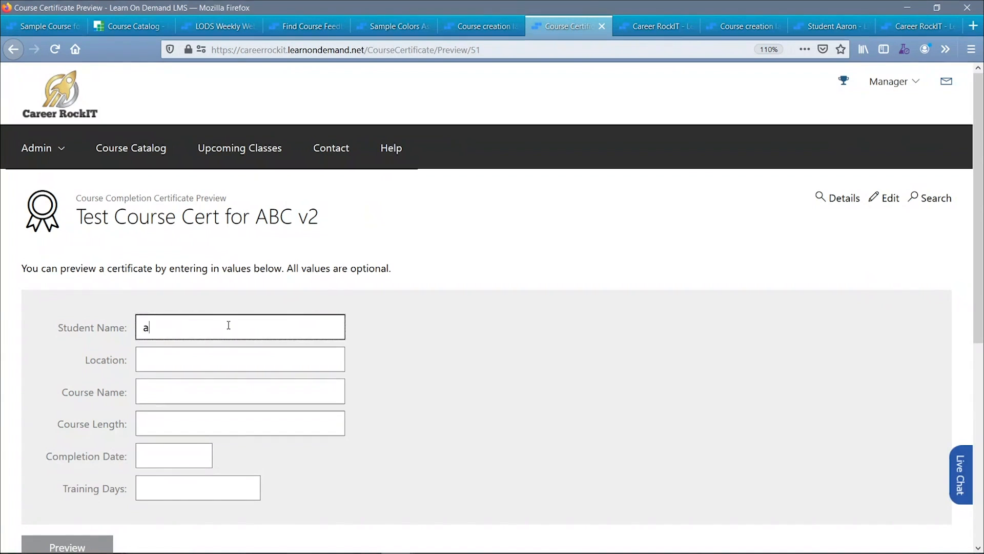
pyautogui.write('sdf')
pyautogui.click(226, 354)
pyautogui.write('afsdasd')
# - Set the preview's course name to asdf, course length to adsfsd, completion date to 12/10/2020 and training days to asdfas
pyautogui.click(212, 395)
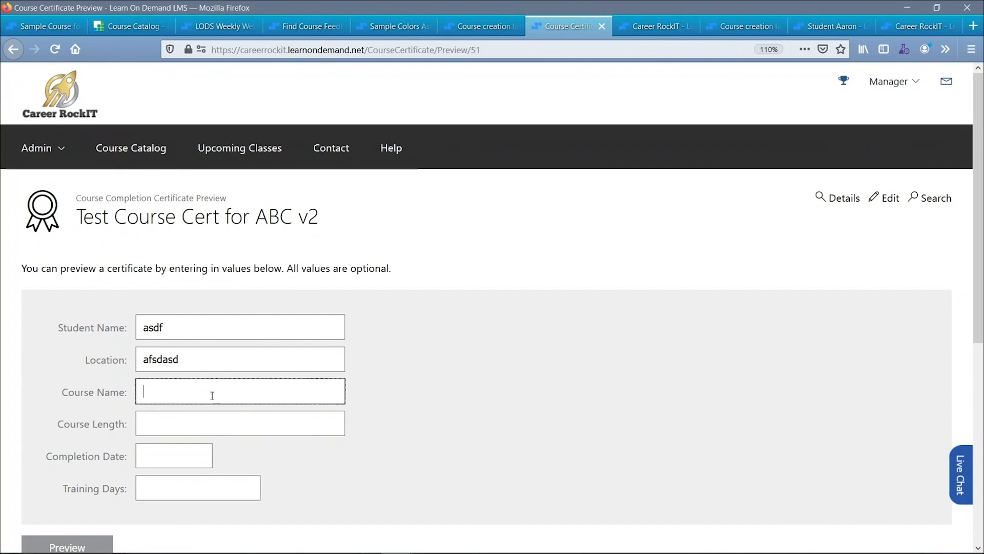
pyautogui.write('asdf')
pyautogui.click(205, 419)
pyautogui.write('adsfsd')
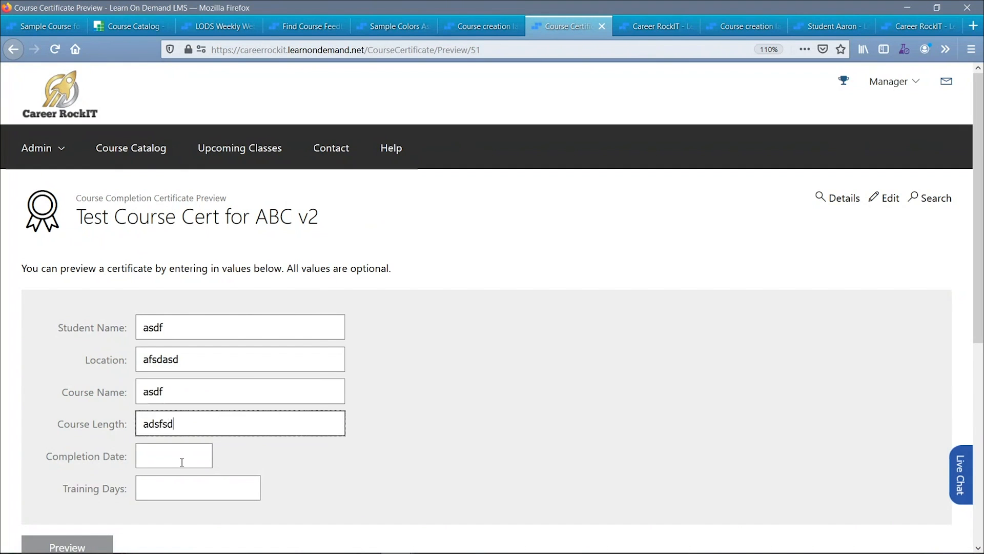
pyautogui.click(182, 462)
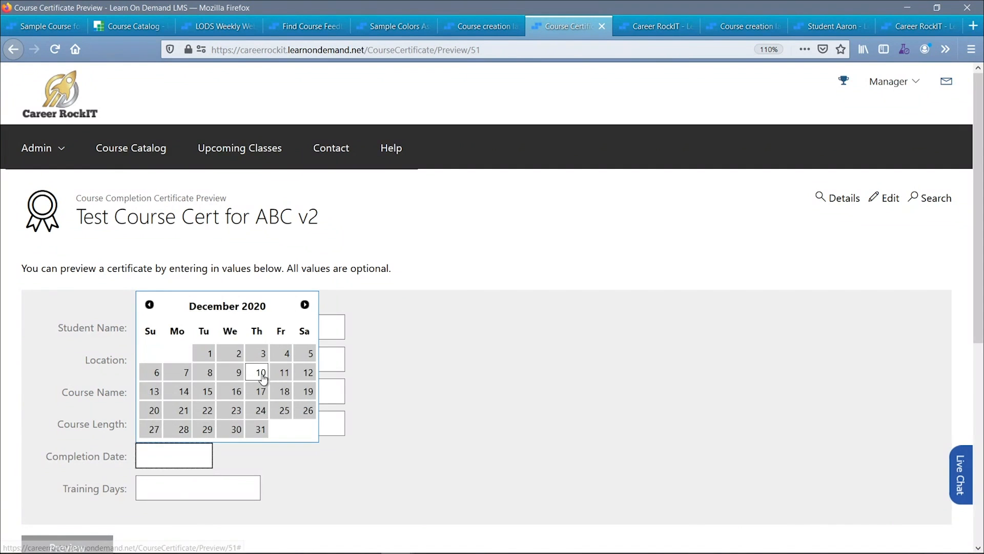
pyautogui.click(258, 372)
pyautogui.click(189, 492)
pyautogui.write('asdfas')
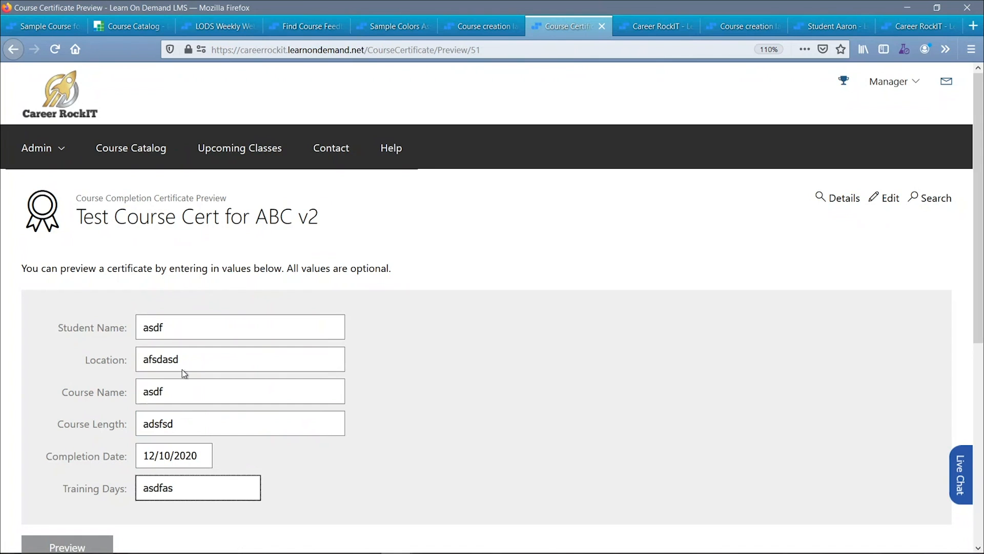
pyautogui.moveTo(127, 328); pyautogui.dragTo(51, 333)
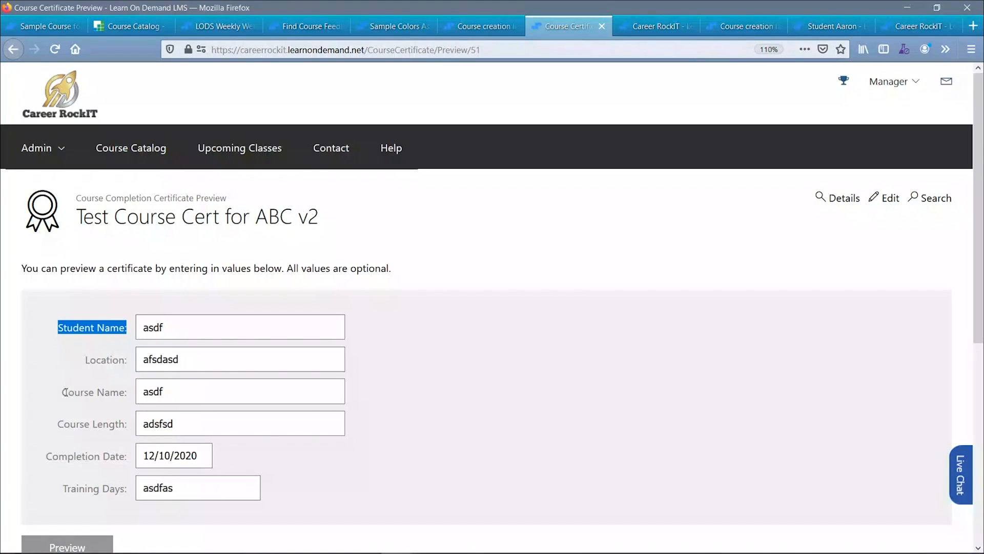
pyautogui.moveTo(54, 398); pyautogui.dragTo(120, 488)
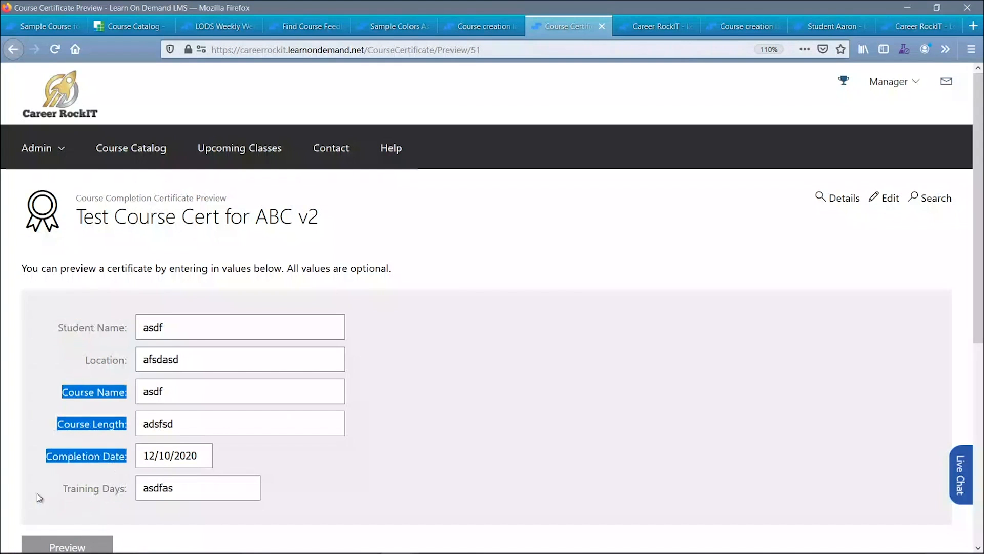
# - Generate the certificate preview and open the PDF version from the downloaded Test+Course+Cert+for+ABC+v2-Test.zip archive
pyautogui.scroll(-3, 36, 491)
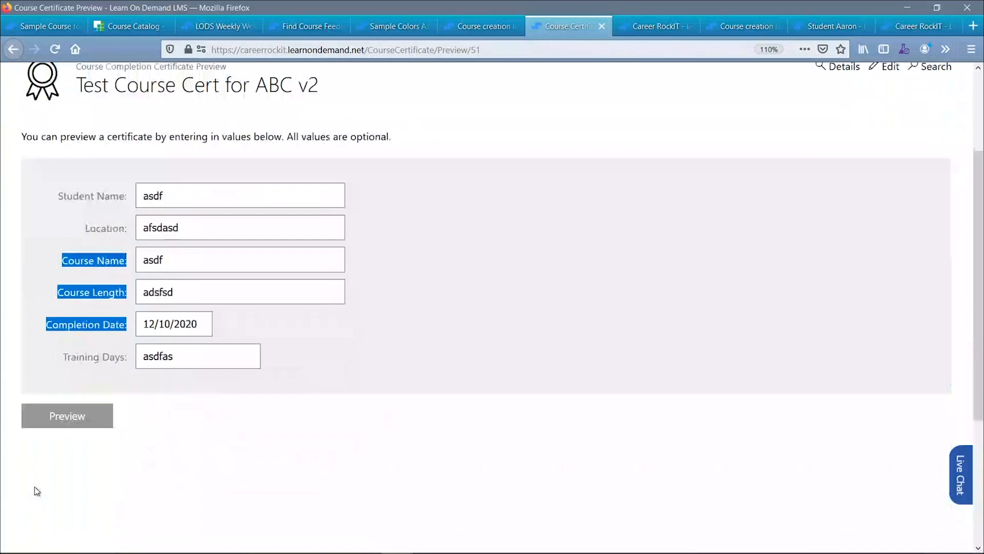
pyautogui.click(81, 407)
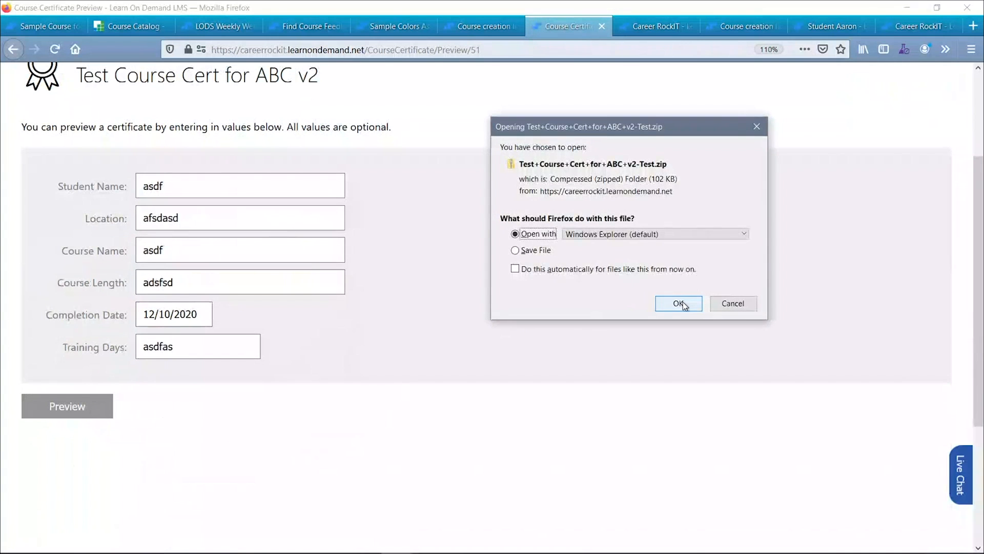
pyautogui.click(680, 302)
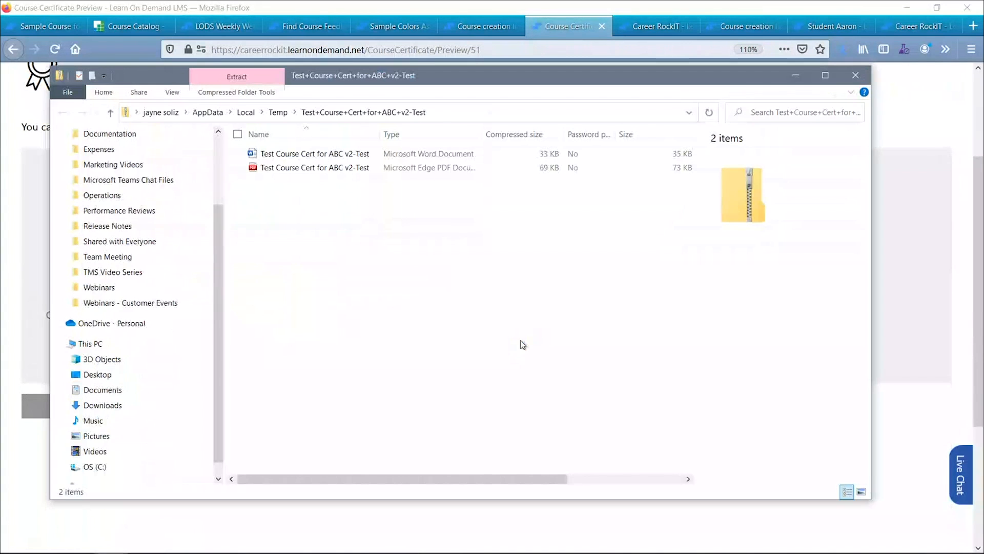
pyautogui.click(299, 169)
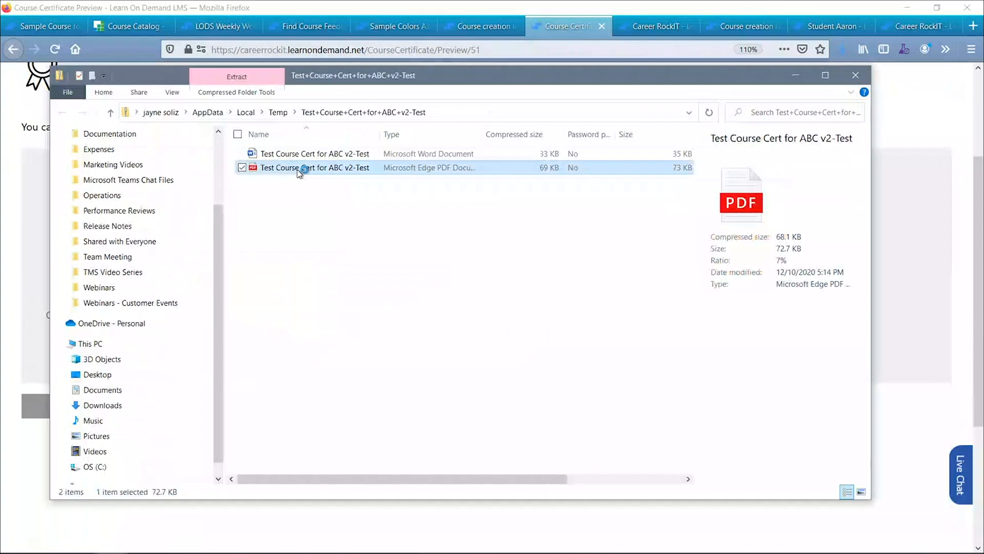
pyautogui.doubleClick(300, 169)
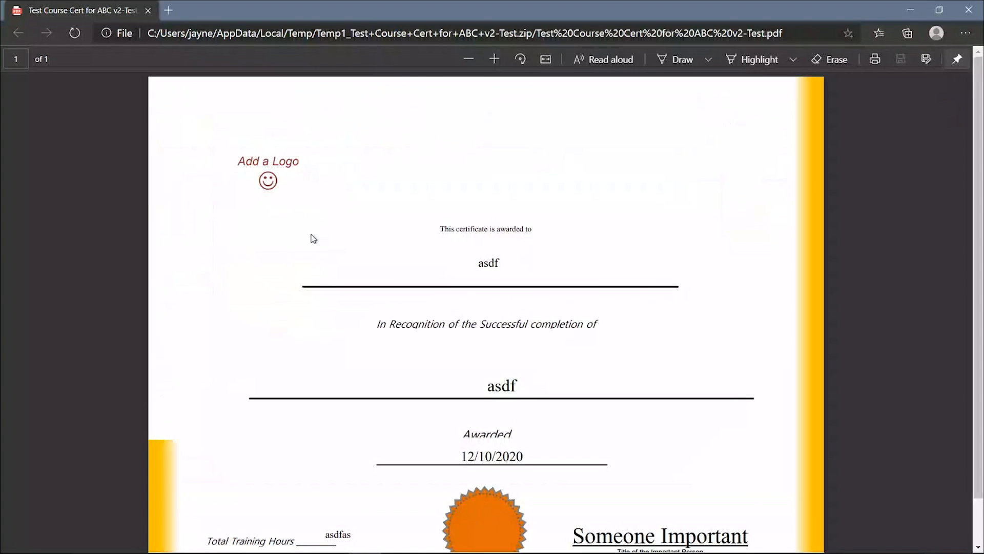
# - Examine the layout of the preview certificate, then close the PDF and its archive folder
pyautogui.scroll(-1, 312, 235)
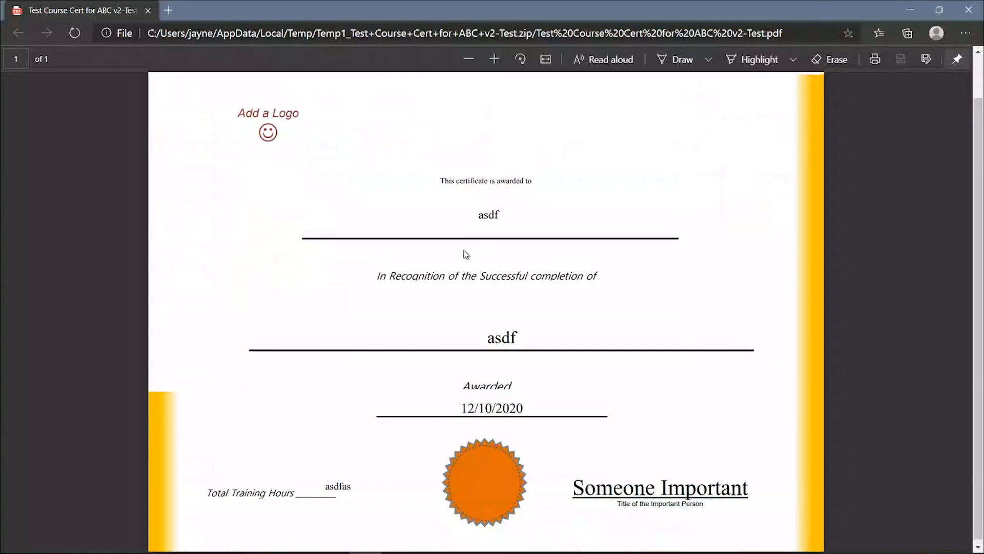
pyautogui.scroll(1, 464, 253)
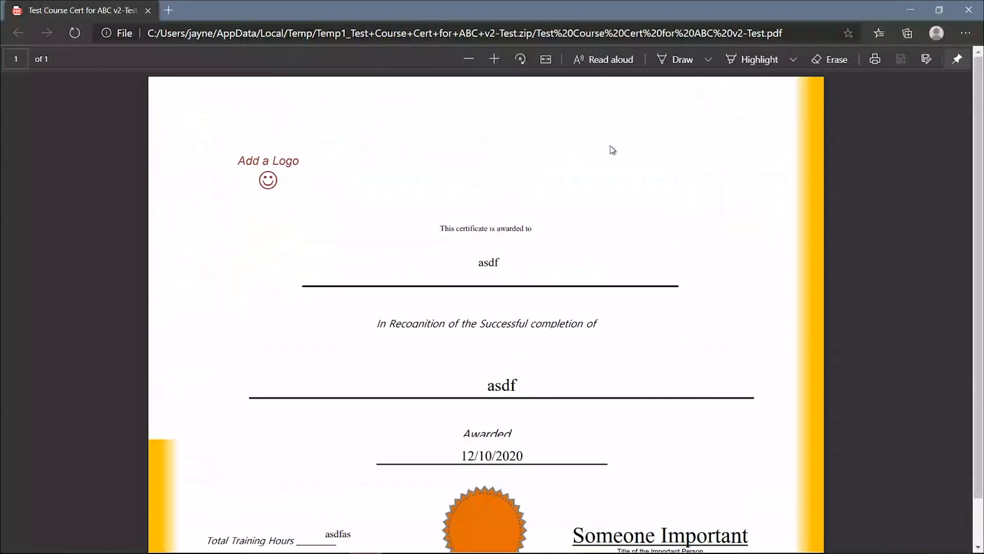
pyautogui.click(968, 10)
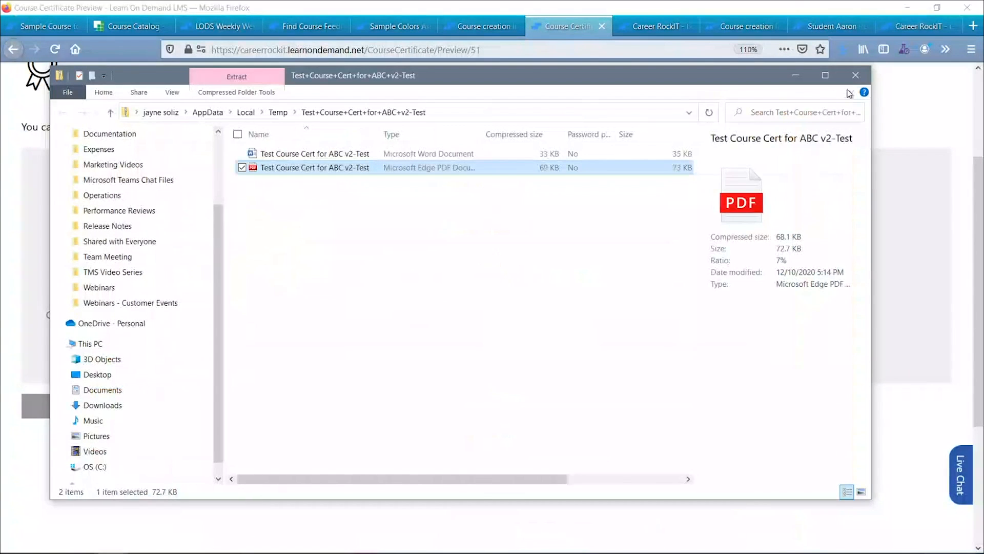
pyautogui.click(856, 74)
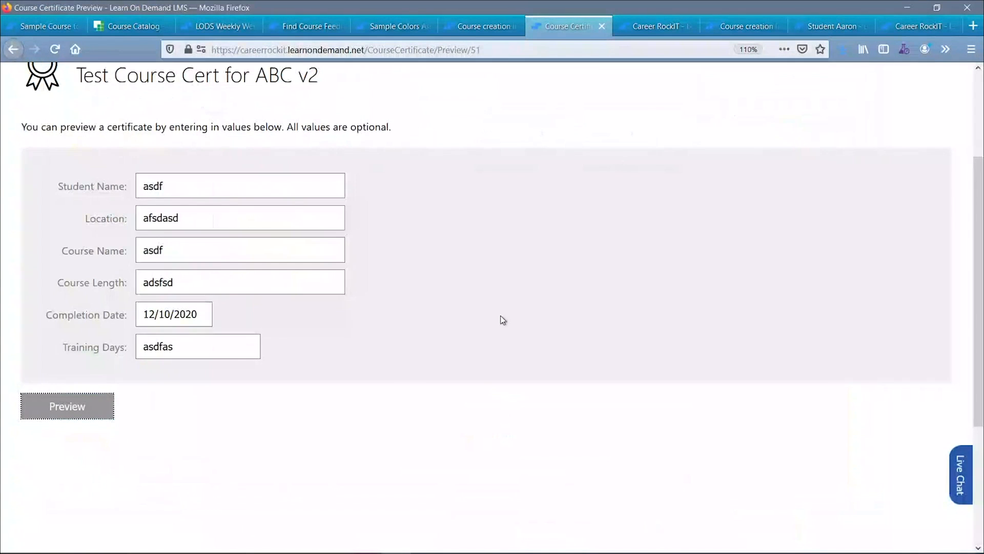
# - Return to the LODS Weekly Webinar copy and review its subscription profiles and presenters
pyautogui.scroll(3, 503, 319)
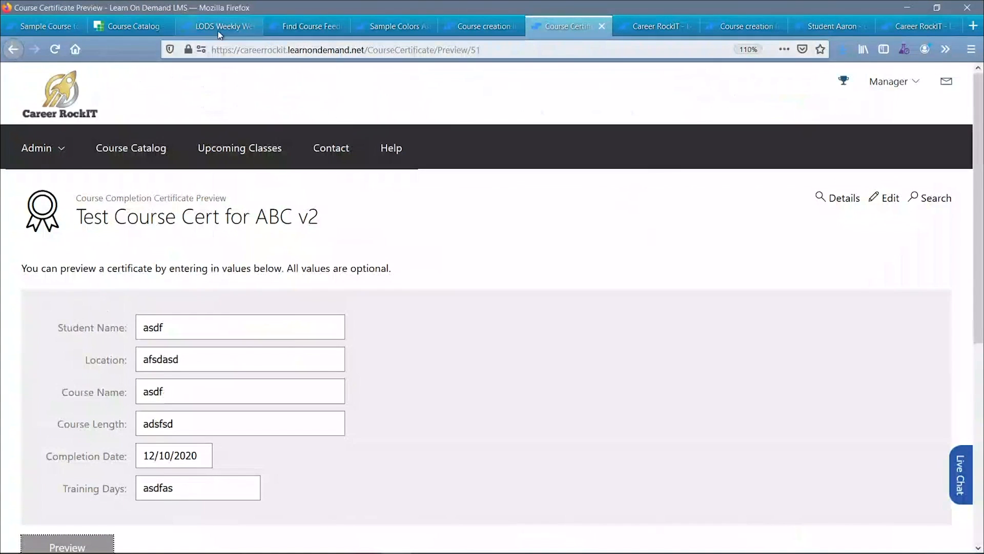
pyautogui.click(231, 26)
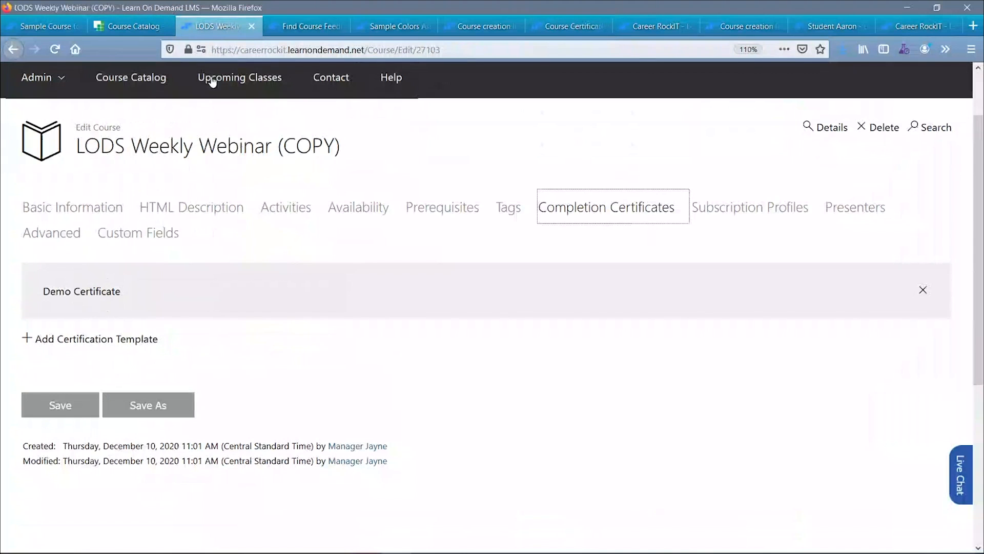
pyautogui.click(729, 208)
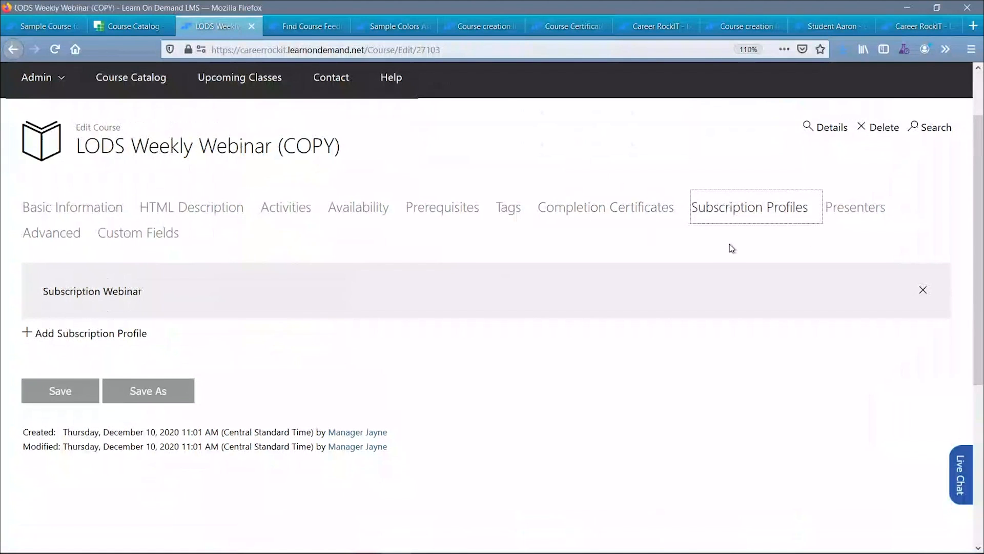
pyautogui.click(861, 216)
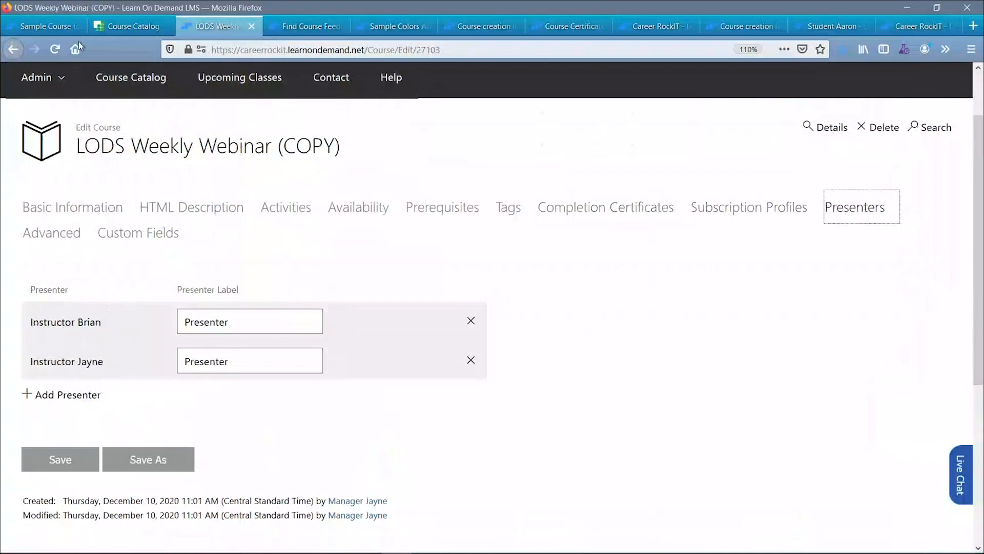
# - Look through the activities of Sample Course for Launch, then switch to the student's Current Training page in the private browser window
pyautogui.click(43, 26)
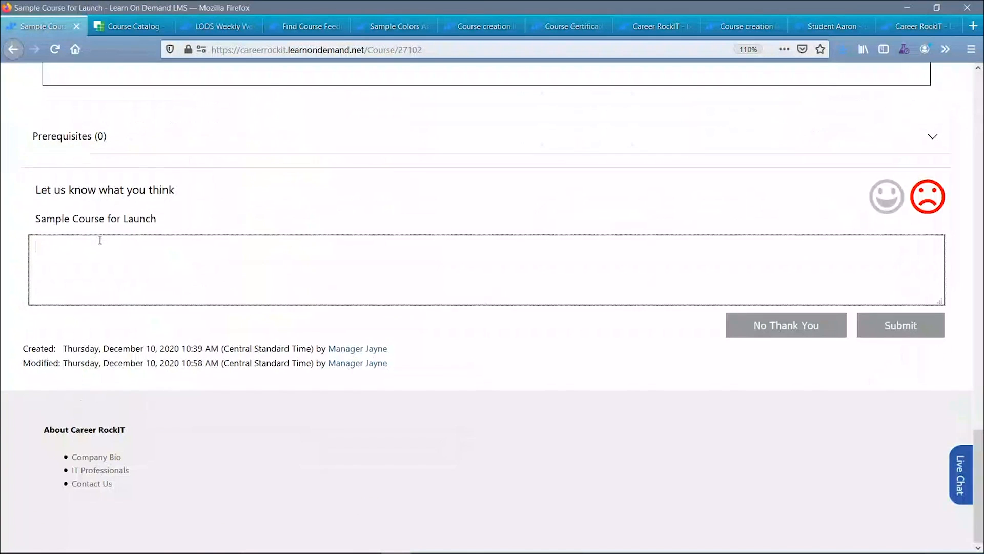
pyautogui.scroll(4, 100, 240)
pyautogui.scroll(1, 99, 239)
pyautogui.scroll(-5, 99, 240)
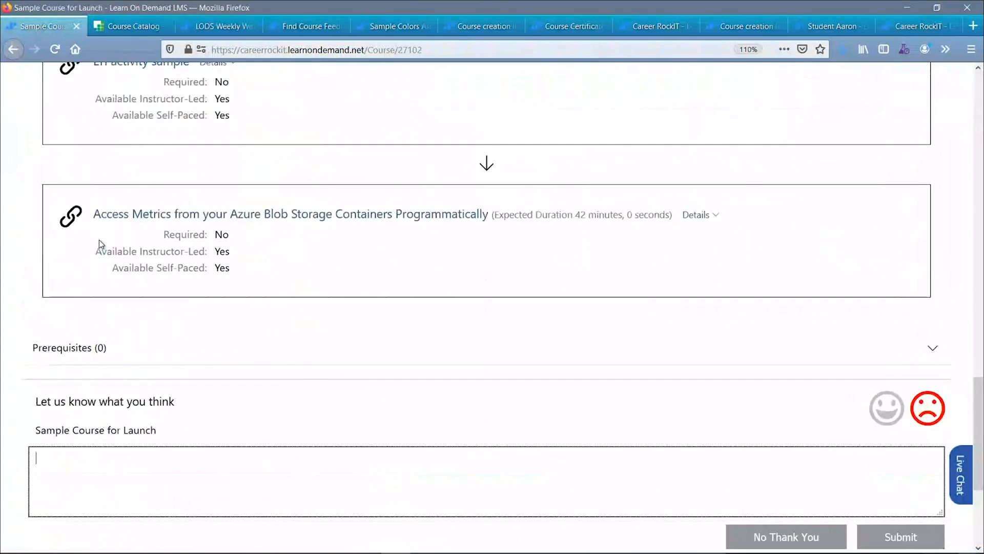
pyautogui.scroll(12, 244, 81)
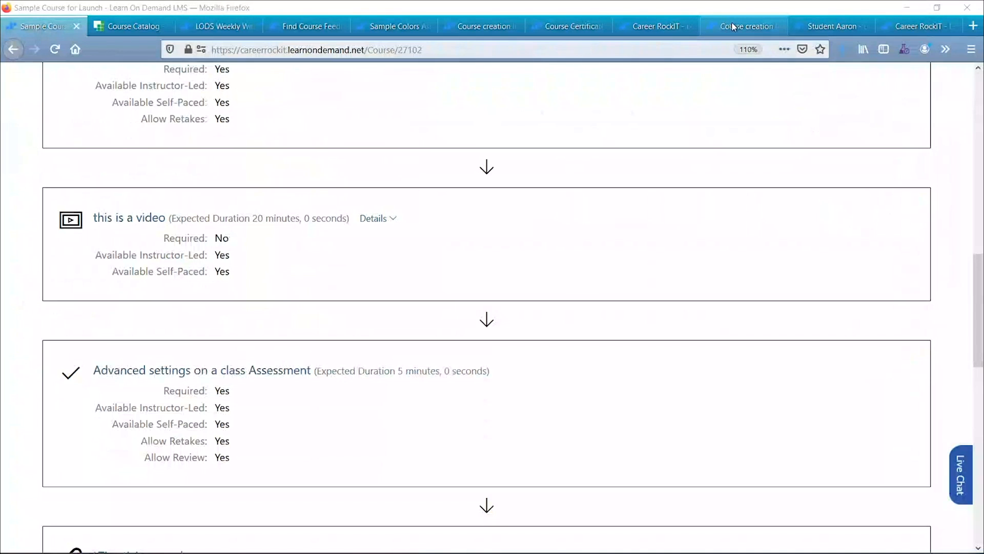
pyautogui.hotkey('alt', 'Tab')
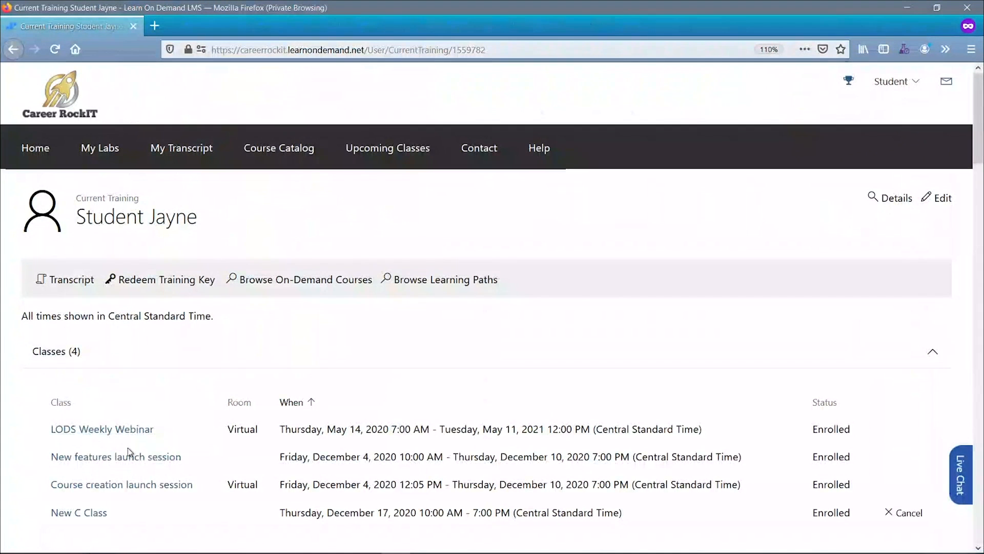
# - Open the student's LODS Weekly Webinar enrollment and look at the class files, instructor feedback and Meet The Presenters section
pyautogui.click(139, 430)
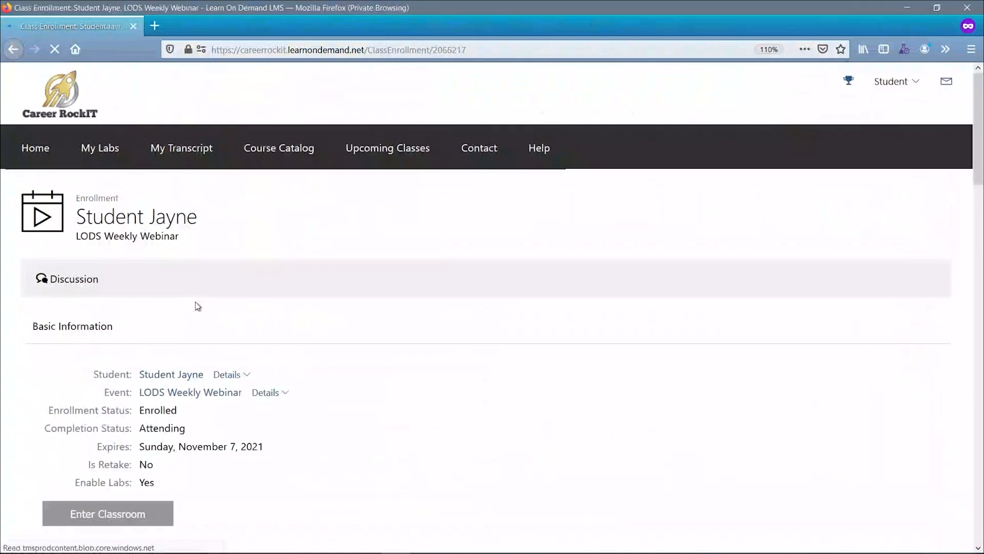
pyautogui.scroll(-6, 196, 302)
pyautogui.scroll(-15, 195, 303)
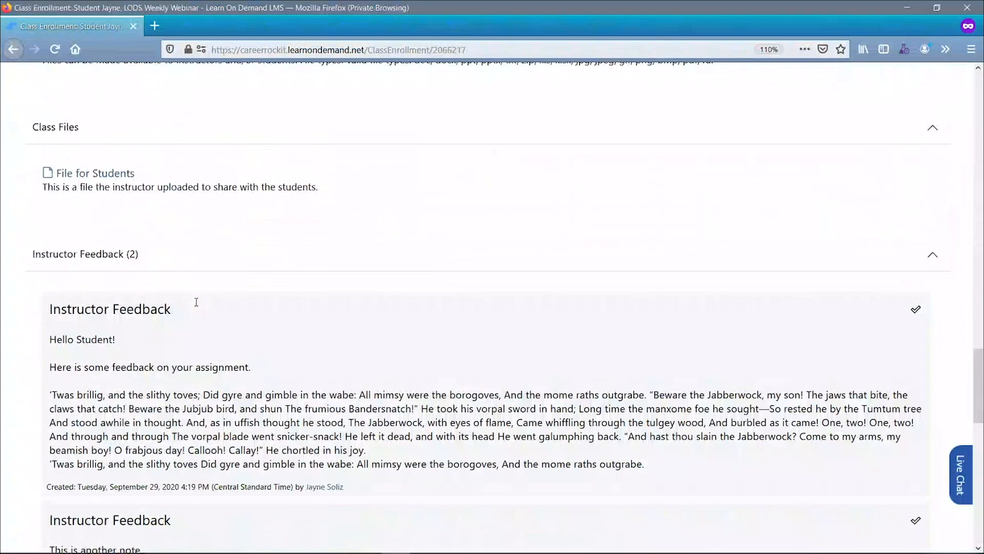
pyautogui.scroll(-8, 196, 302)
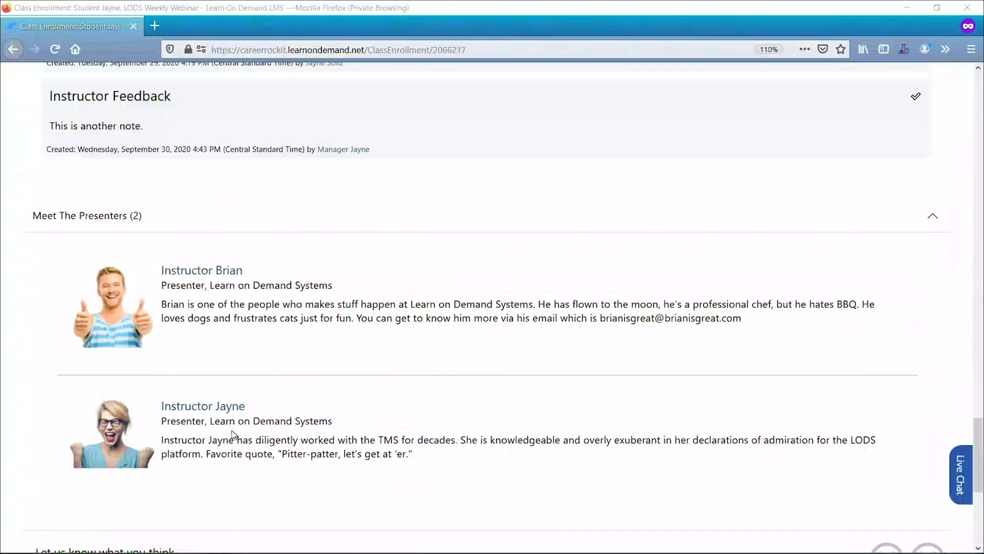
# - Return to the LODS Weekly Webinar copy in the manager's browser window and enable its Custom Field option
pyautogui.hotkey('alt', 'Tab')
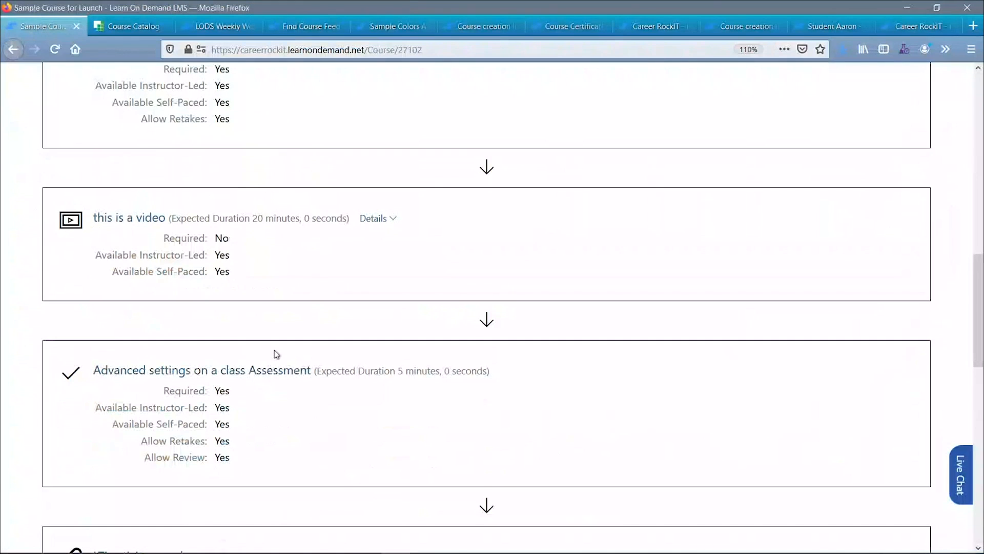
pyautogui.scroll(15, 274, 352)
pyautogui.click(215, 26)
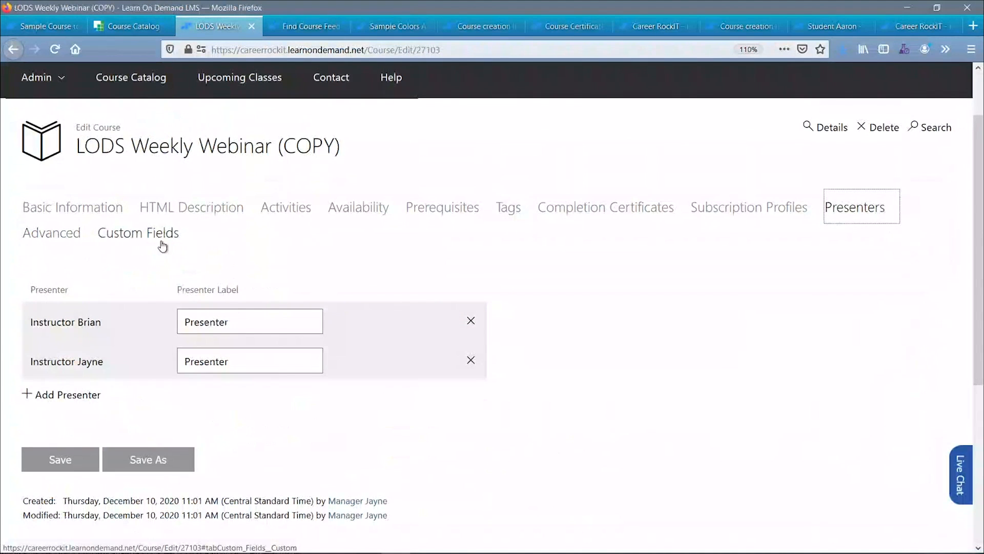
pyautogui.click(113, 238)
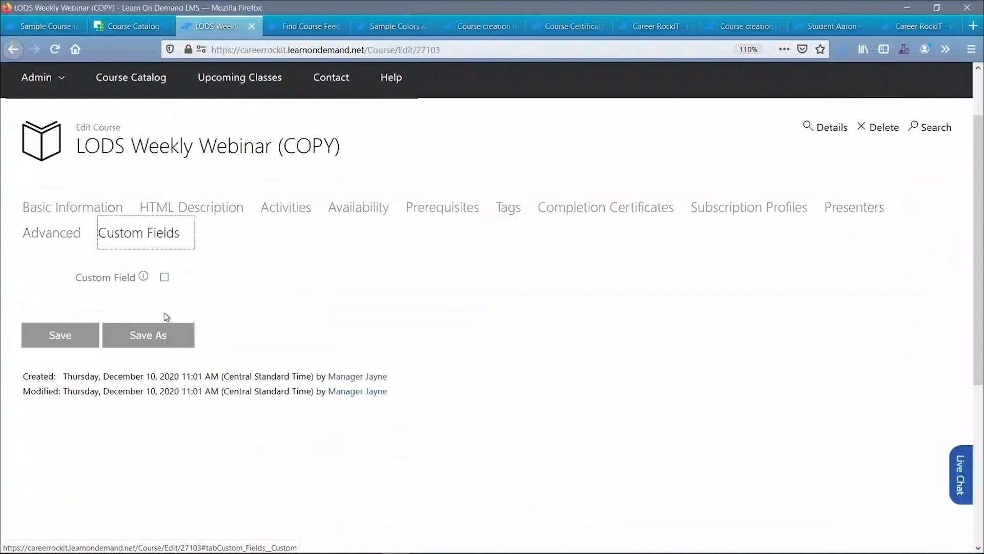
pyautogui.click(165, 277)
pyautogui.click(164, 235)
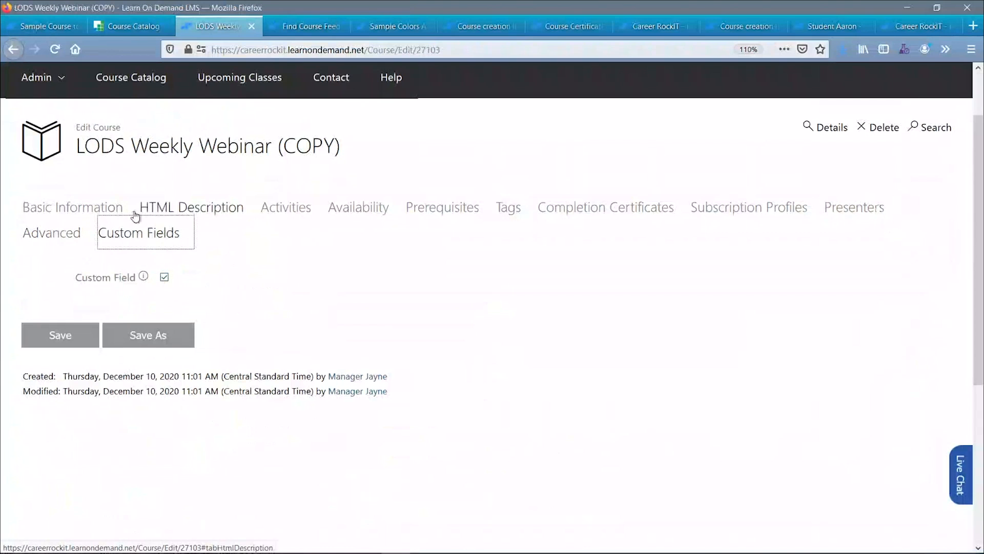
# - Review the course's advanced settings for calendar color, external ID and the student, instructor and organization surveys
pyautogui.click(66, 235)
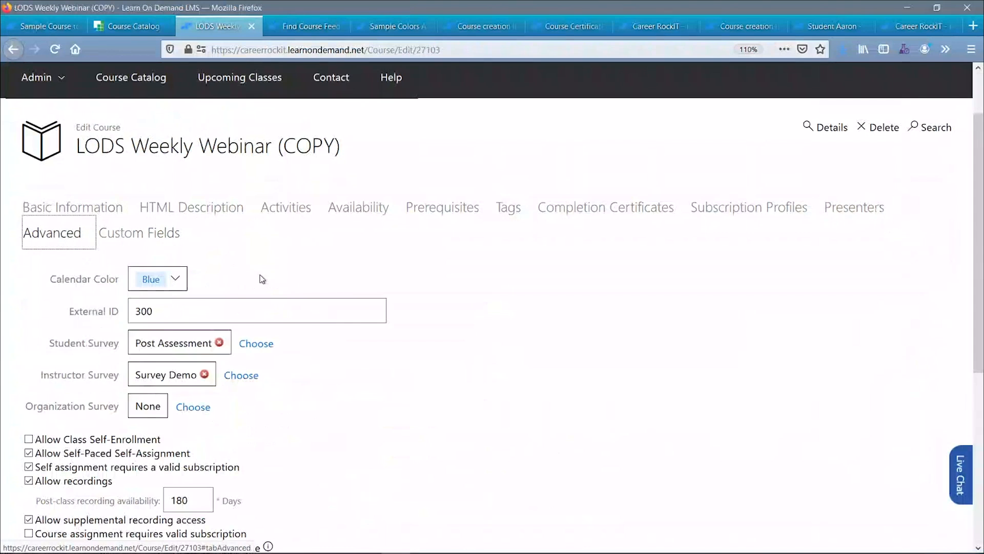
pyautogui.scroll(-3, 297, 380)
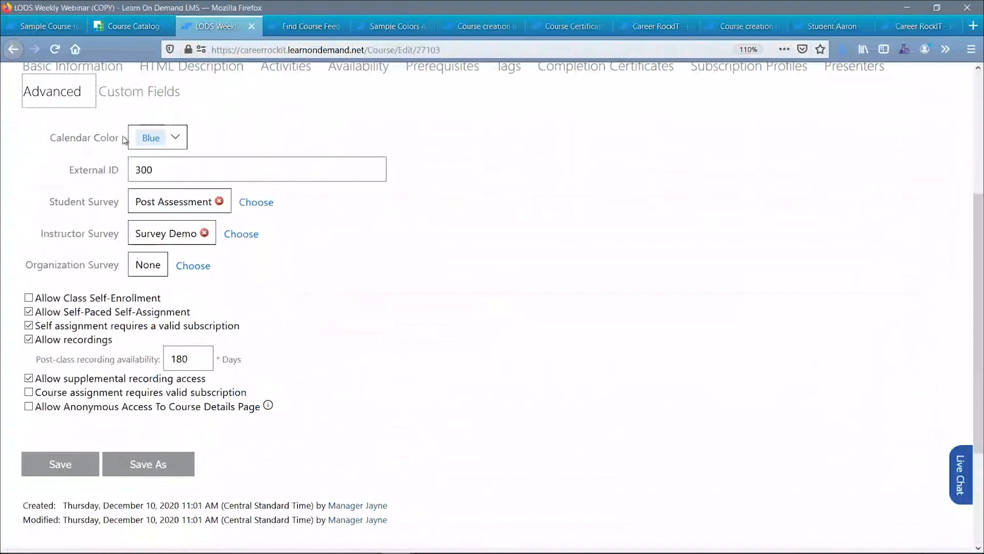
pyautogui.moveTo(121, 138); pyautogui.dragTo(48, 145)
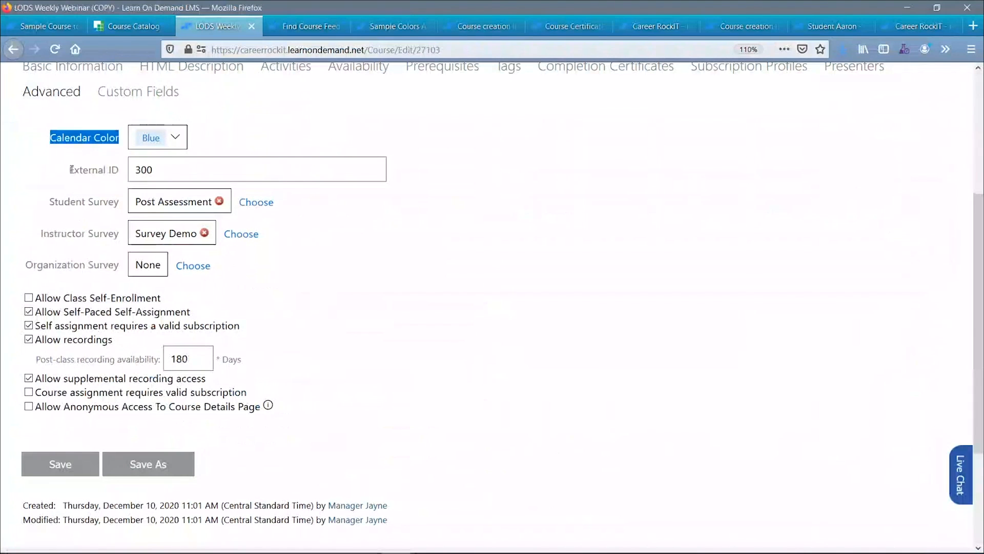
pyautogui.moveTo(68, 170); pyautogui.dragTo(125, 179)
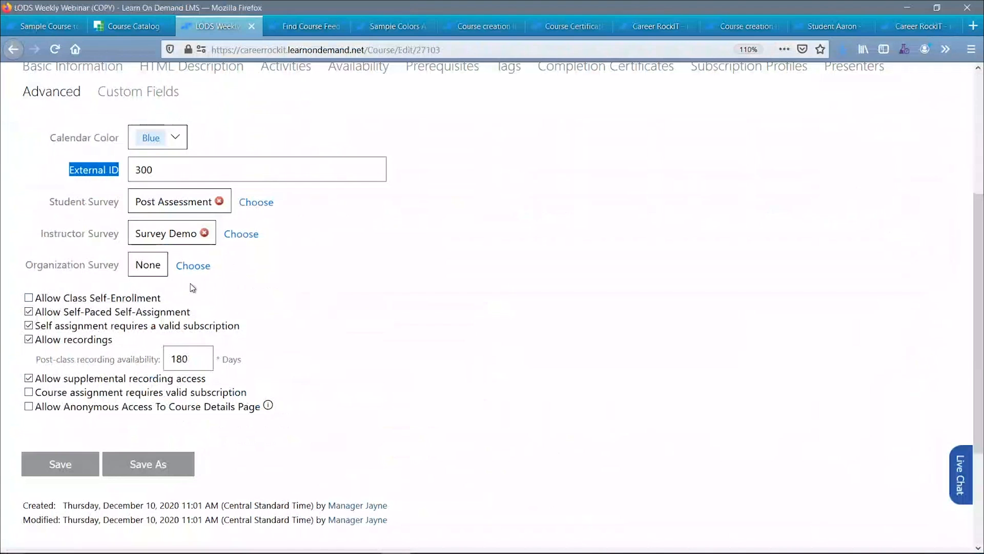
pyautogui.scroll(-2, 190, 283)
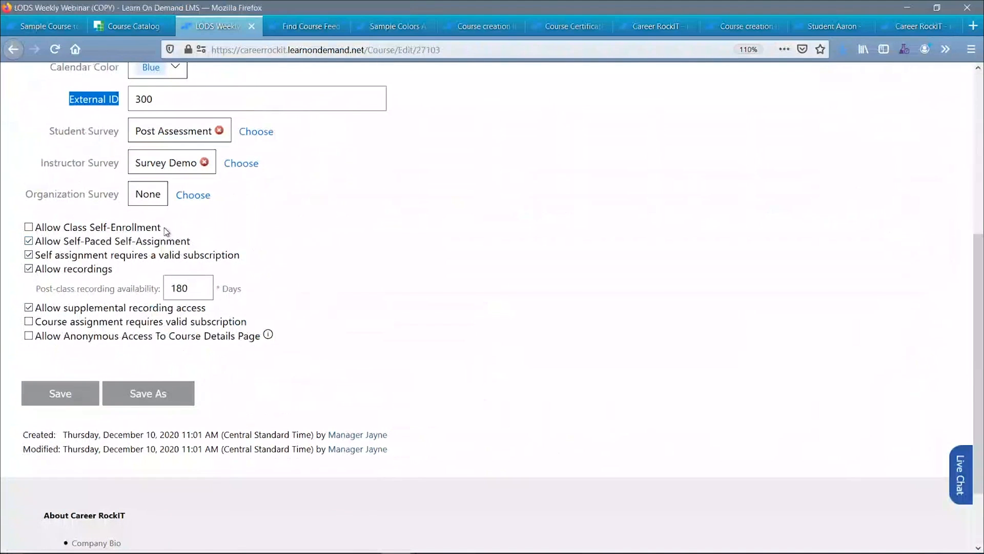
# - Examine the class self-enrollment and self-paced self-assignment options, including the requirement for a valid subscription
pyautogui.moveTo(190, 243); pyautogui.dragTo(35, 227)
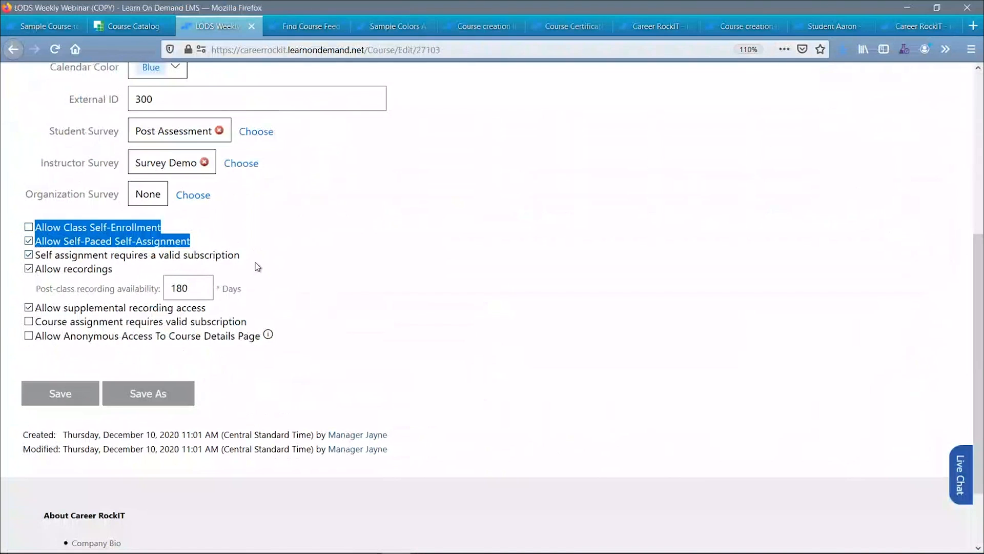
pyautogui.click(235, 241)
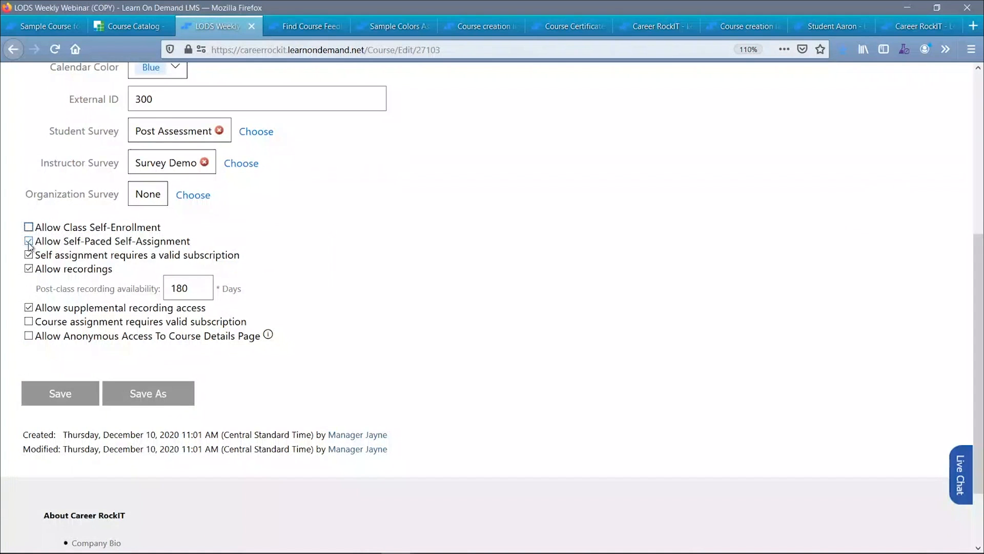
pyautogui.moveTo(167, 229); pyautogui.dragTo(72, 227)
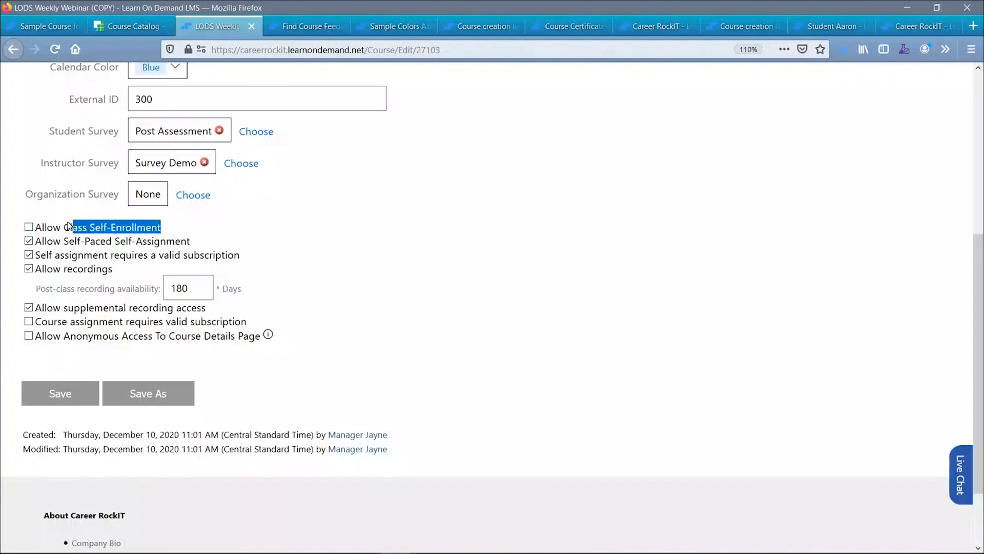
pyautogui.click(168, 226)
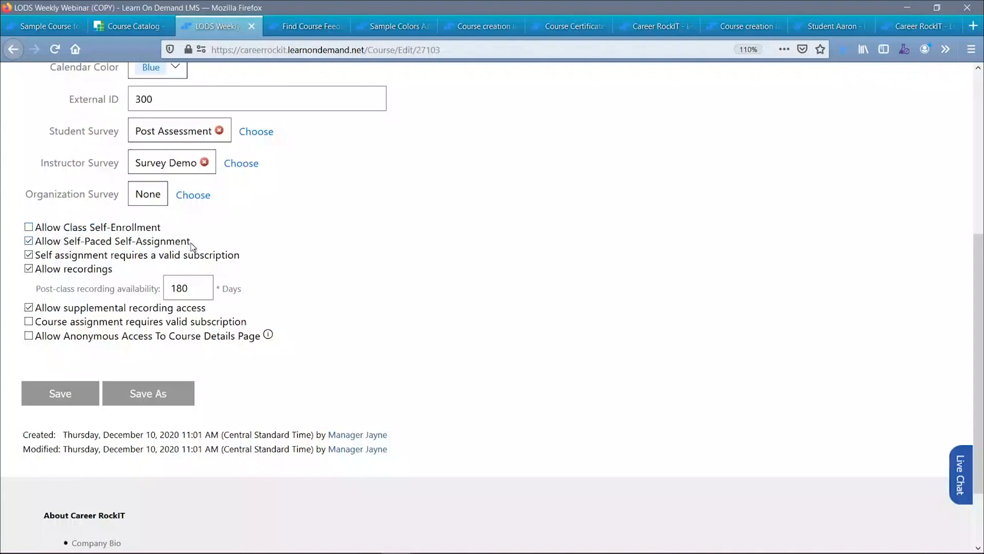
pyautogui.moveTo(191, 246); pyautogui.dragTo(256, 261)
pyautogui.click(243, 256)
pyautogui.moveTo(37, 255); pyautogui.dragTo(263, 253)
pyautogui.click(266, 252)
pyautogui.moveTo(193, 241); pyautogui.dragTo(42, 225)
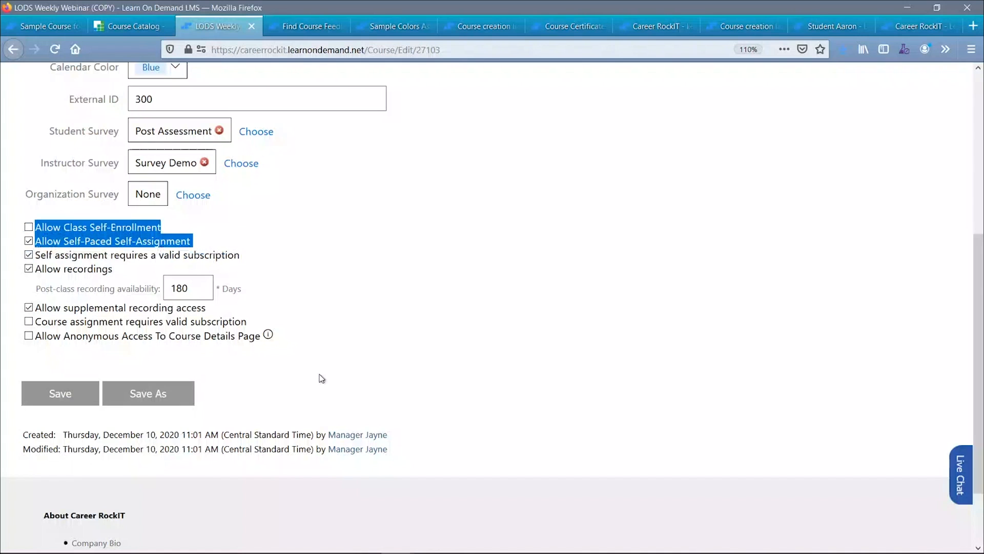
# - Toggle Allow recordings off and on again, and review the post-class availability and supplemental recording access settings
pyautogui.scroll(-3, 315, 342)
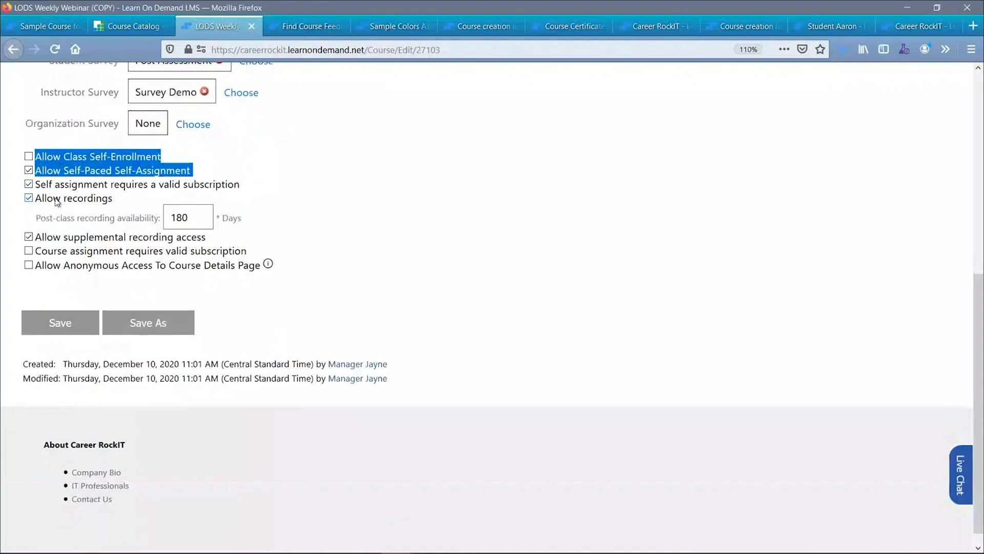
pyautogui.click(56, 201)
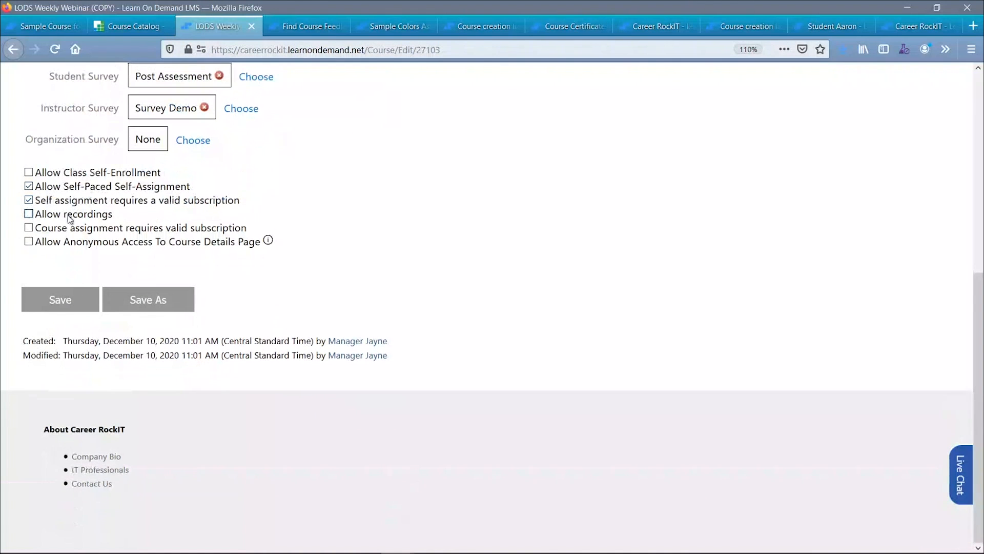
pyautogui.click(71, 217)
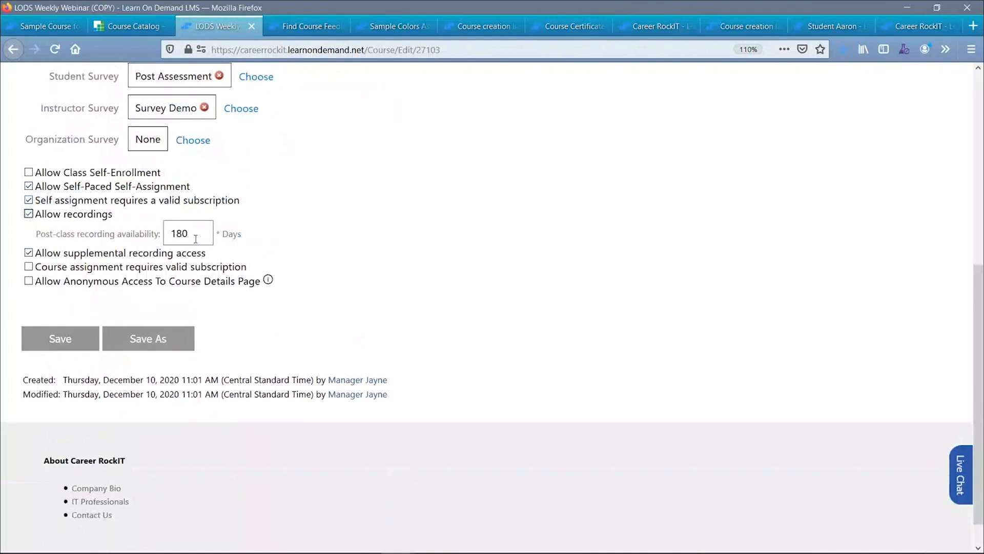
pyautogui.moveTo(196, 239); pyautogui.dragTo(149, 238)
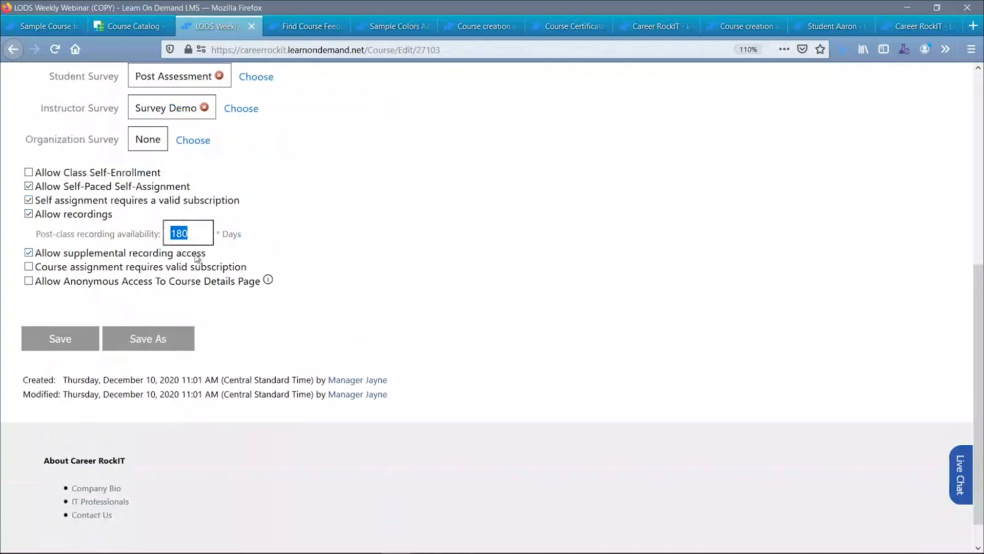
pyautogui.moveTo(207, 253); pyautogui.dragTo(29, 253)
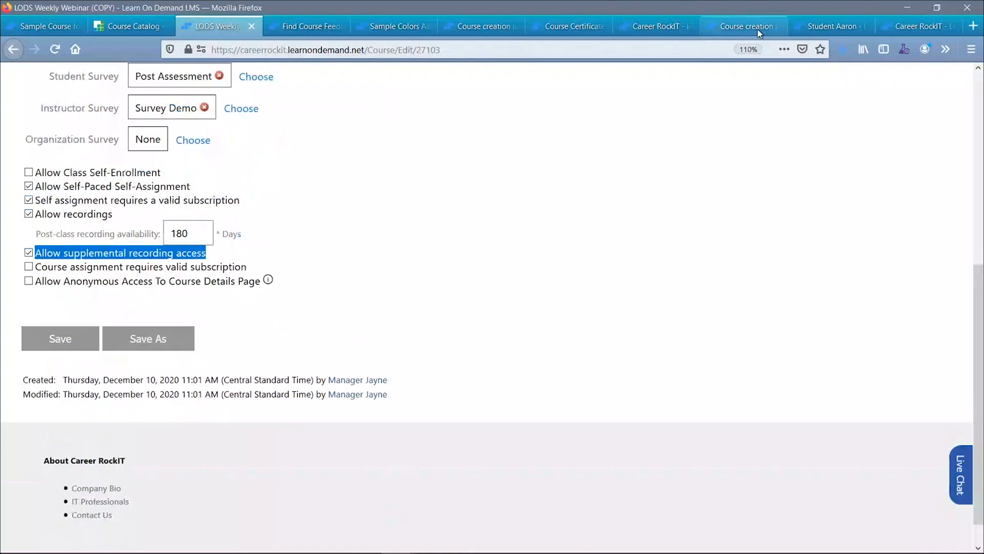
# - Find the Course creation launch session class among the open pages and open its recordings
pyautogui.click(666, 34)
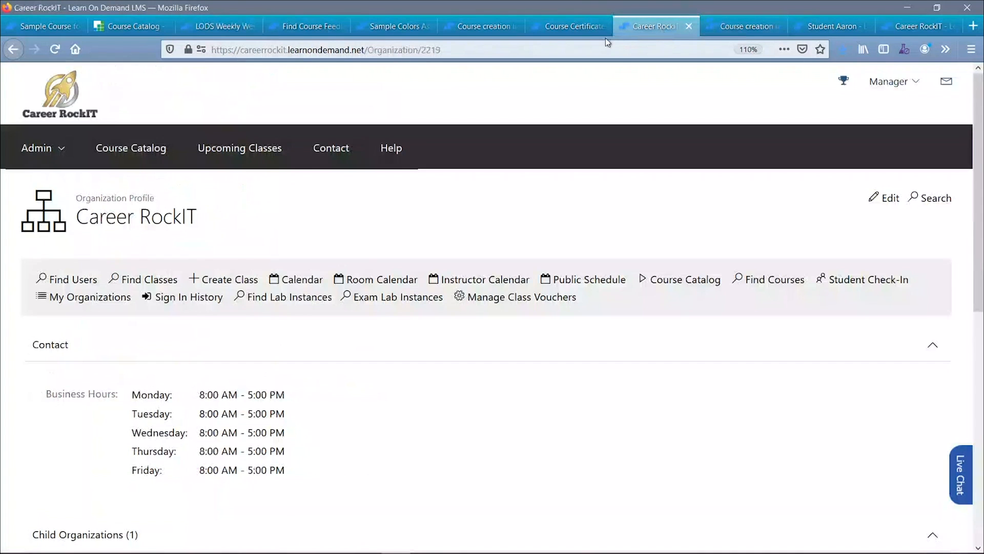
pyautogui.click(593, 34)
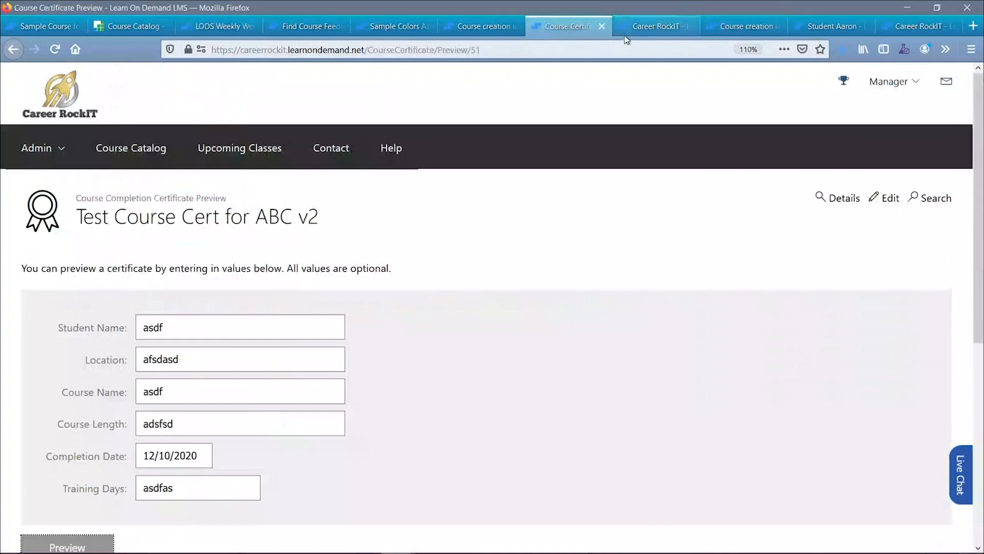
pyautogui.click(747, 26)
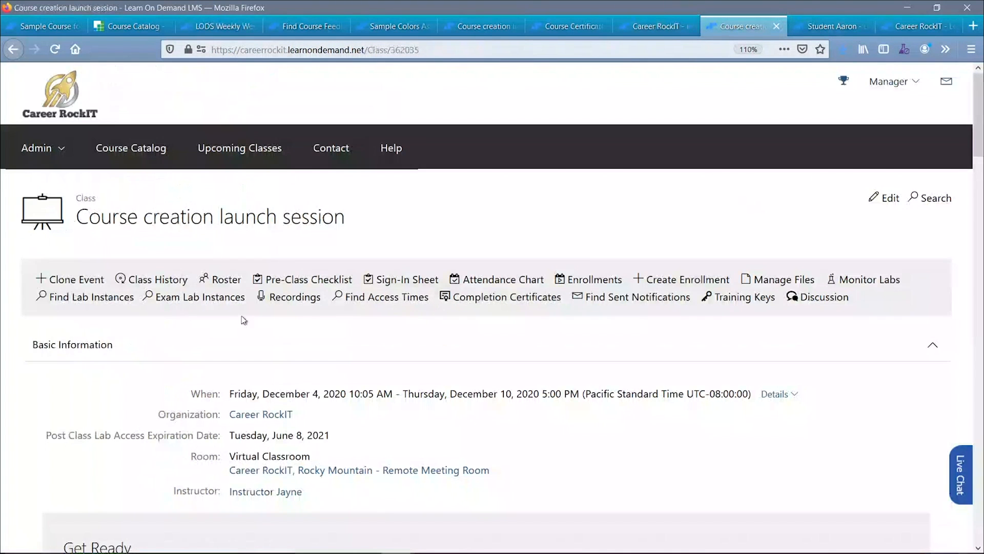
pyautogui.click(285, 303)
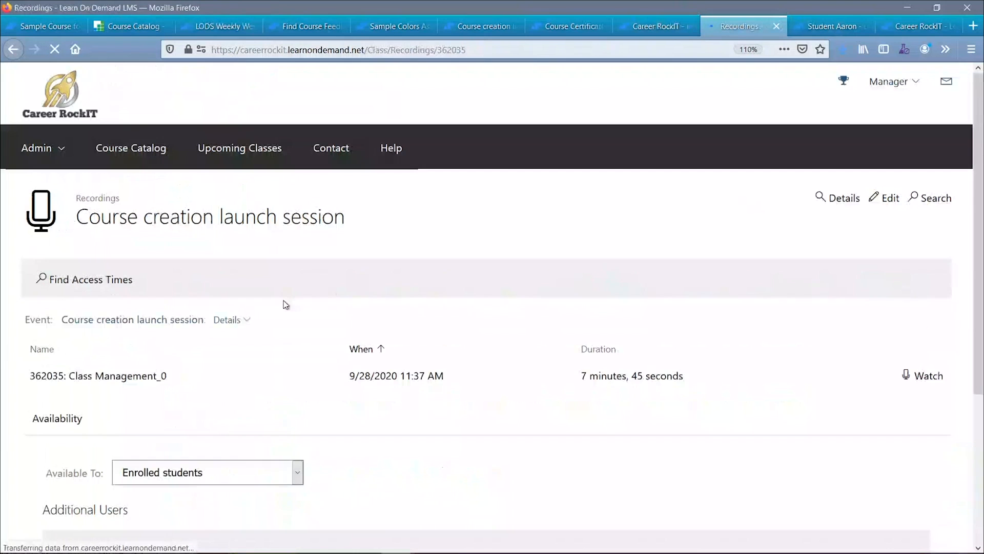
# - Review the recording's availability choices and the additional users and user roles who can be given access
pyautogui.scroll(-4, 281, 301)
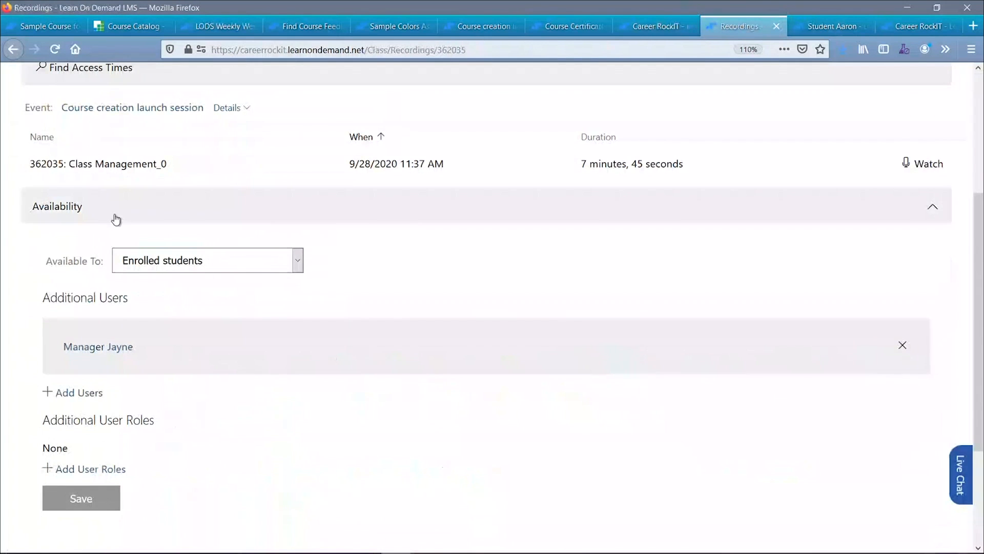
pyautogui.scroll(1, 115, 217)
pyautogui.scroll(2, 115, 215)
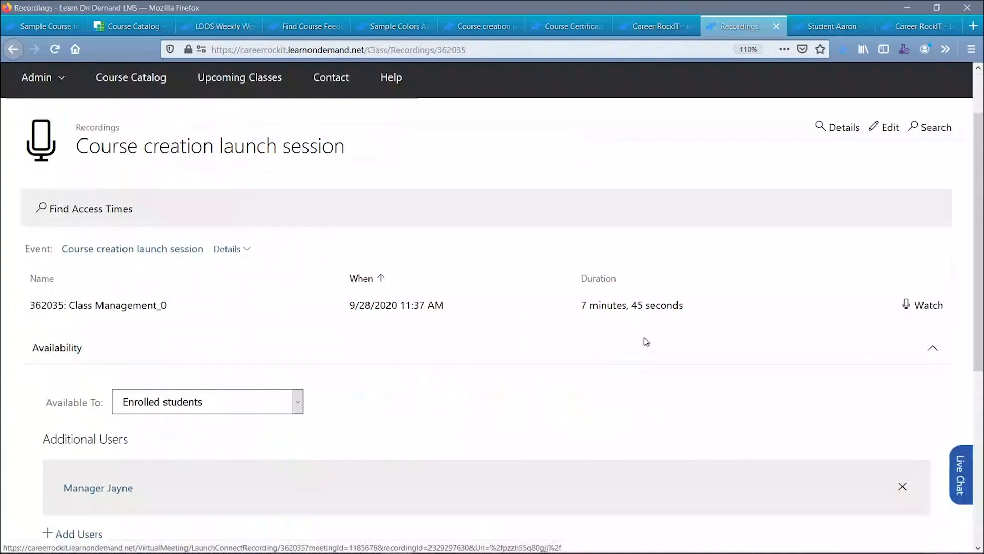
pyautogui.scroll(-3, 303, 426)
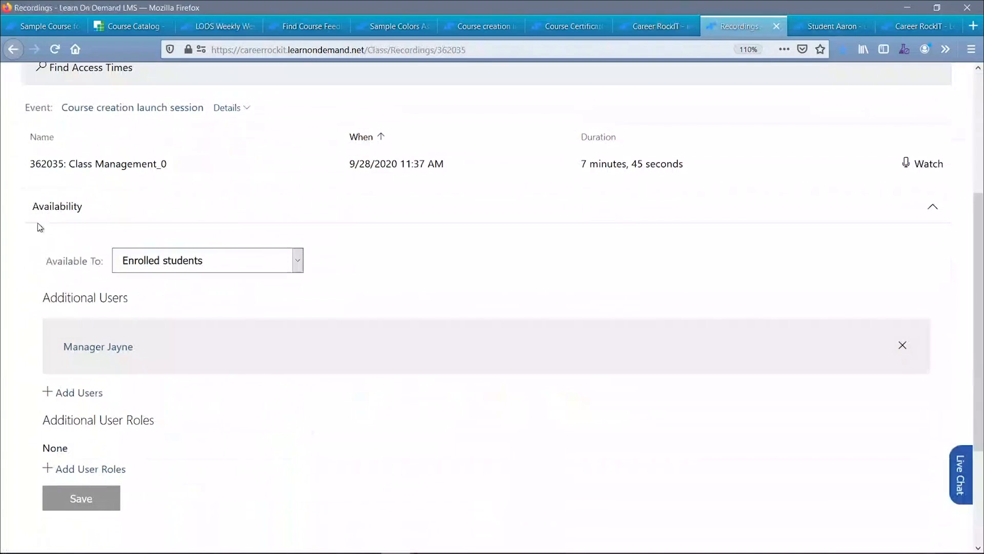
pyautogui.click(278, 257)
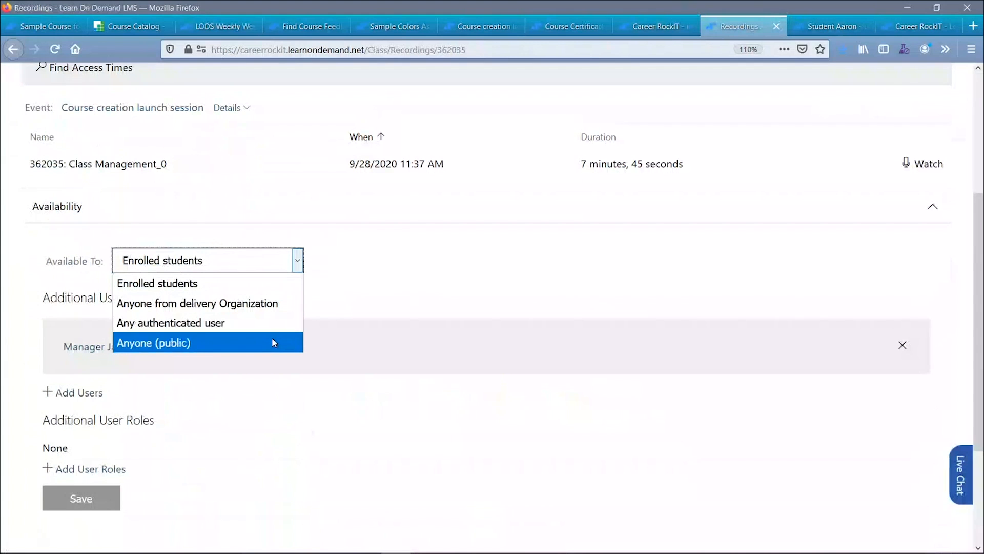
pyautogui.click(366, 285)
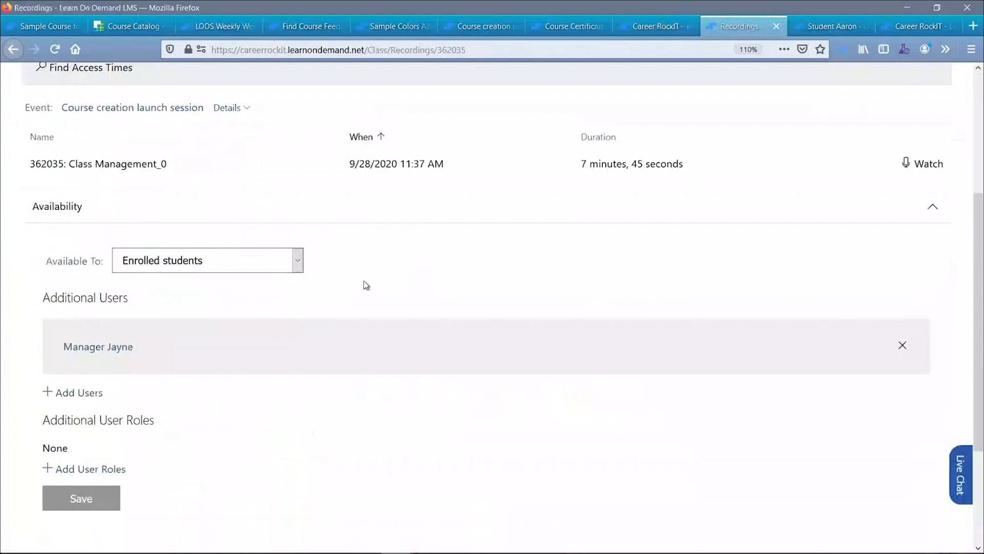
pyautogui.click(69, 396)
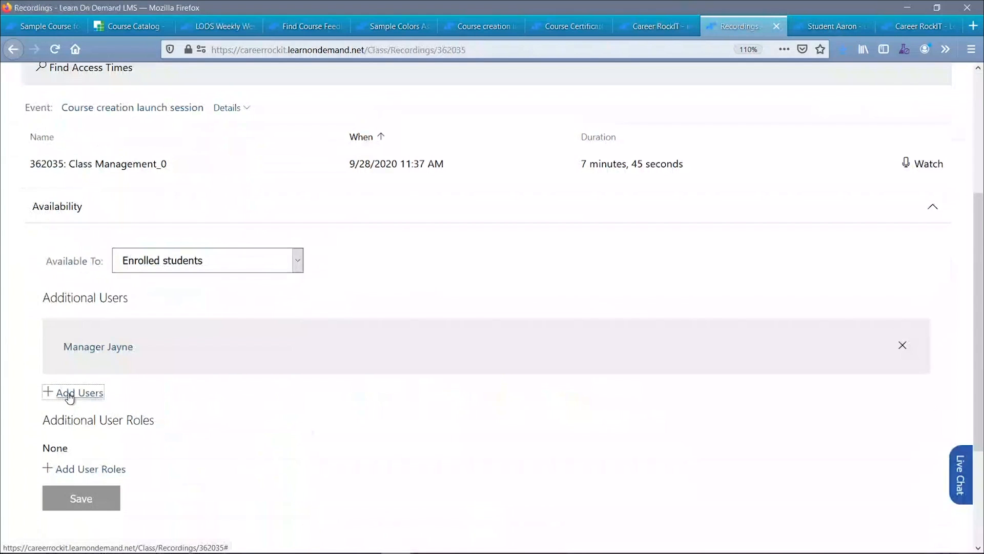
pyautogui.moveTo(70, 395); pyautogui.dragTo(330, 366)
# - Open the profile of the recording's additional user and look at the Recordings section of their transcript
pyautogui.click(123, 356)
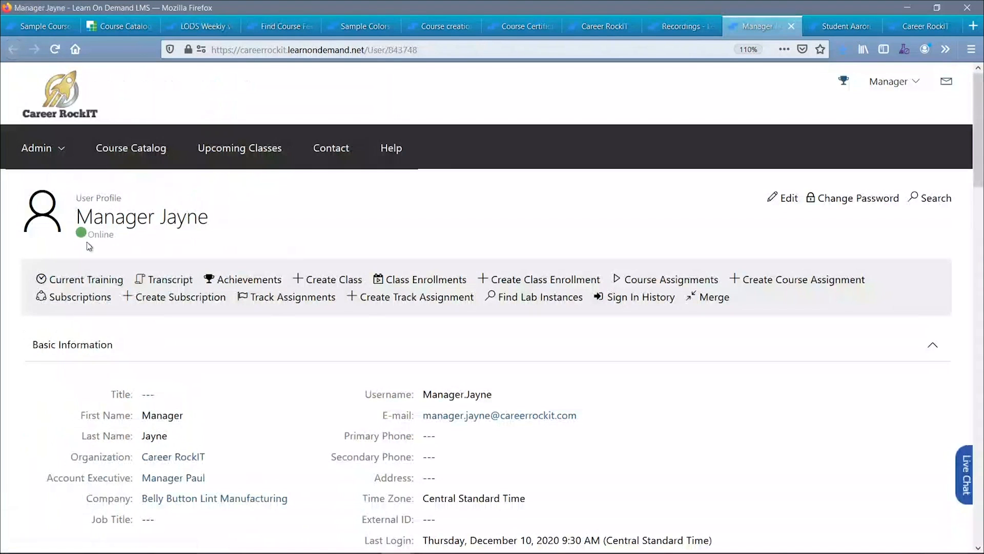
pyautogui.click(160, 282)
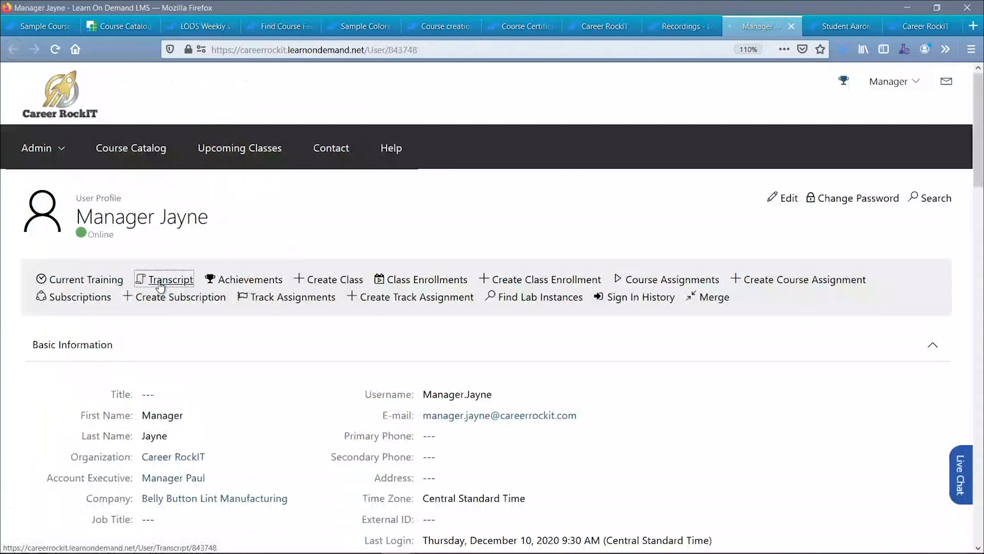
pyautogui.scroll(-6, 67, 328)
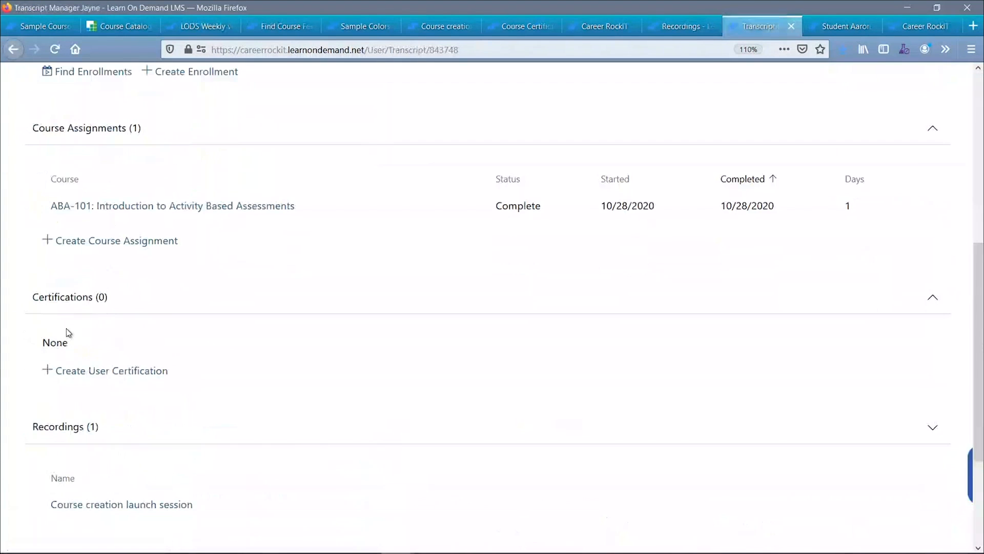
# - Return to the LODS Weekly Webinar (COPY) advanced settings and review the course assignment subscription requirement and anonymous access to the course details page
pyautogui.scroll(-3, 67, 328)
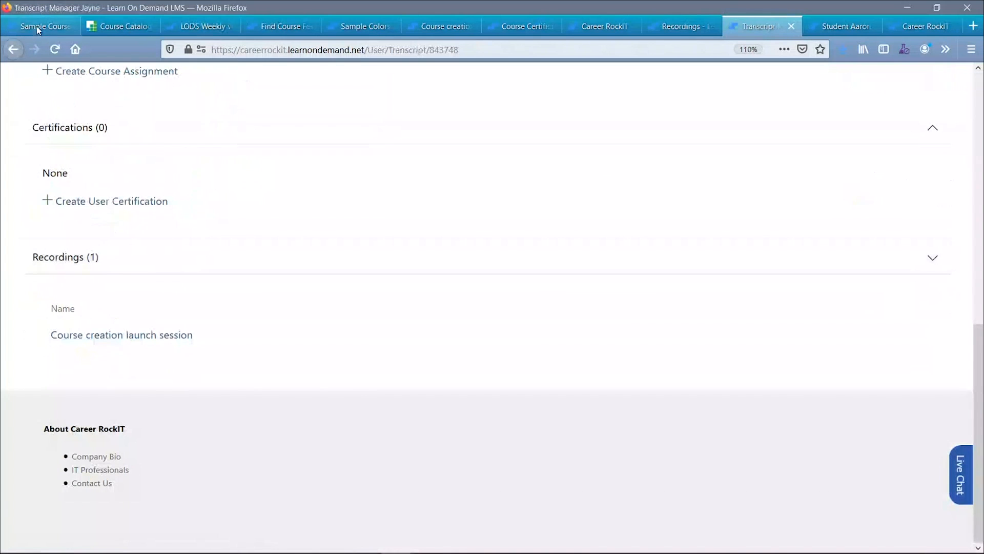
pyautogui.click(191, 28)
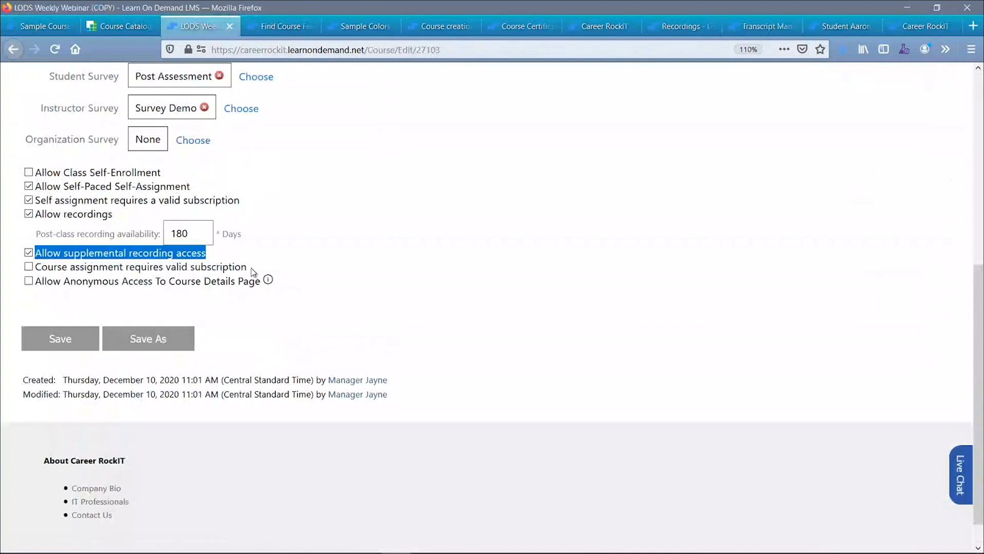
pyautogui.moveTo(251, 270); pyautogui.dragTo(24, 272)
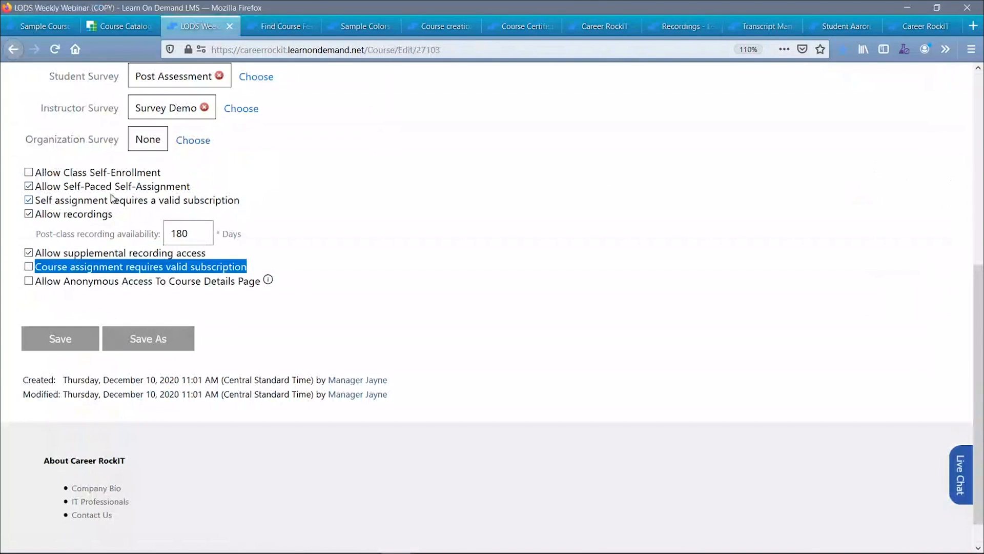
pyautogui.click(152, 274)
pyautogui.click(150, 272)
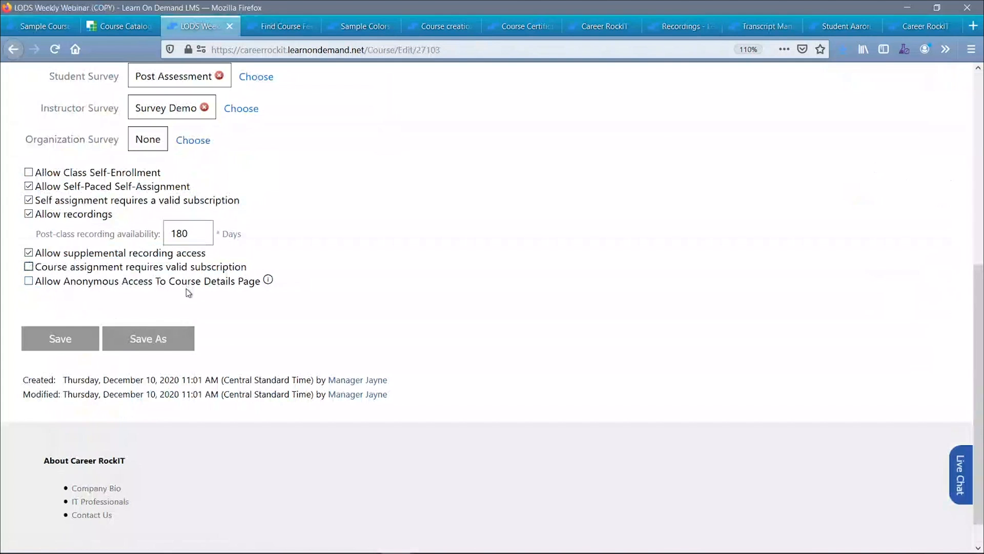
pyautogui.click(43, 285)
pyautogui.scroll(6, 344, 212)
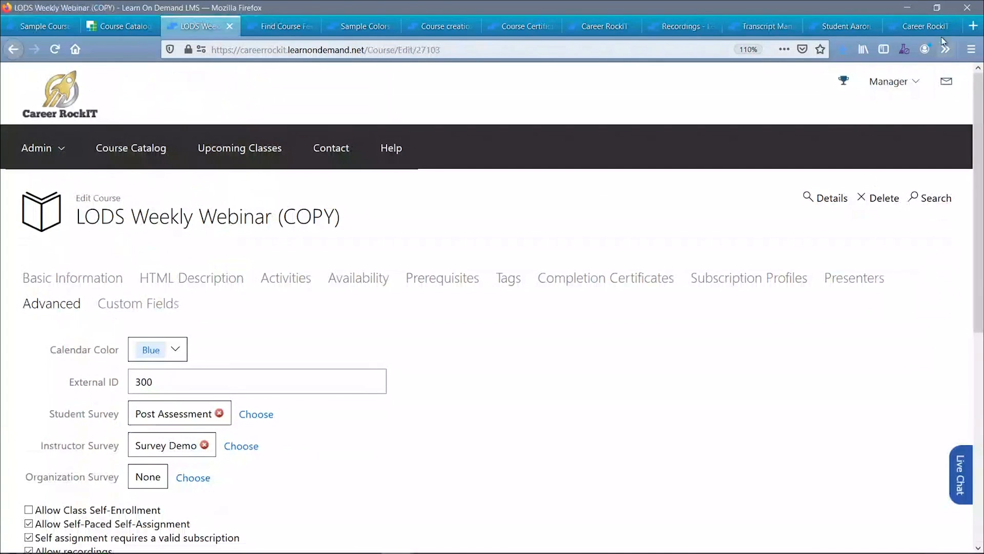
# - Switch from the browser to the slideshow and advance to the Resources slide
pyautogui.click(908, 8)
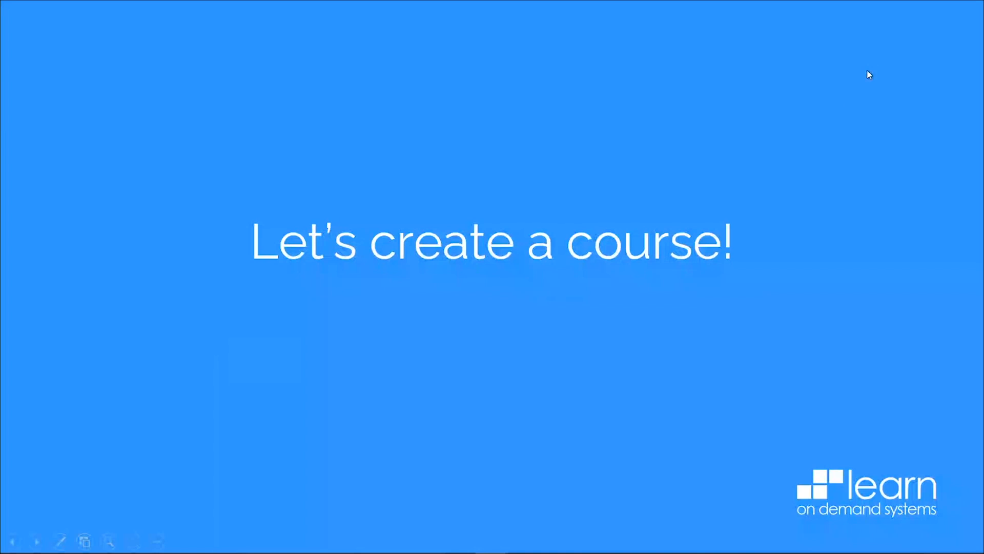
pyautogui.click(817, 120)
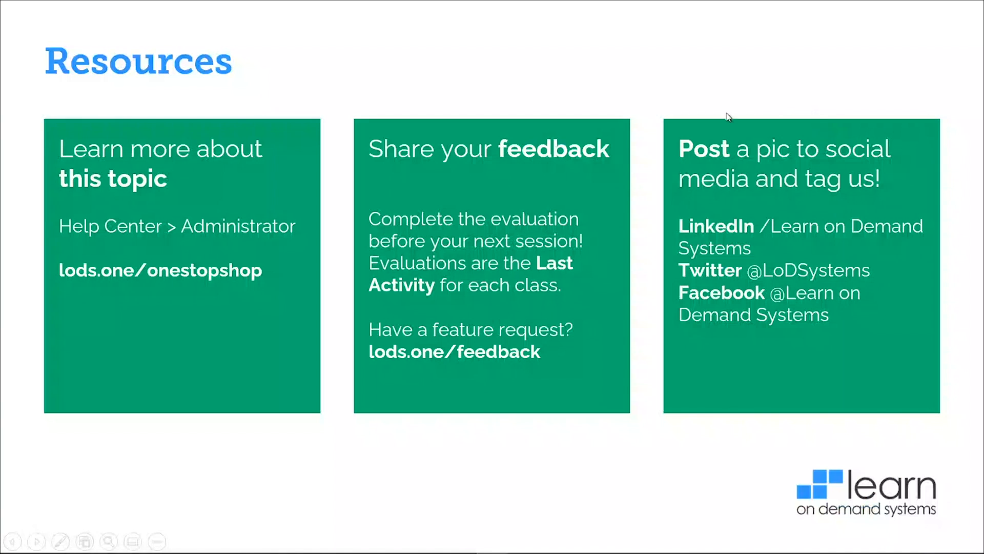